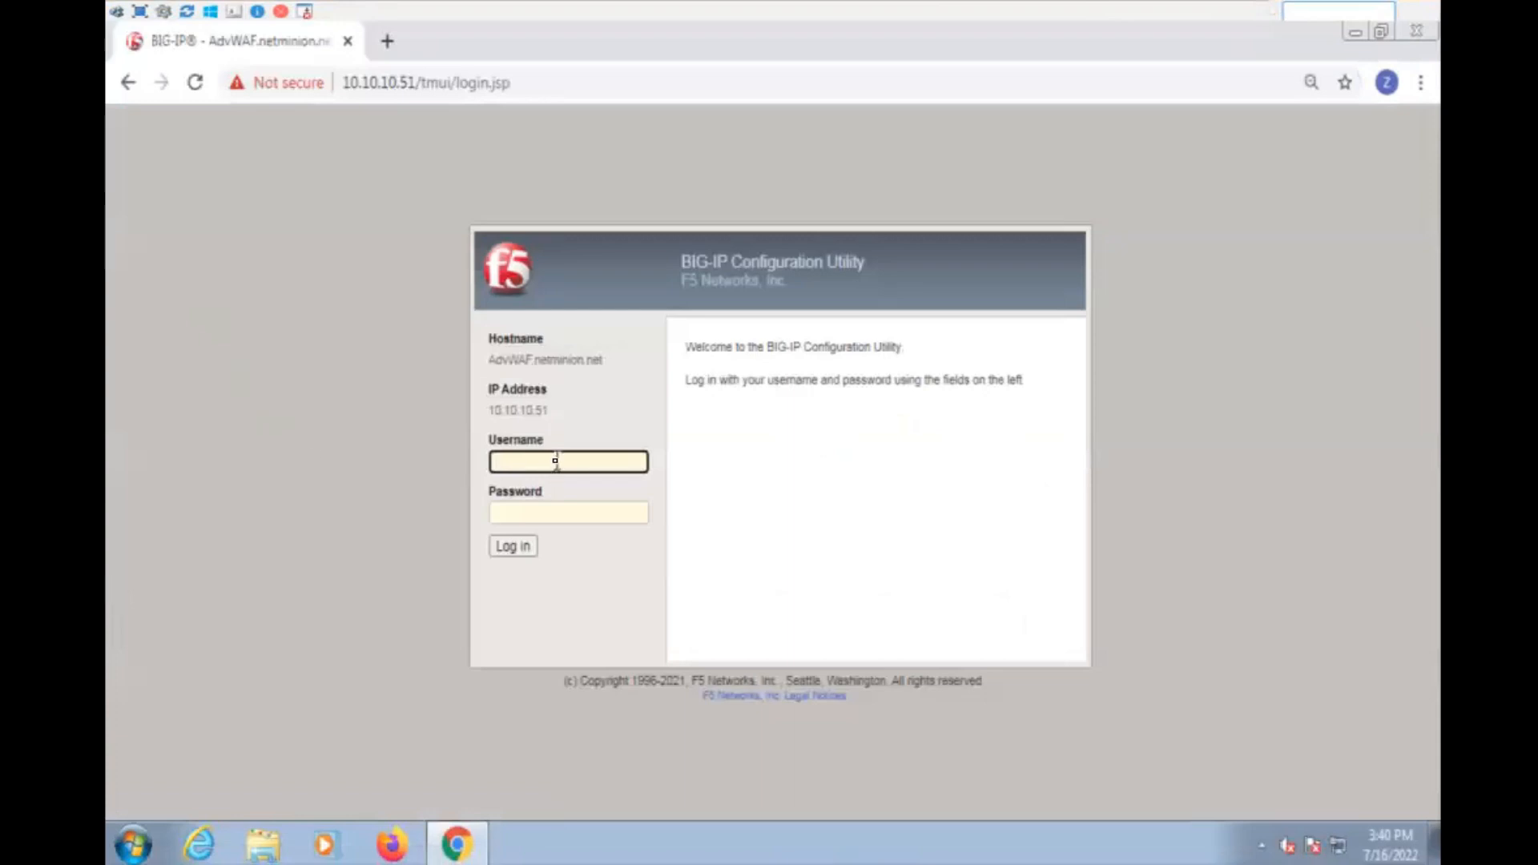
- Log in to the BIG-IP Configuration Utility with the username admin and the account password
type("n")
key("Tab")
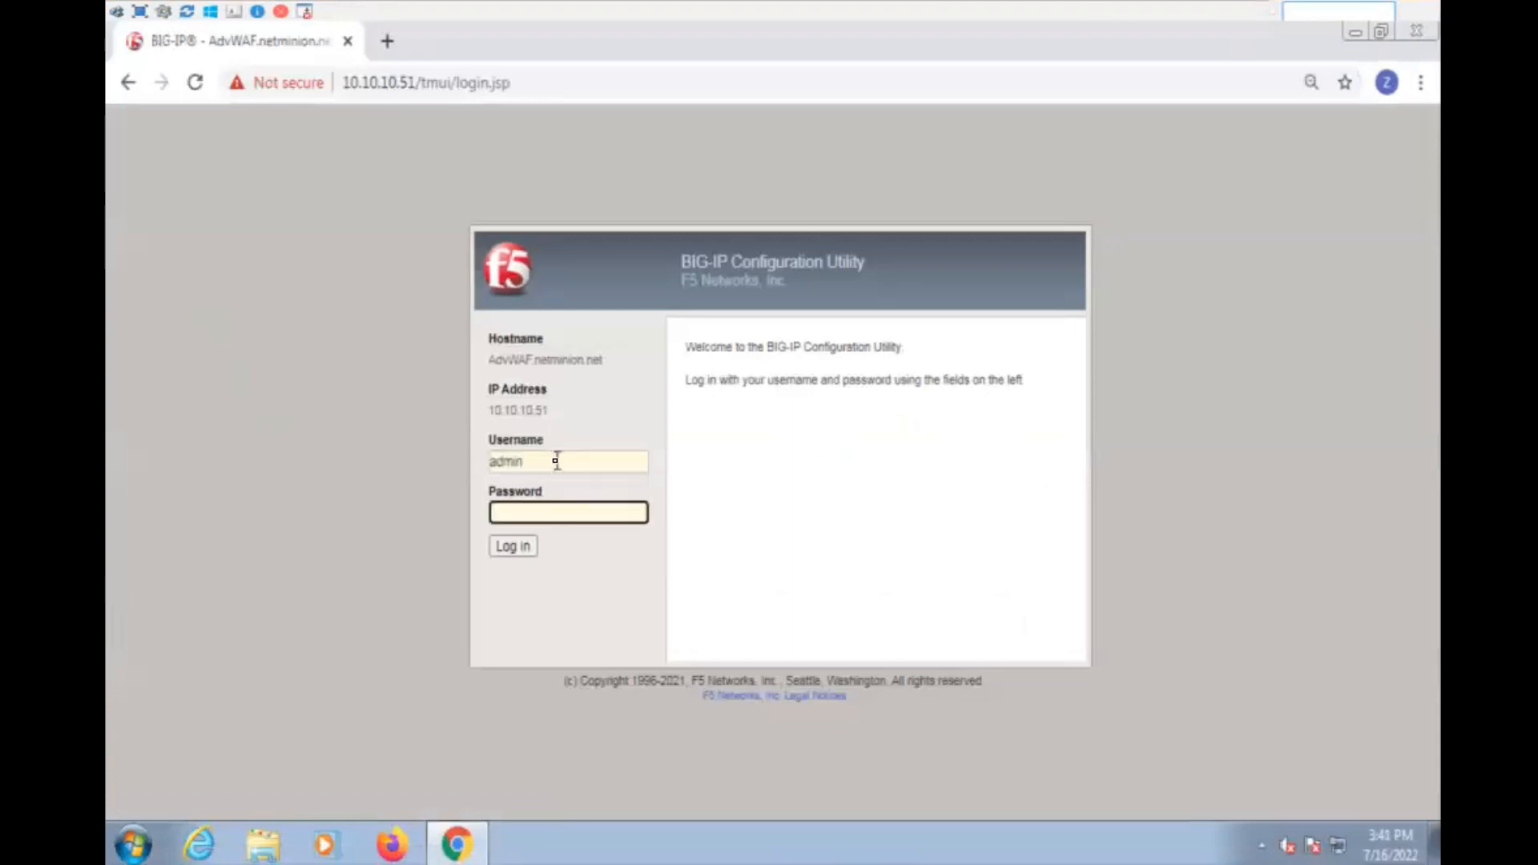
key("Return")
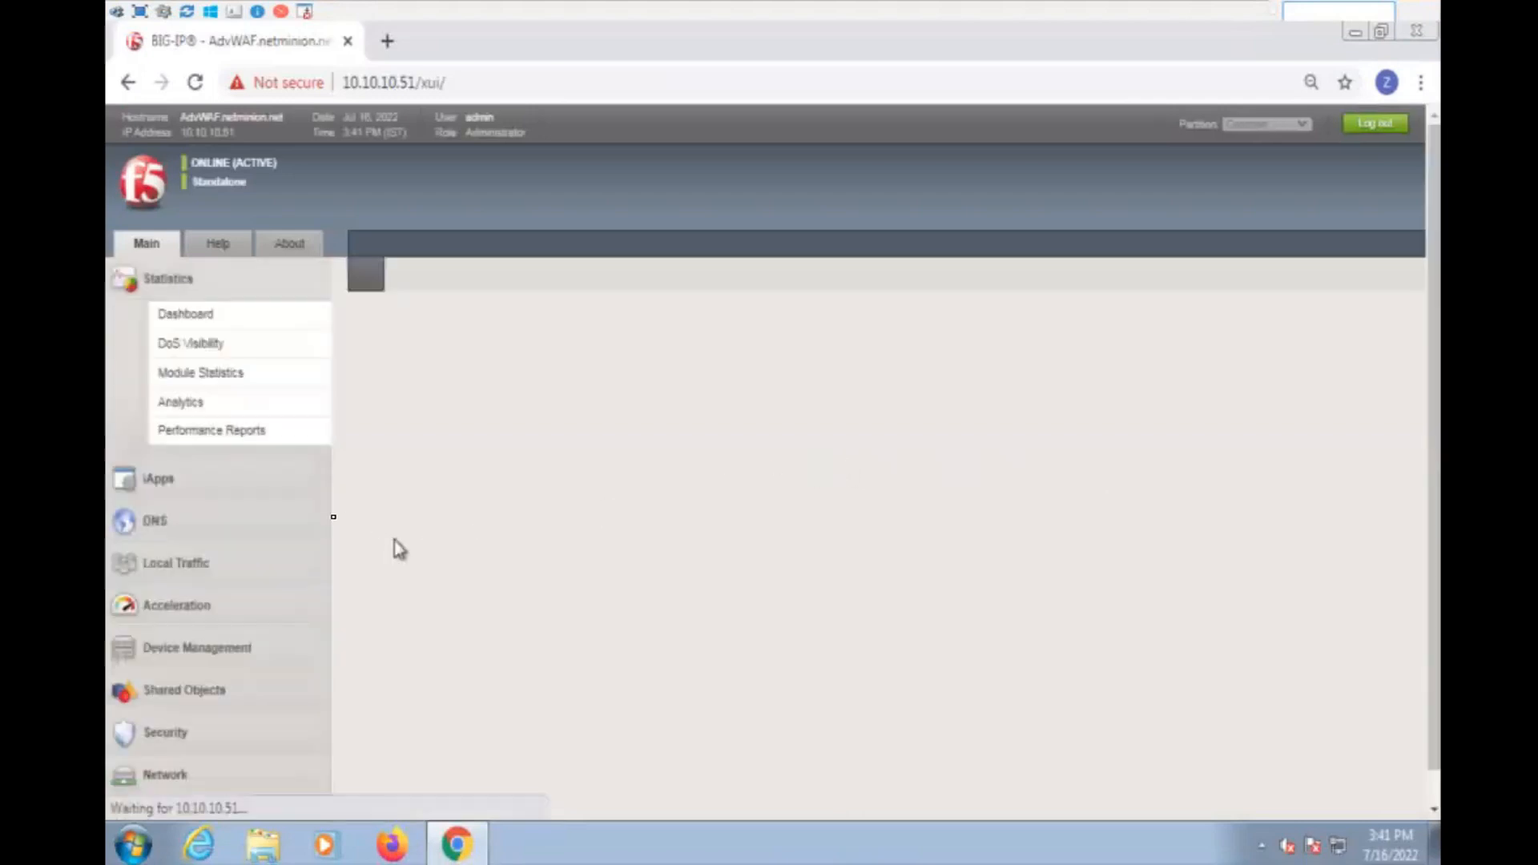
- Open the system's Resource Provisioning page and check the provisioning of the Application Security (ASM) module
scroll(305, 574, "down", 2)
scroll(309, 583, "down", 3)
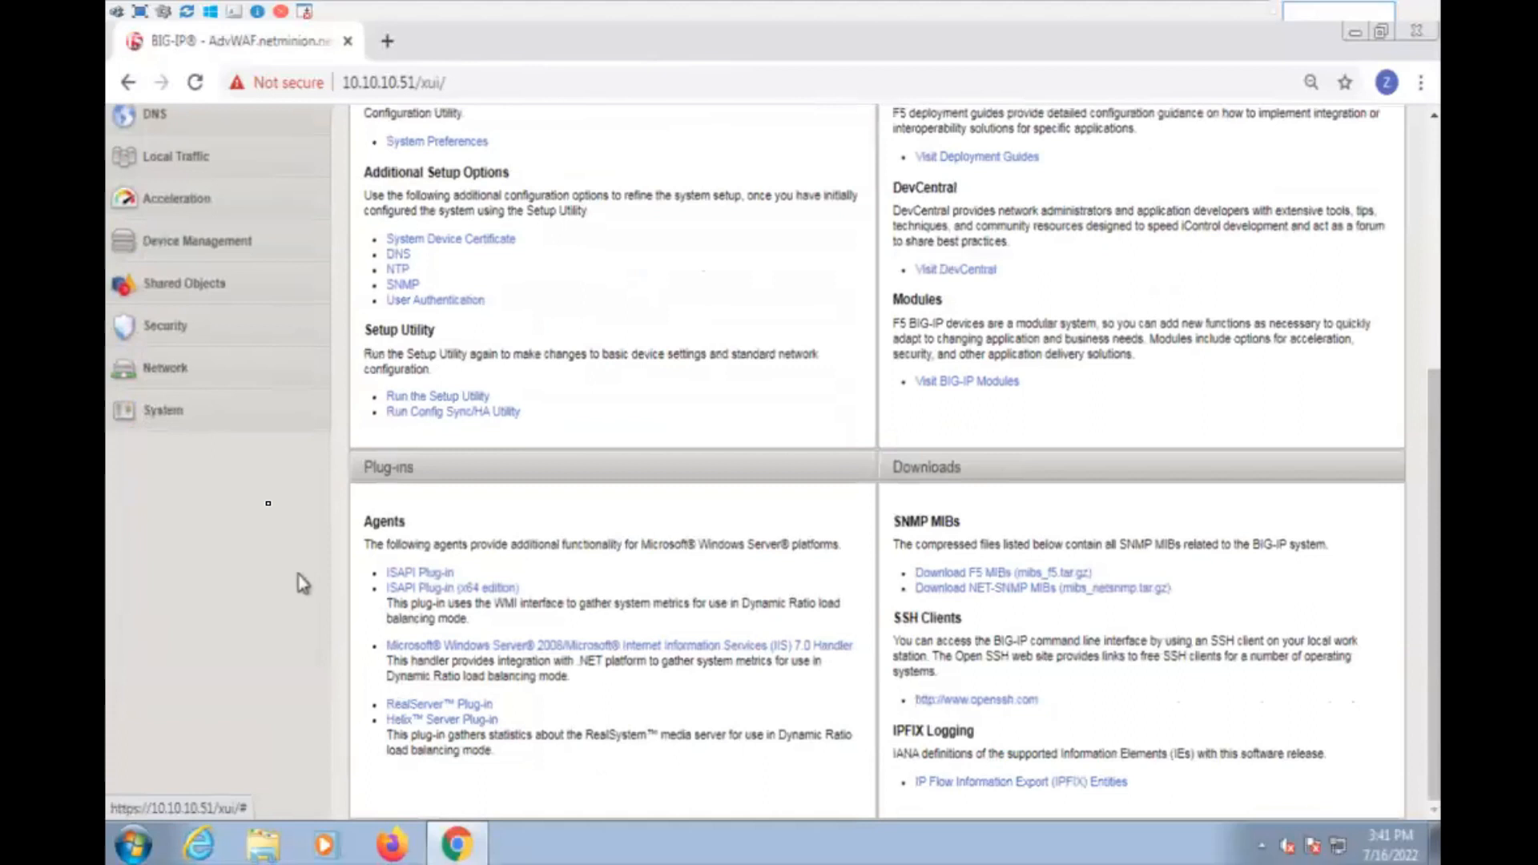
left_click(199, 421)
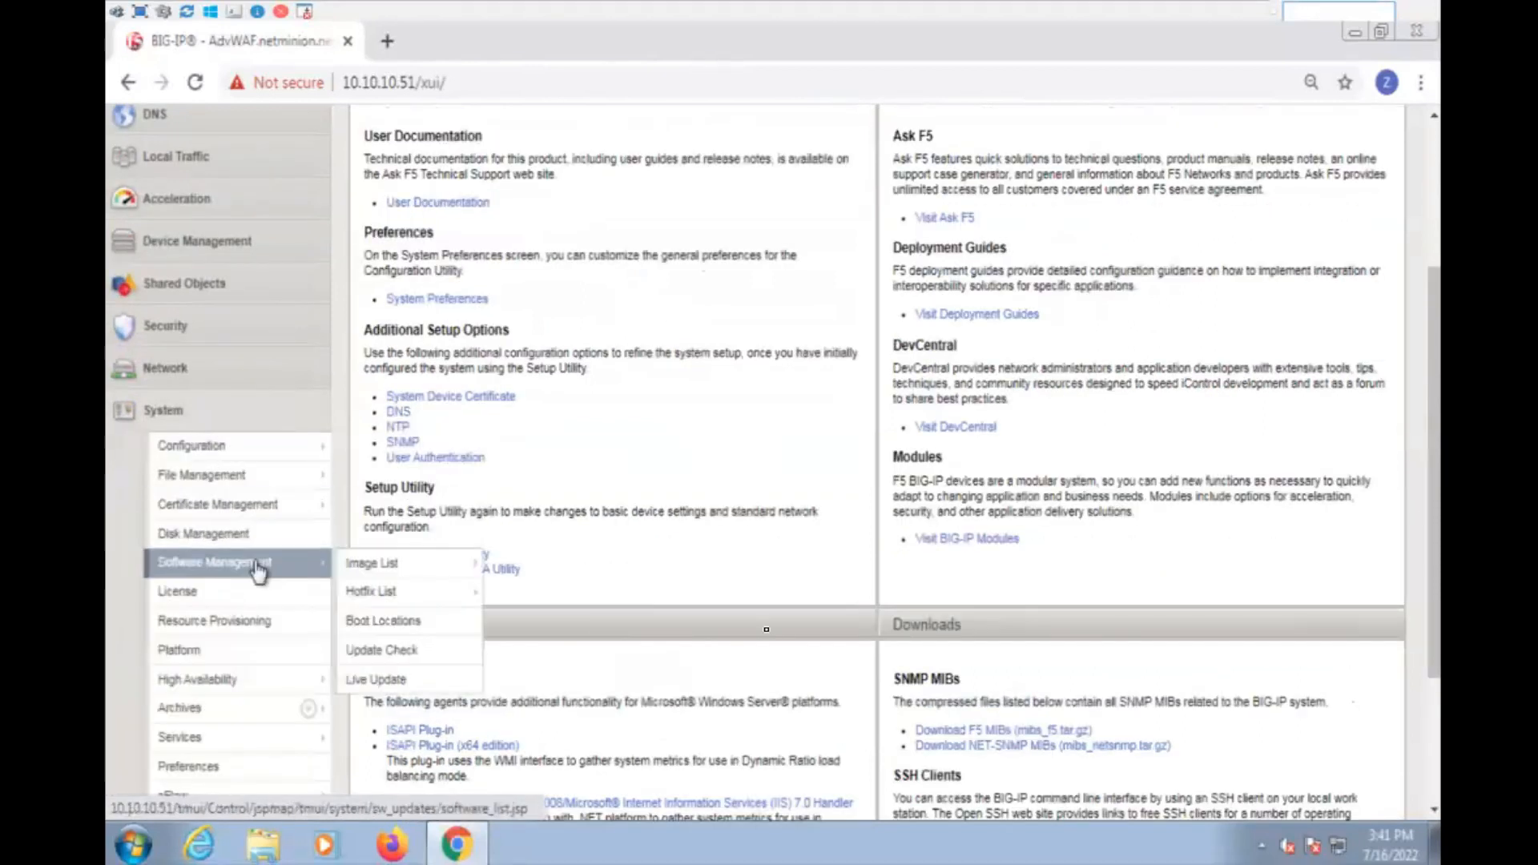
left_click(257, 621)
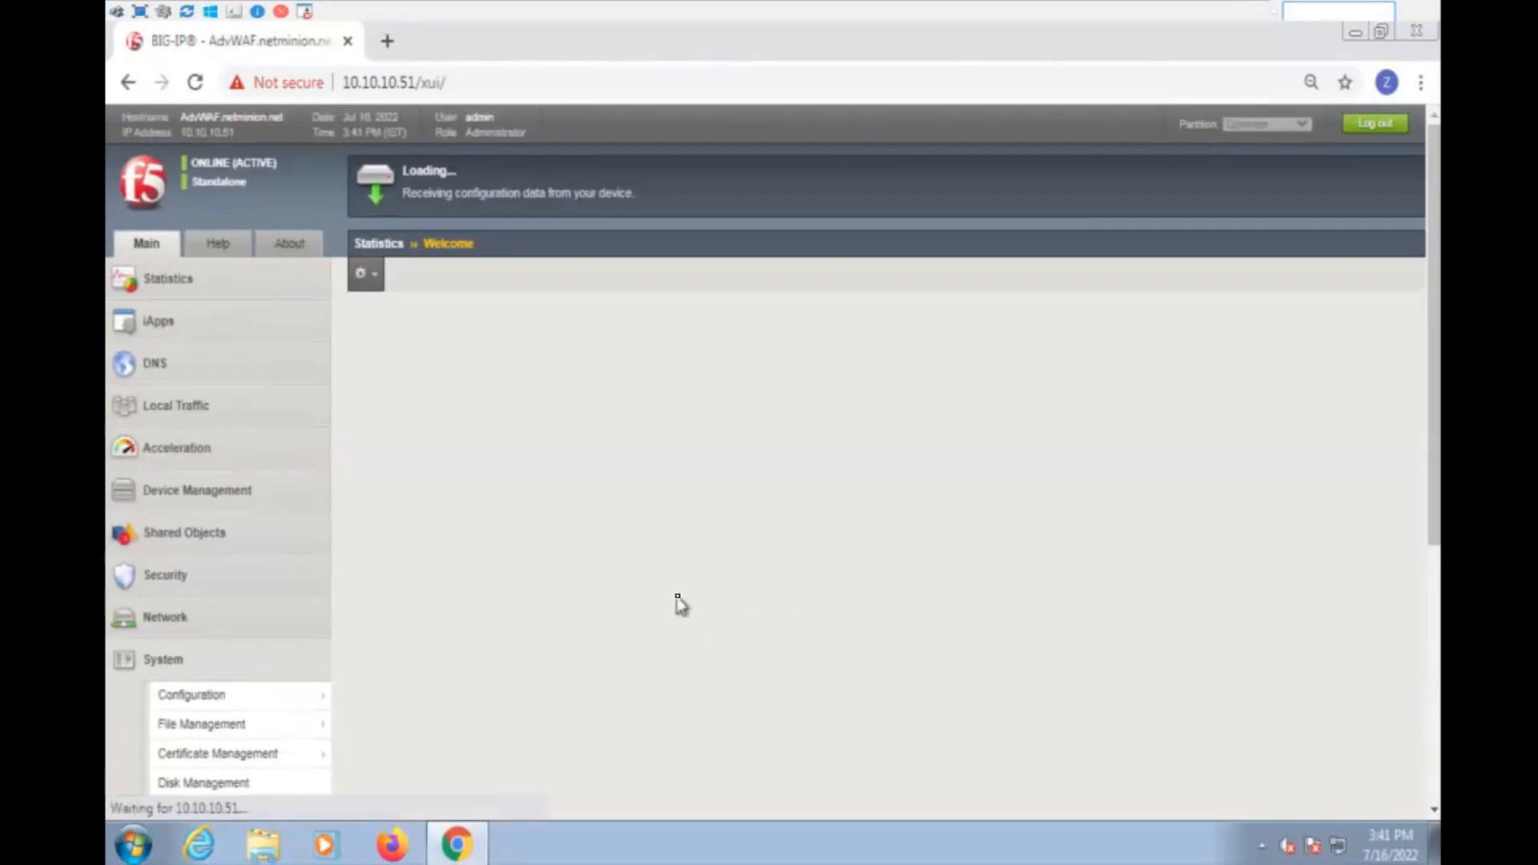
scroll(701, 571, "down", 1)
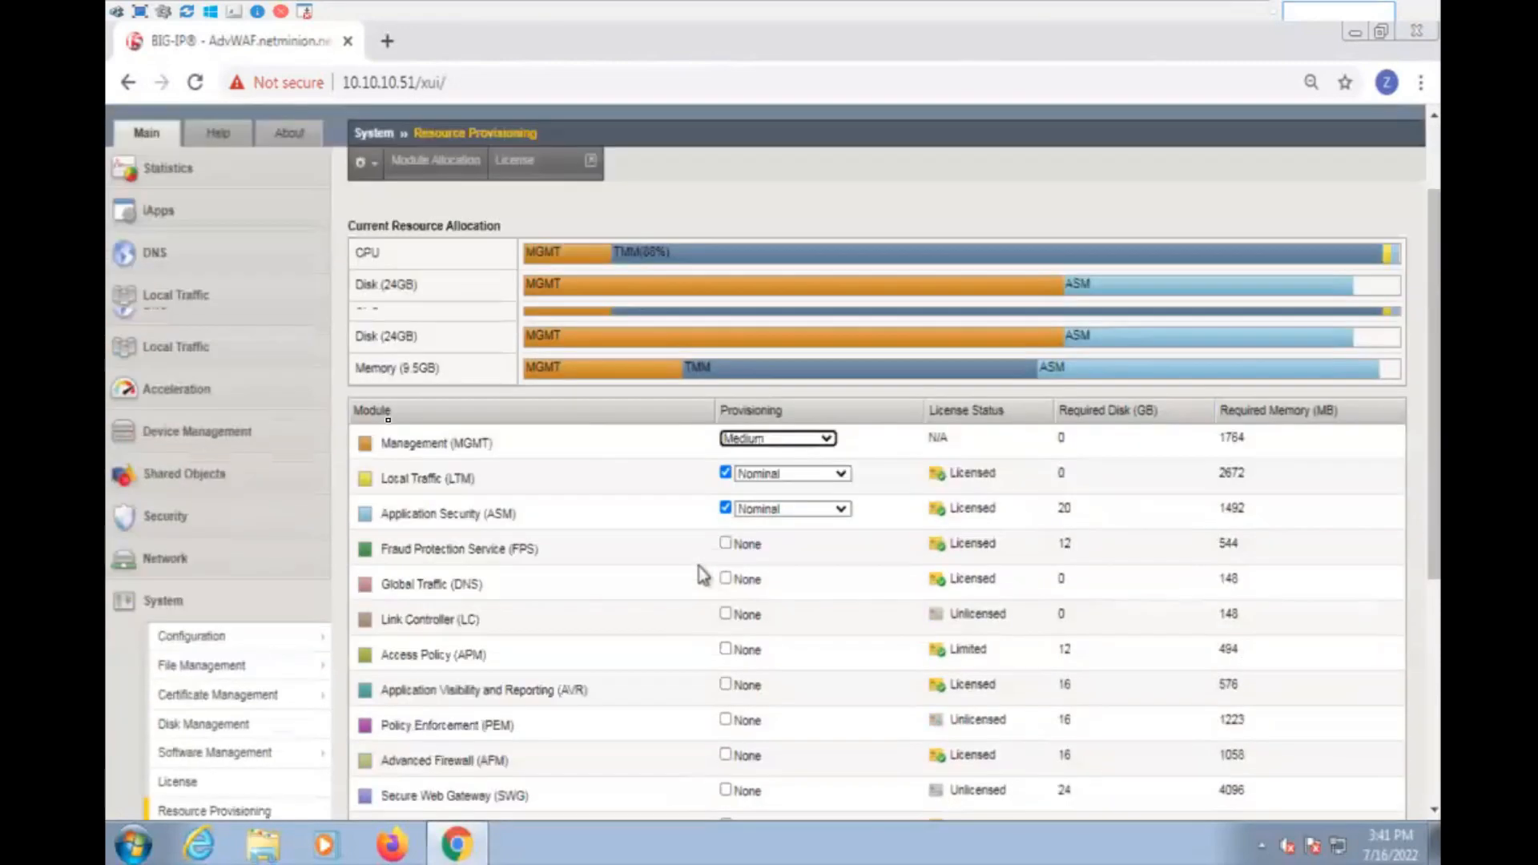
left_click_drag(428, 421, 637, 491)
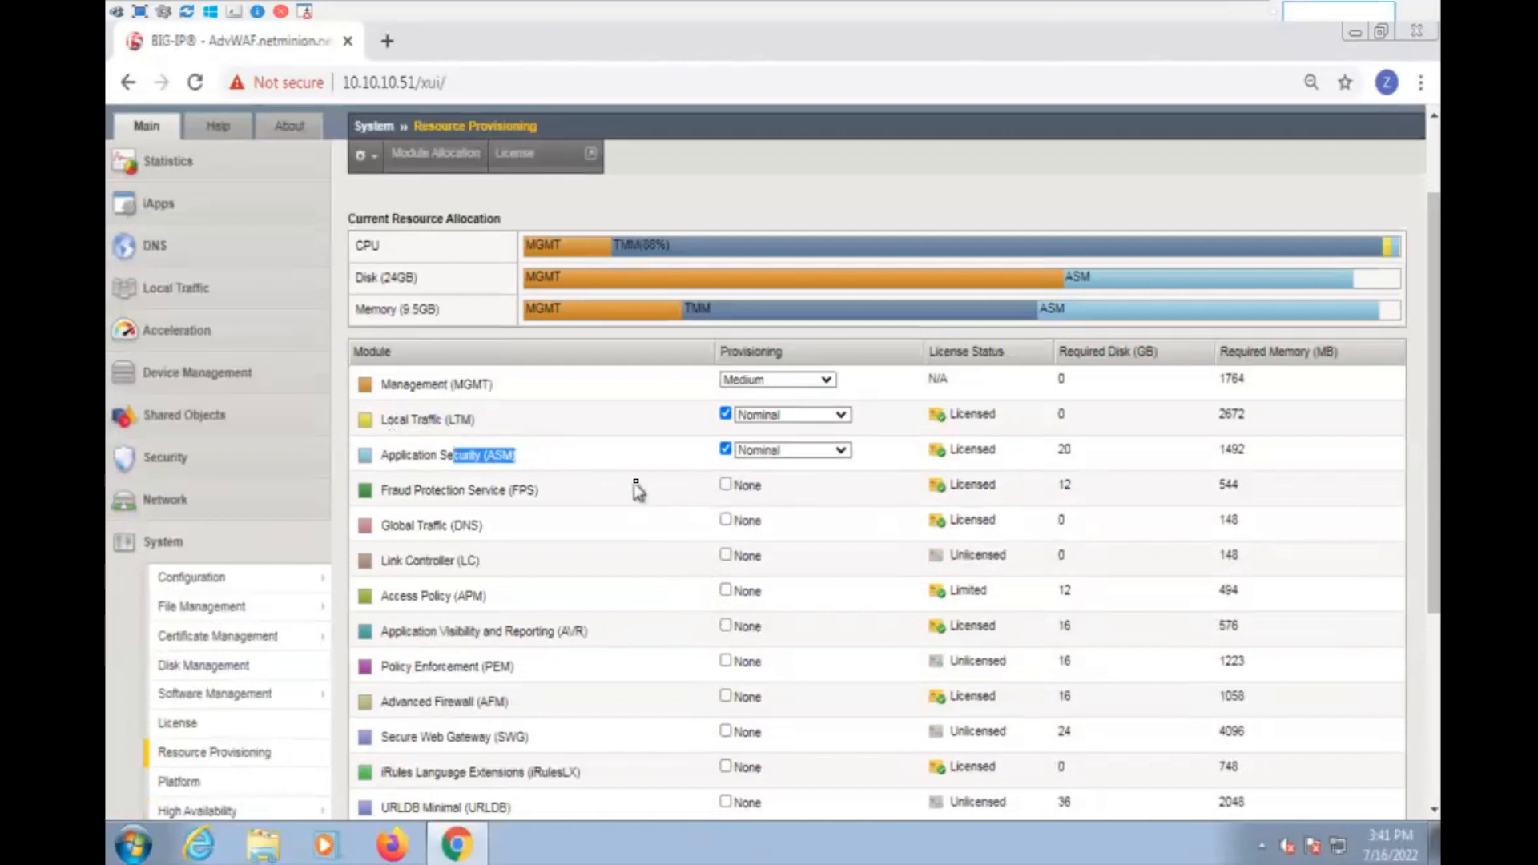
scroll(637, 491, "up", 2)
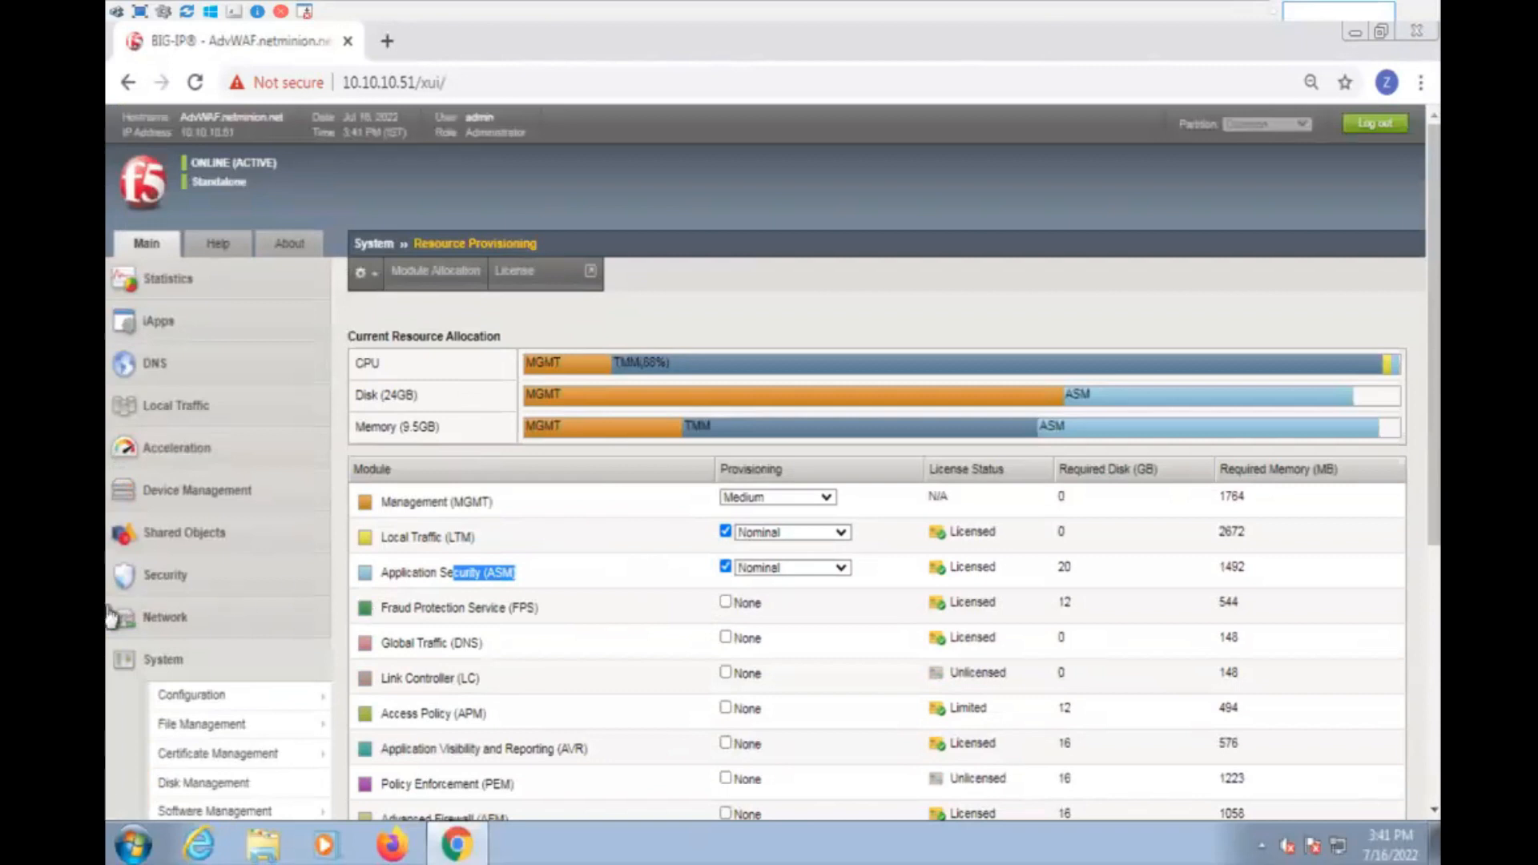
- Open the Application Security policies list to view the existing security policies
left_click(164, 575)
mouse_move(201, 608)
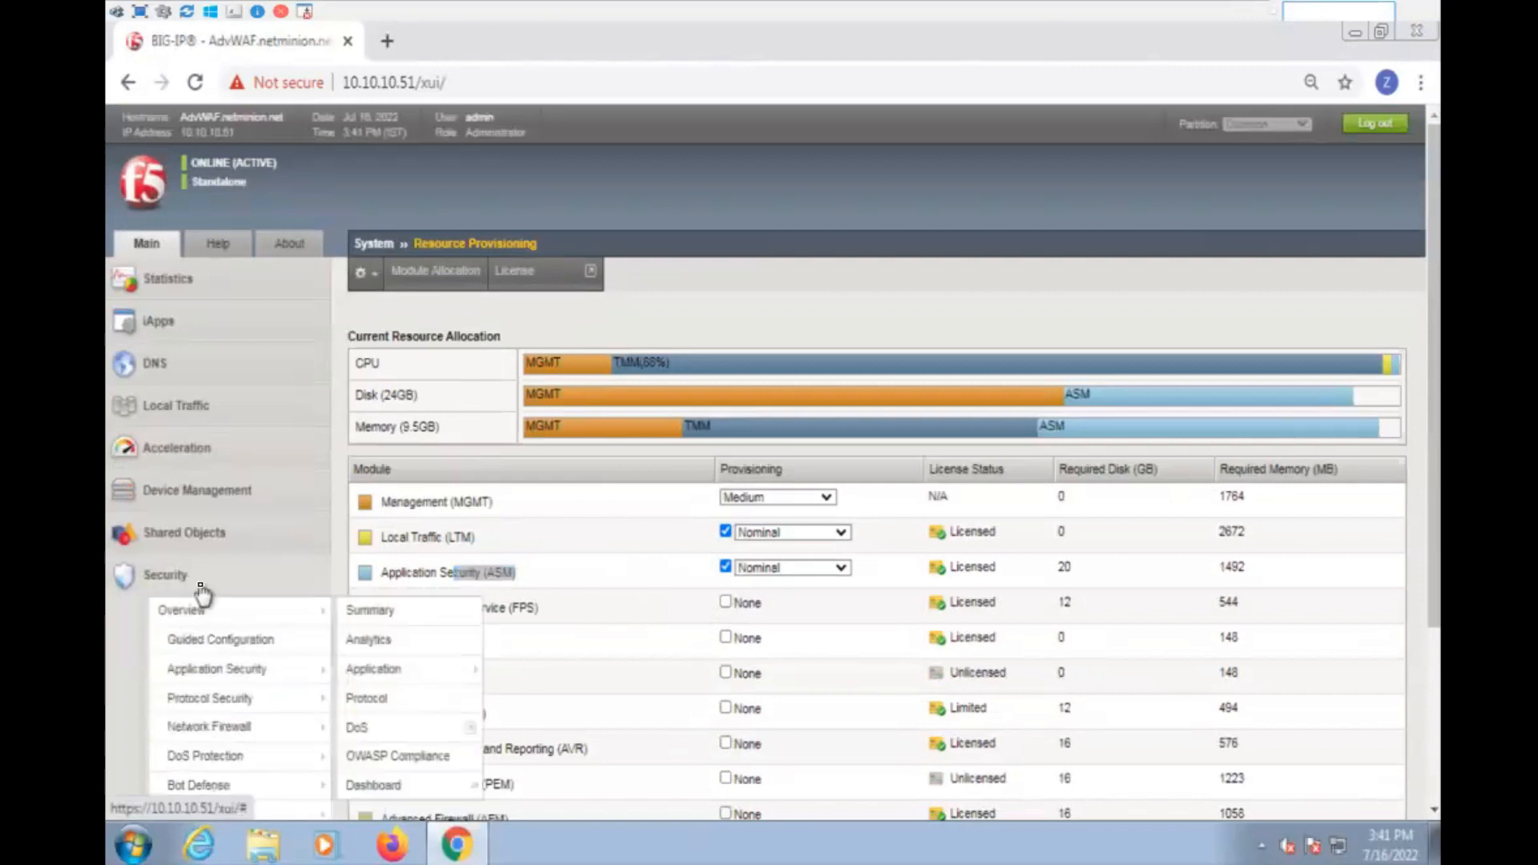
scroll(206, 589, "down", 2)
mouse_move(236, 551)
scroll(240, 550, "down", 1)
scroll(240, 549, "down", 1)
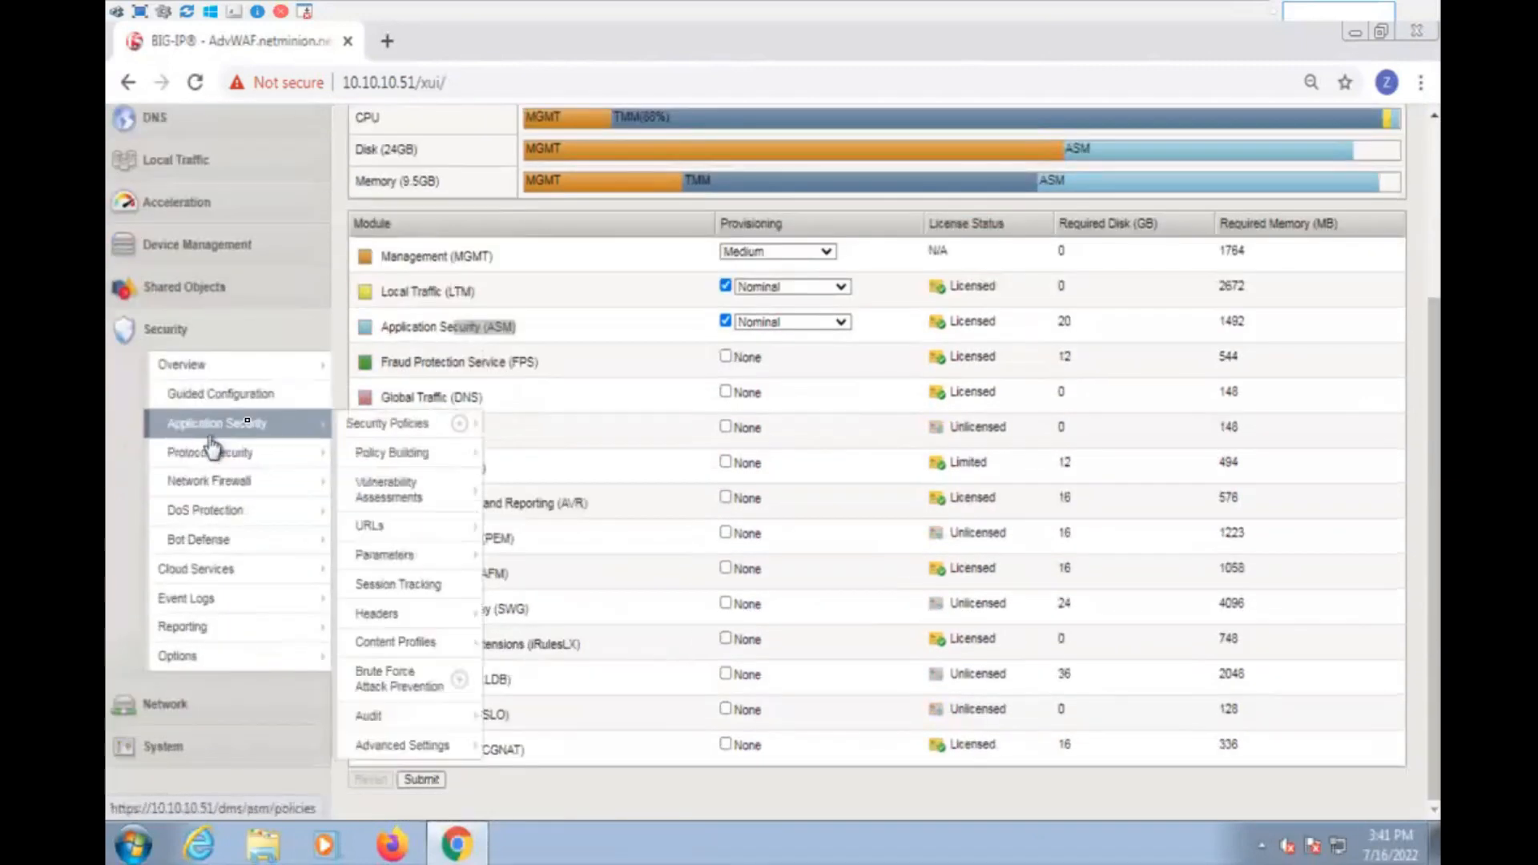
scroll(297, 425, "up", 4)
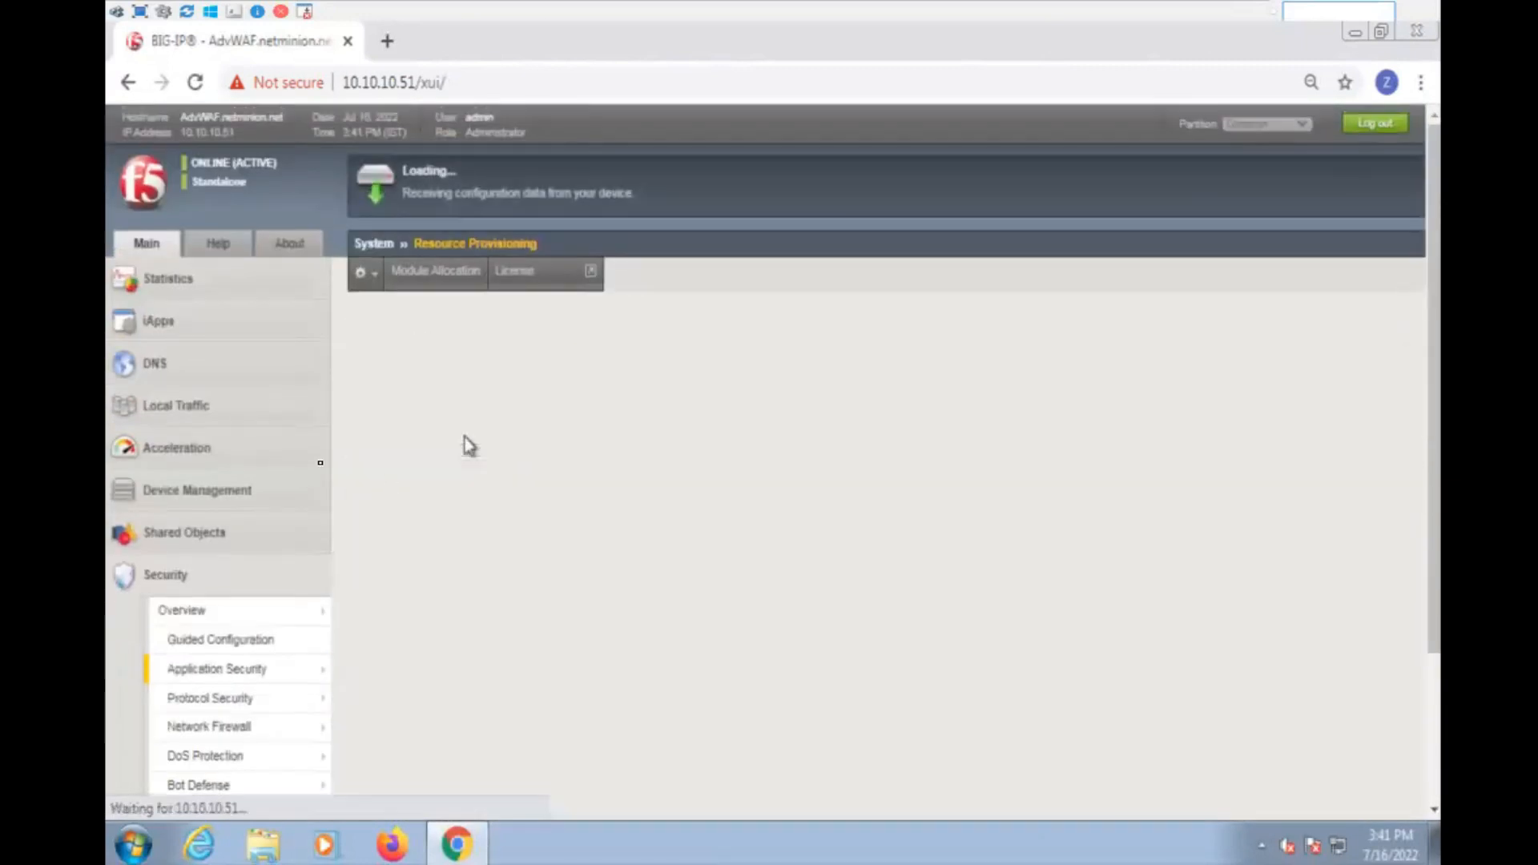
- Open the Local Traffic virtual server list and check the destination addresses of PHP and VS_DVWA
left_click(189, 405)
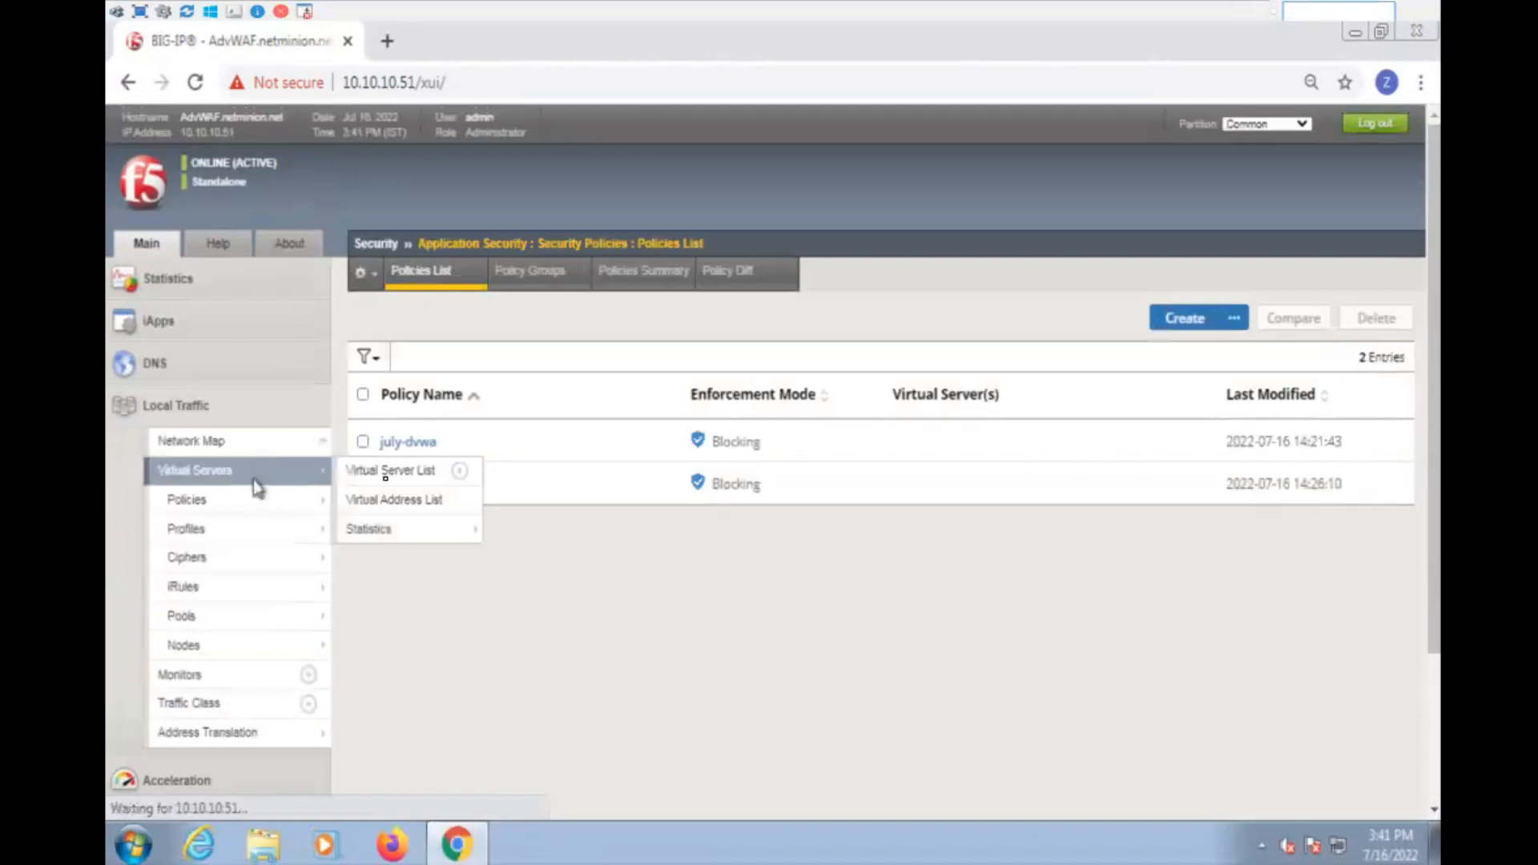
left_click(258, 474)
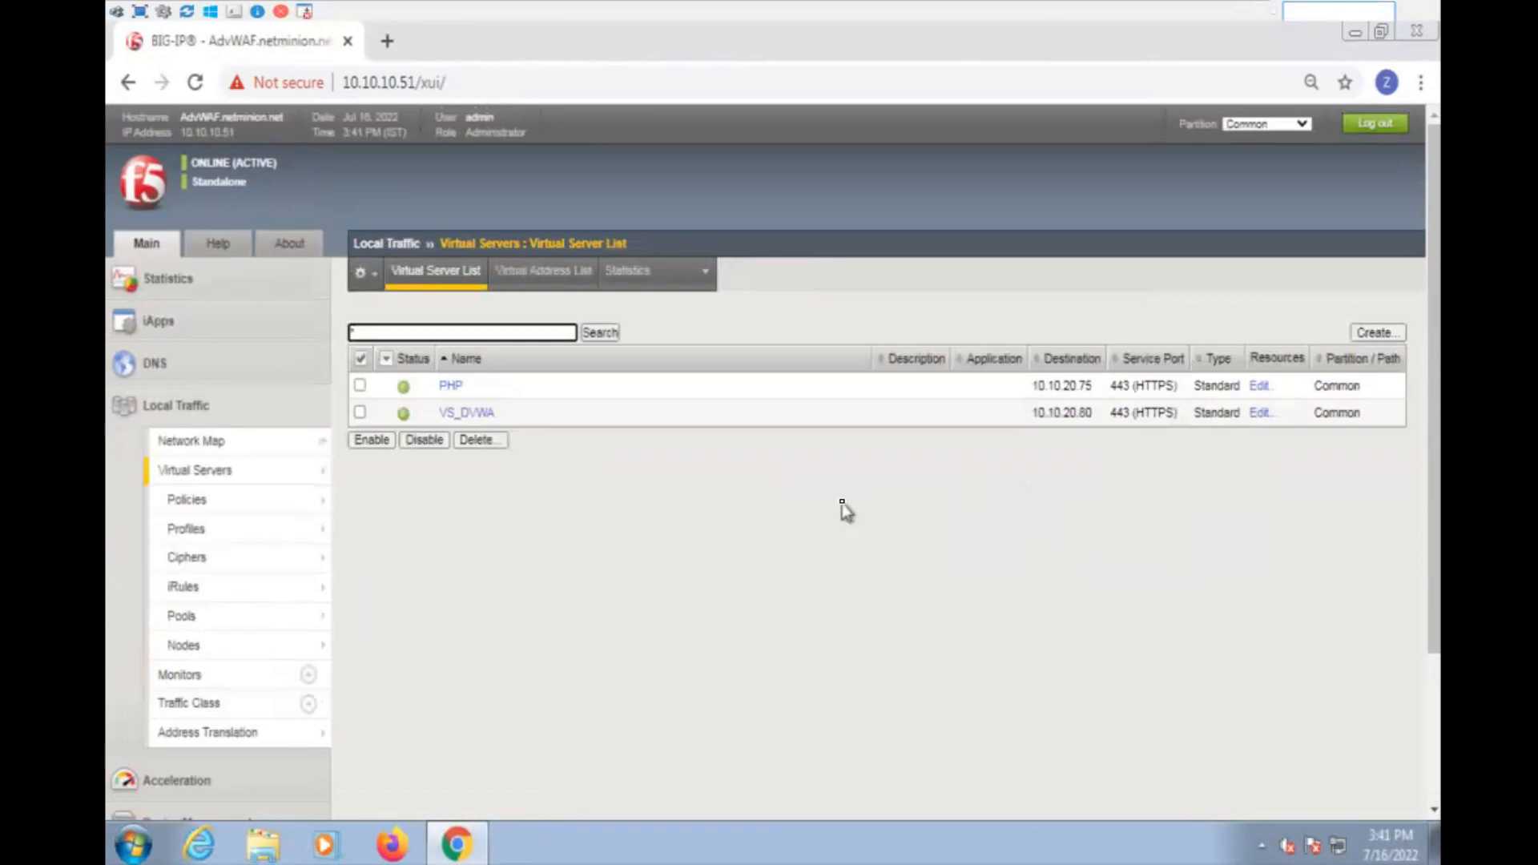
double_click(1069, 385)
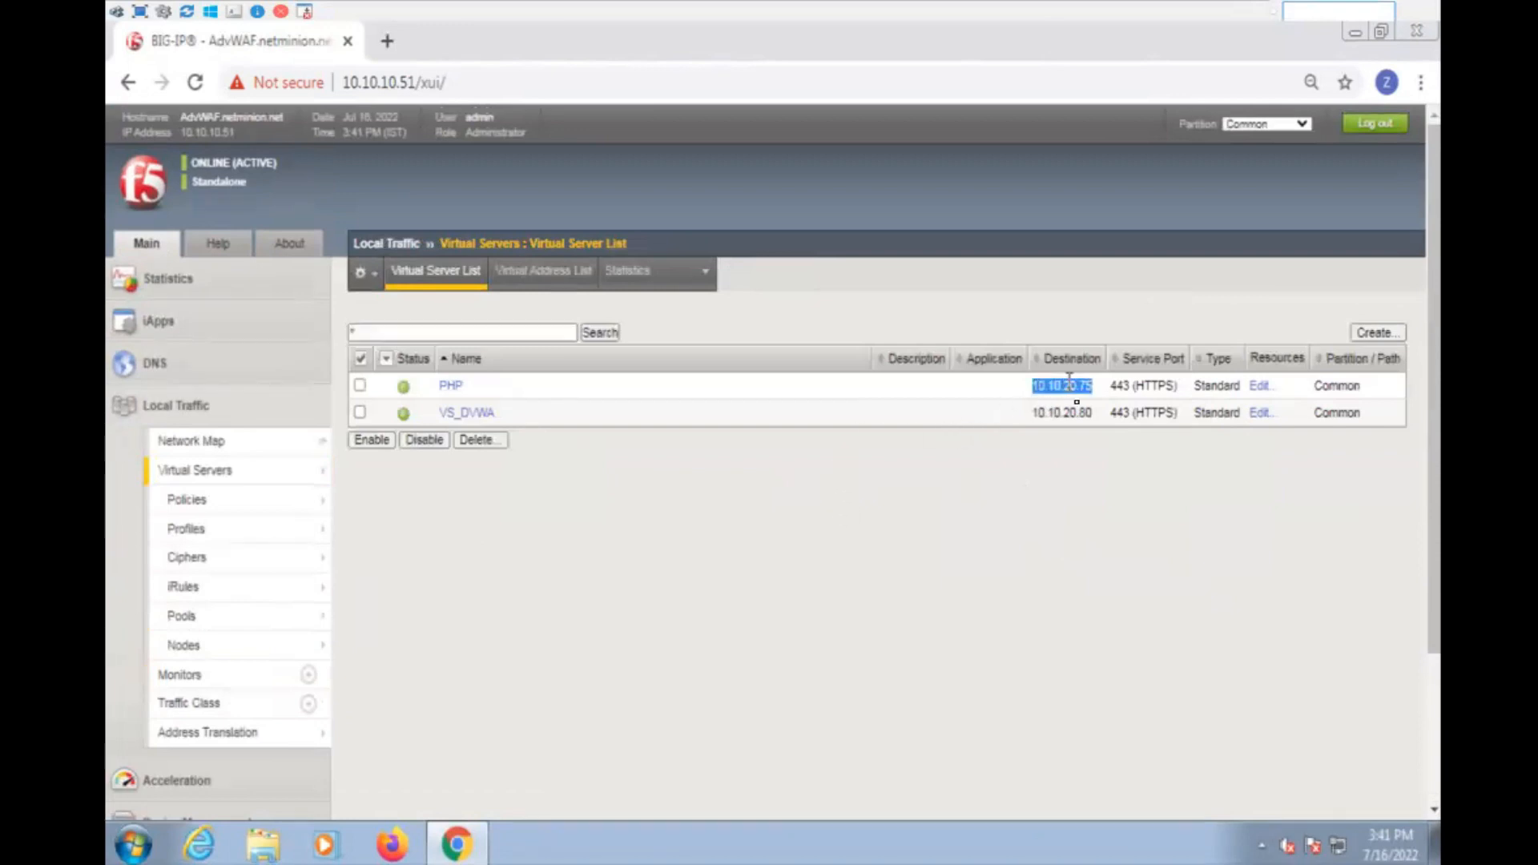
double_click(1076, 413)
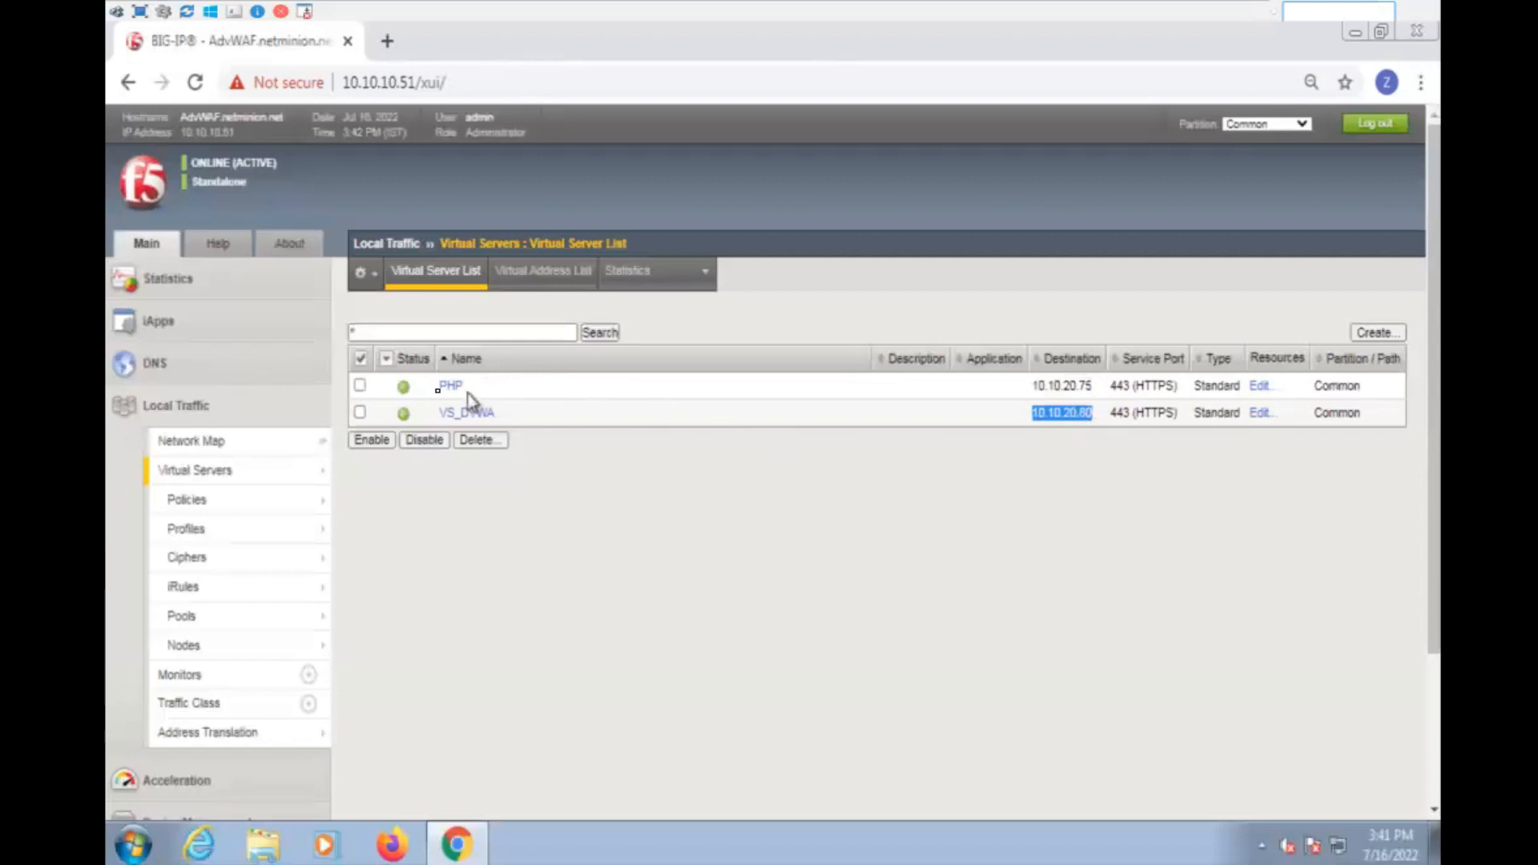
mouse_move(1111, 3)
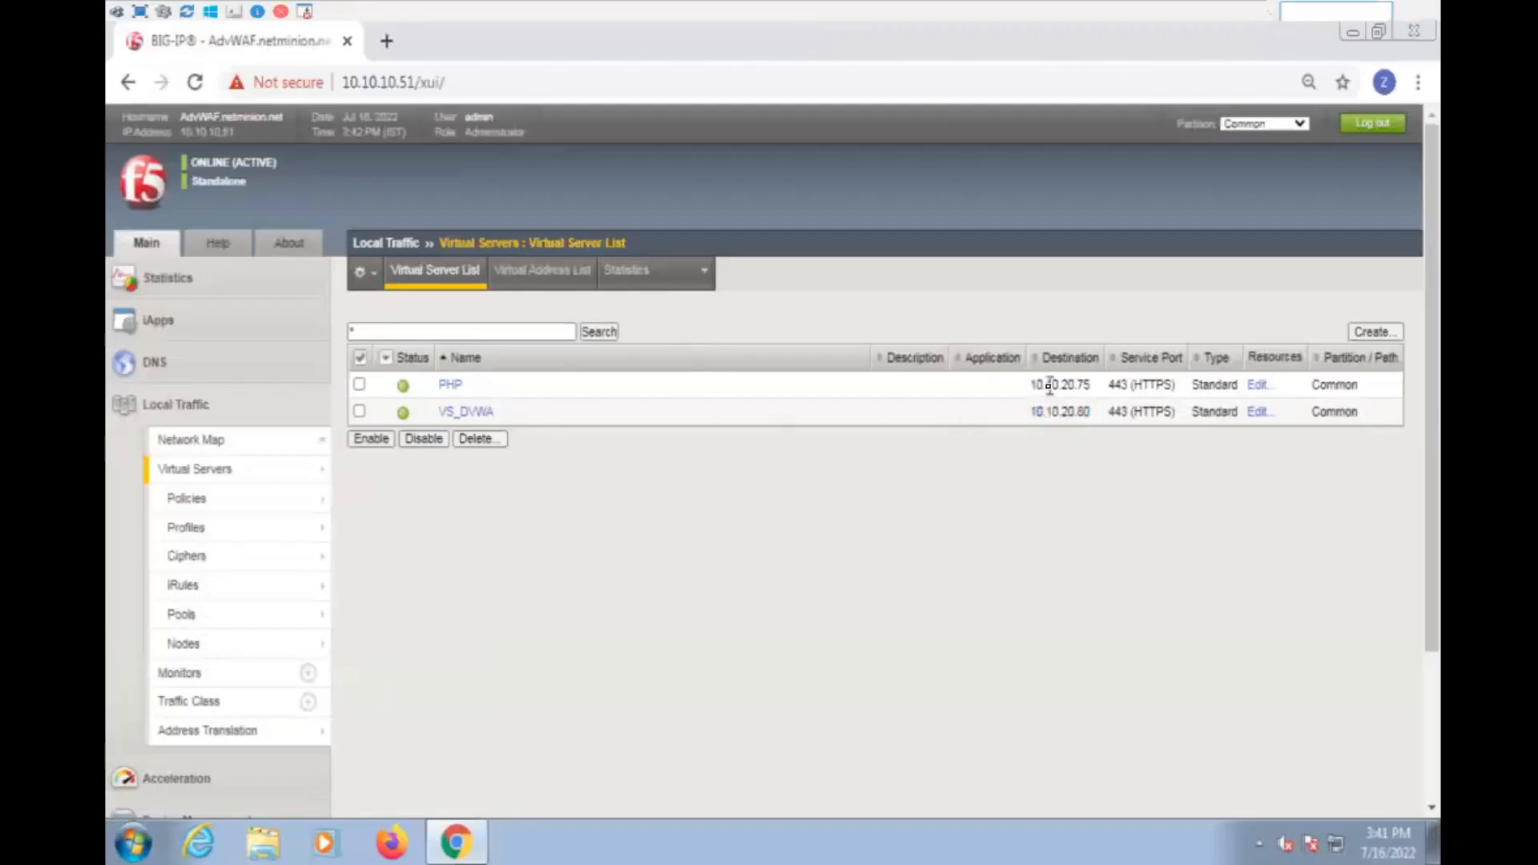
double_click(1049, 385)
left_click(387, 40)
type("https://10.10.20.75")
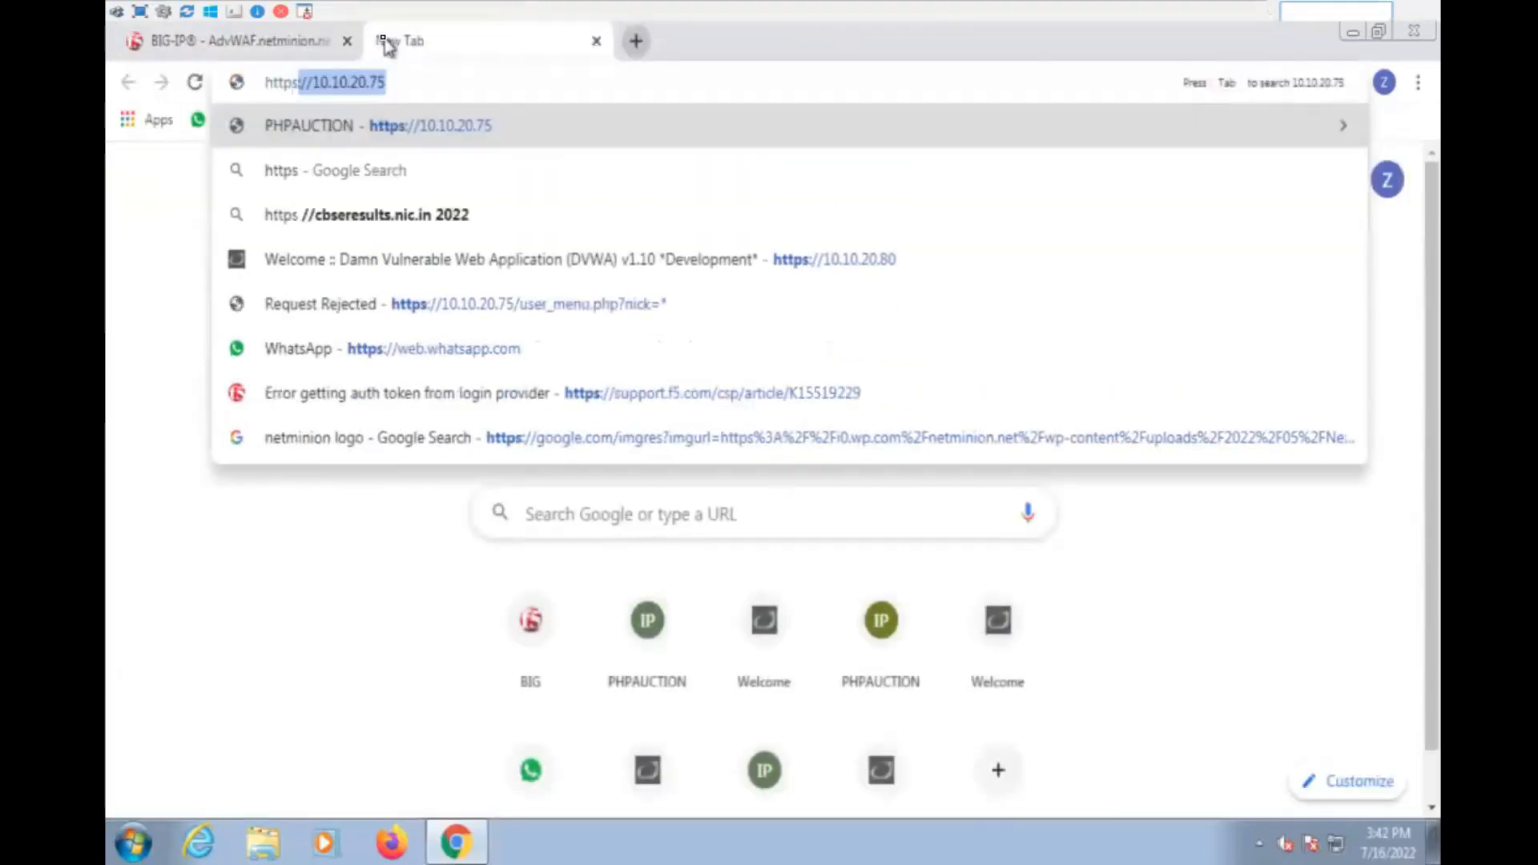
key("Right")
key("Return")
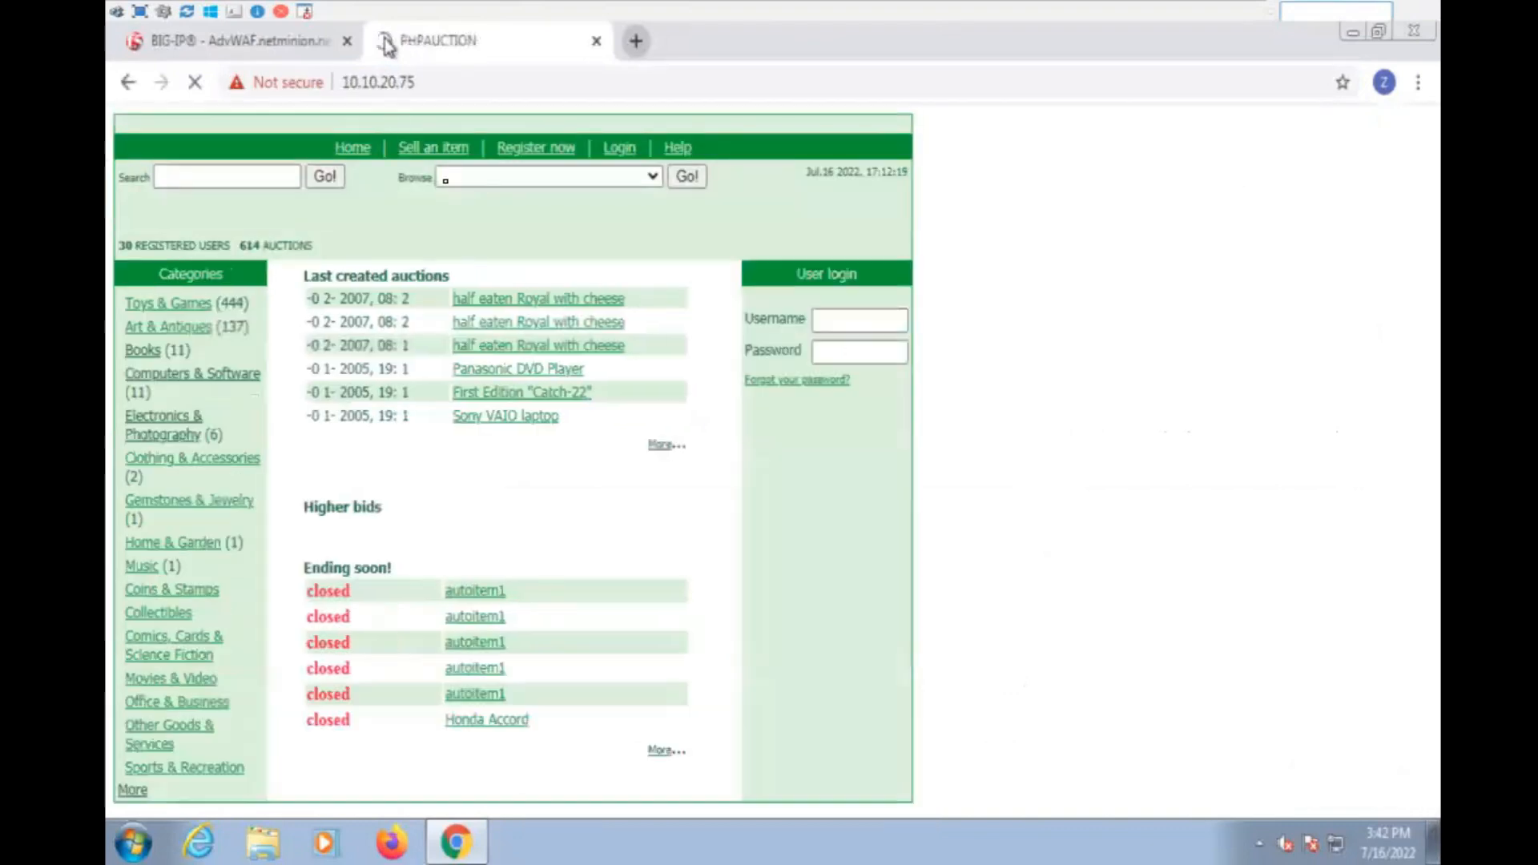
left_click(643, 40)
left_click(209, 39)
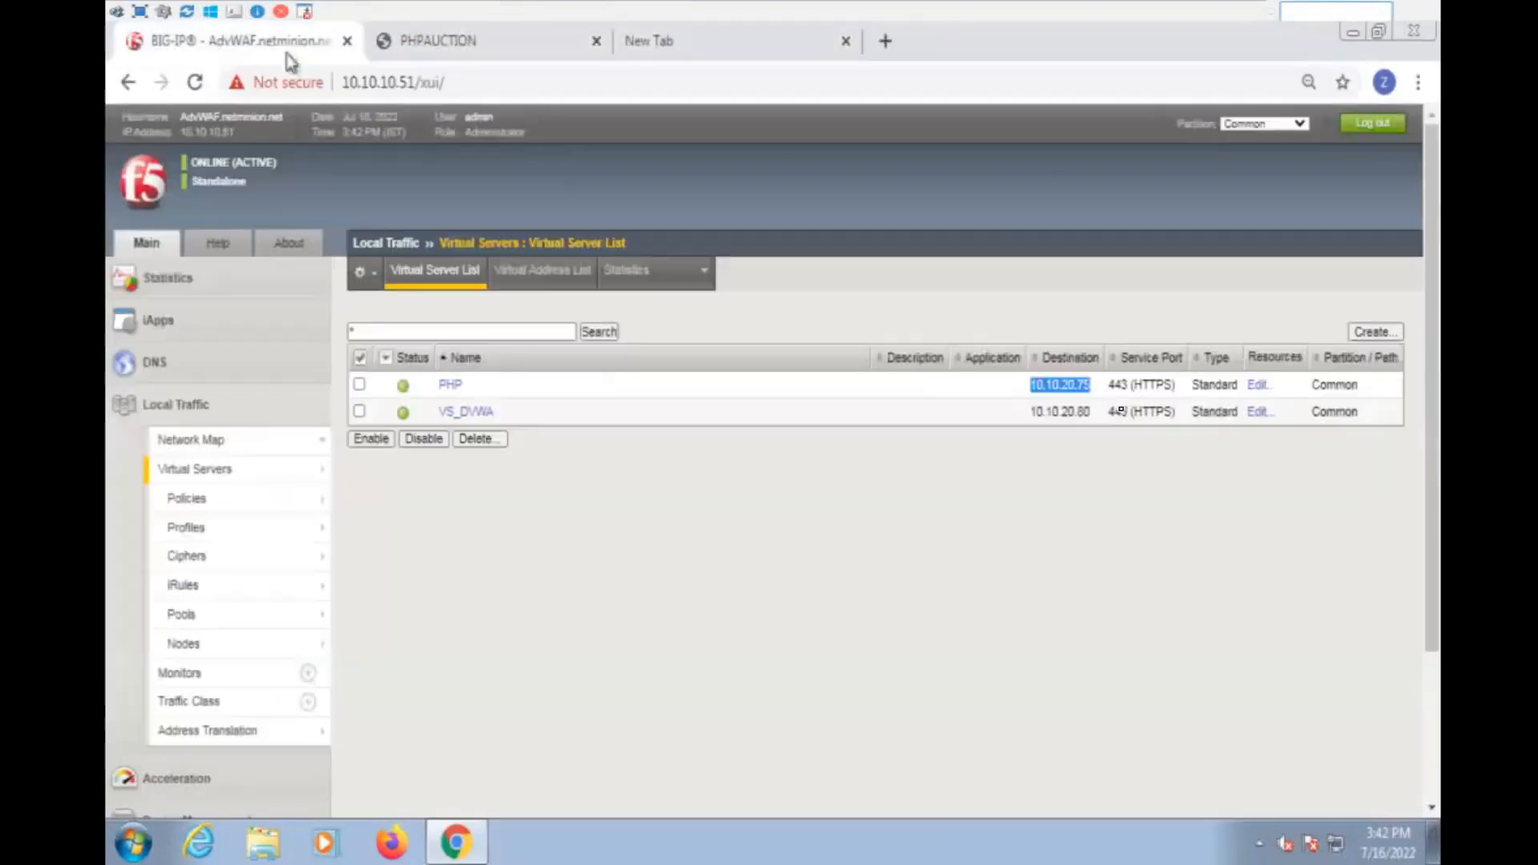
double_click(1077, 411)
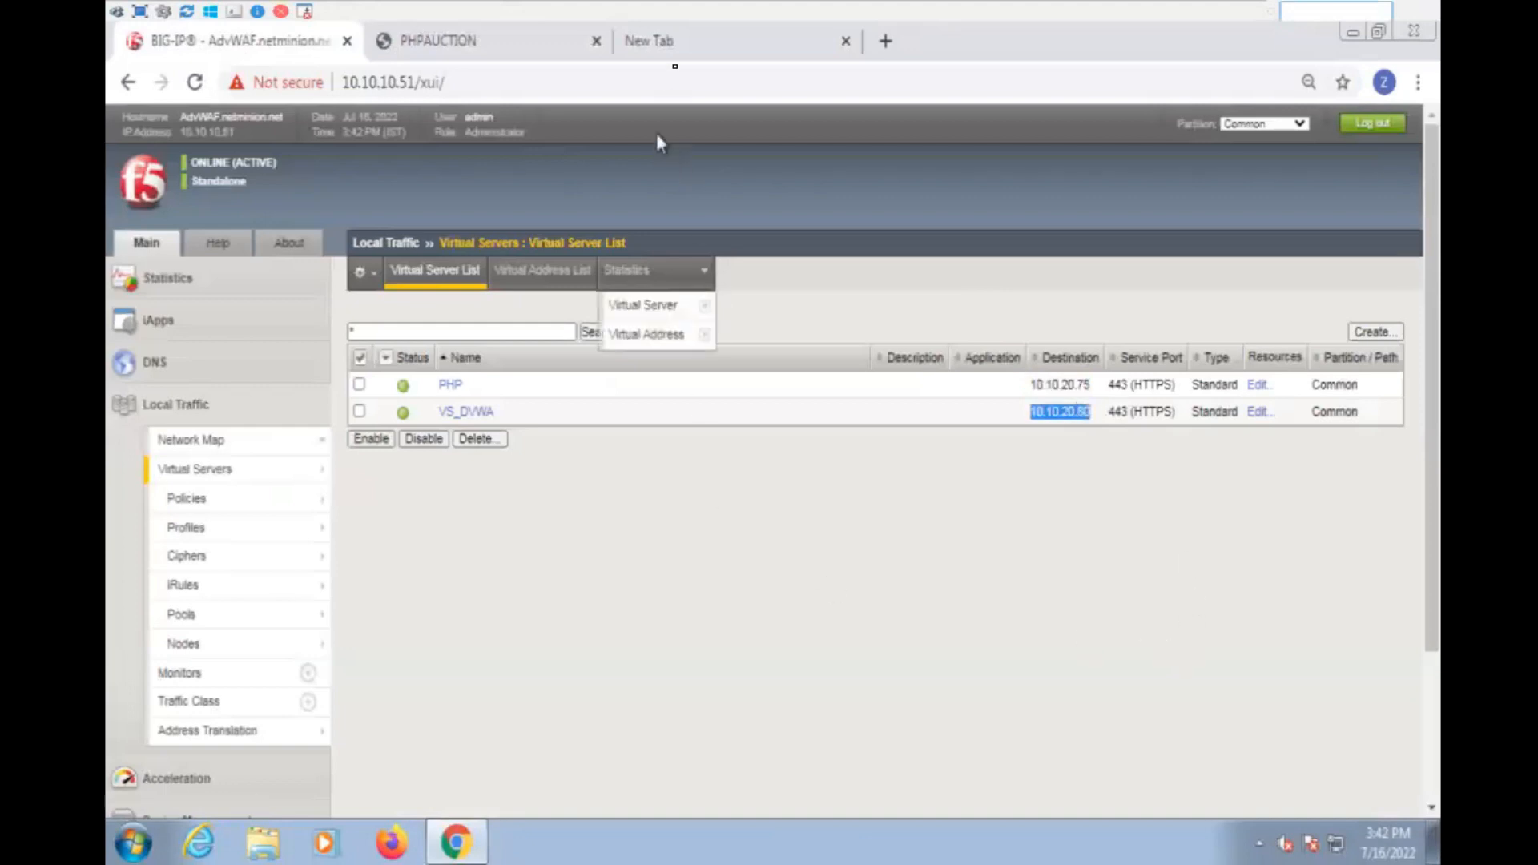
left_click(697, 40)
type("https")
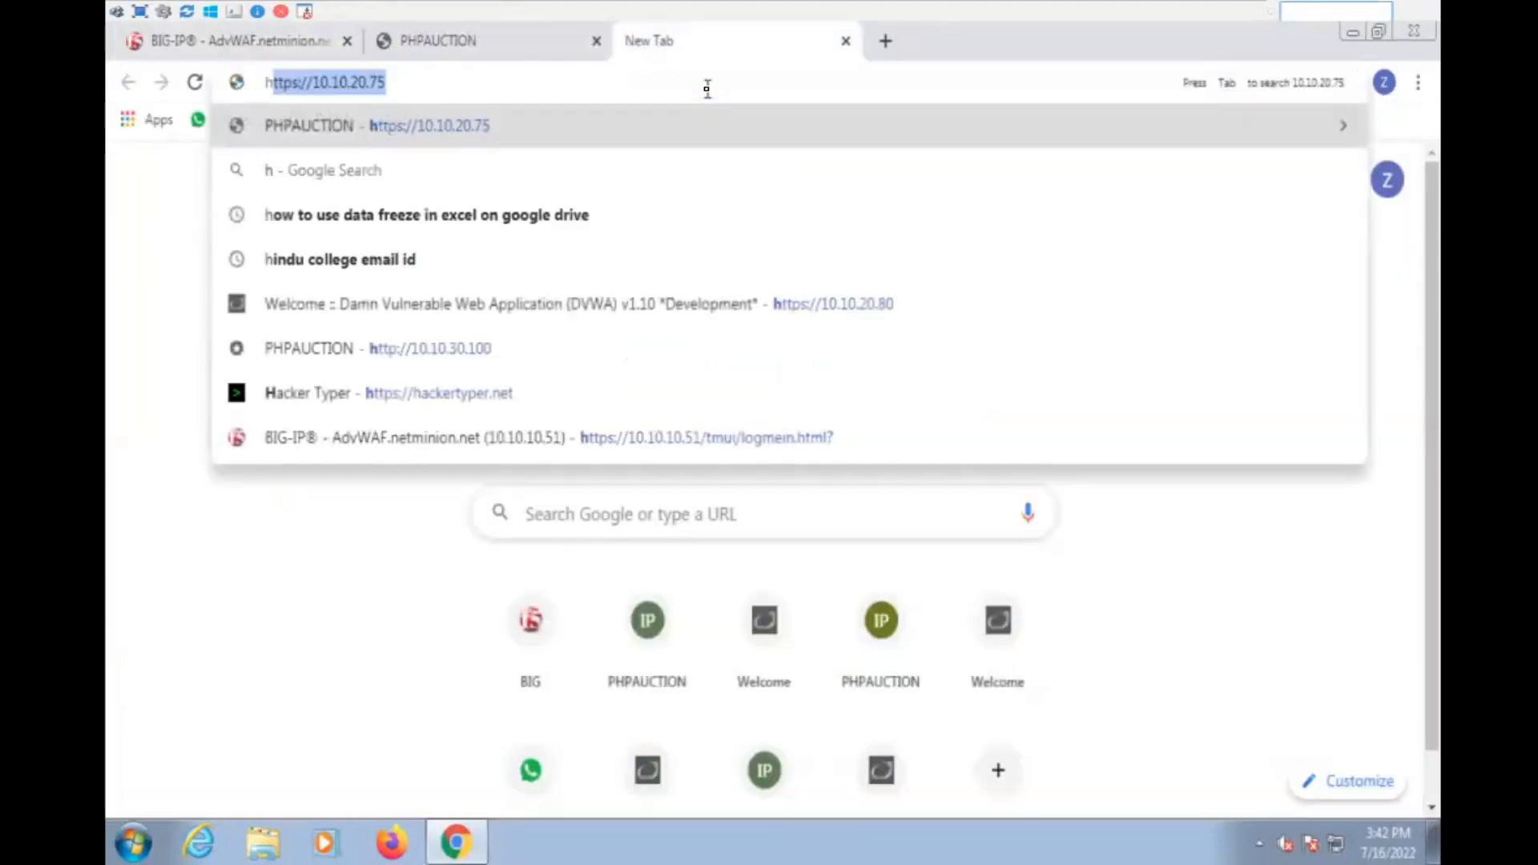
type("://10.10.20.80")
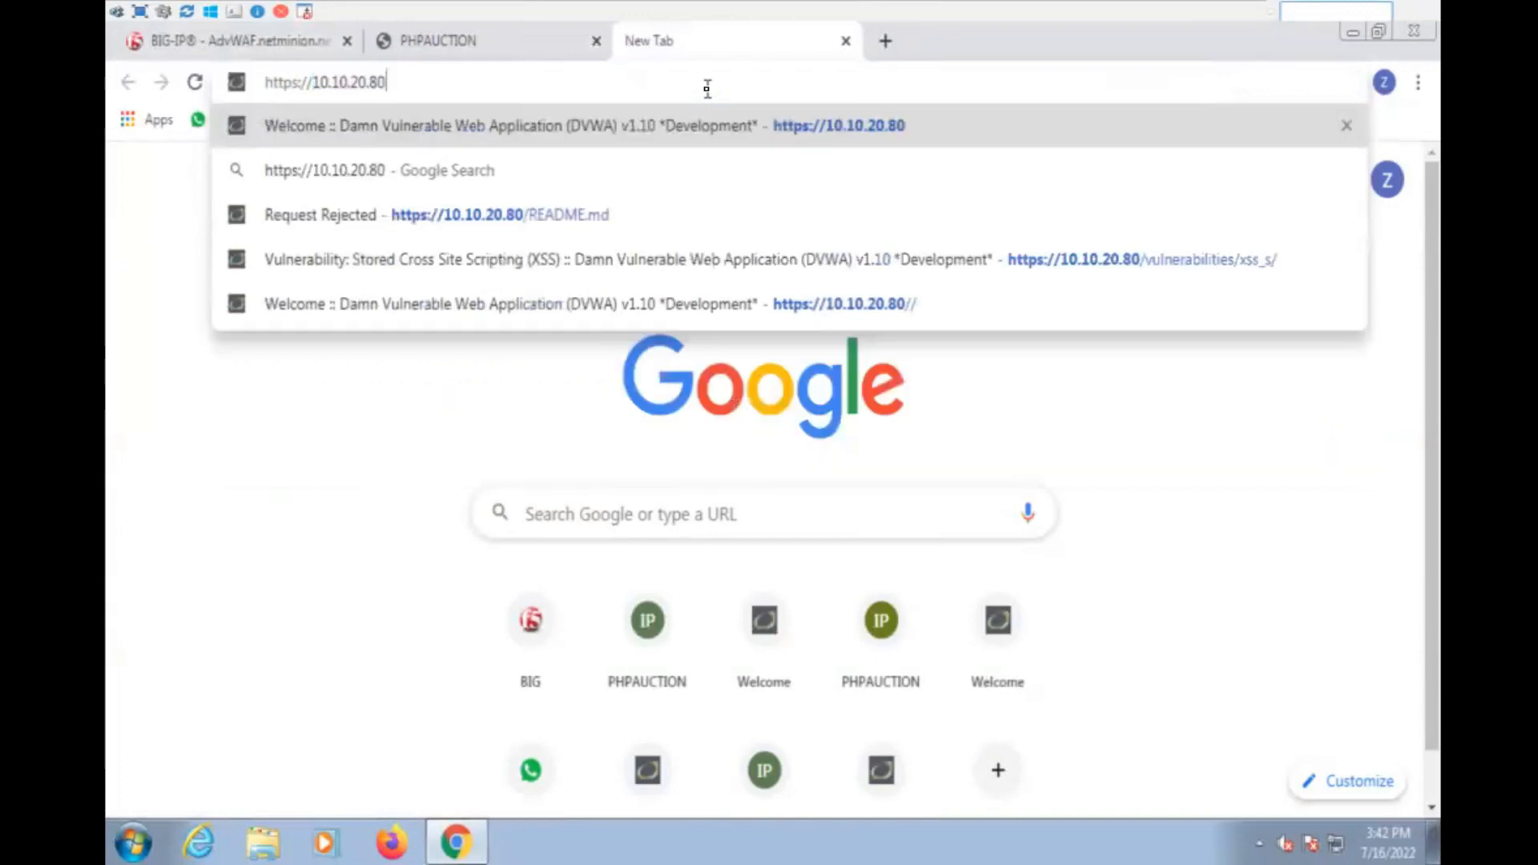
key("Return")
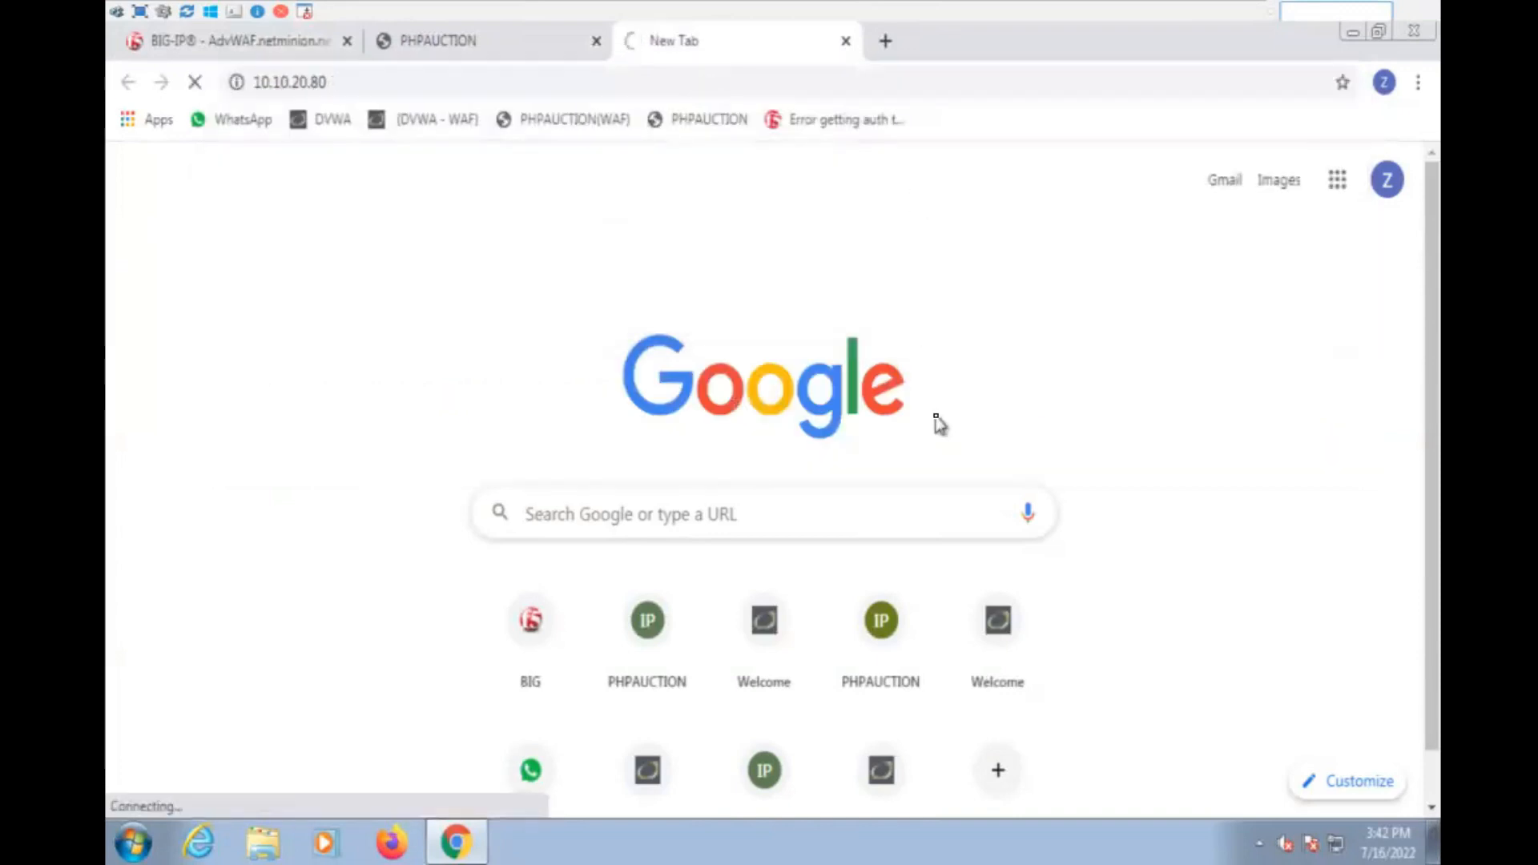
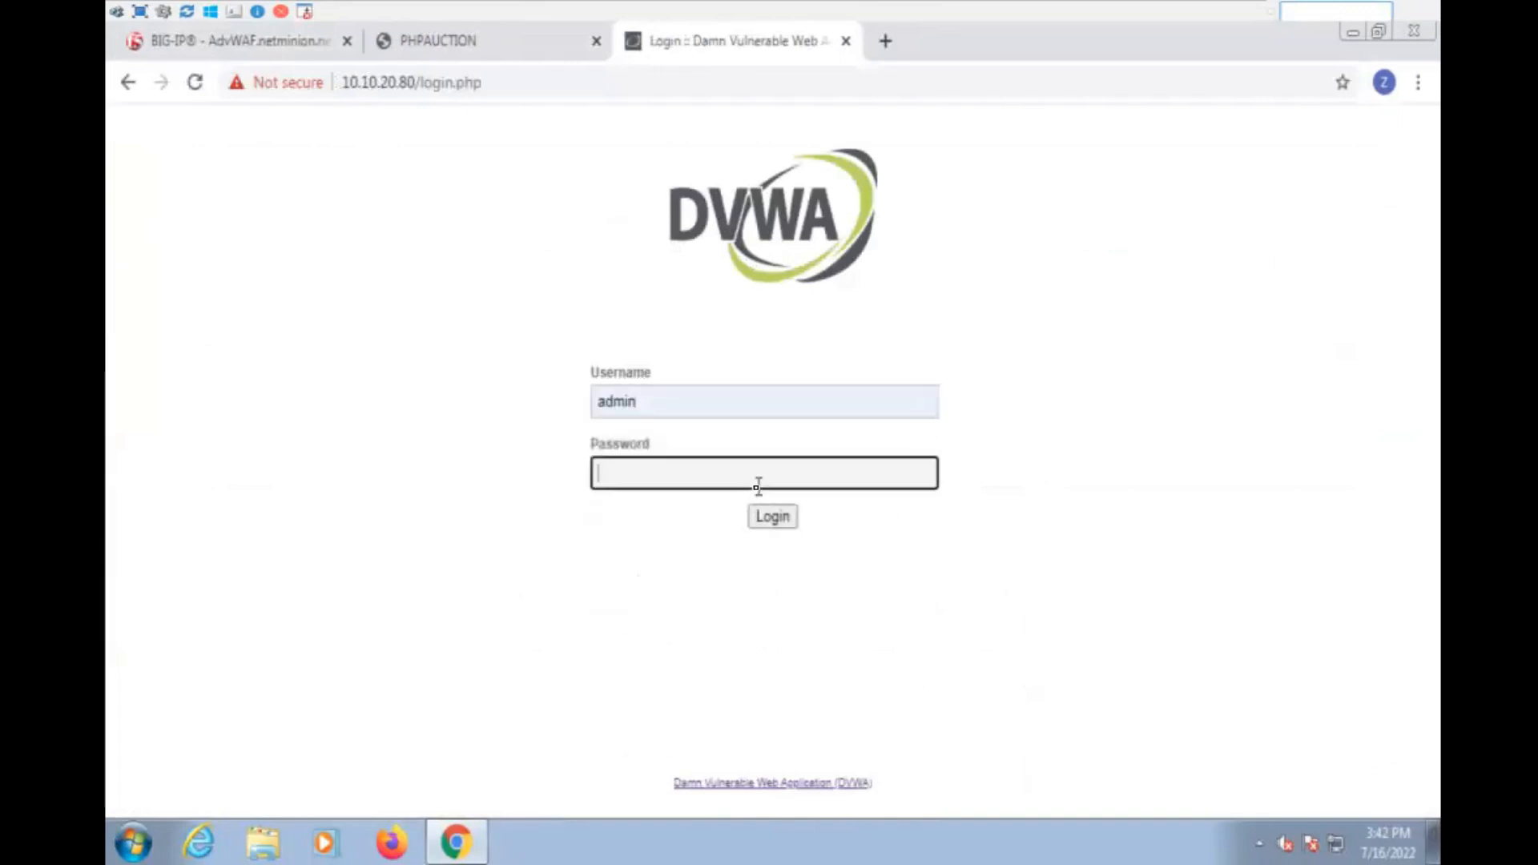
- Log in to DVWA as admin with the account password and check the PHPAUCTION page before returning to DVWA
key("Return")
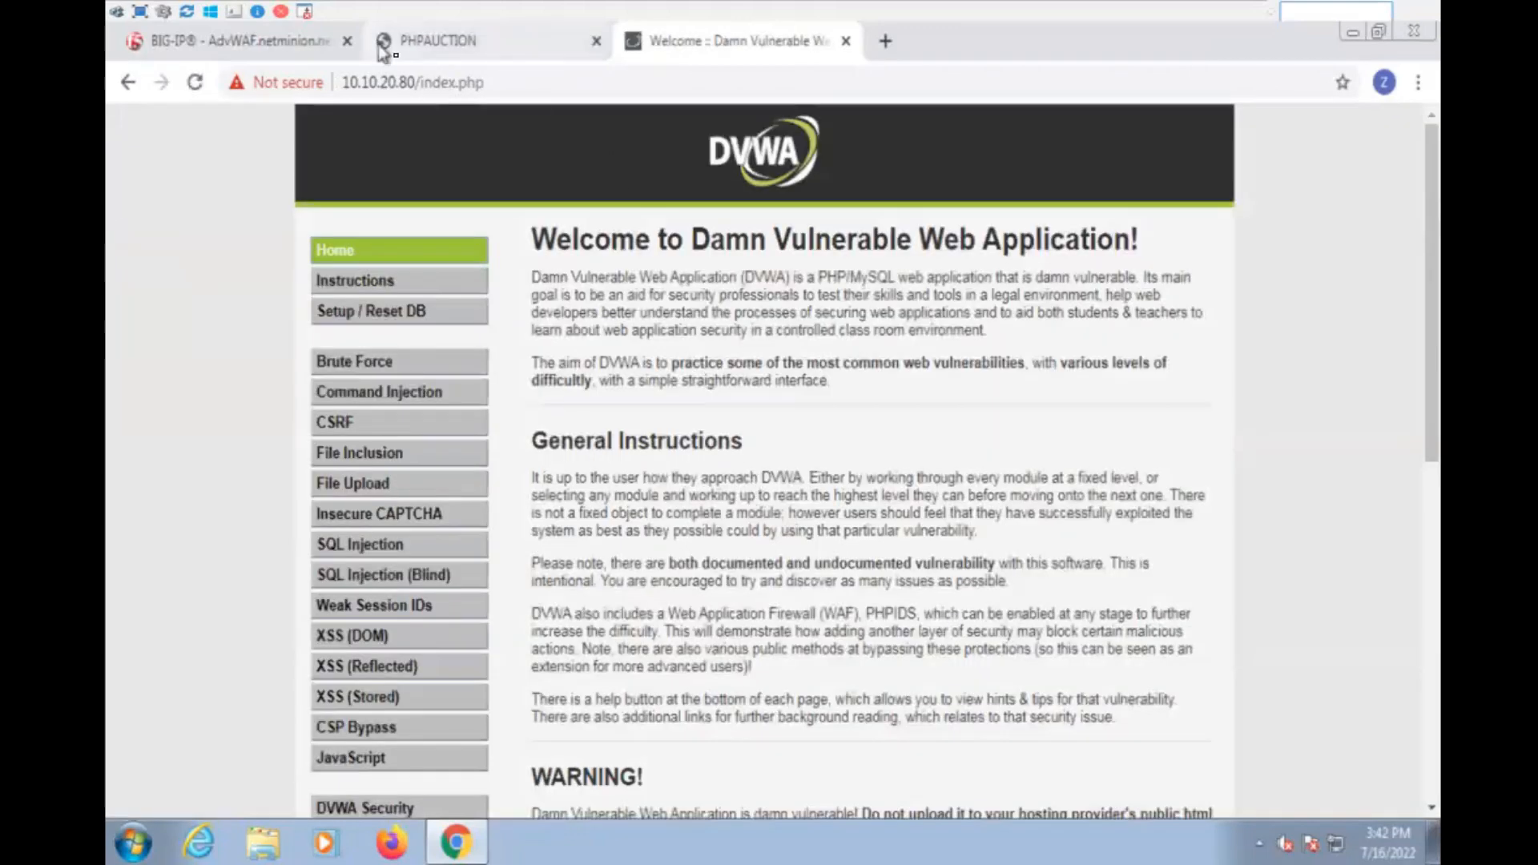
left_click(428, 53)
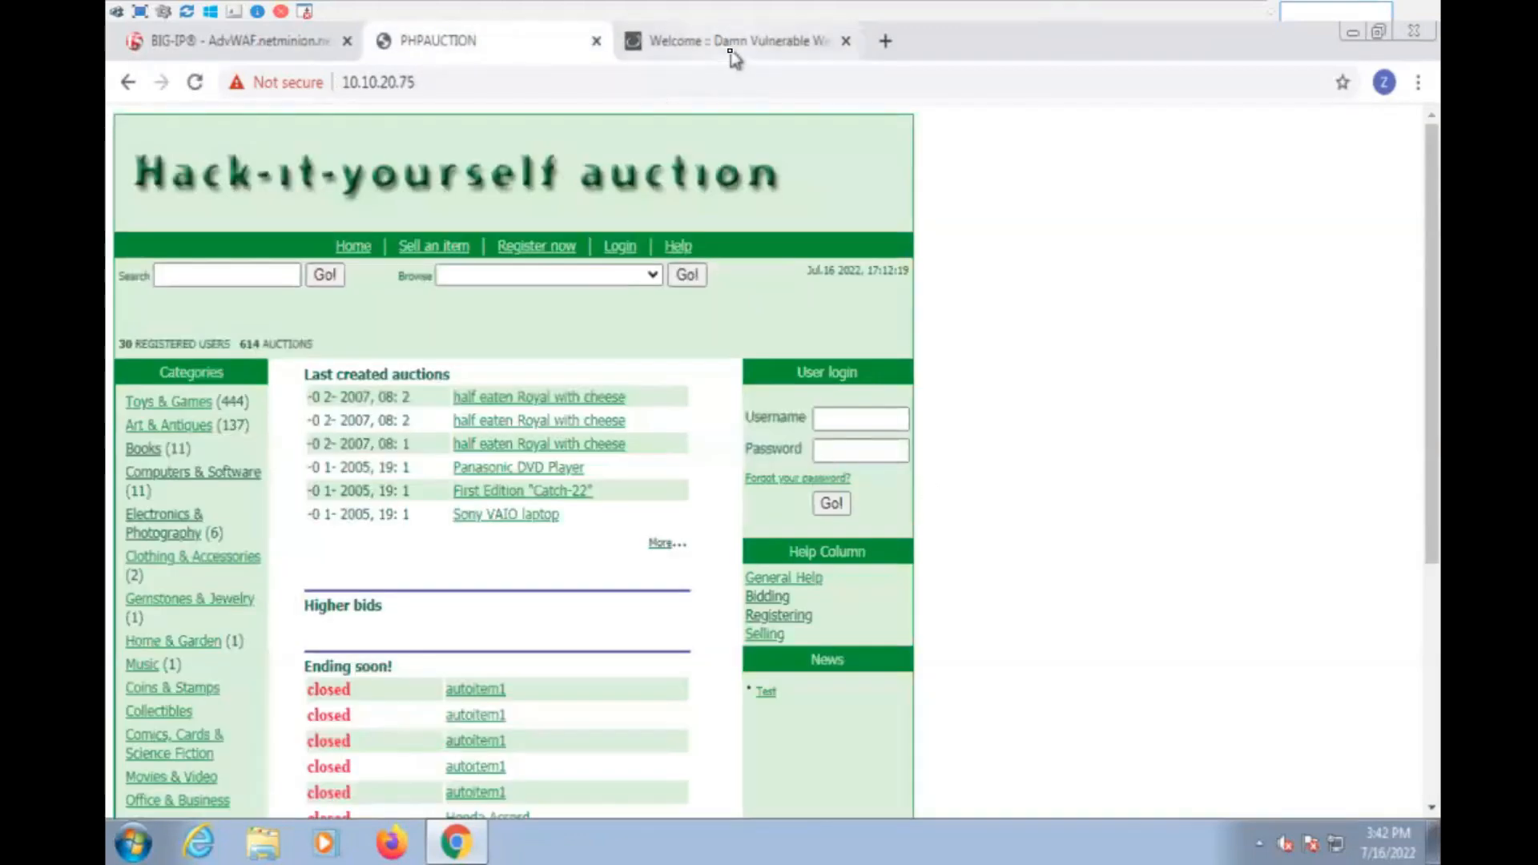
left_click(823, 48)
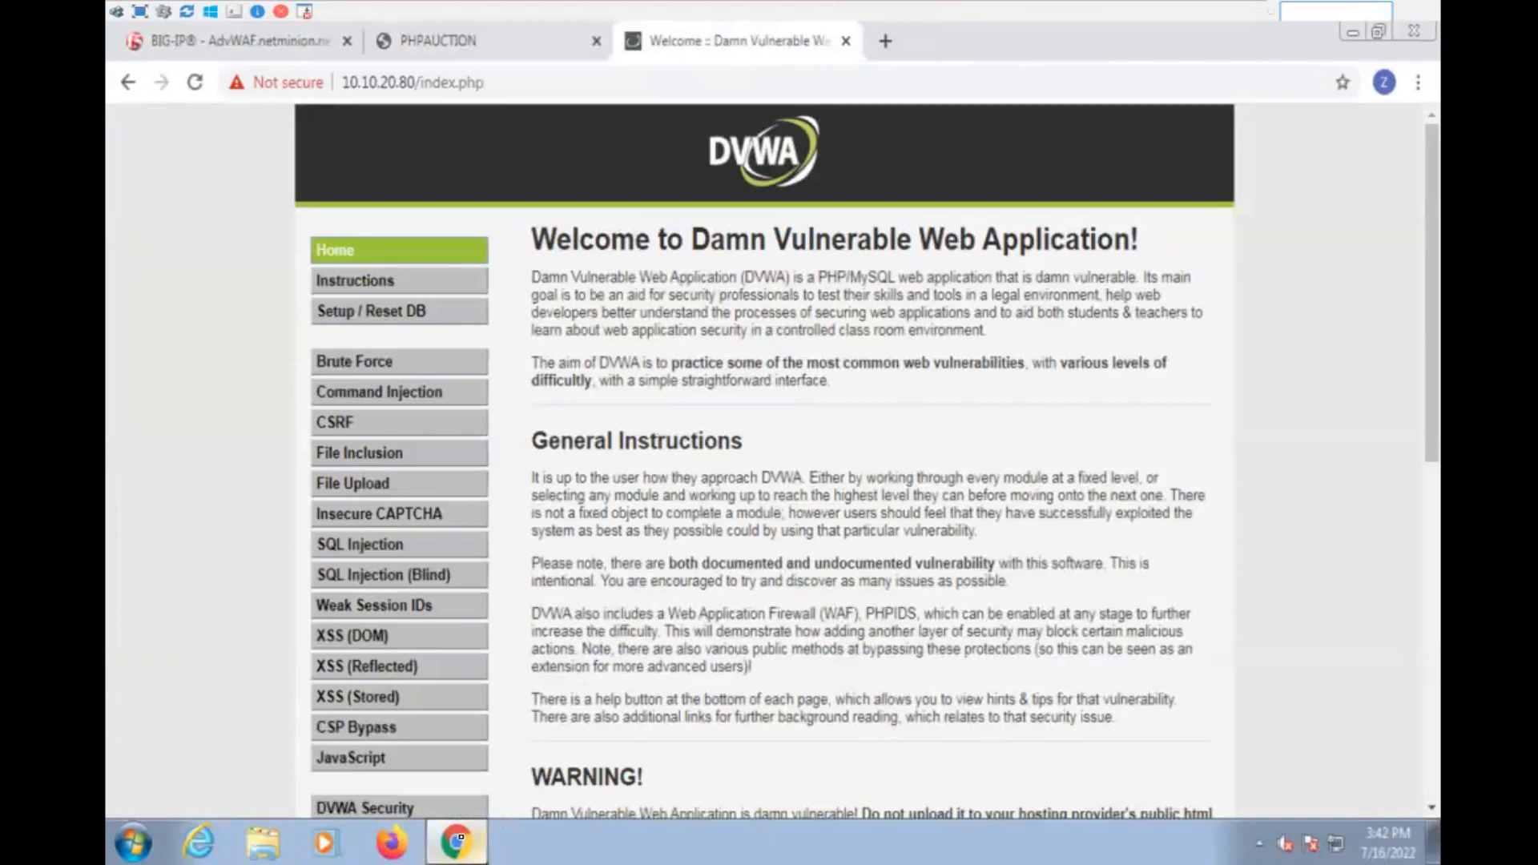
- Switch to Microsoft Whiteboard and delete all the existing drawings from the Netminion solutions board
mouse_move(1056, 12)
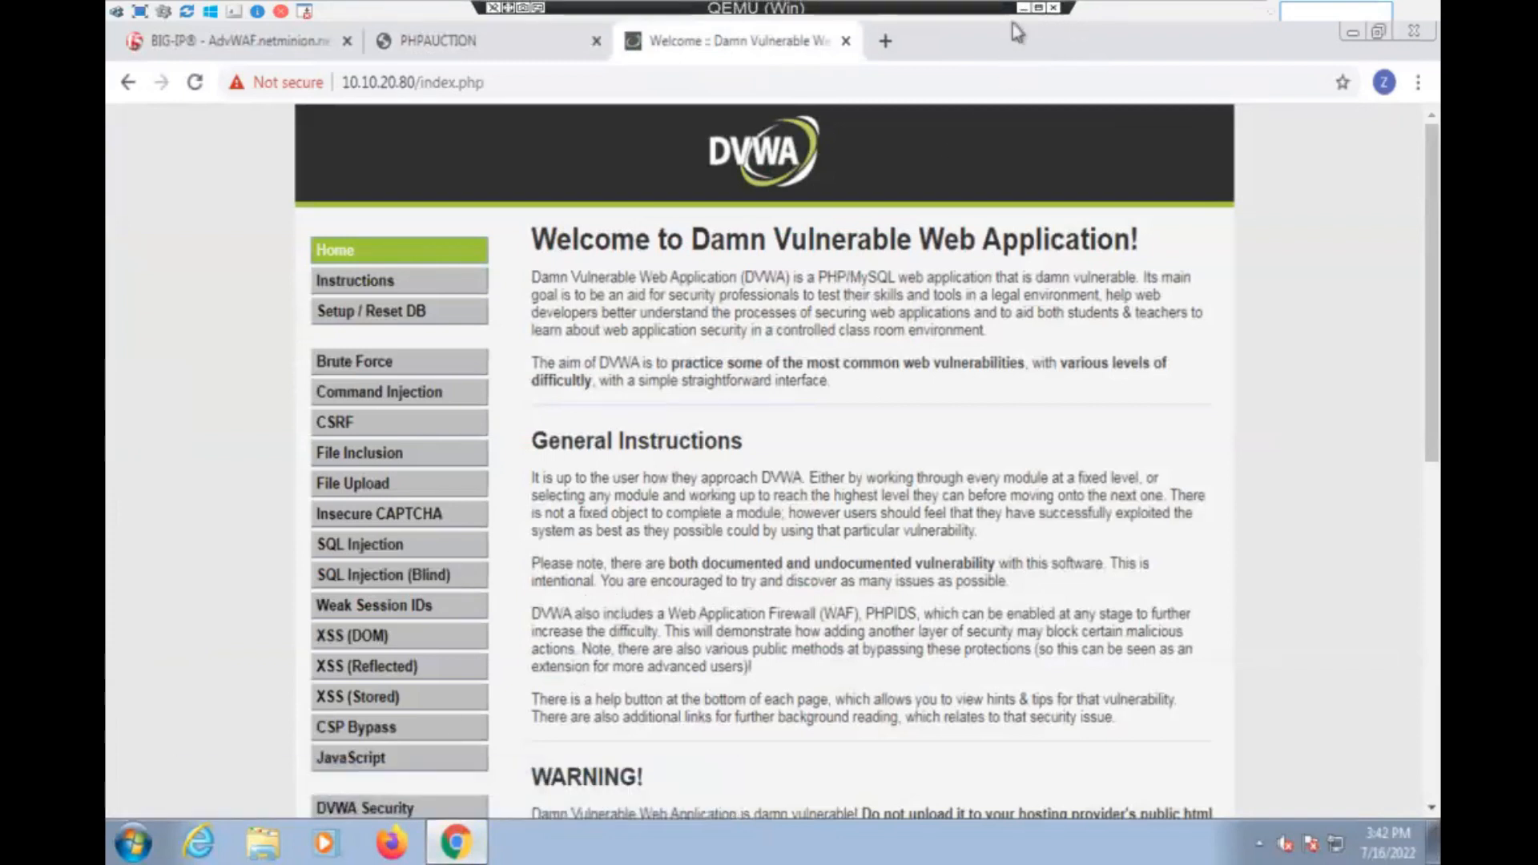
key("alt+Tab")
key("alt+Tab")
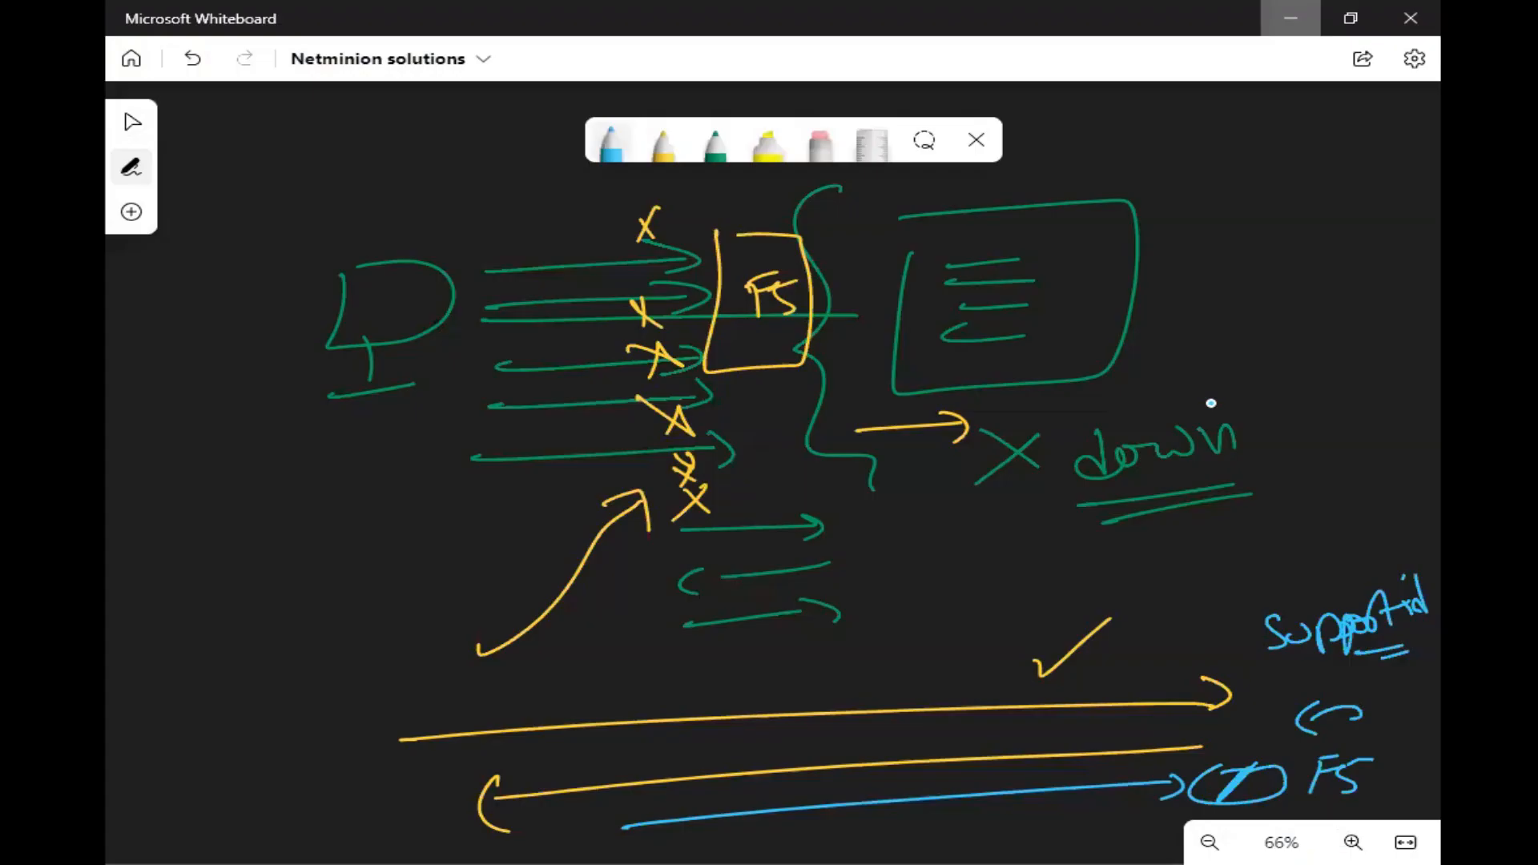
key("ctrl+a")
key("Delete")
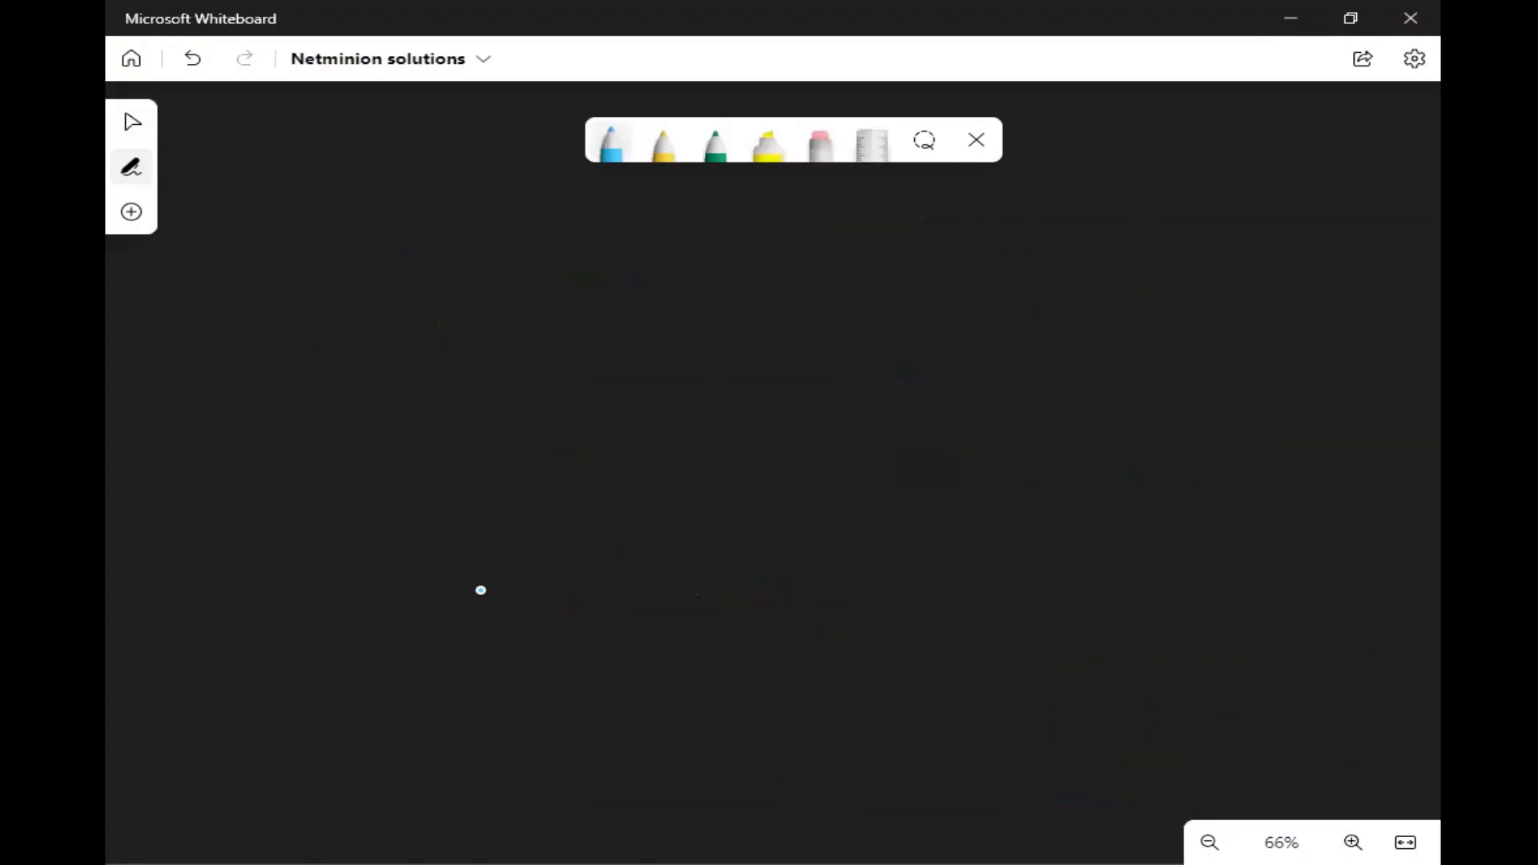
- Write the heading "SQL Injection" in yellow near the top of the board, with an underline beneath SQL
left_click(660, 148)
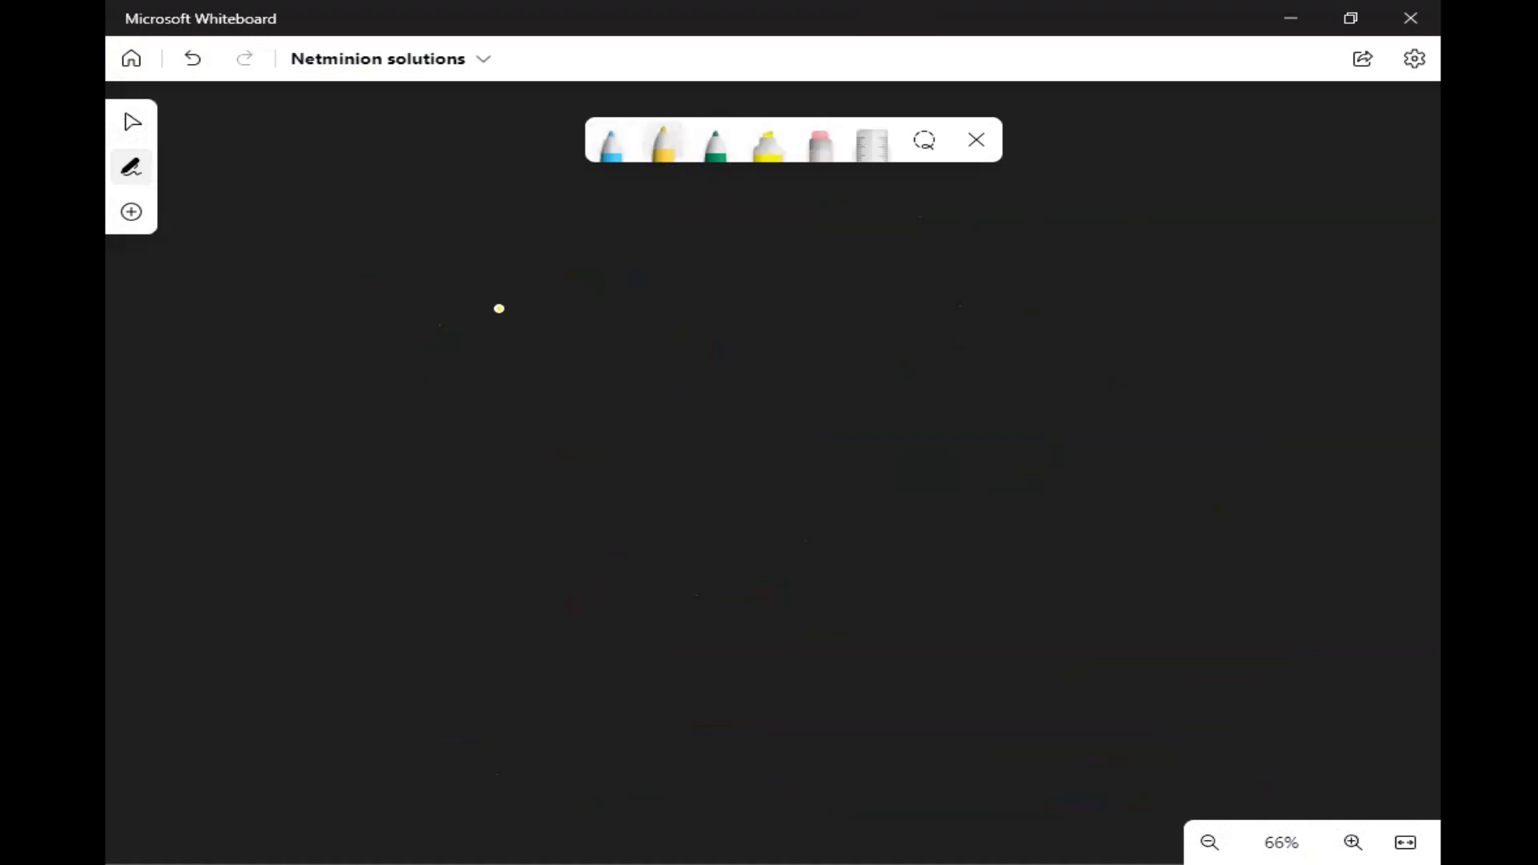
left_click_drag(355, 267, 314, 293)
left_click_drag(380, 268, 403, 293)
mouse_move(384, 280)
left_mouse_down()
mouse_move(421, 296)
mouse_move(479, 283)
left_mouse_up()
mouse_move(327, 323)
left_mouse_down()
mouse_move(607, 303)
mouse_move(593, 261)
mouse_move(583, 279)
left_mouse_up()
left_click_drag(577, 286, 699, 280)
mouse_move(725, 258)
left_mouse_down()
mouse_move(730, 281)
mouse_move(761, 277)
left_mouse_up()
left_click_drag(740, 267, 776, 253)
left_click_drag(792, 271, 796, 279)
mouse_move(795, 279)
left_mouse_down()
mouse_move(813, 256)
mouse_move(838, 282)
left_mouse_up()
- Box the word "Injection" in green and draw a curved arrow from it back to "SQL"
left_click(712, 152)
mouse_move(872, 210)
left_mouse_down()
mouse_move(874, 298)
mouse_move(575, 303)
mouse_move(804, 215)
mouse_move(875, 212)
left_mouse_up()
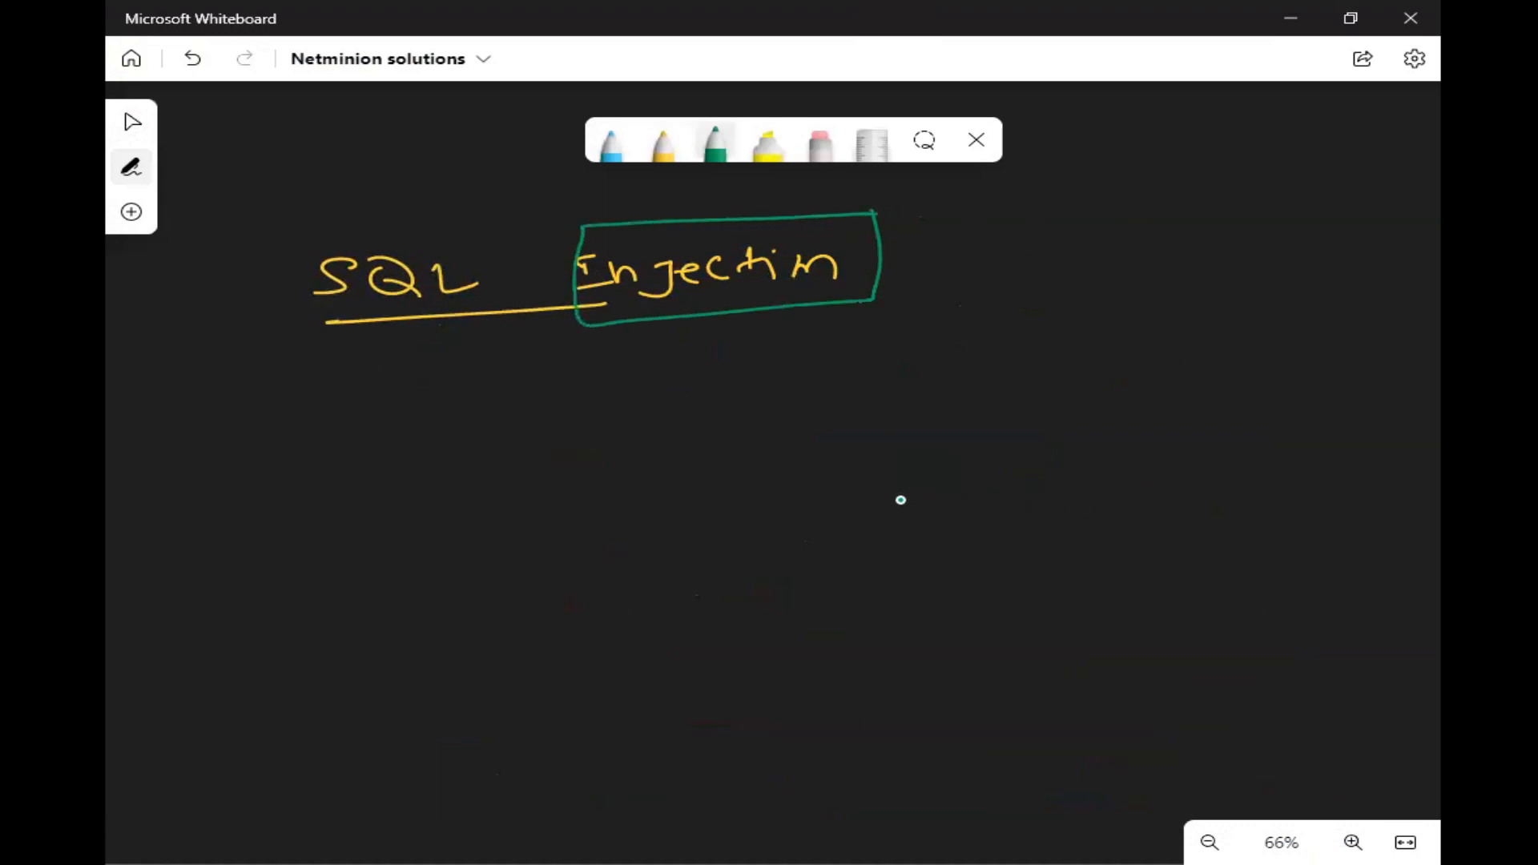
mouse_move(556, 225)
left_mouse_down()
mouse_move(467, 193)
mouse_move(400, 217)
left_mouse_up()
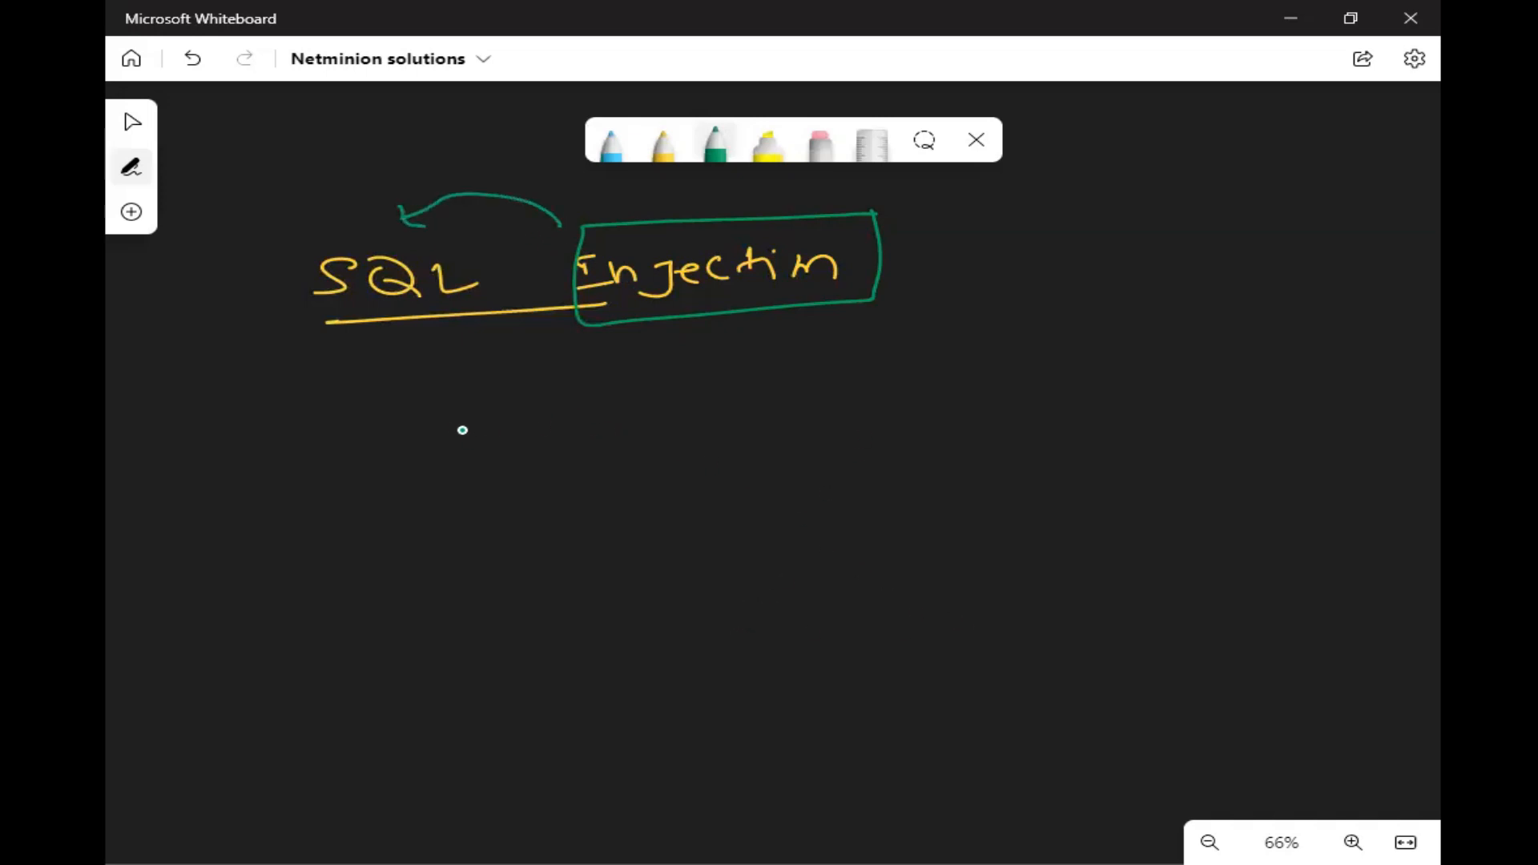
- Draw a green branching arrow below the heading and write "language of love." beside it
mouse_move(388, 370)
left_mouse_down()
mouse_move(415, 417)
mouse_move(473, 423)
left_mouse_up()
mouse_move(523, 423)
left_mouse_down()
mouse_move(736, 395)
mouse_move(823, 426)
mouse_move(895, 381)
mouse_move(1014, 375)
left_mouse_up()
left_click(1032, 382)
- Sketch a client computer labelled "abc.com" in green and connect it by a line to a box labelled "Webserver"
left_click_drag(309, 579, 508, 586)
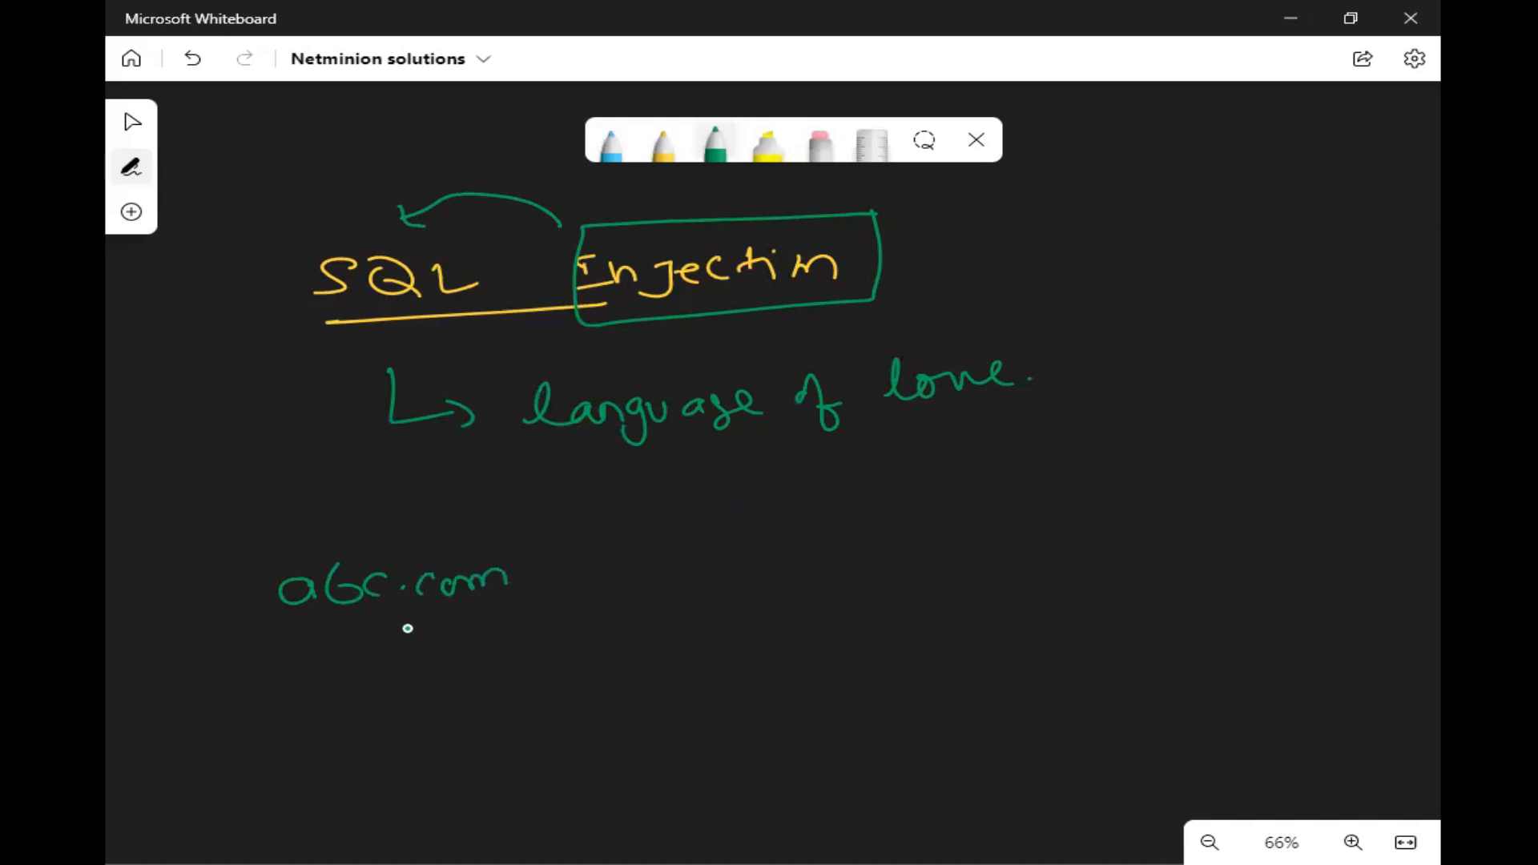
mouse_move(345, 526)
left_mouse_down()
mouse_move(374, 526)
mouse_move(392, 552)
mouse_move(767, 521)
mouse_move(762, 566)
mouse_move(855, 463)
mouse_move(767, 476)
left_mouse_up()
mouse_move(744, 613)
left_mouse_down()
mouse_move(763, 639)
mouse_move(956, 604)
mouse_move(996, 629)
left_mouse_up()
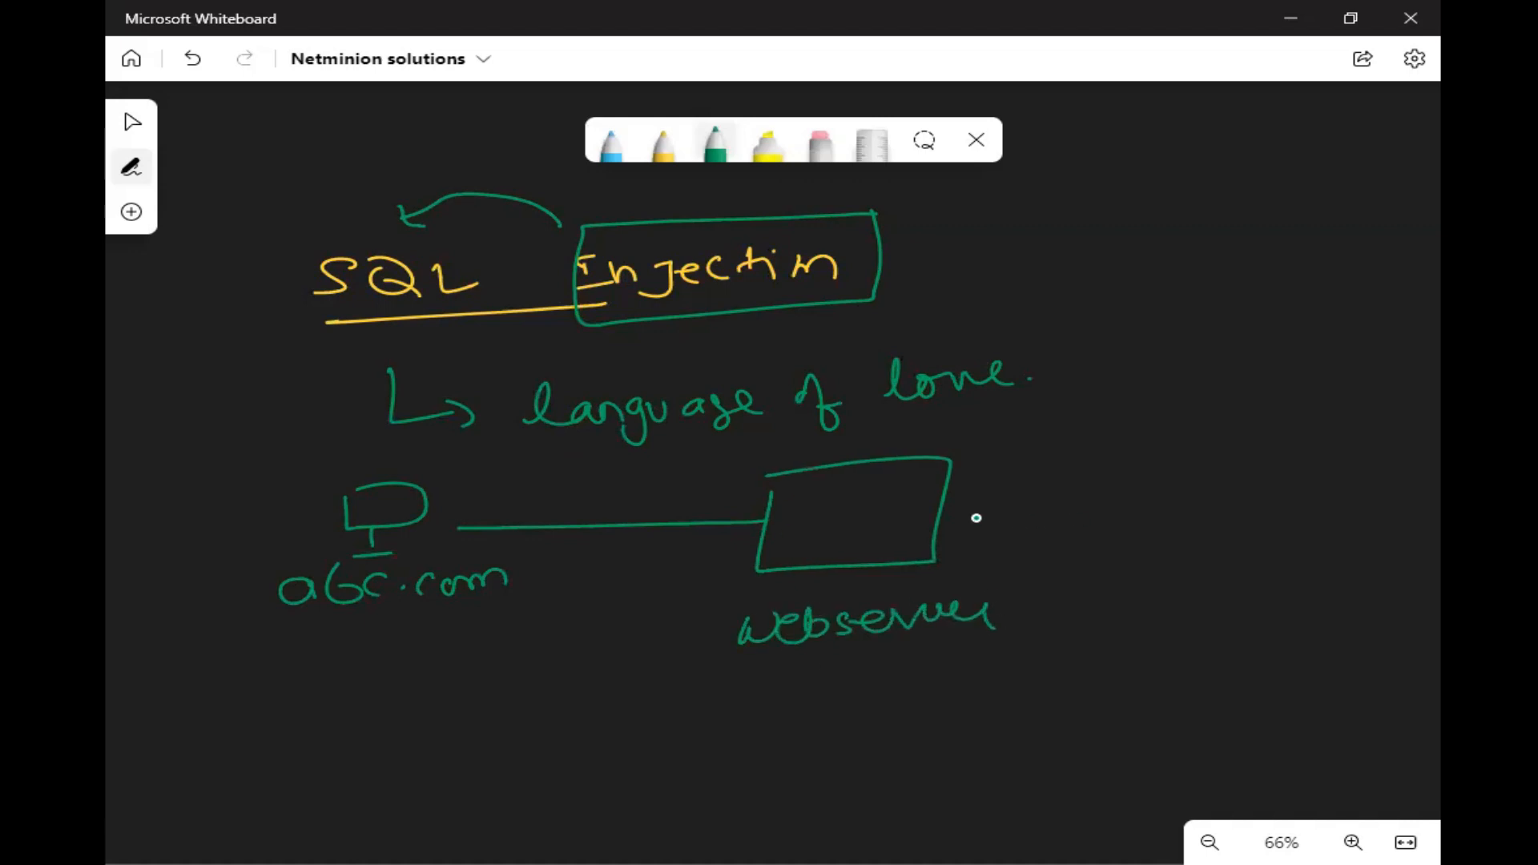
- Extend the diagram with a line from the webserver to a box containing two smaller shapes, labelled "Database Server"
left_click_drag(948, 518, 1146, 498)
mouse_move(1159, 450)
left_mouse_down()
mouse_move(1157, 508)
mouse_move(1353, 426)
mouse_move(1174, 429)
mouse_move(1170, 464)
mouse_move(1188, 450)
mouse_move(1253, 532)
mouse_move(1189, 499)
left_mouse_up()
mouse_move(1200, 606)
left_mouse_down()
mouse_move(1312, 574)
mouse_move(1339, 599)
mouse_move(1388, 571)
left_mouse_up()
left_click_drag(1230, 664, 1348, 674)
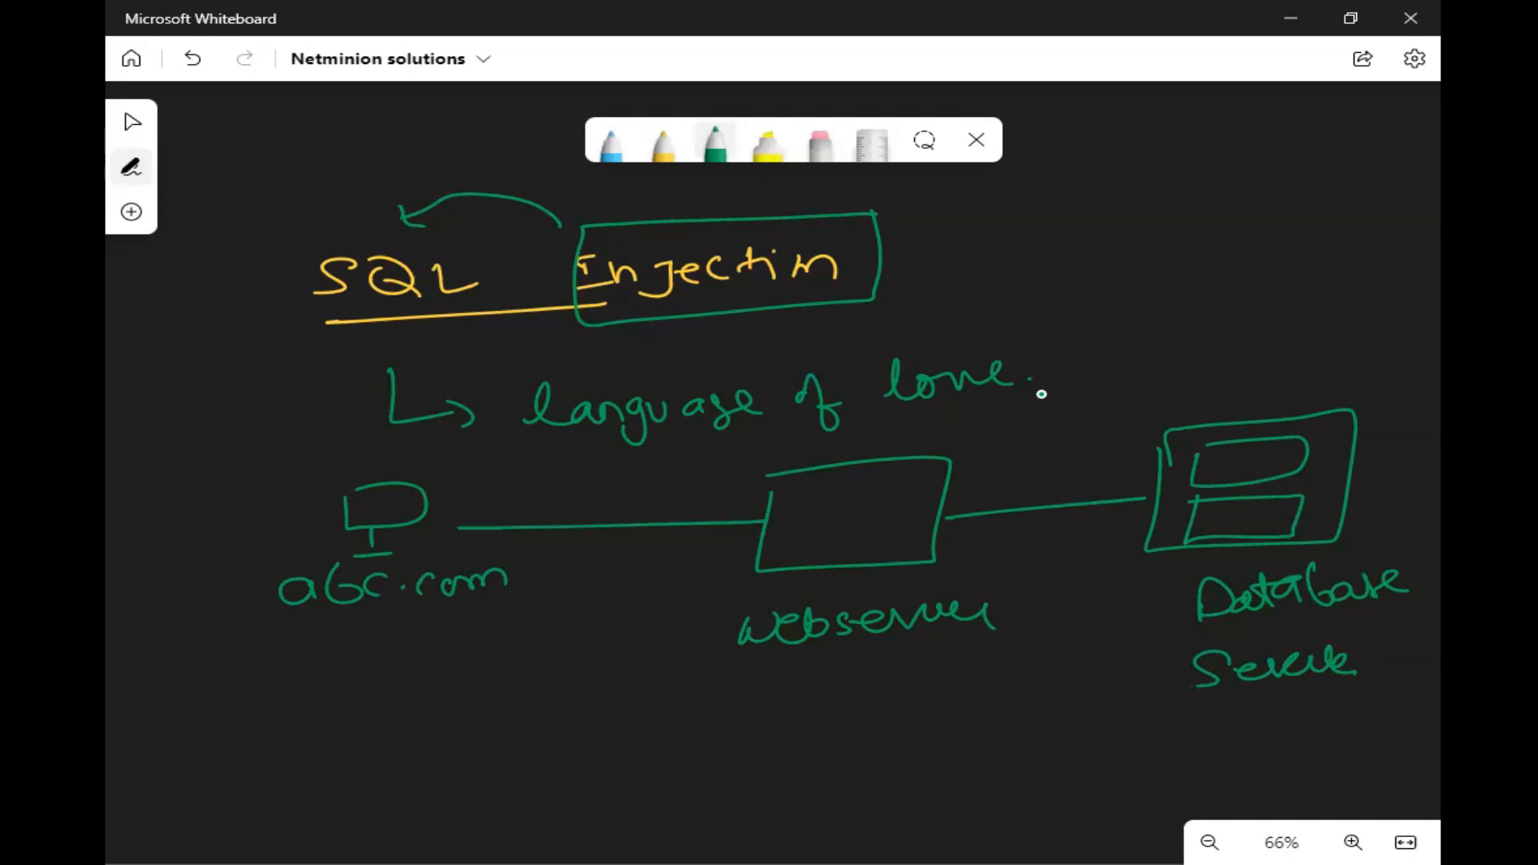
- Draw yellow request arrows from client to webserver and webserver to database, with content lines in the webserver and "SQL" above the second arrow
left_click(663, 149)
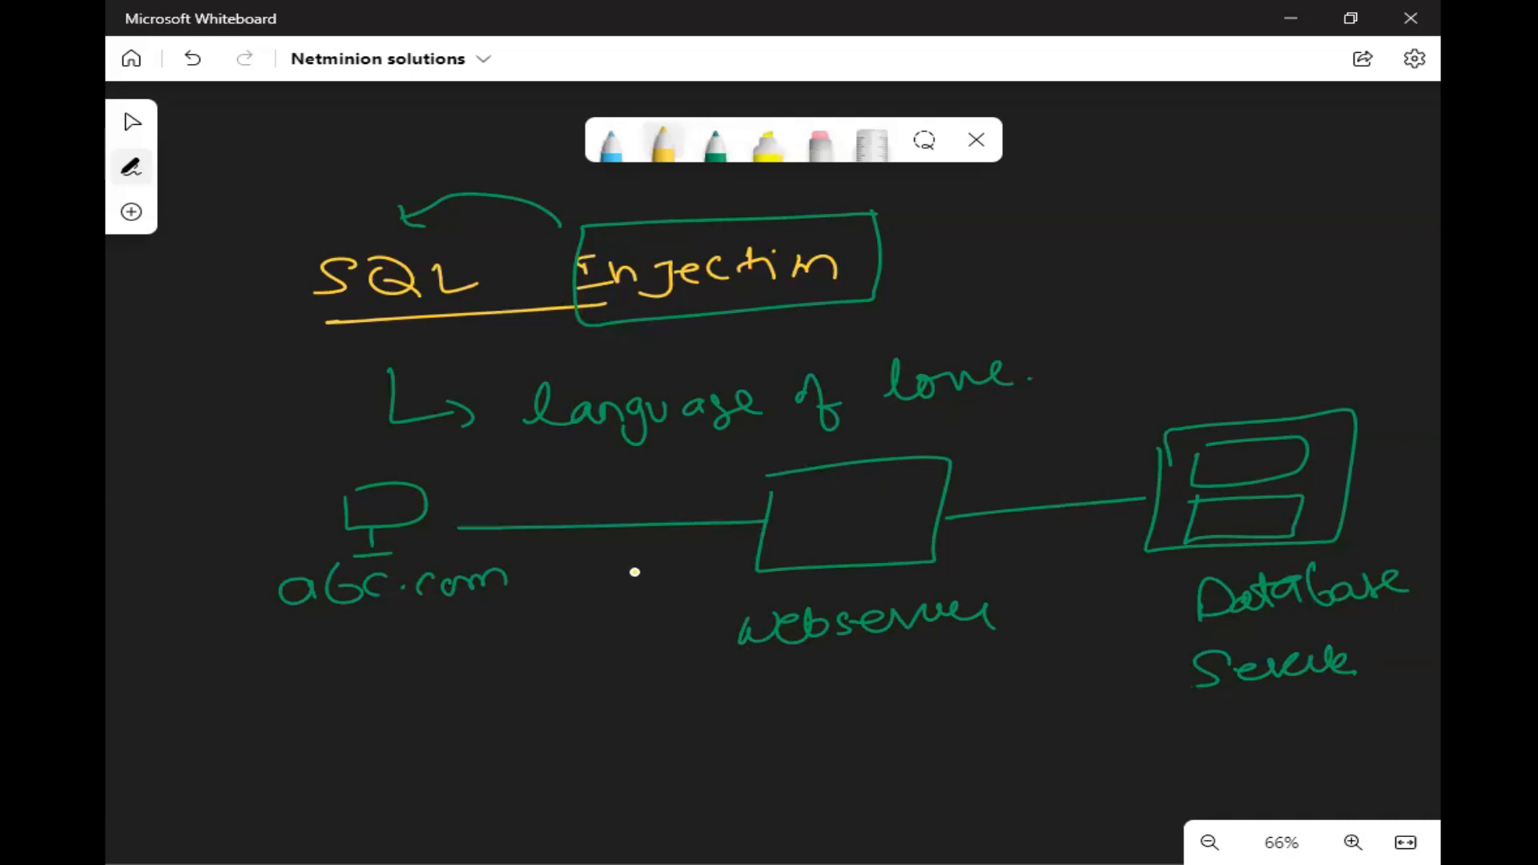
left_click_drag(572, 511, 713, 490)
left_click_drag(693, 478, 711, 506)
left_click_drag(806, 512, 854, 506)
mouse_move(819, 524)
left_mouse_down()
mouse_move(862, 517)
mouse_move(854, 528)
left_mouse_up()
mouse_move(815, 543)
left_mouse_down()
mouse_move(1218, 422)
mouse_move(1196, 441)
left_mouse_up()
mouse_move(1019, 410)
left_mouse_down()
mouse_move(1003, 435)
mouse_move(1114, 407)
left_mouse_up()
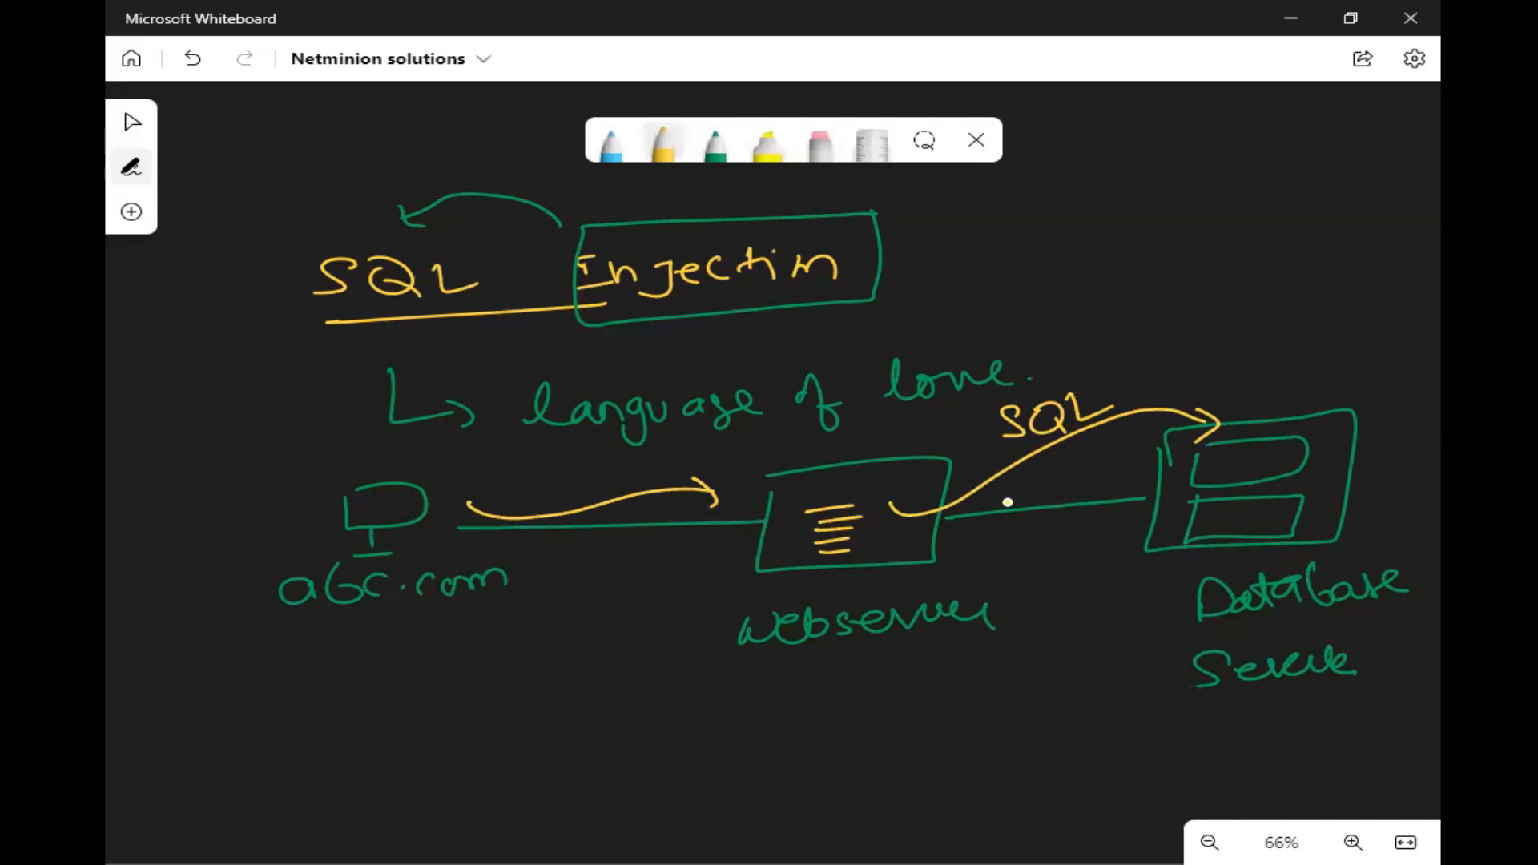
- Write underlined yellow "Hacker" and "attacker" labels below the client and draw two boxes beside them
mouse_move(300, 666)
left_mouse_down()
mouse_move(342, 672)
mouse_move(400, 648)
mouse_move(465, 686)
mouse_move(315, 731)
mouse_move(392, 725)
left_mouse_up()
mouse_move(308, 779)
left_mouse_down()
mouse_move(294, 782)
mouse_move(337, 759)
mouse_move(364, 777)
mouse_move(460, 779)
left_mouse_up()
mouse_move(463, 788)
left_mouse_down()
mouse_move(367, 816)
mouse_move(473, 797)
left_mouse_up()
mouse_move(504, 707)
left_mouse_down()
mouse_move(593, 744)
mouse_move(490, 709)
left_mouse_up()
mouse_move(508, 789)
left_mouse_down()
mouse_move(614, 799)
mouse_move(507, 783)
left_mouse_up()
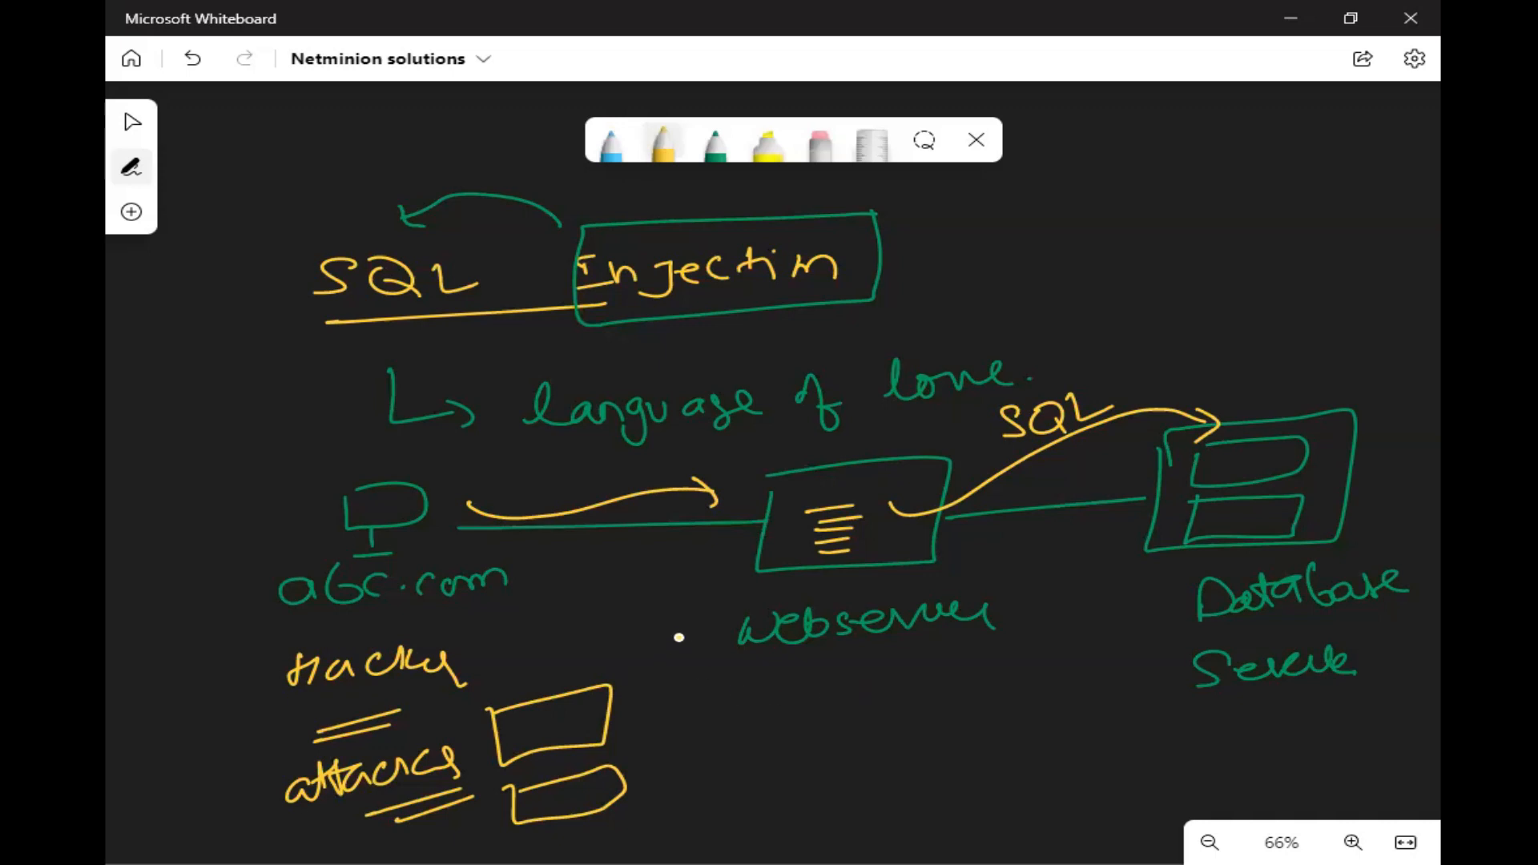
- Draw four yellow double-line arrows pointing toward the "Database Server" label
mouse_move(1120, 607)
left_mouse_down()
mouse_move(1164, 594)
mouse_move(1156, 607)
left_mouse_up()
mouse_move(1159, 582)
left_mouse_down()
mouse_move(1150, 616)
mouse_move(1085, 669)
mouse_move(1162, 646)
left_mouse_up()
left_click_drag(1145, 654, 1136, 667)
left_click_drag(1101, 711, 1168, 703)
left_click_drag(1147, 681, 1153, 710)
left_click_drag(1129, 764, 1218, 736)
left_click_drag(1175, 728, 1218, 749)
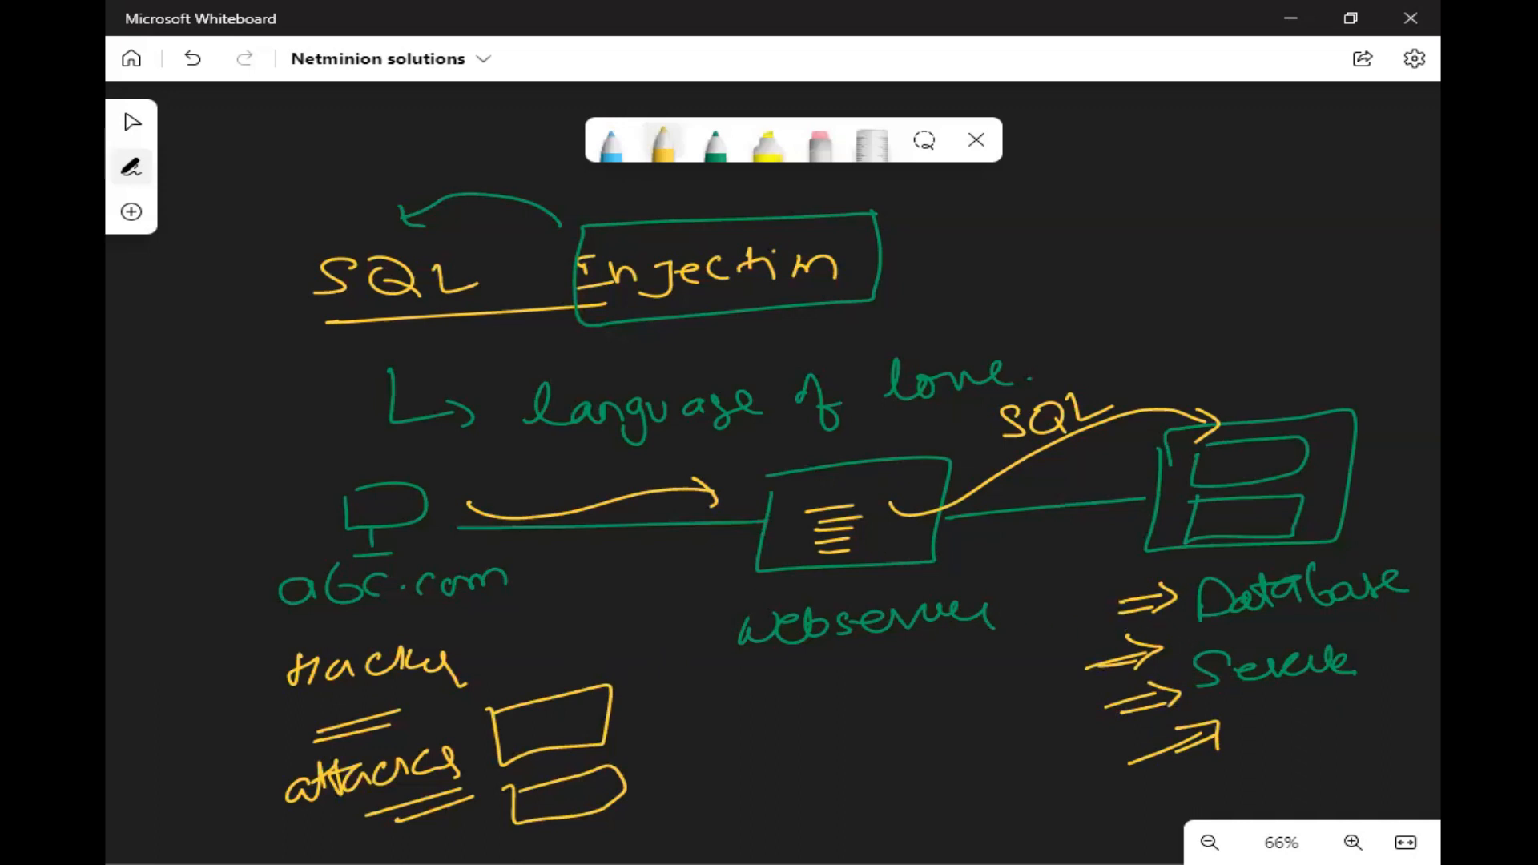
- Switch back to the BIG-IP page in the browser, open the Application Security policies list and begin creating a new policy
key("alt+Tab")
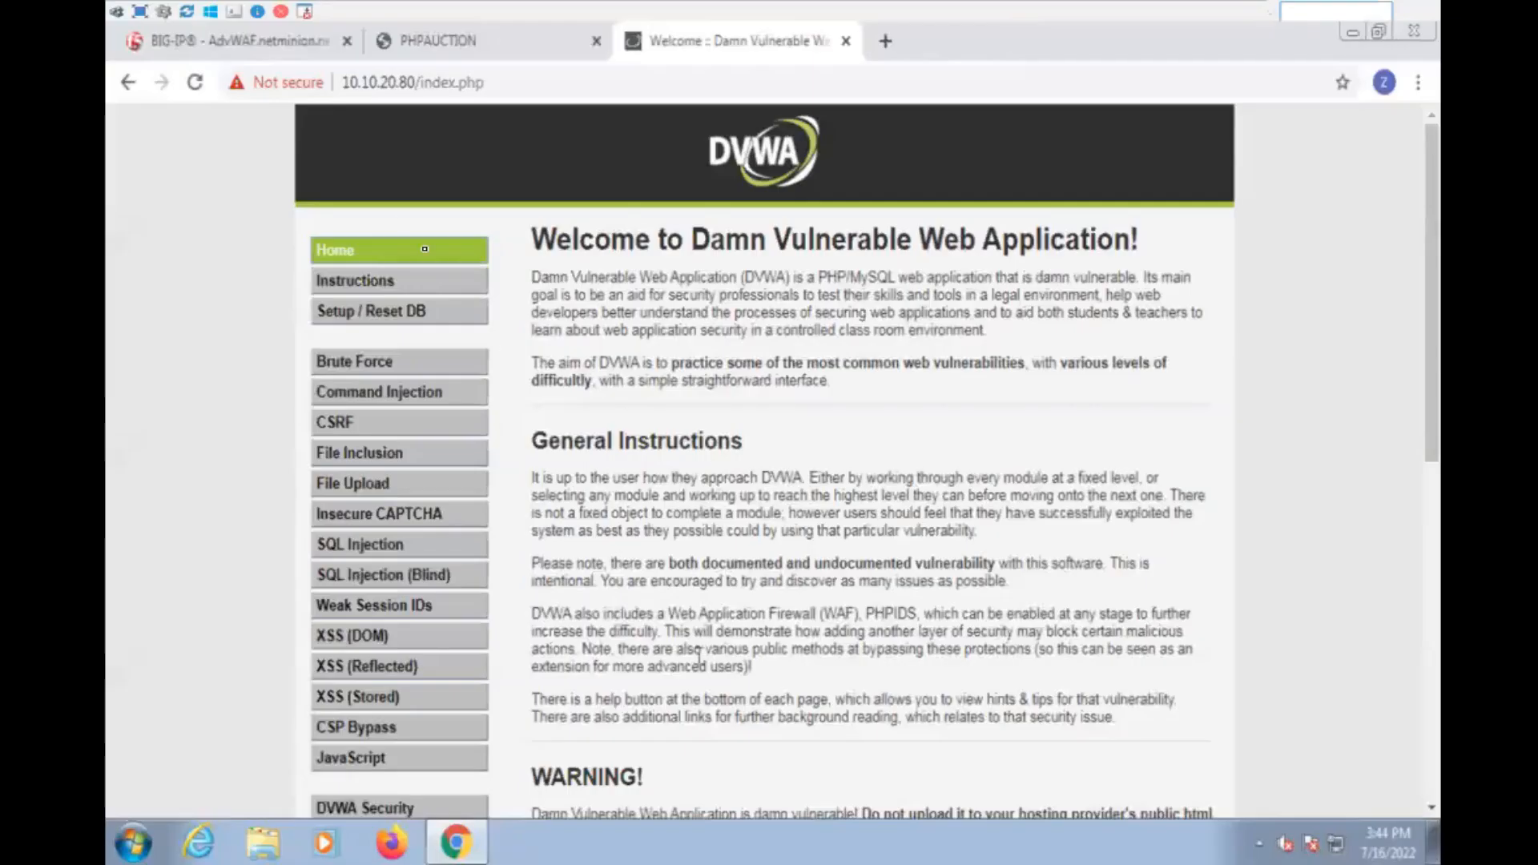
left_click(236, 41)
mouse_move(314, 484)
left_click(228, 407)
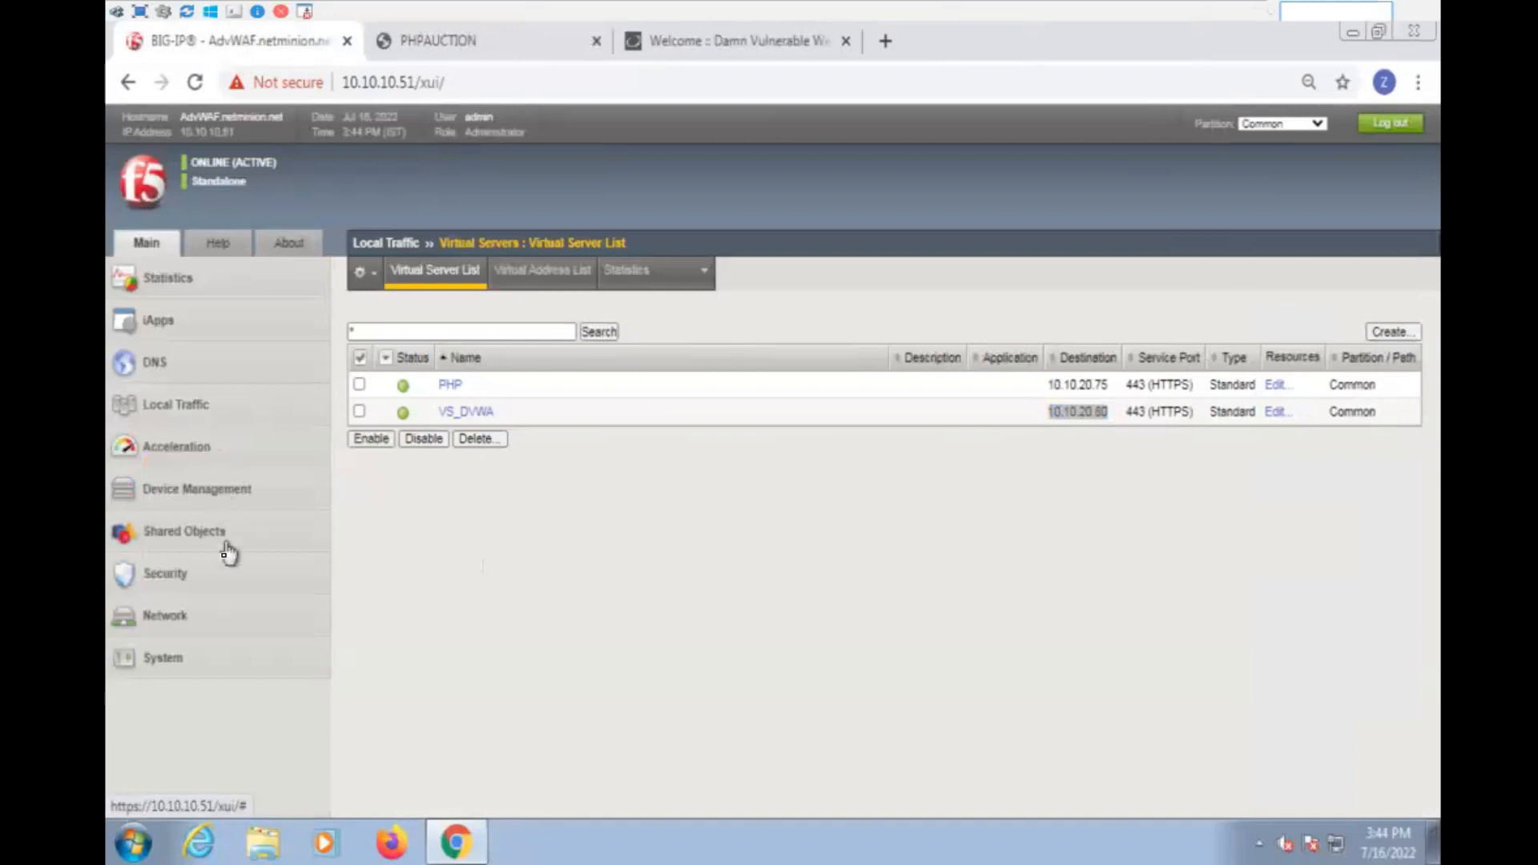
left_click(219, 585)
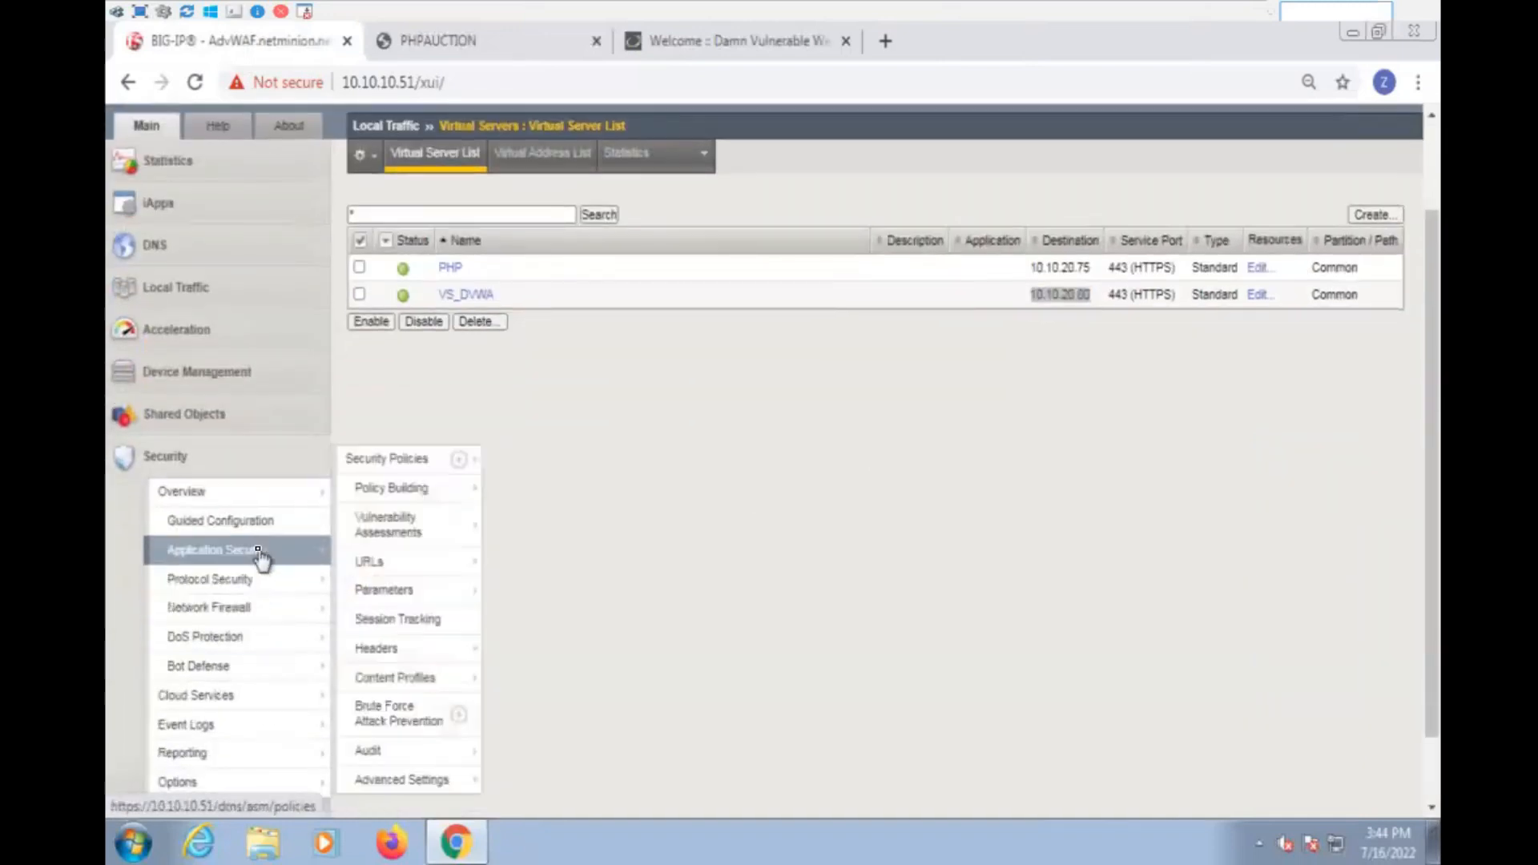
mouse_move(429, 564)
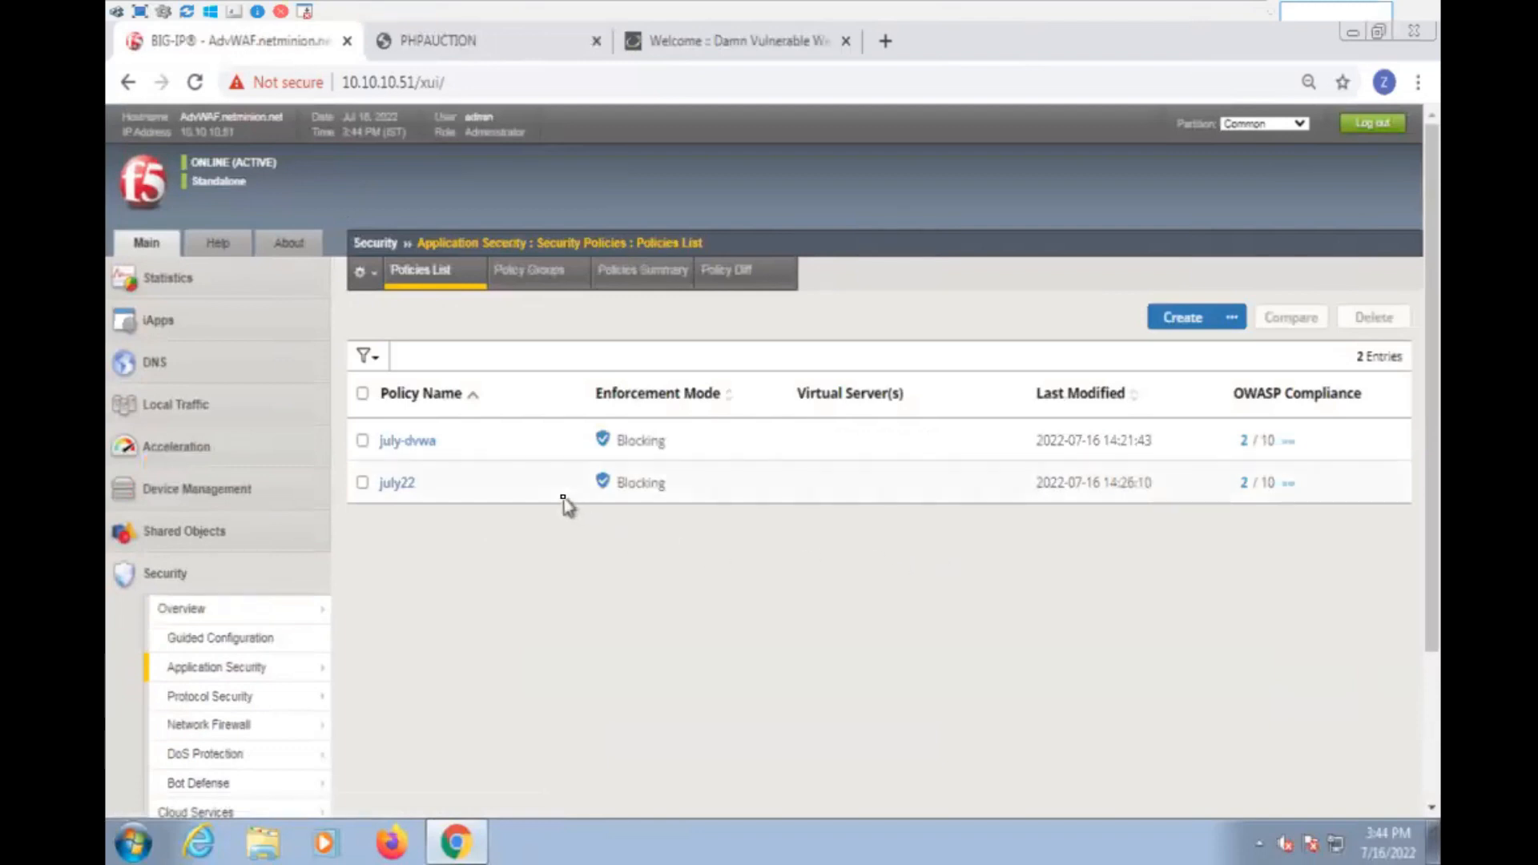
left_click(1162, 329)
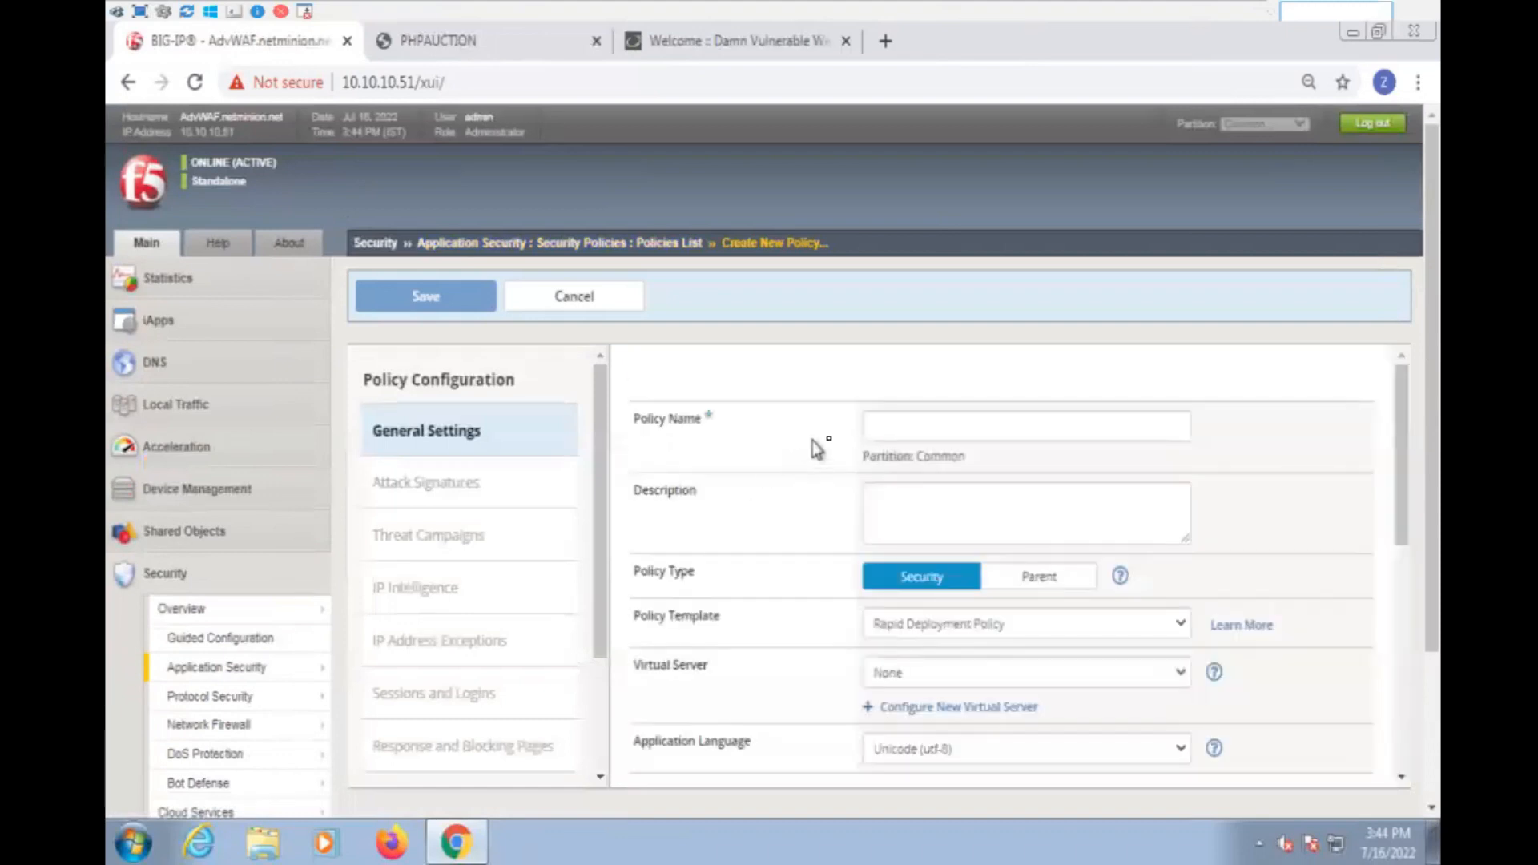
left_click(881, 428)
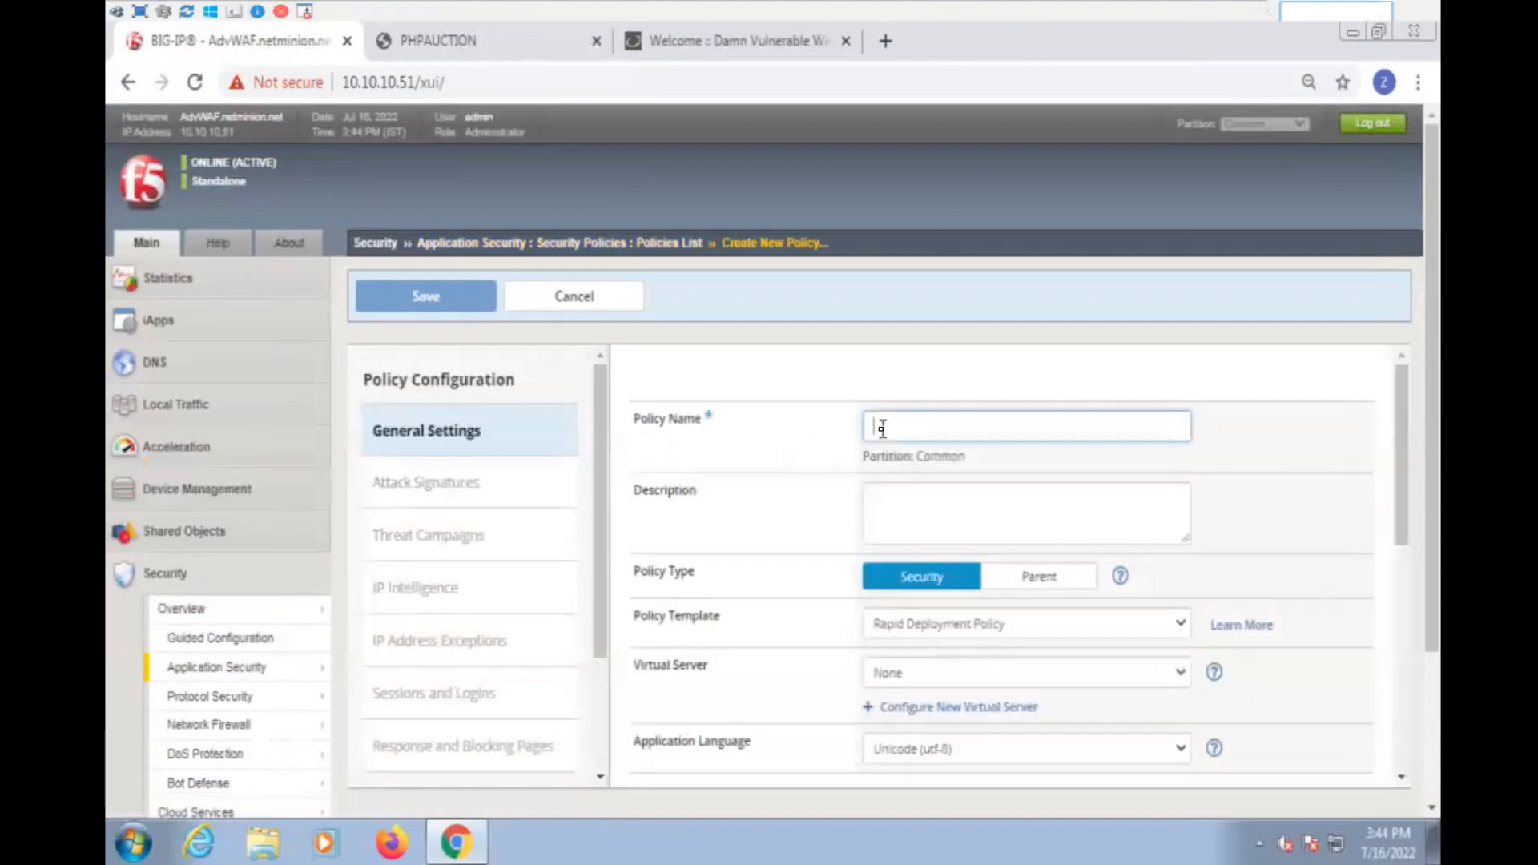
key("shift")
key("shift")
key("shift")
key("shift")
key("shift")
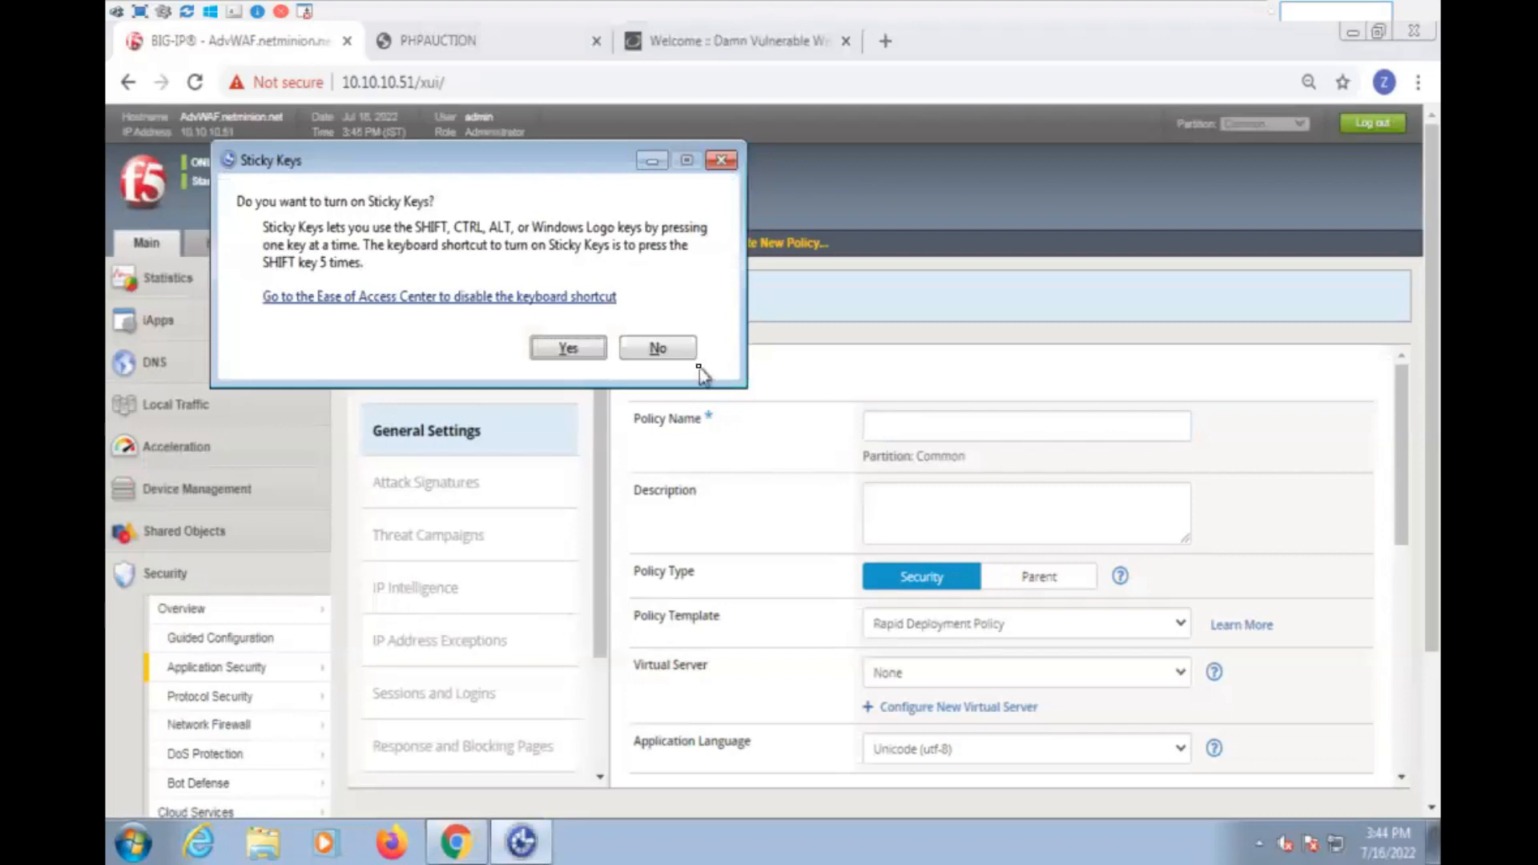
left_click(657, 348)
- Name the new policy DVWA and assign it to the VS_DVWA (HTTPS) virtual server
left_click(877, 426)
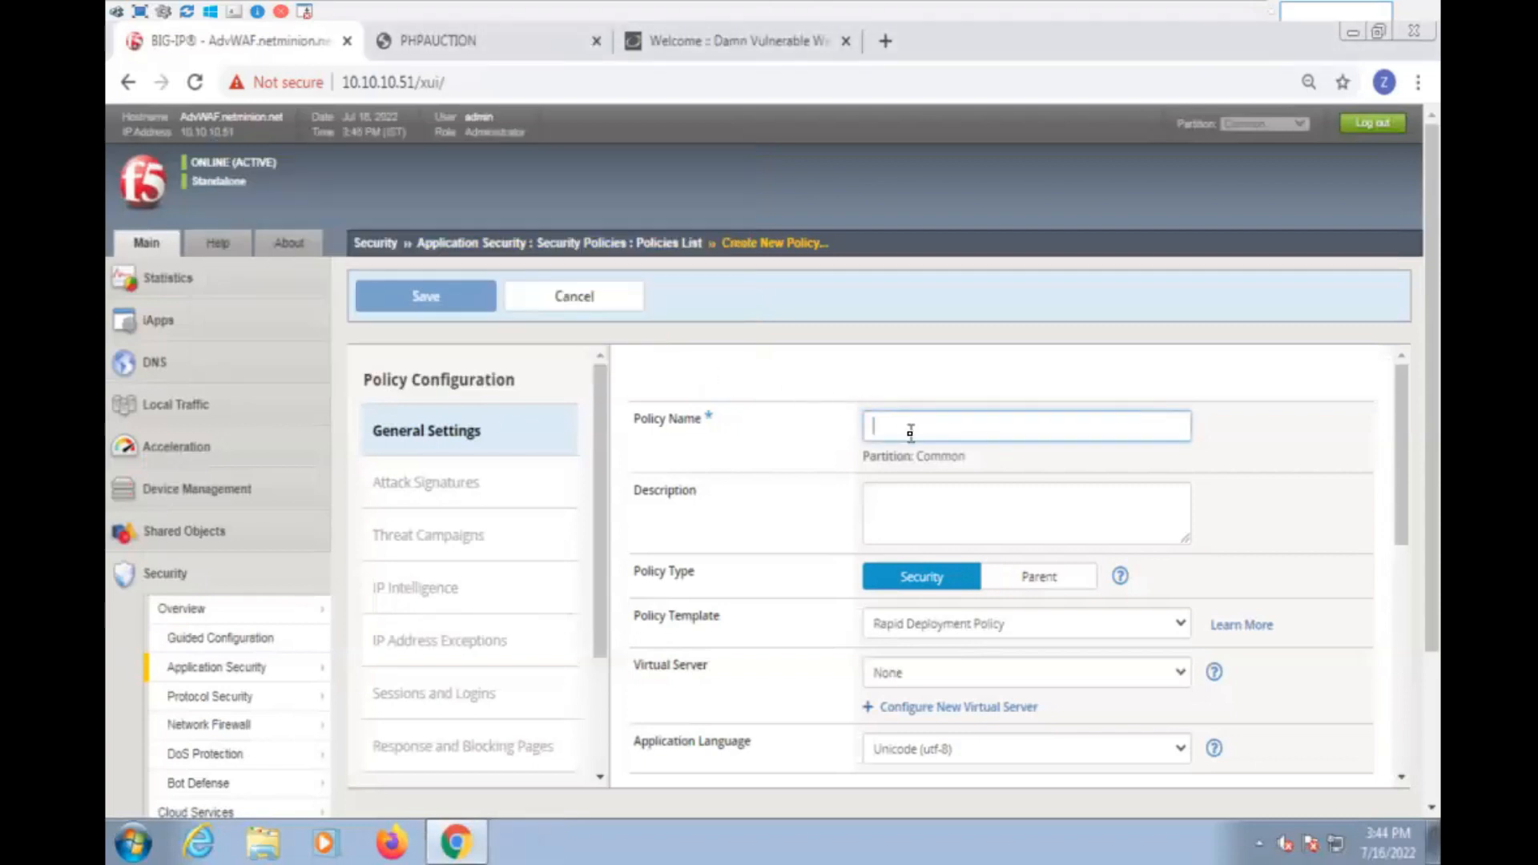
type("DVWA")
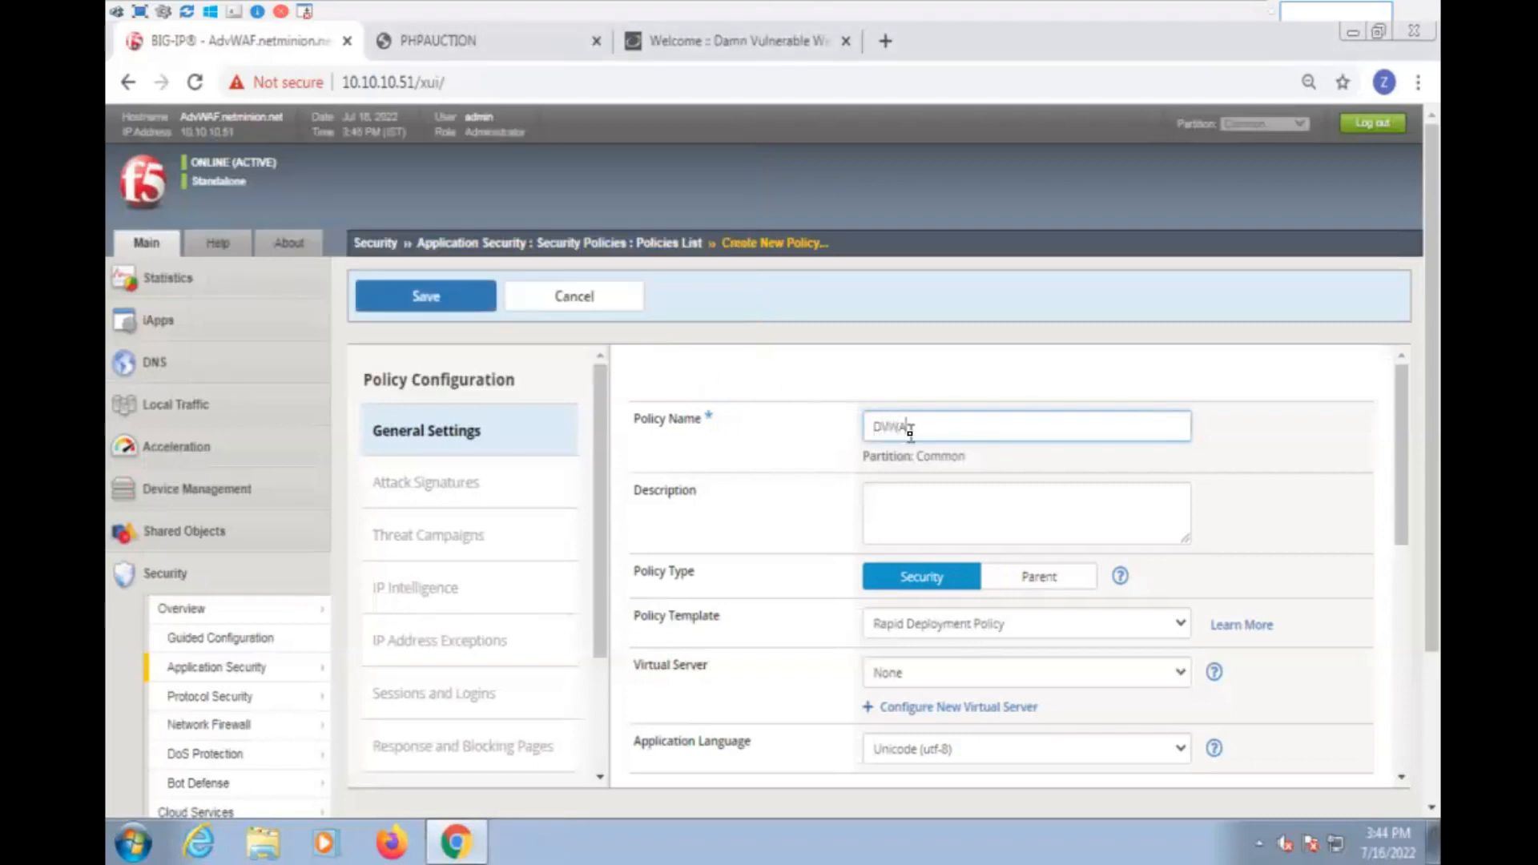
scroll(922, 437, "down", 3)
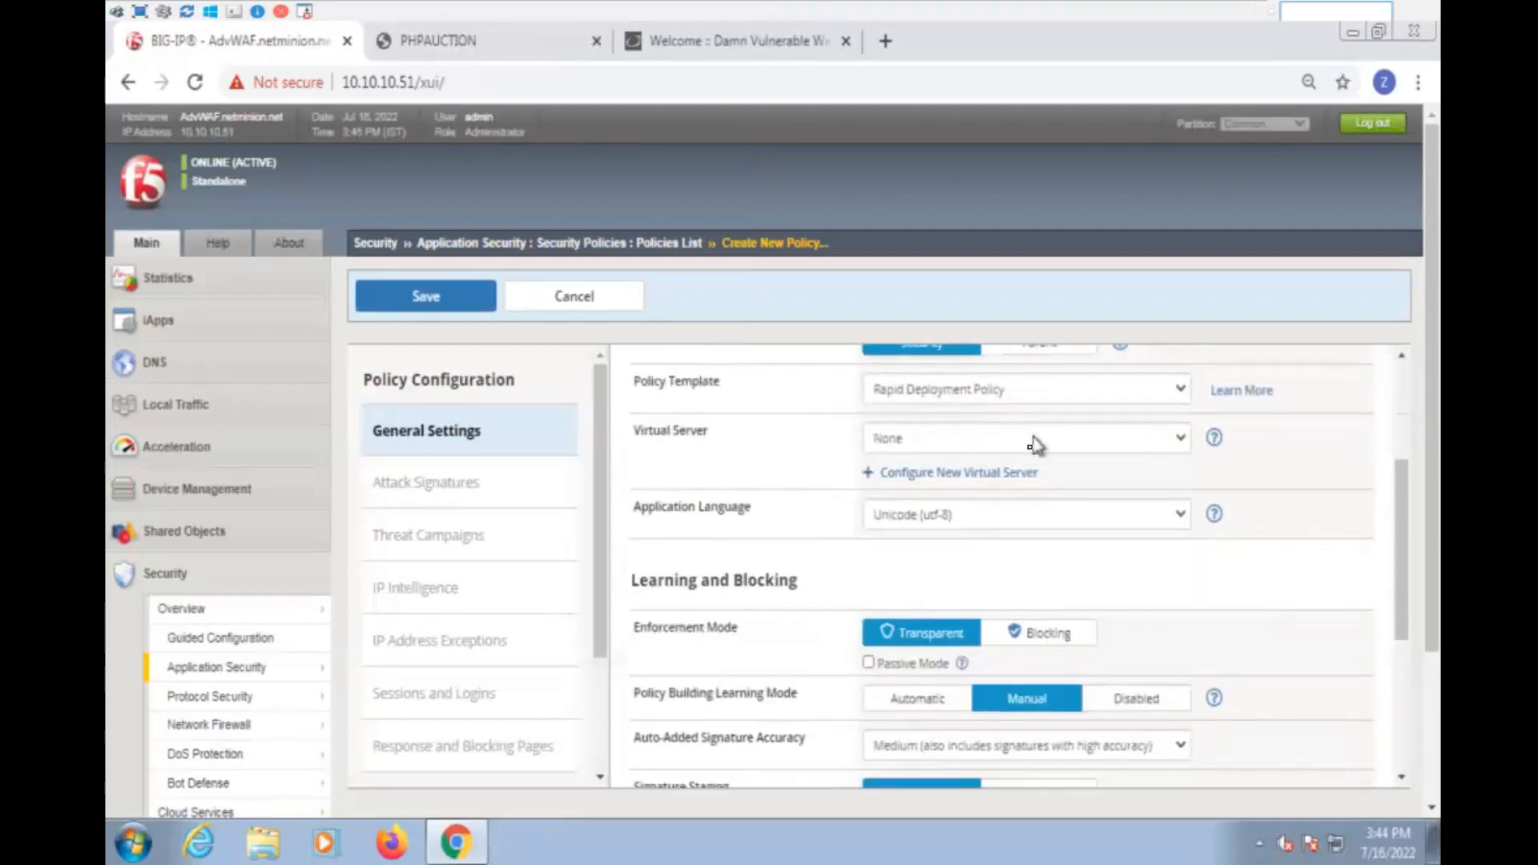
left_click(970, 437)
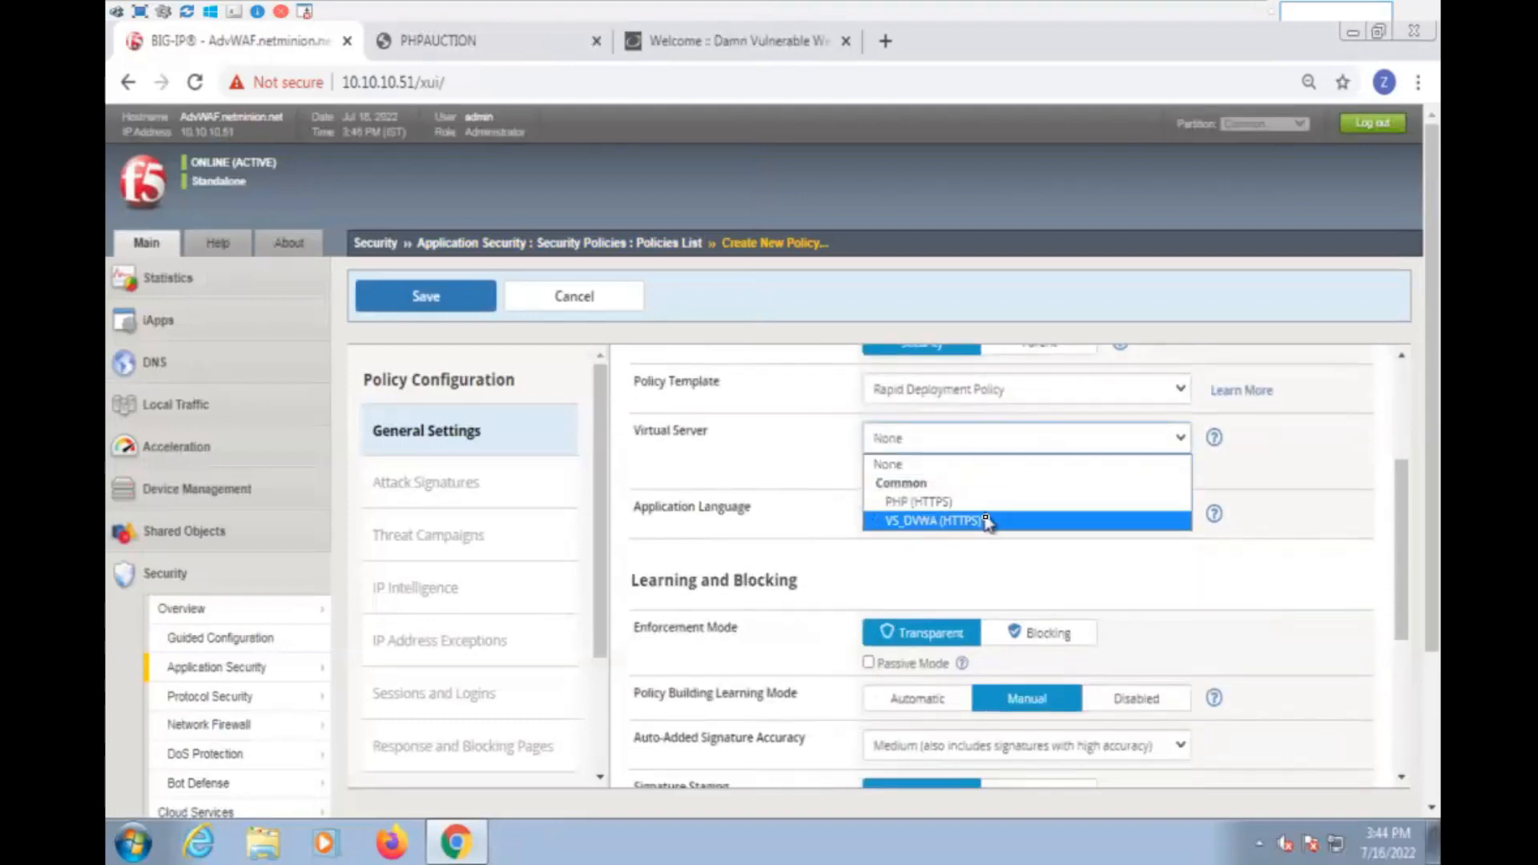
left_click(985, 521)
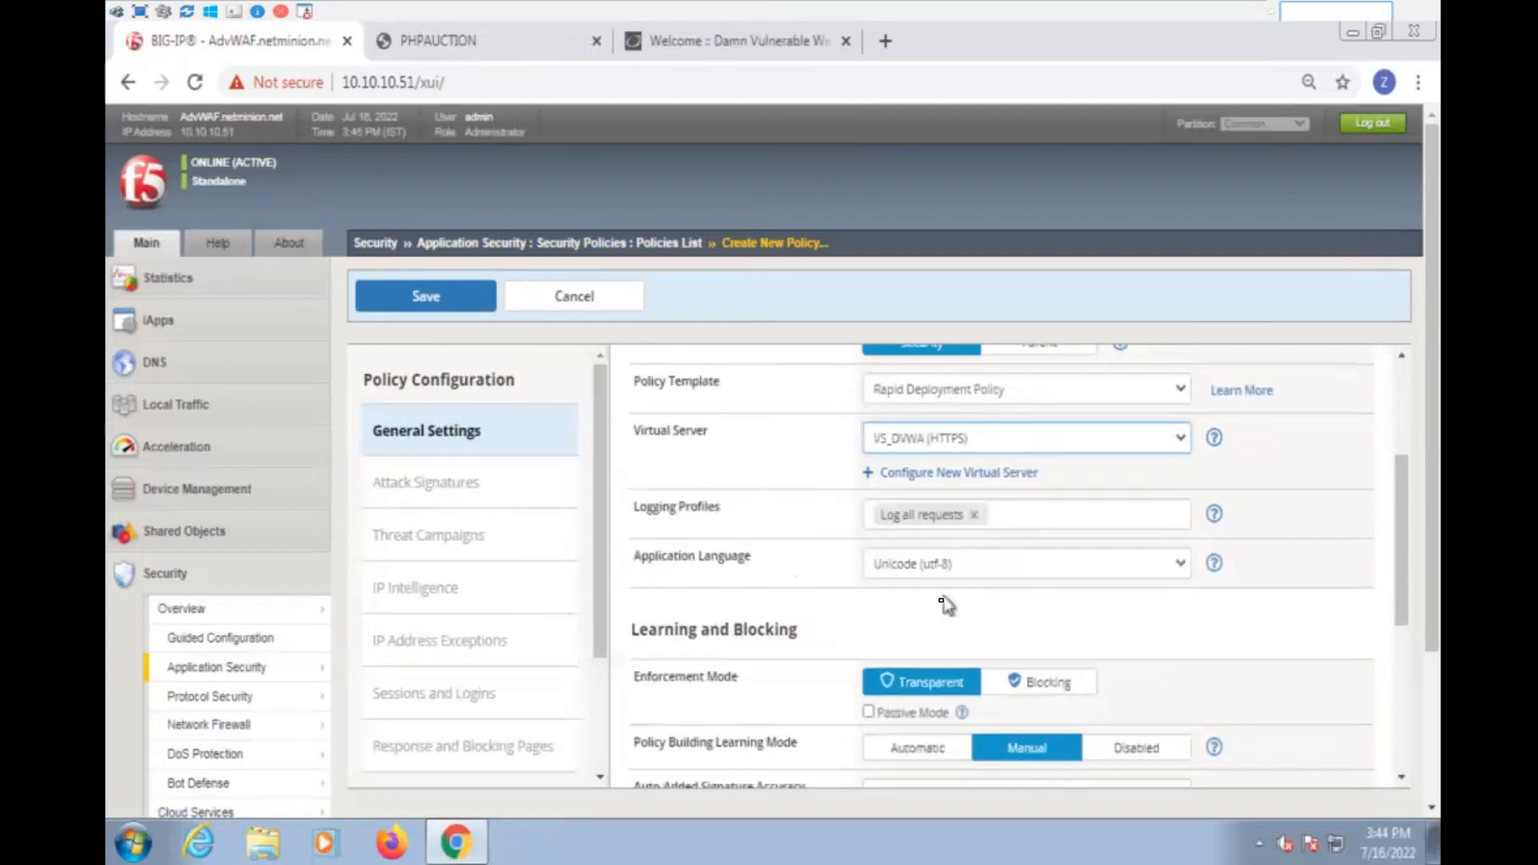
- Add PHP and MySQL as the policy's server technologies in its advanced settings
scroll(944, 603, "down", 2)
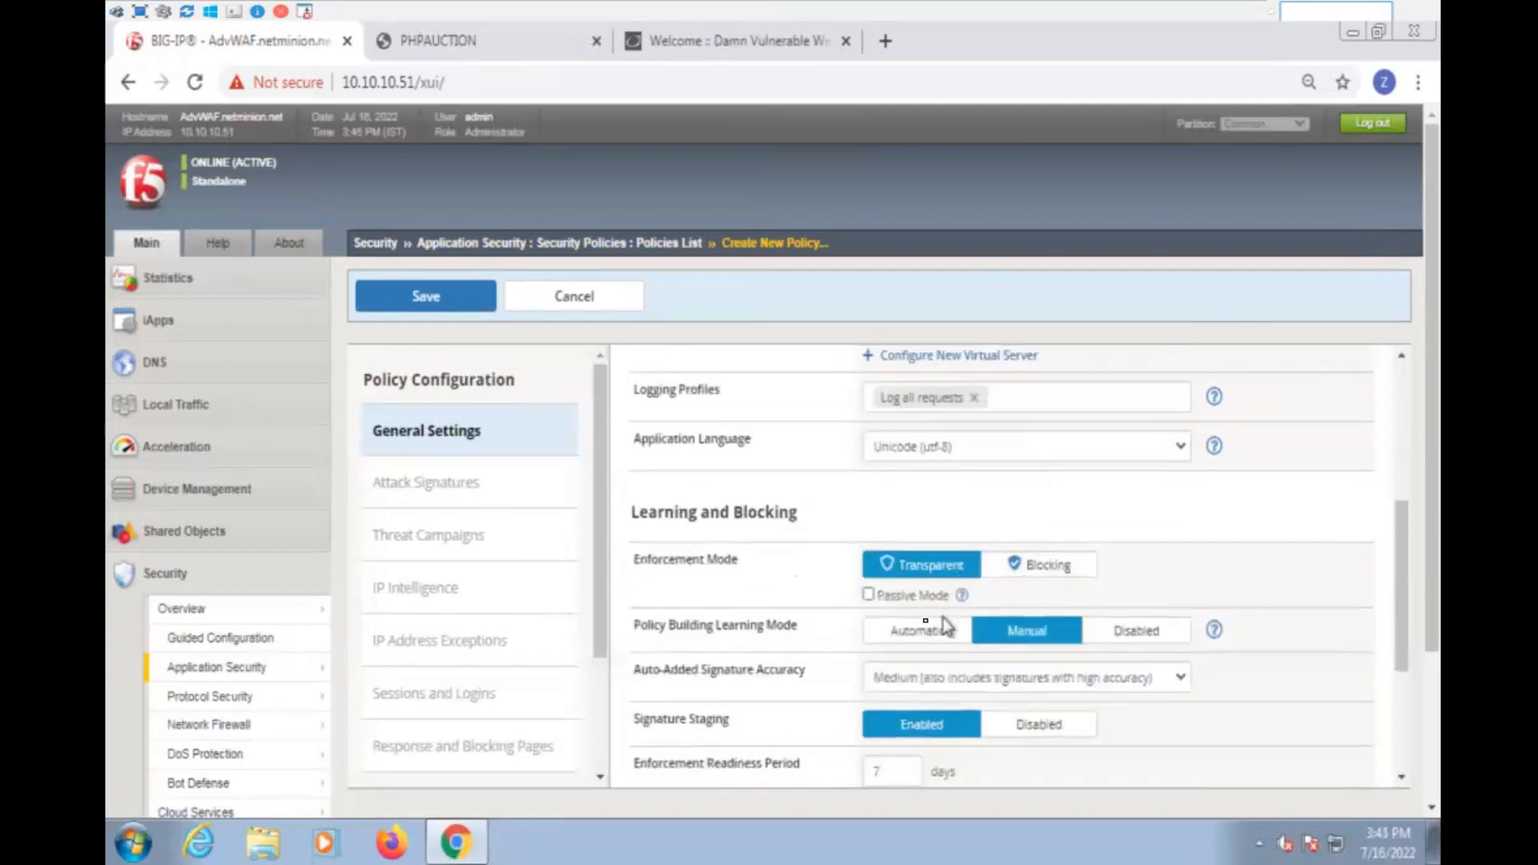
scroll(970, 645, "down", 2)
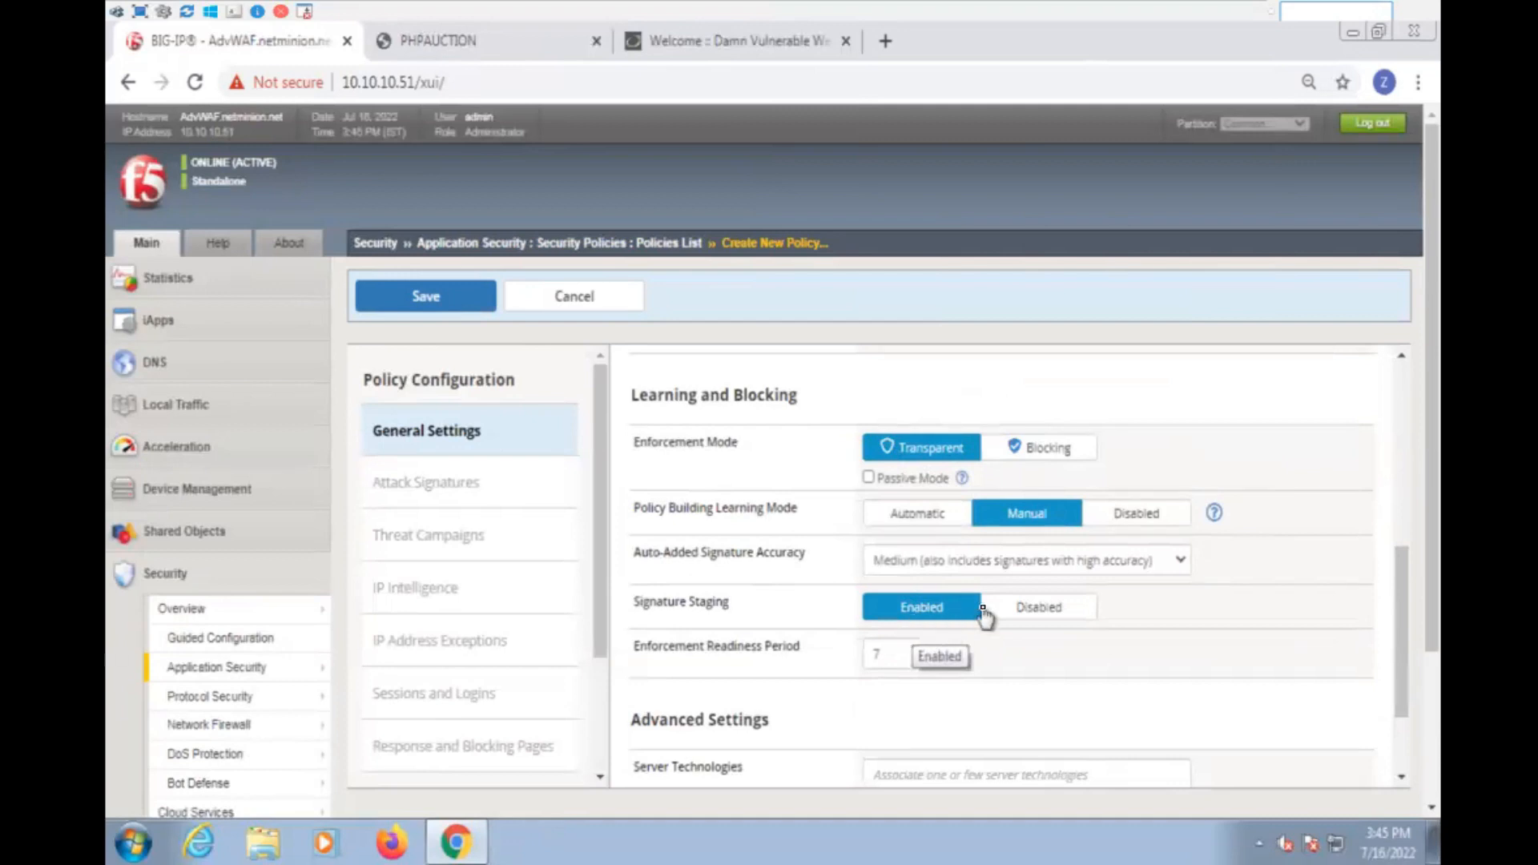
scroll(981, 614, "down", 1)
left_click(982, 660)
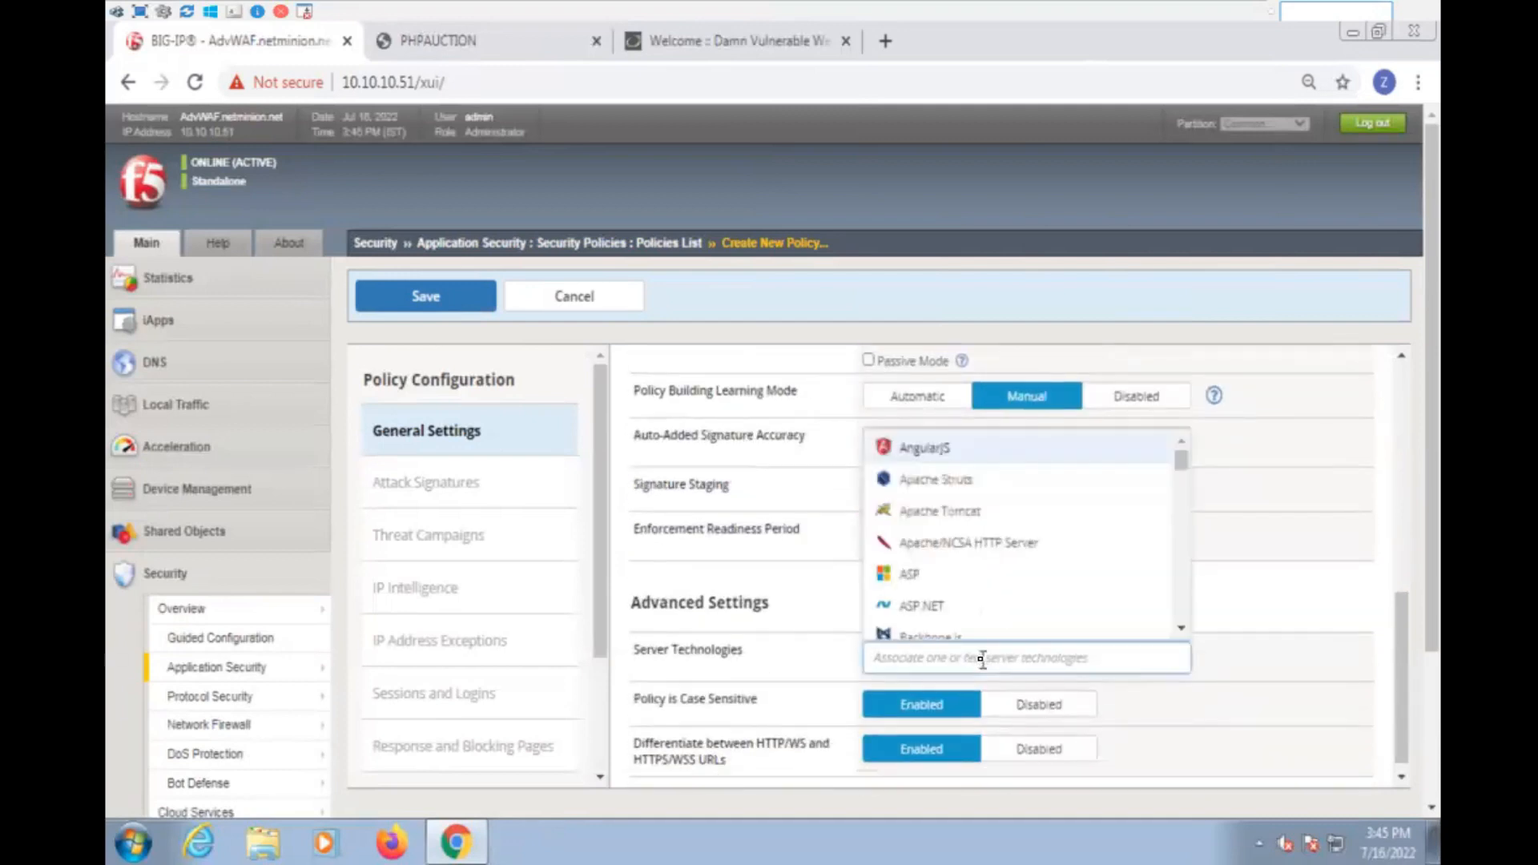
type("php")
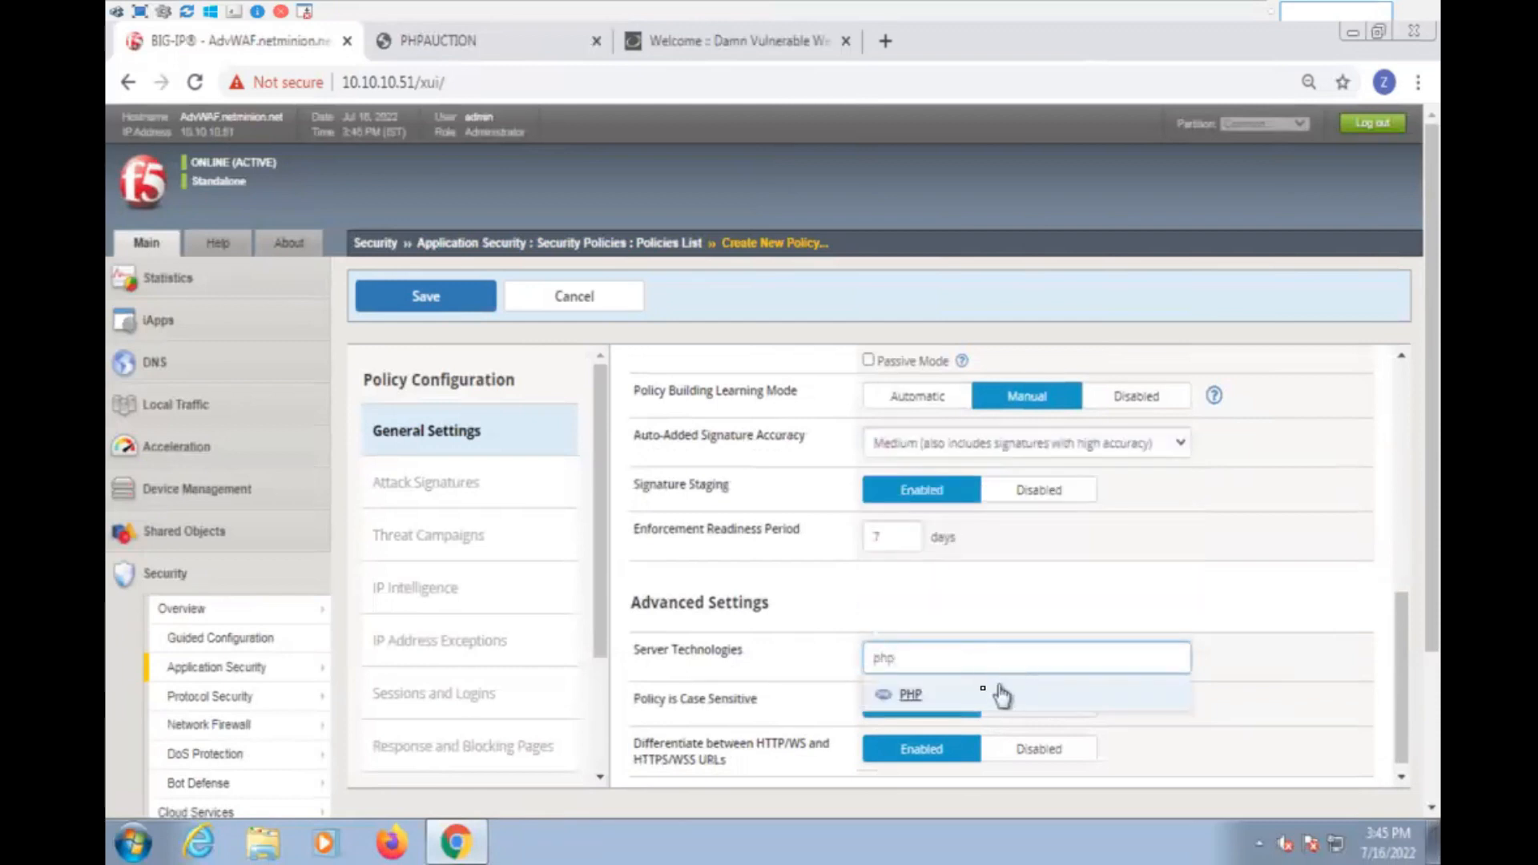
left_click(993, 693)
left_click(997, 662)
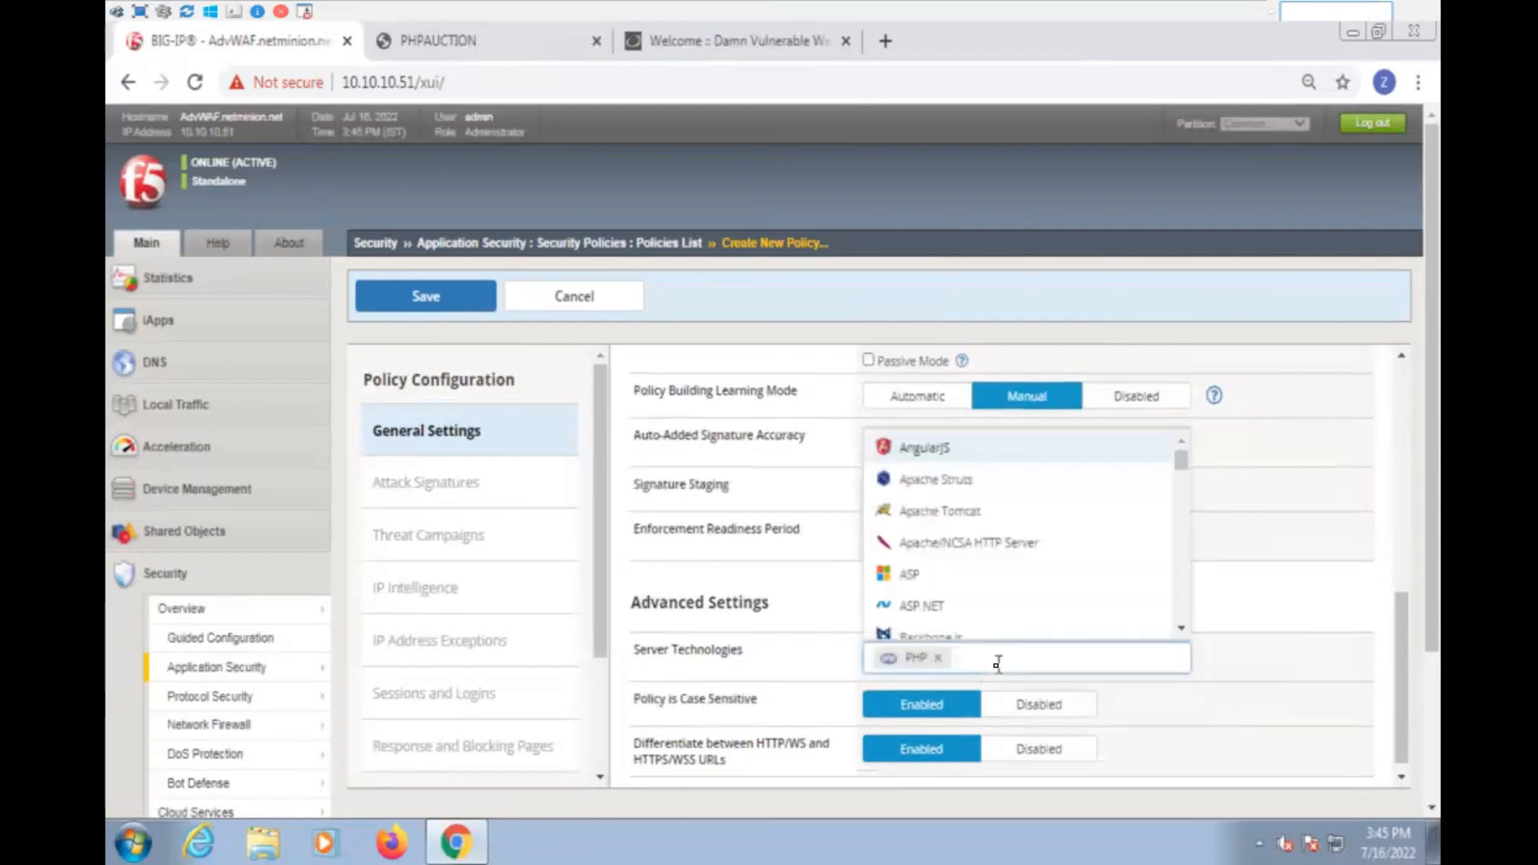
type("sq")
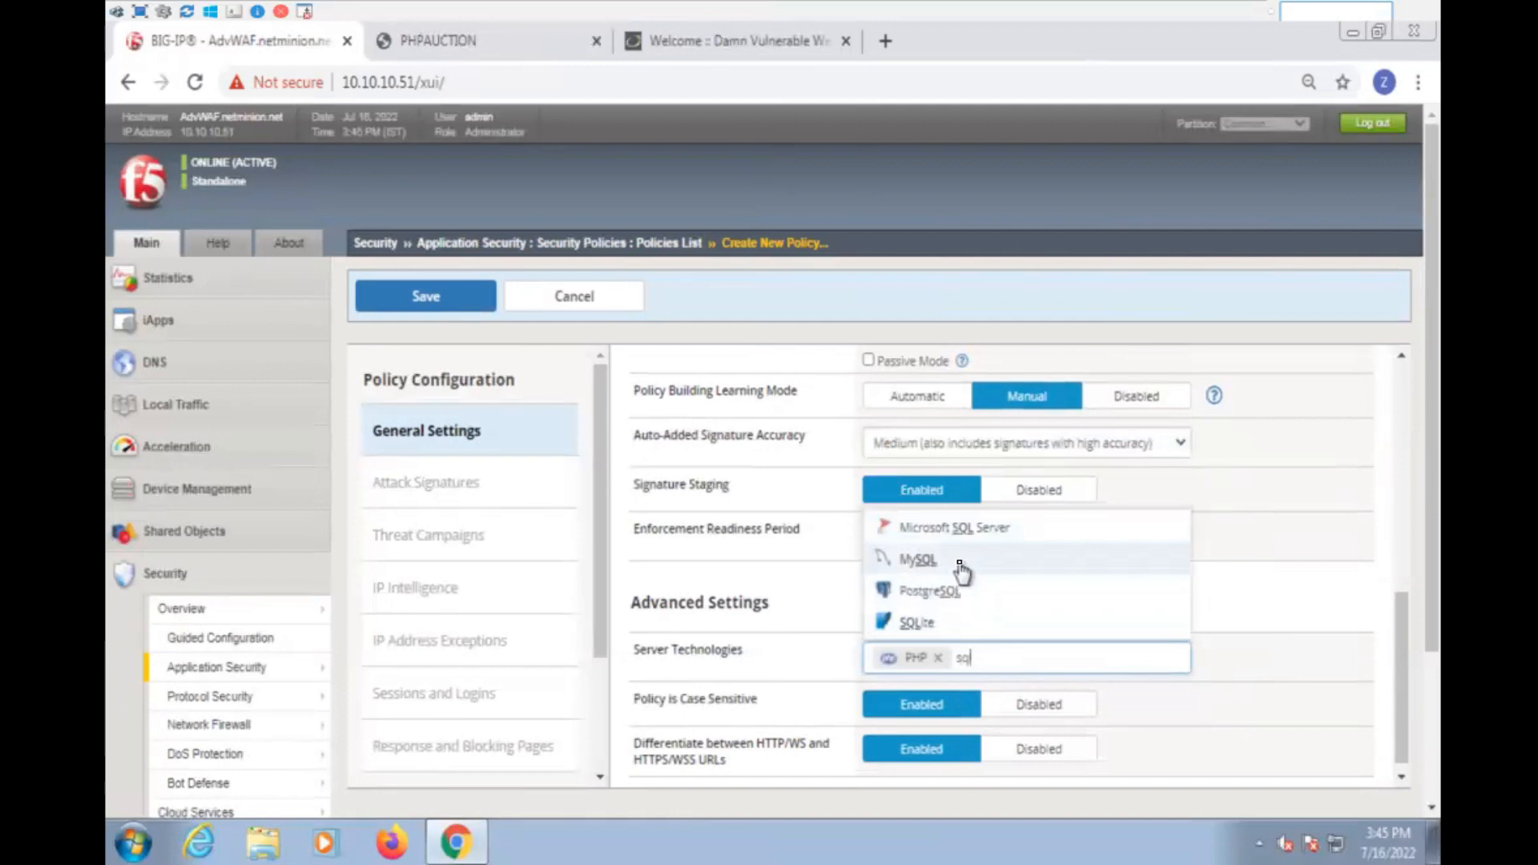
left_click(960, 565)
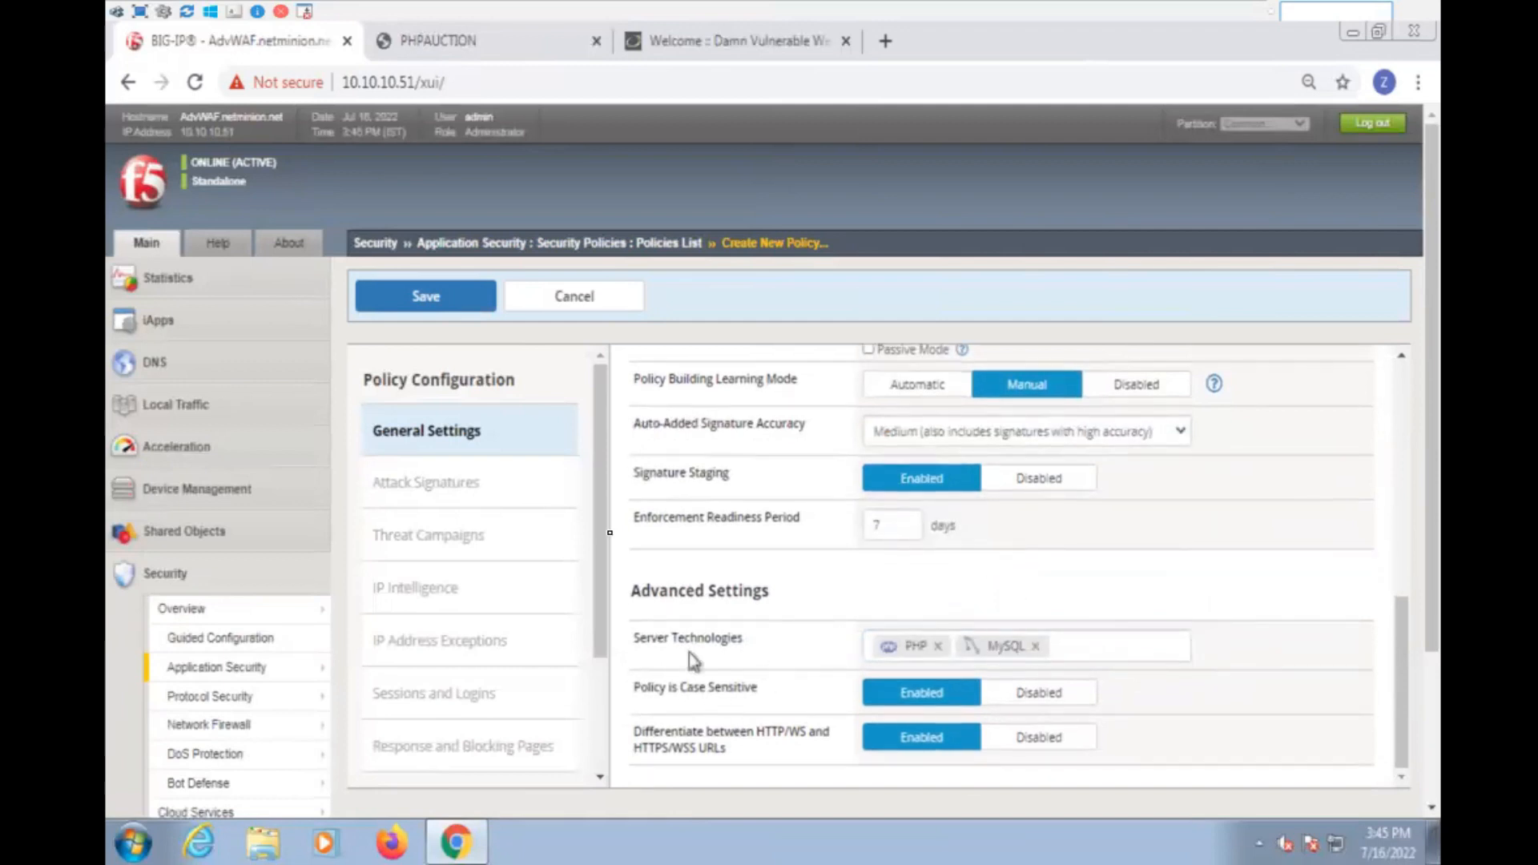
- Save the new DVWA policy, check the DVWA site's address in its browser page during creation, and return to BIG-IP
left_click(446, 296)
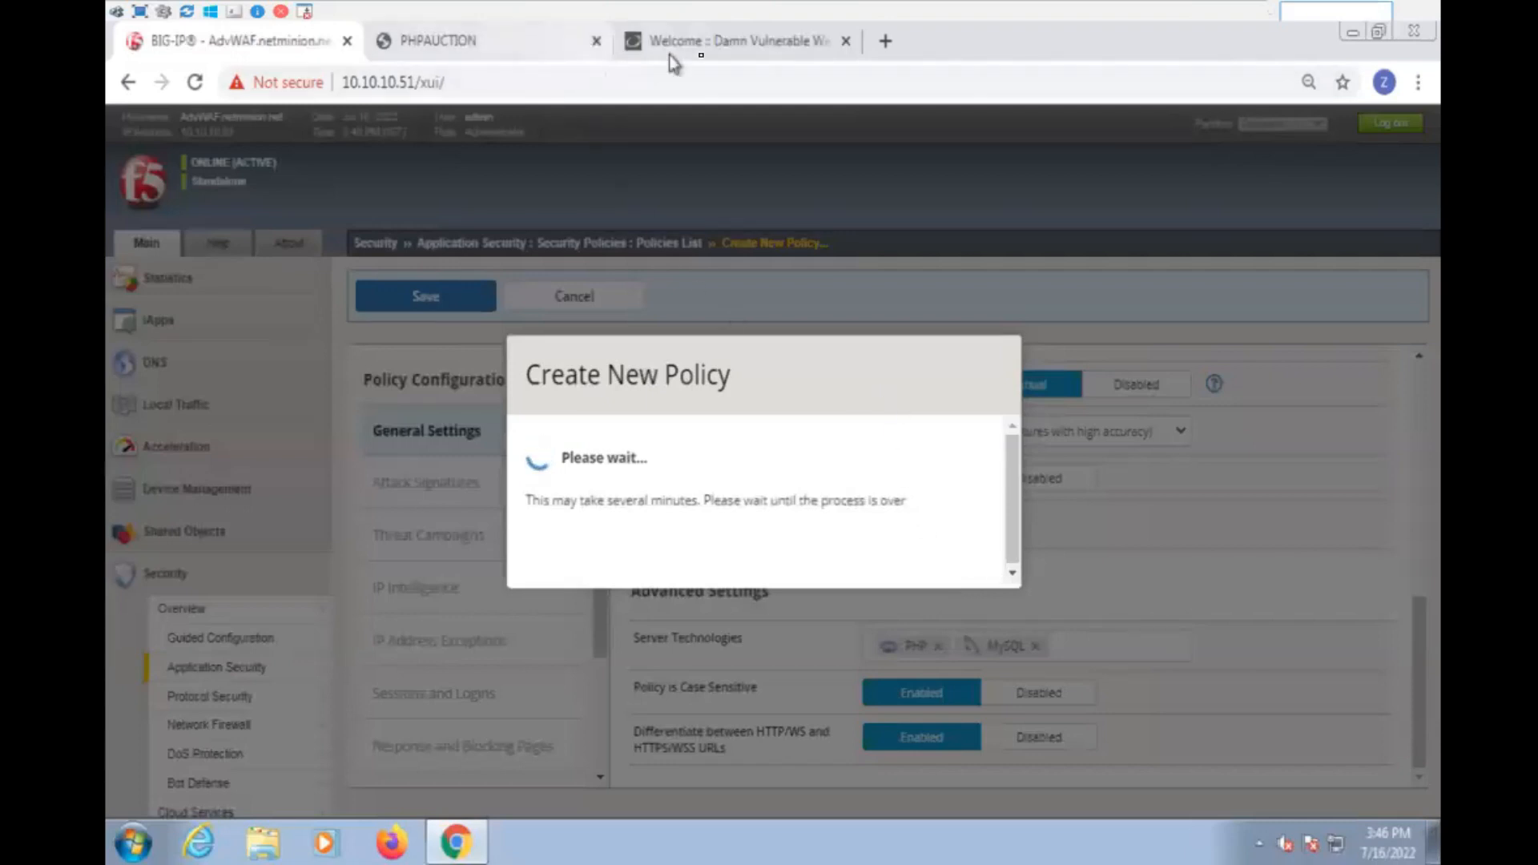
left_click(729, 44)
left_click_drag(485, 83, 335, 94)
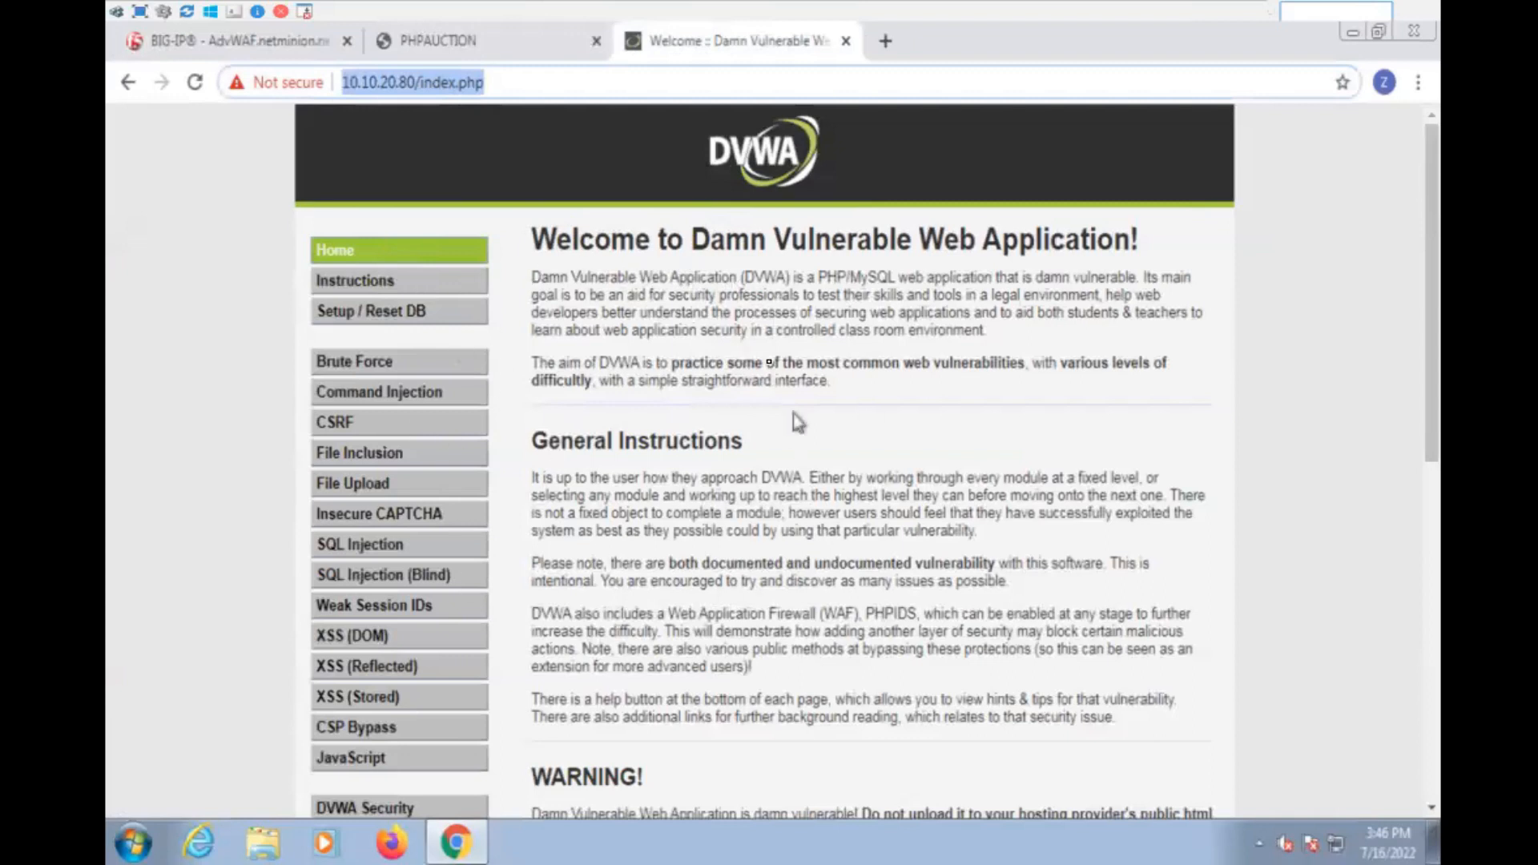
left_click(276, 42)
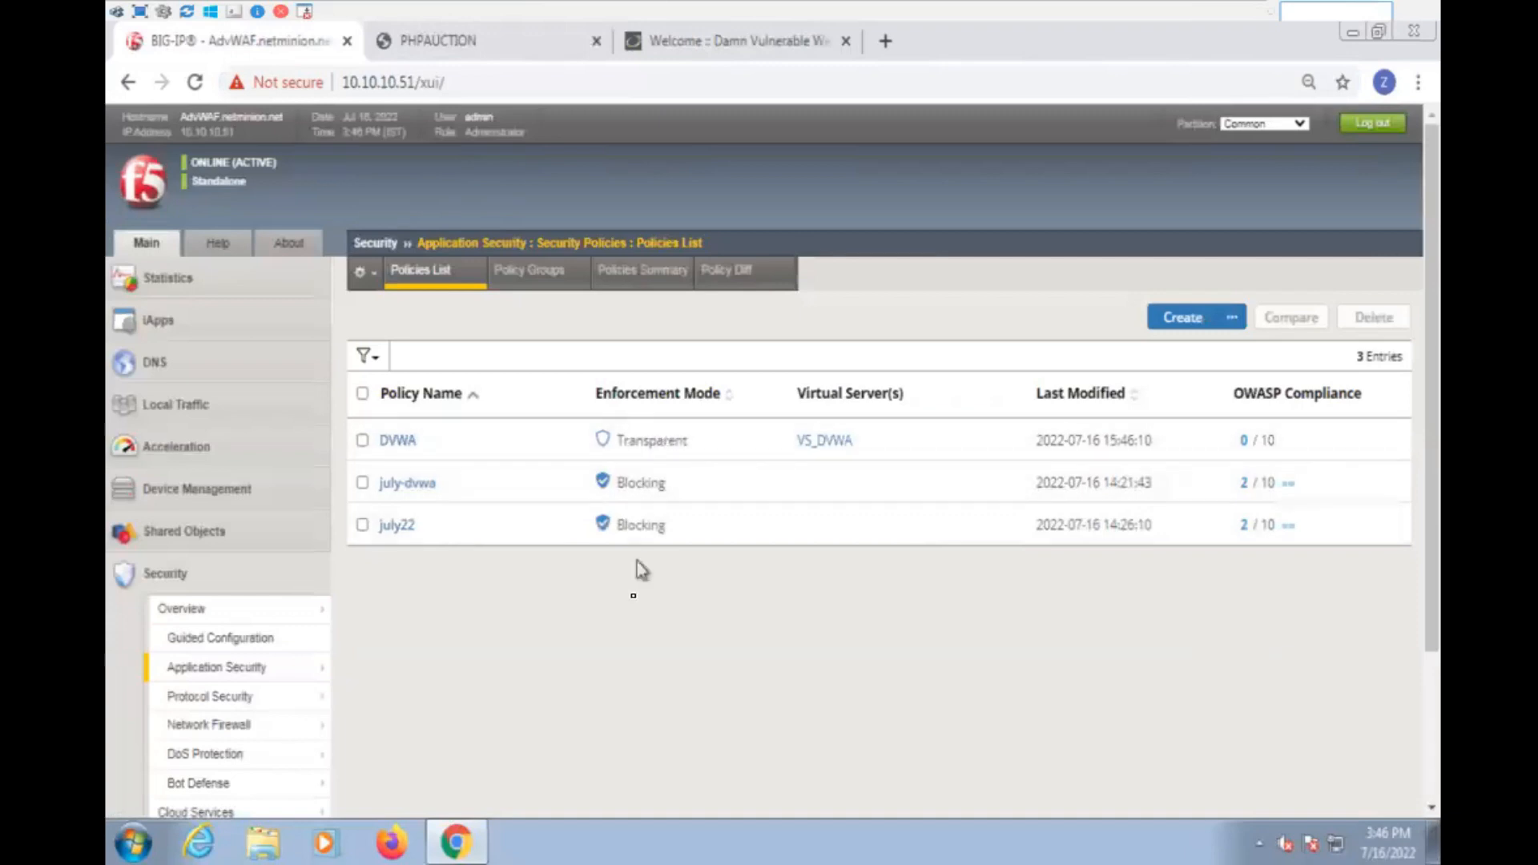
- Delete the old july-dvwa and july22 policies from the policies list
left_click(363, 483)
left_click(363, 526)
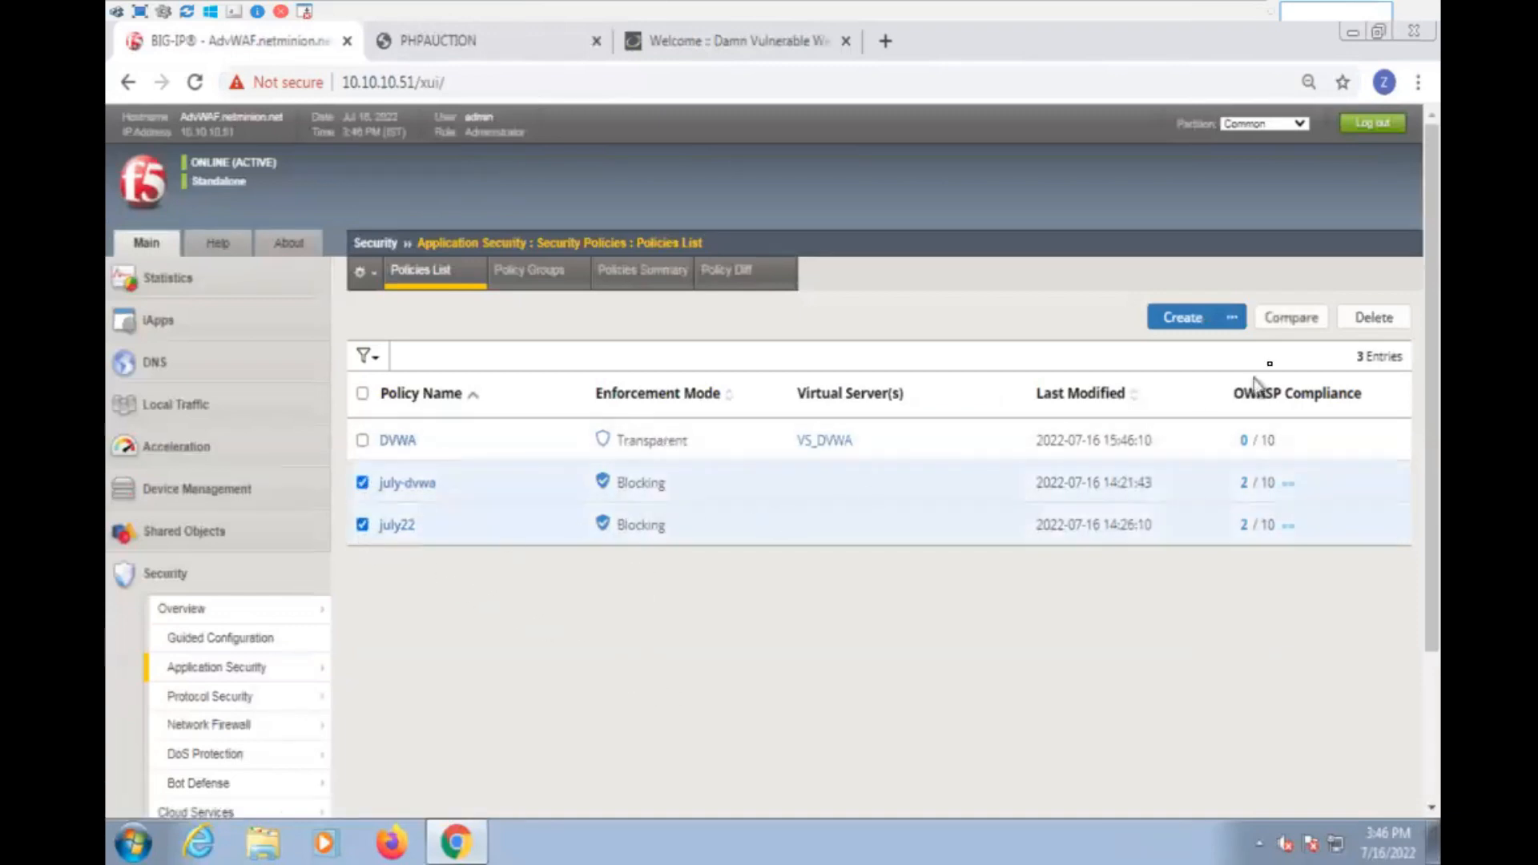
left_click(1358, 321)
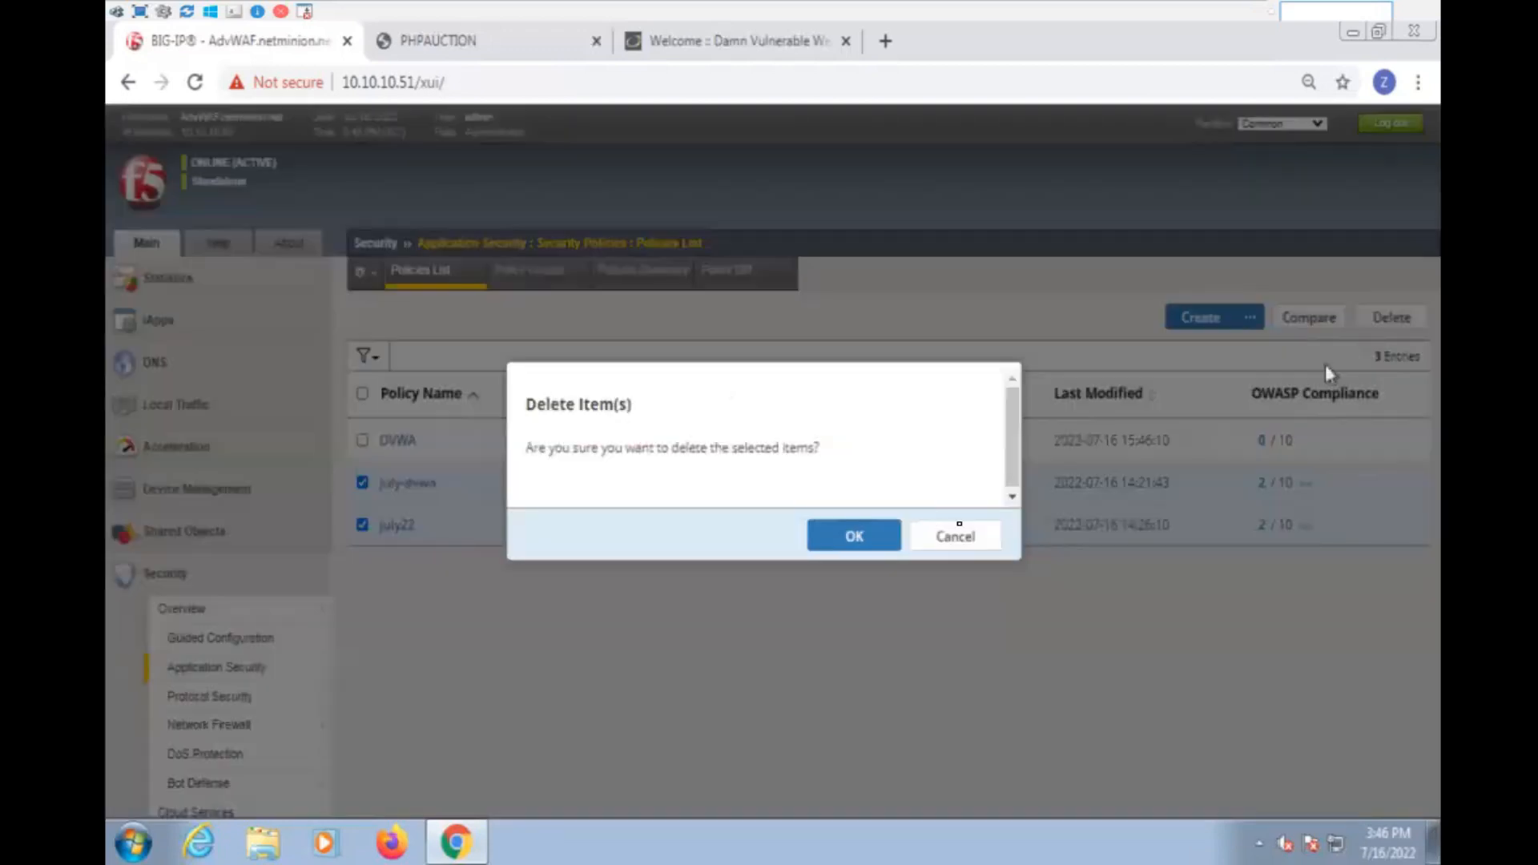
left_click(874, 538)
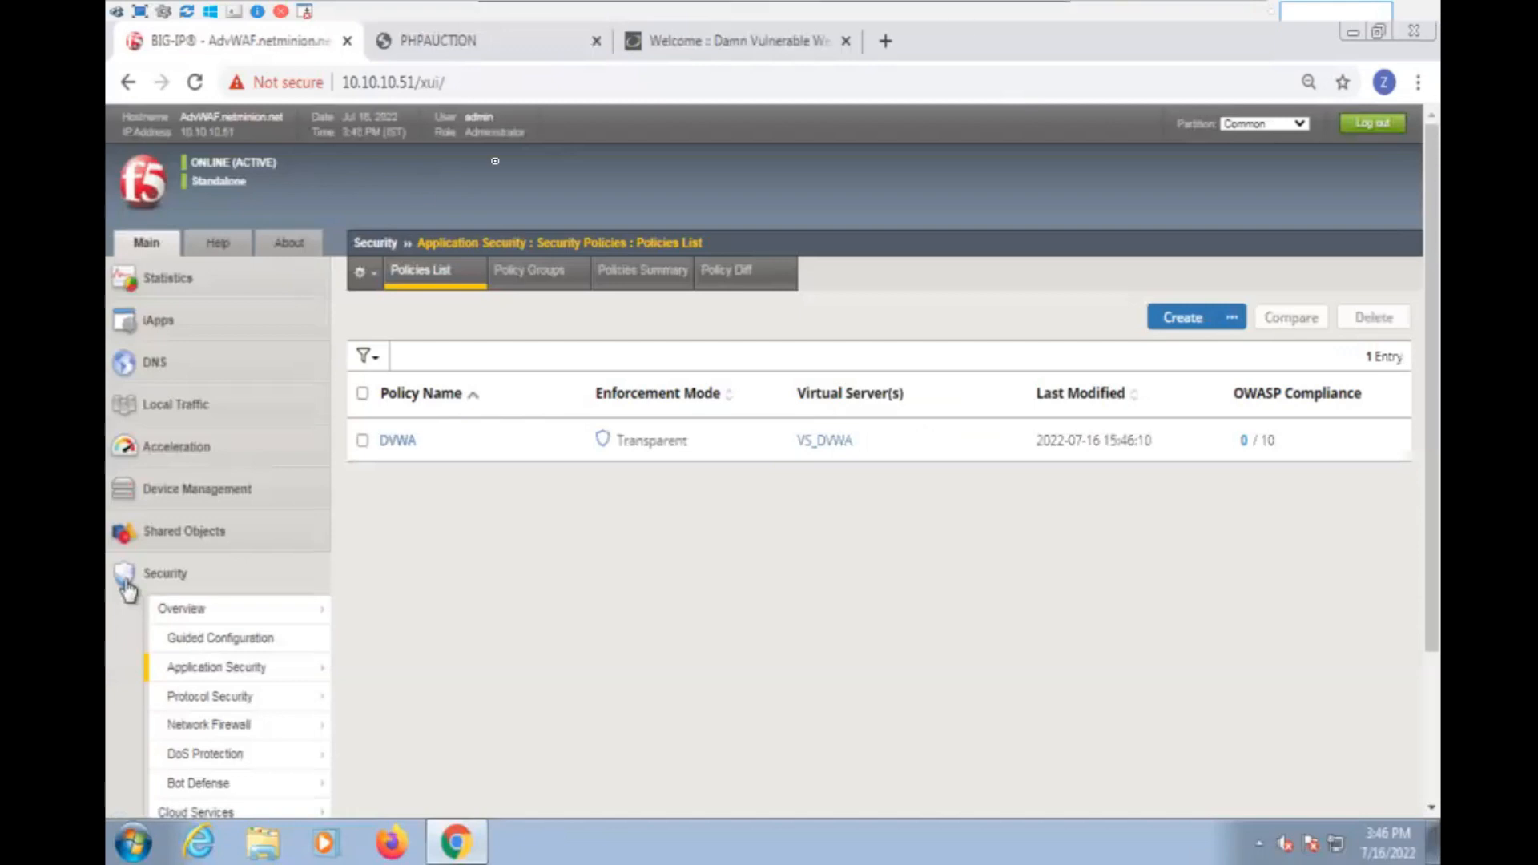
- Create another security policy named PHP_Auction and assign it to the PHP (HTTPS) virtual server
left_click(1188, 319)
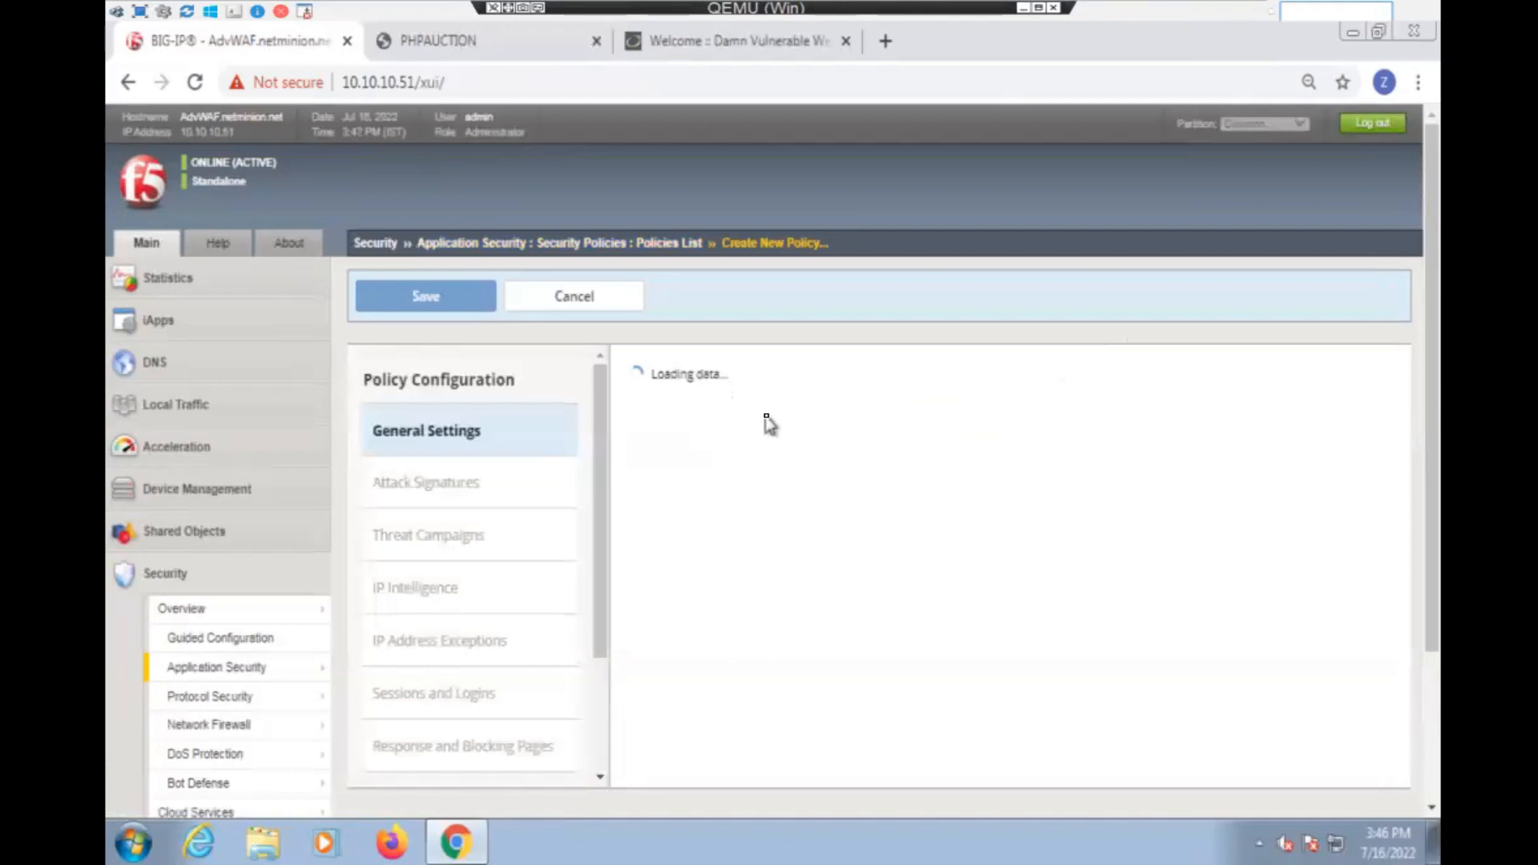
left_click(905, 437)
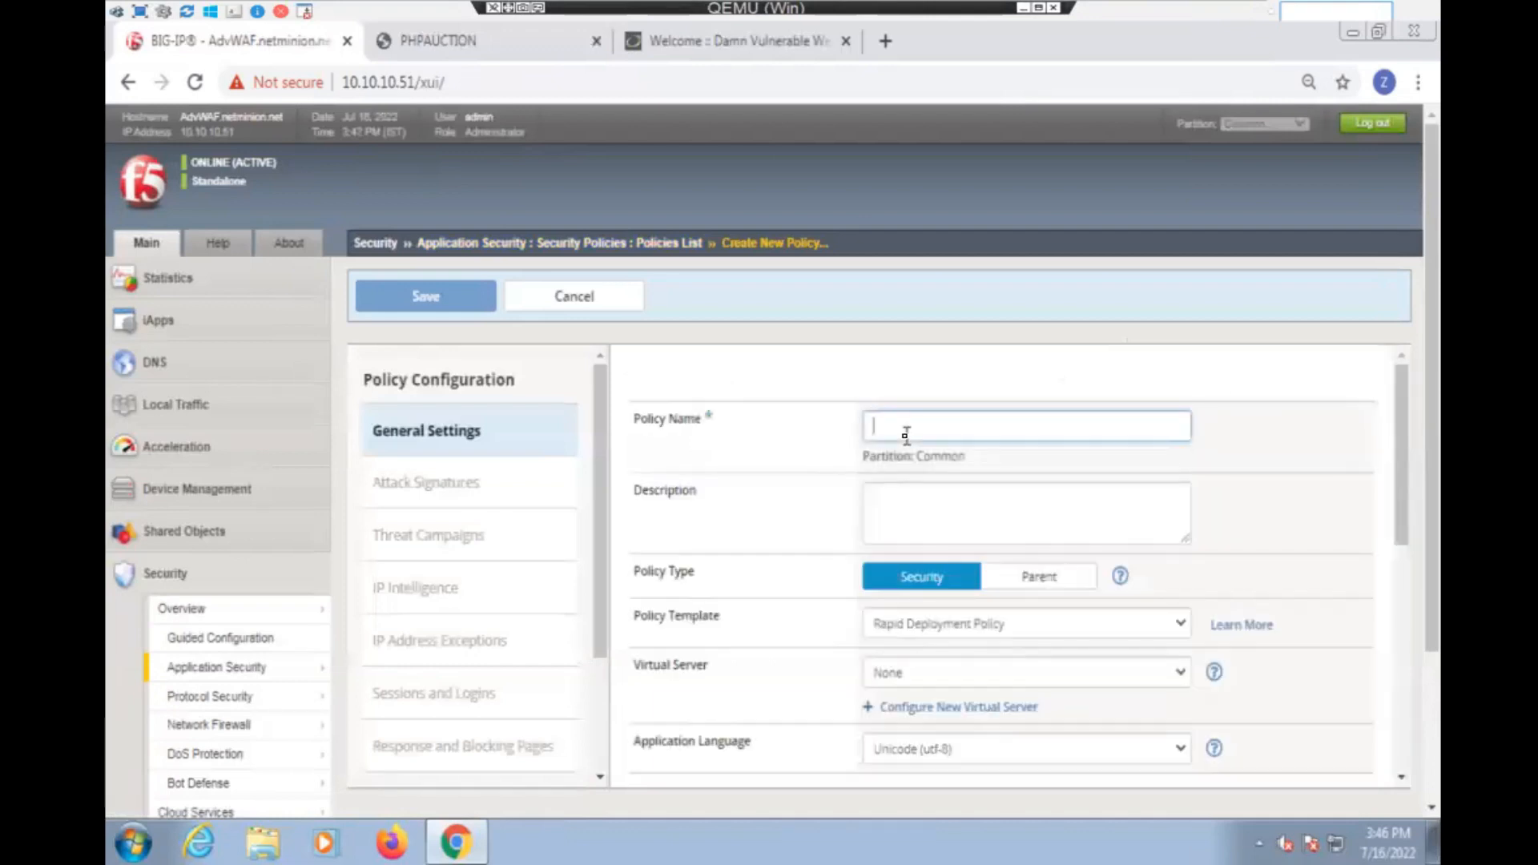
type("PHP")
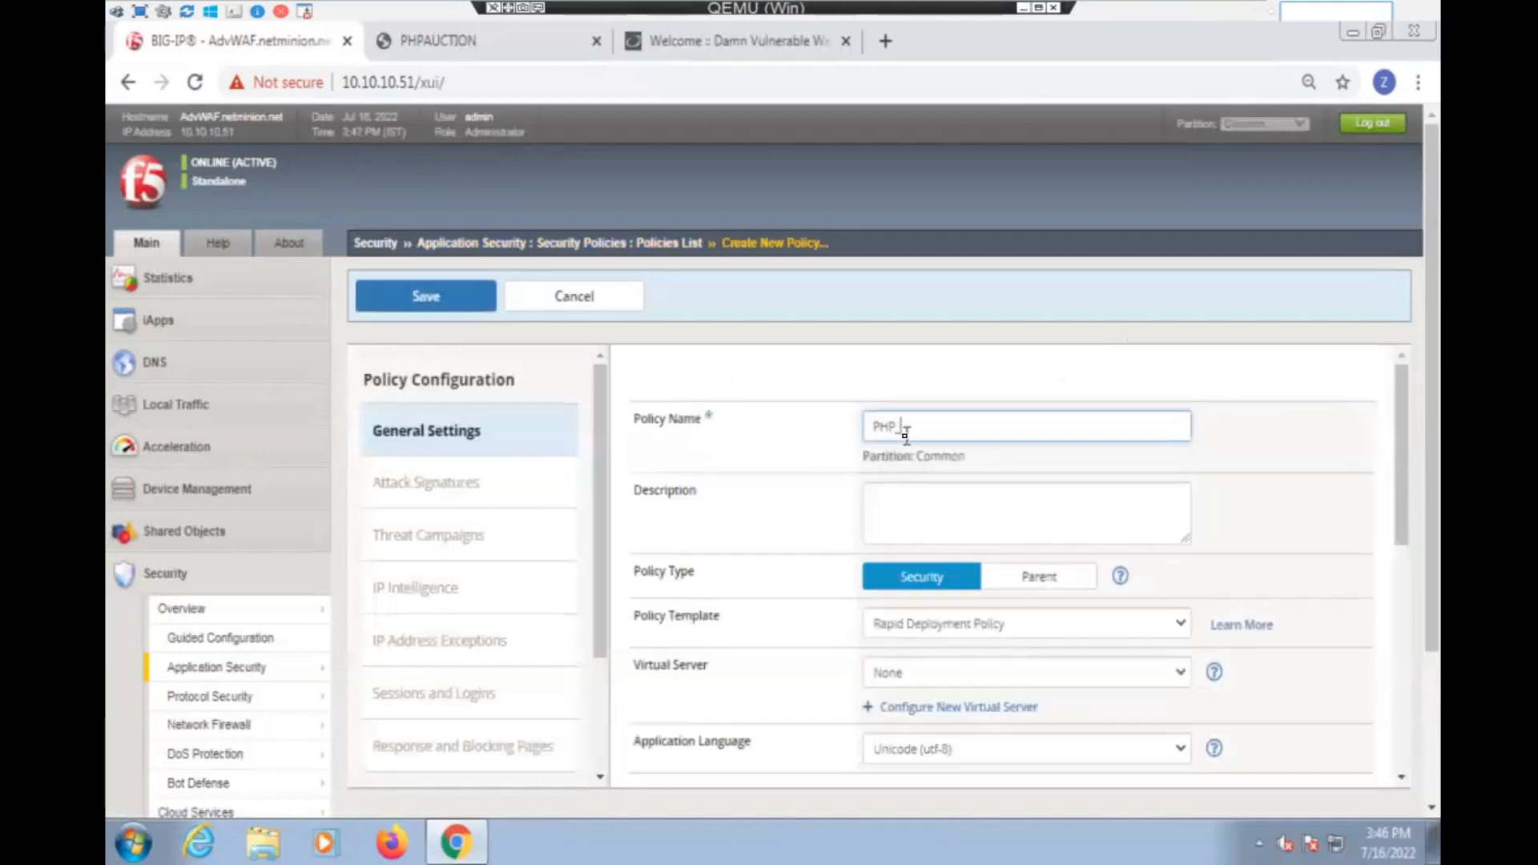
type("_Auction")
scroll(849, 453, "down", 3)
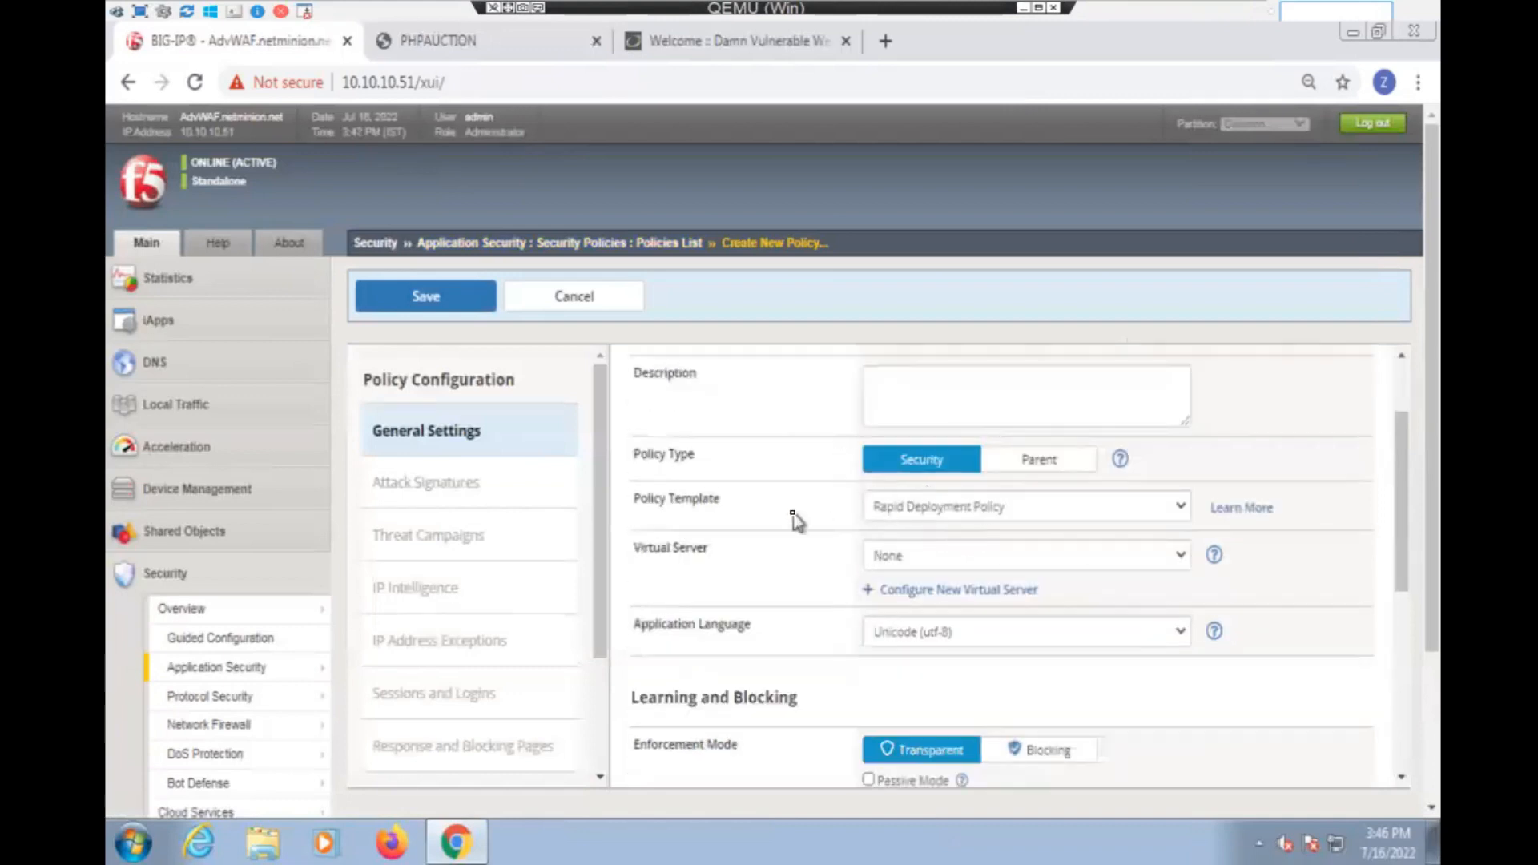
scroll(966, 525, "down", 2)
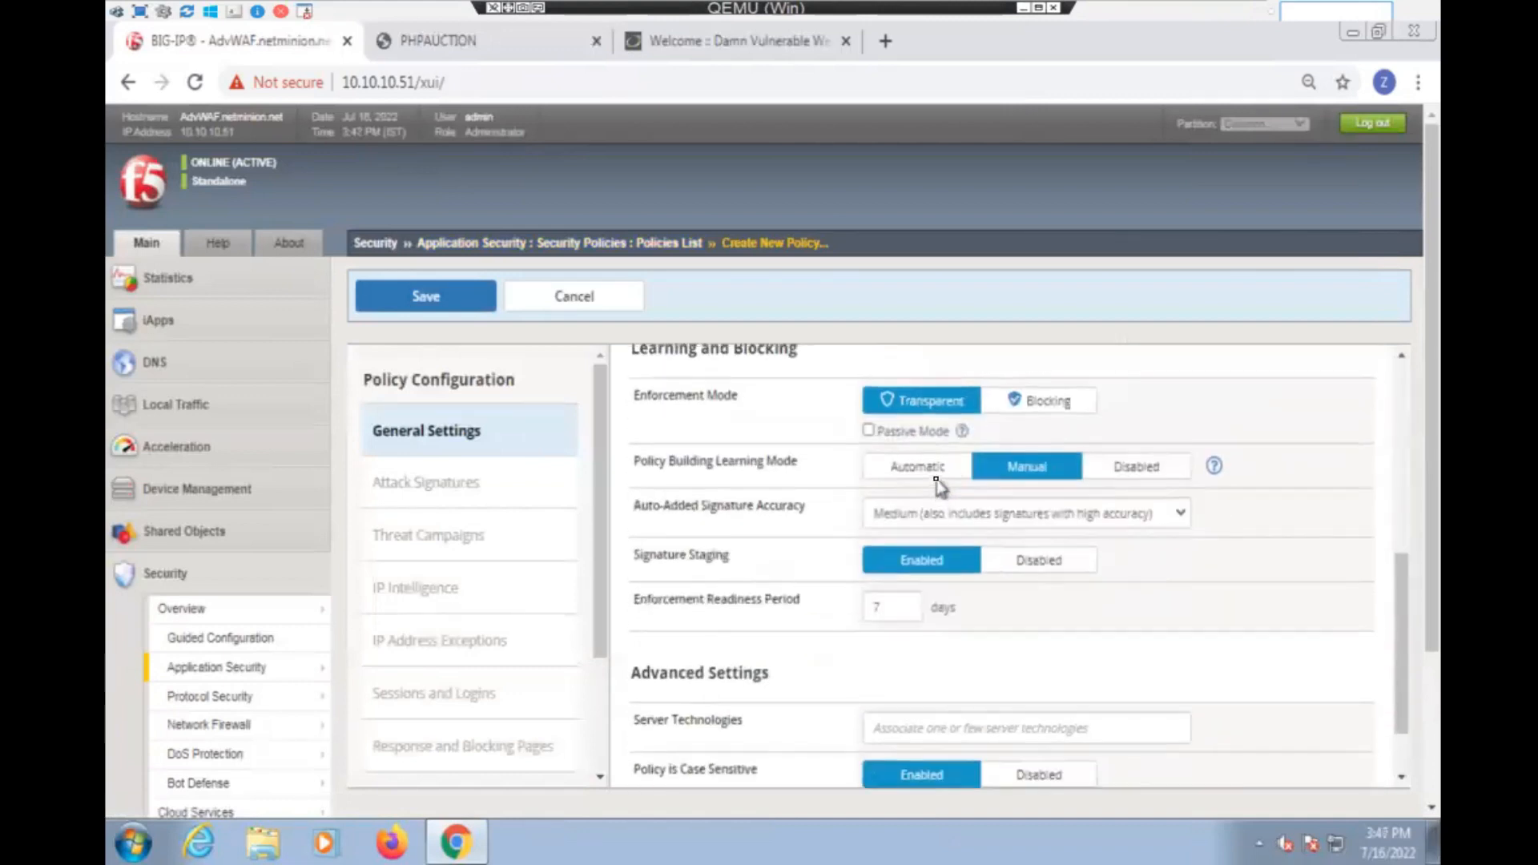
scroll(945, 481, "up", 2)
left_click(953, 440)
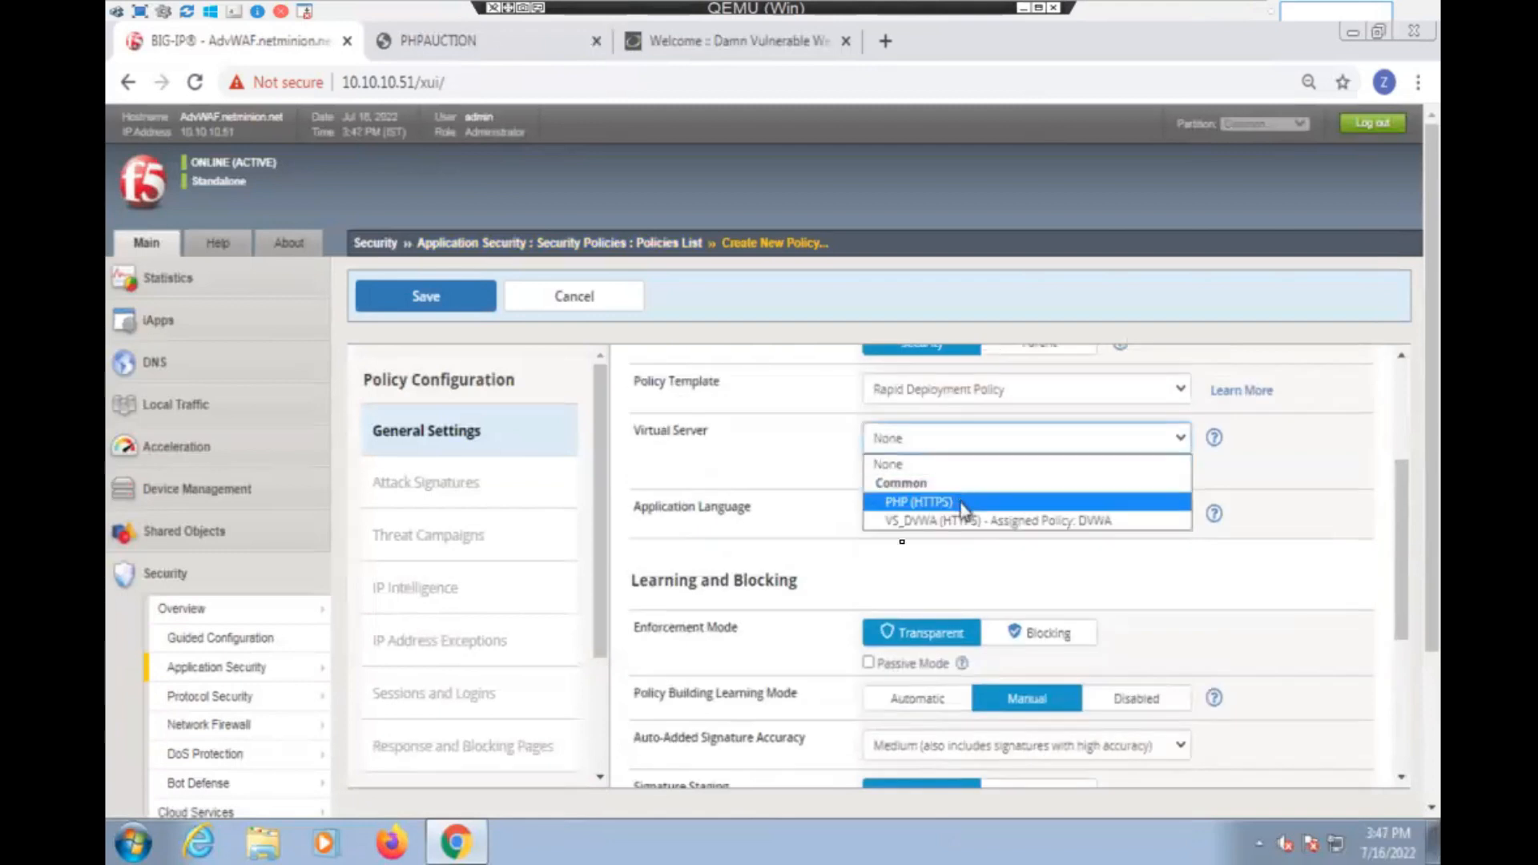
left_click(961, 503)
- Add PHP and MySQL as the policy's server technologies and save the policy
scroll(827, 575, "down", 5)
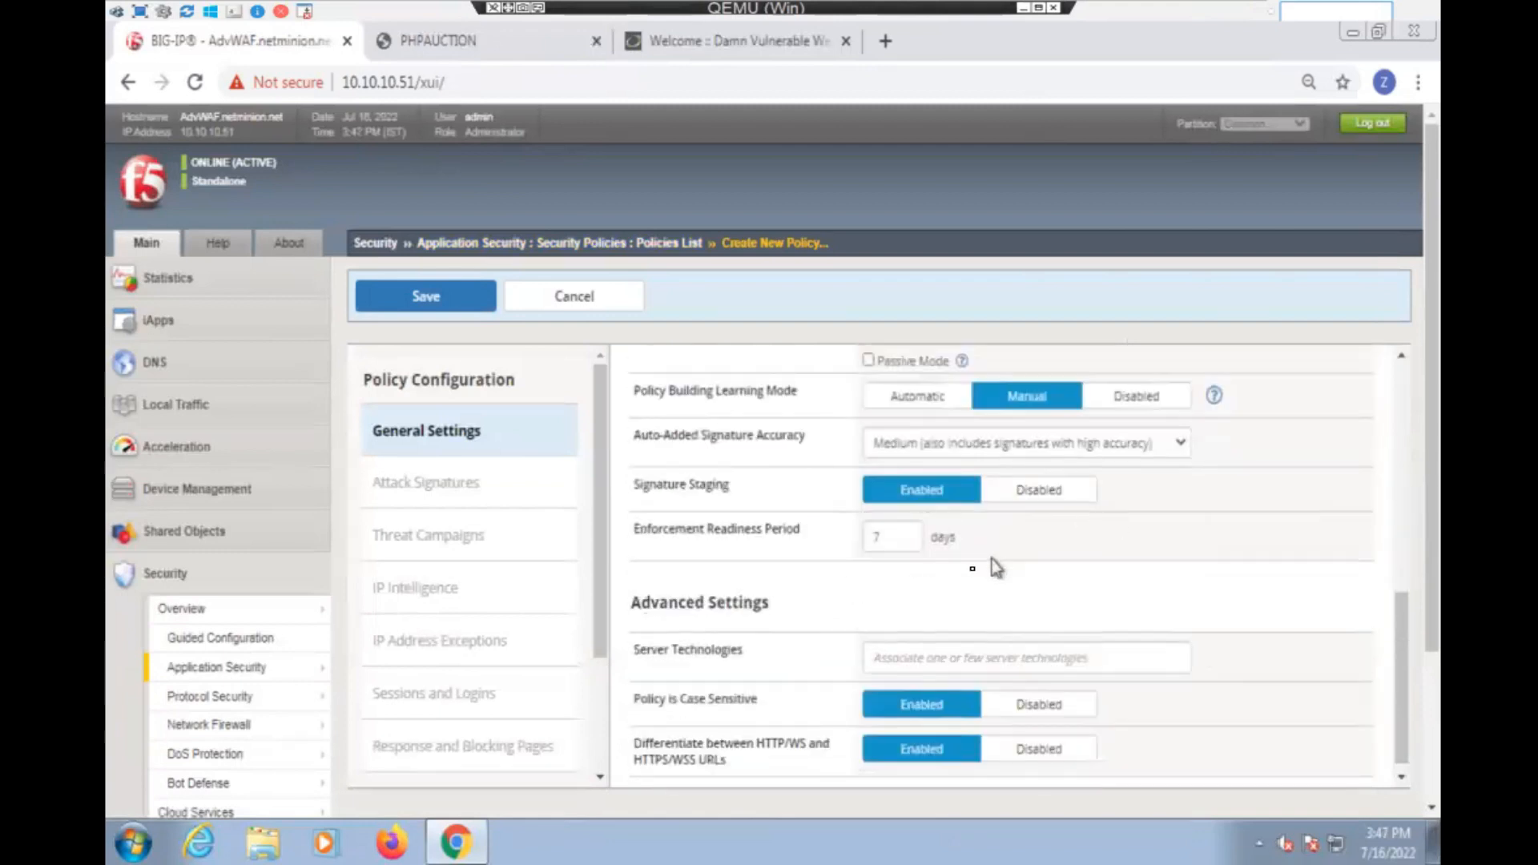
left_click(925, 653)
type("php")
left_click(923, 694)
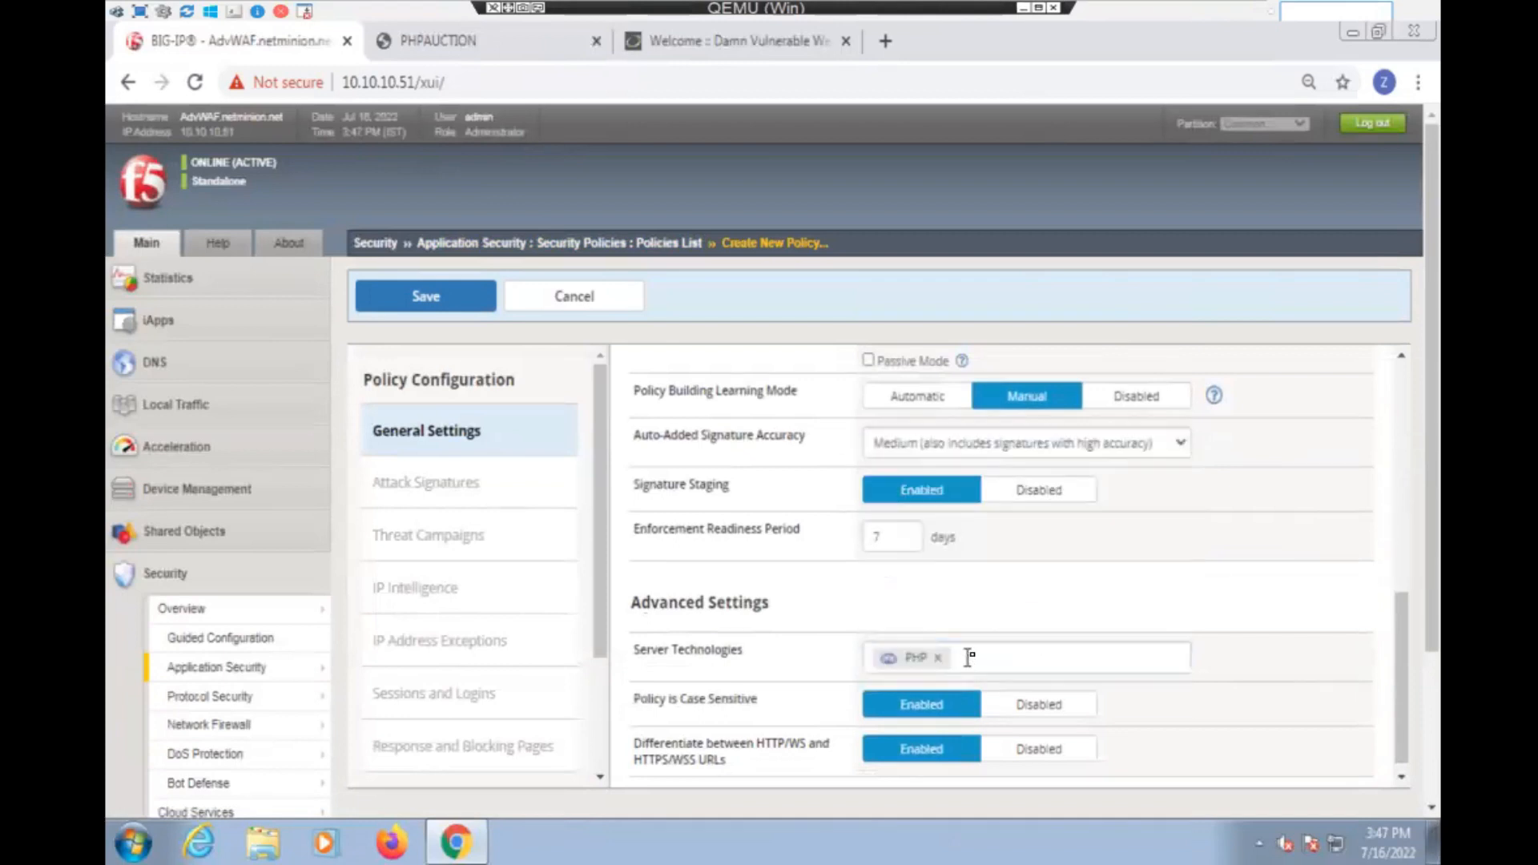
type("sql")
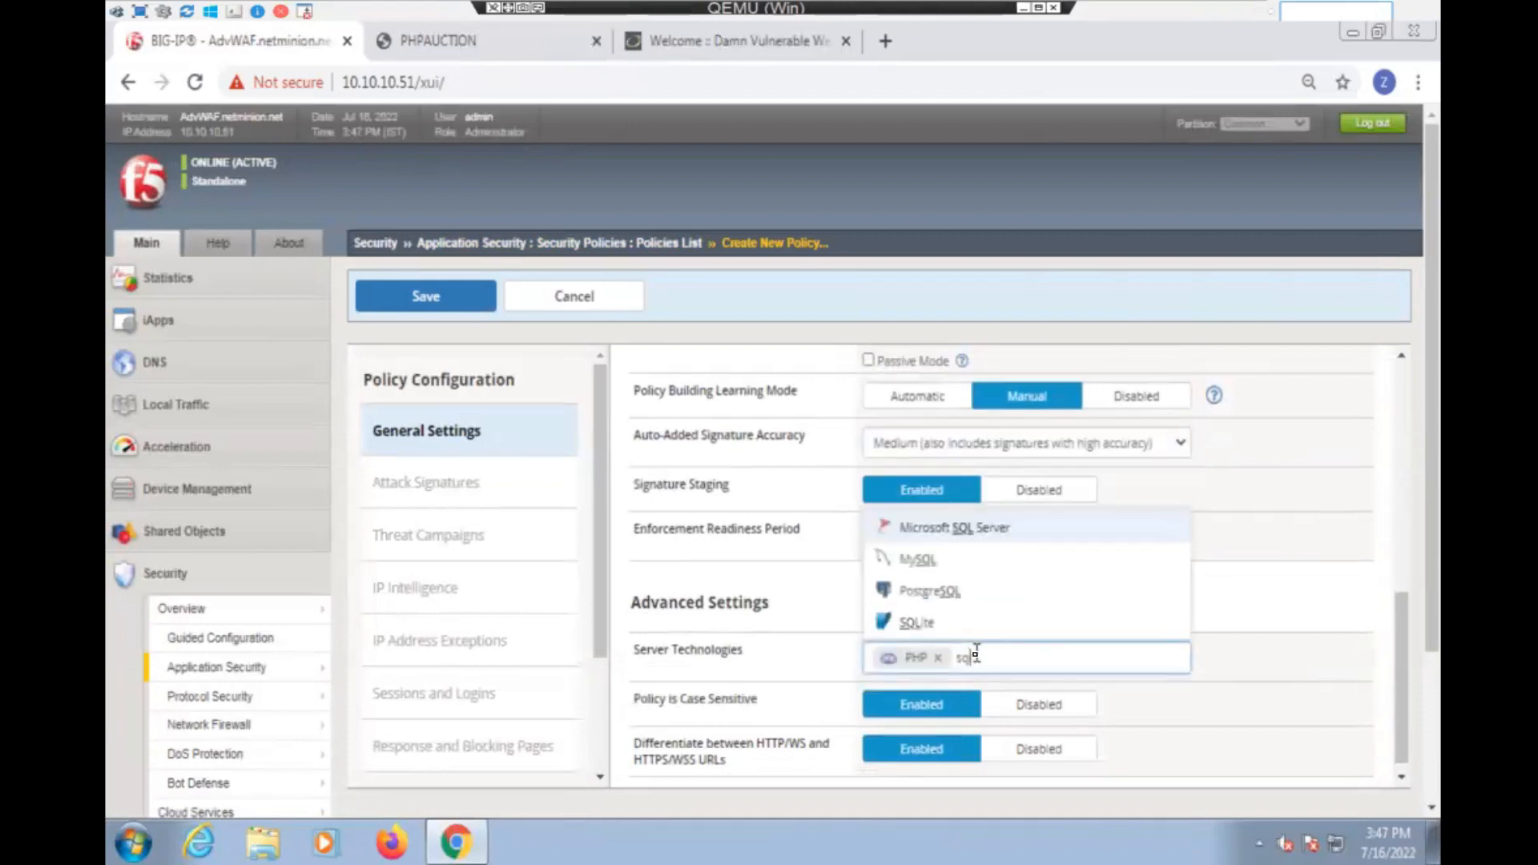
left_click(961, 565)
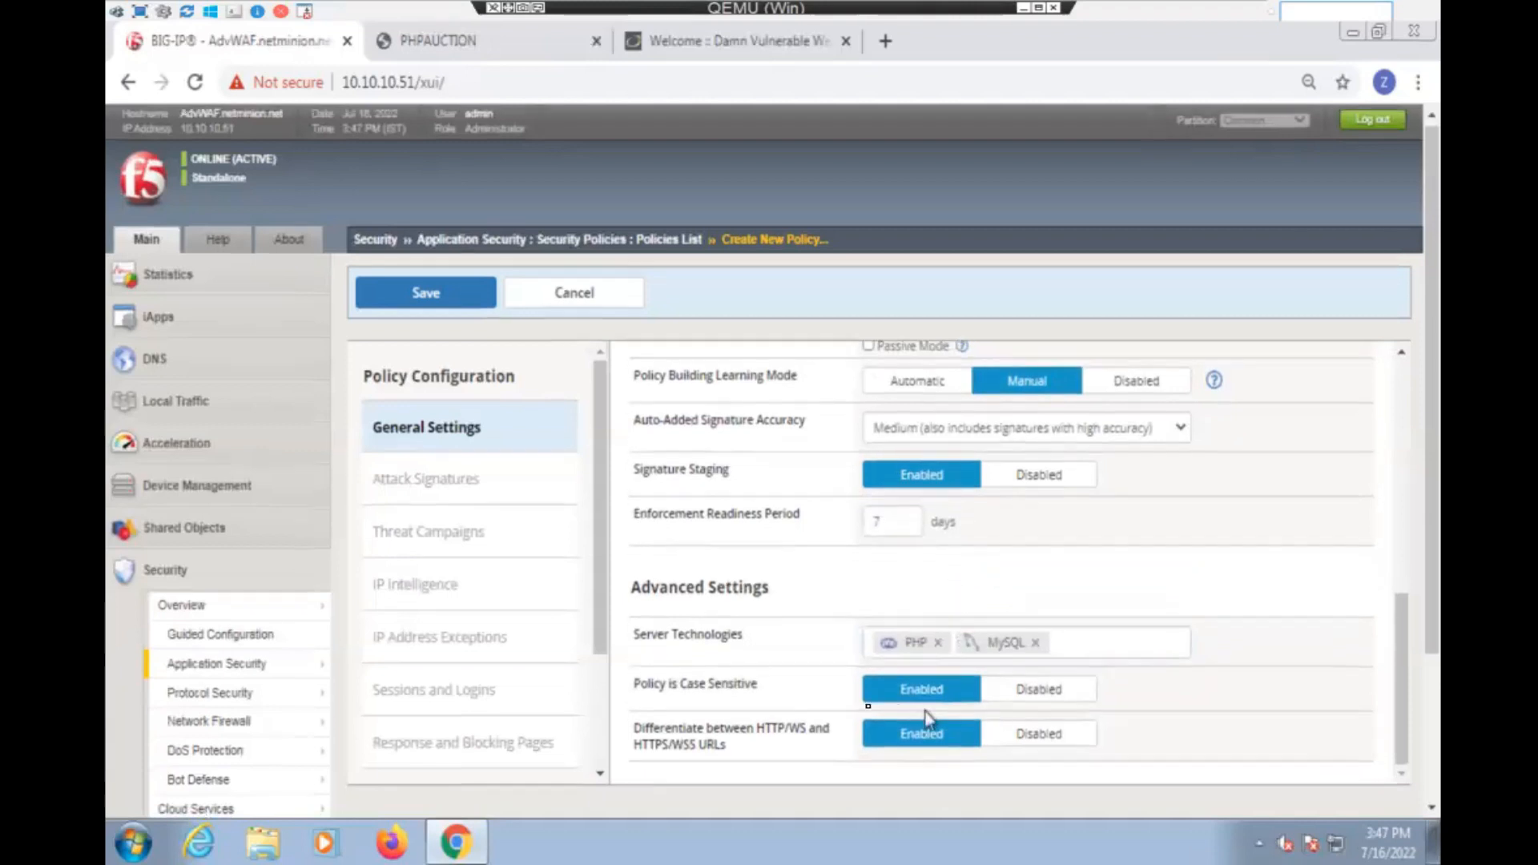
scroll(498, 552, "down", 2)
scroll(499, 551, "up", 2)
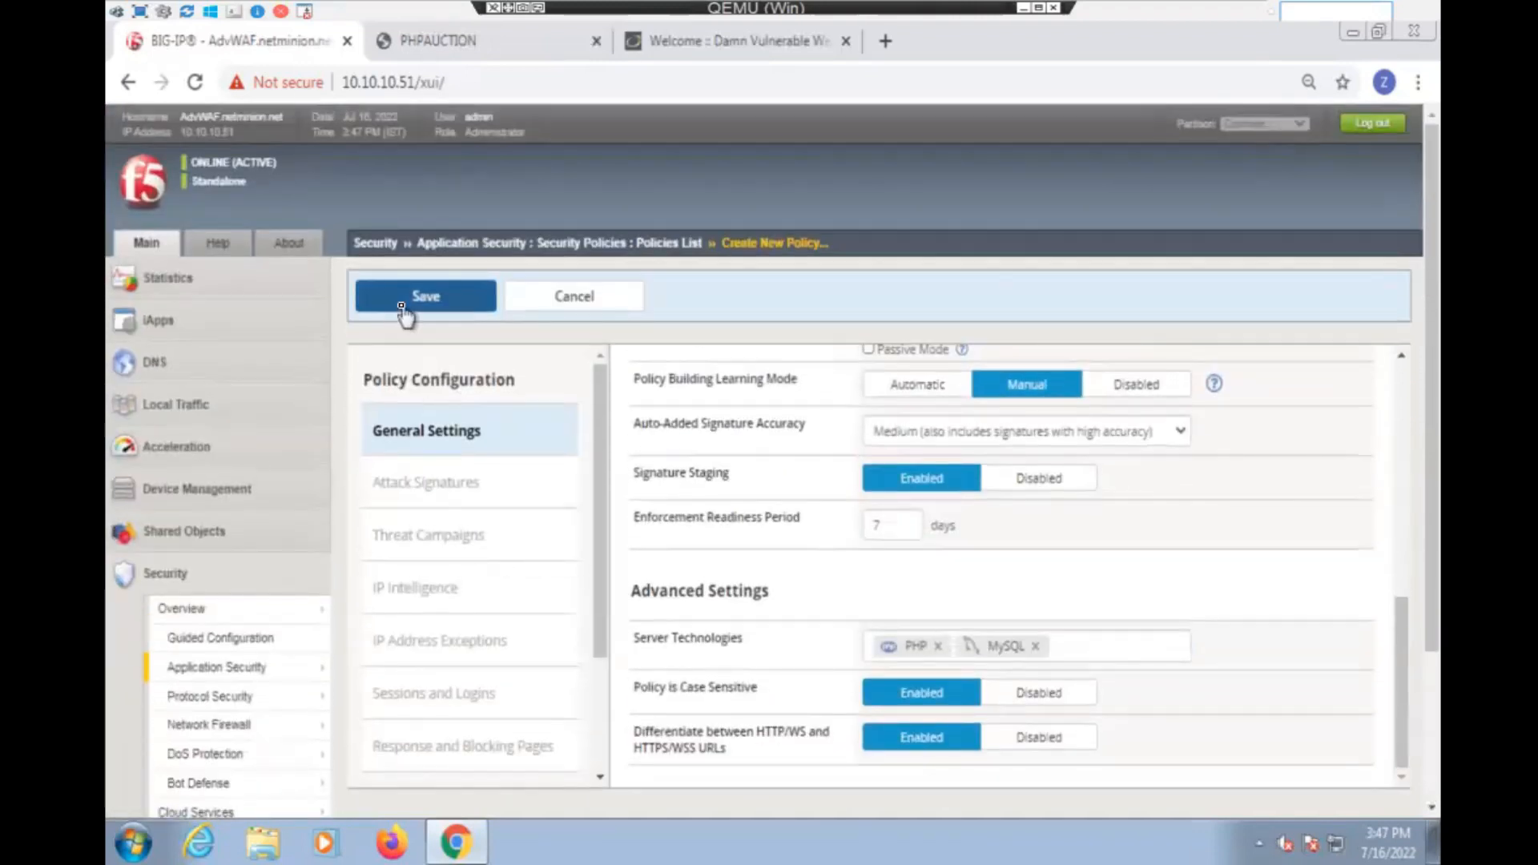
left_click(405, 306)
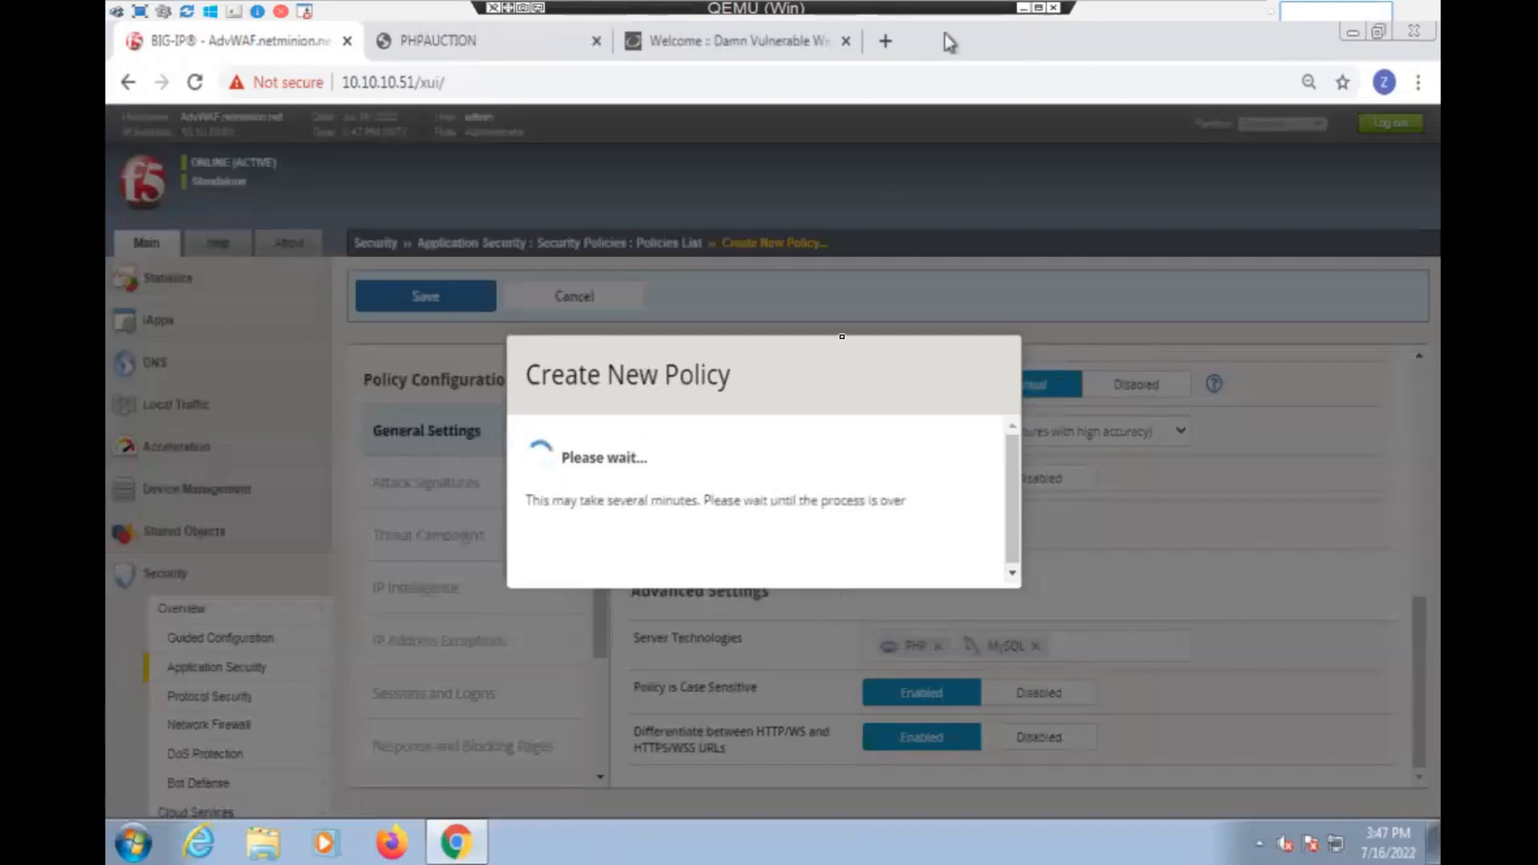
- Switch to Microsoft Whiteboard and draw a blue computer labelled "hacker" in the empty area below the existing notes
left_click(1023, 8)
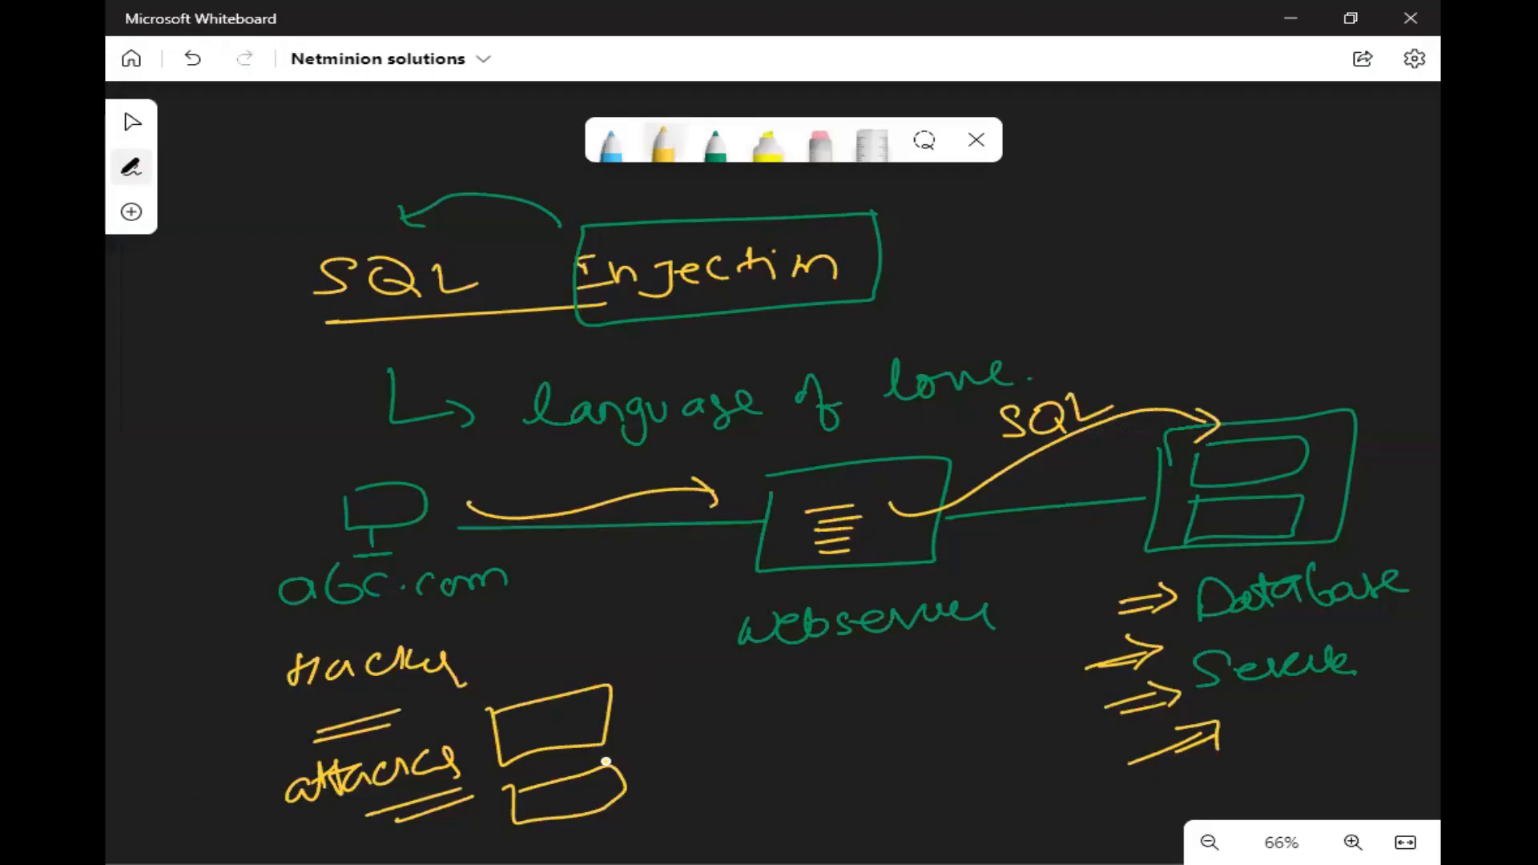
left_click(132, 122)
scroll(882, 439, "down", 5)
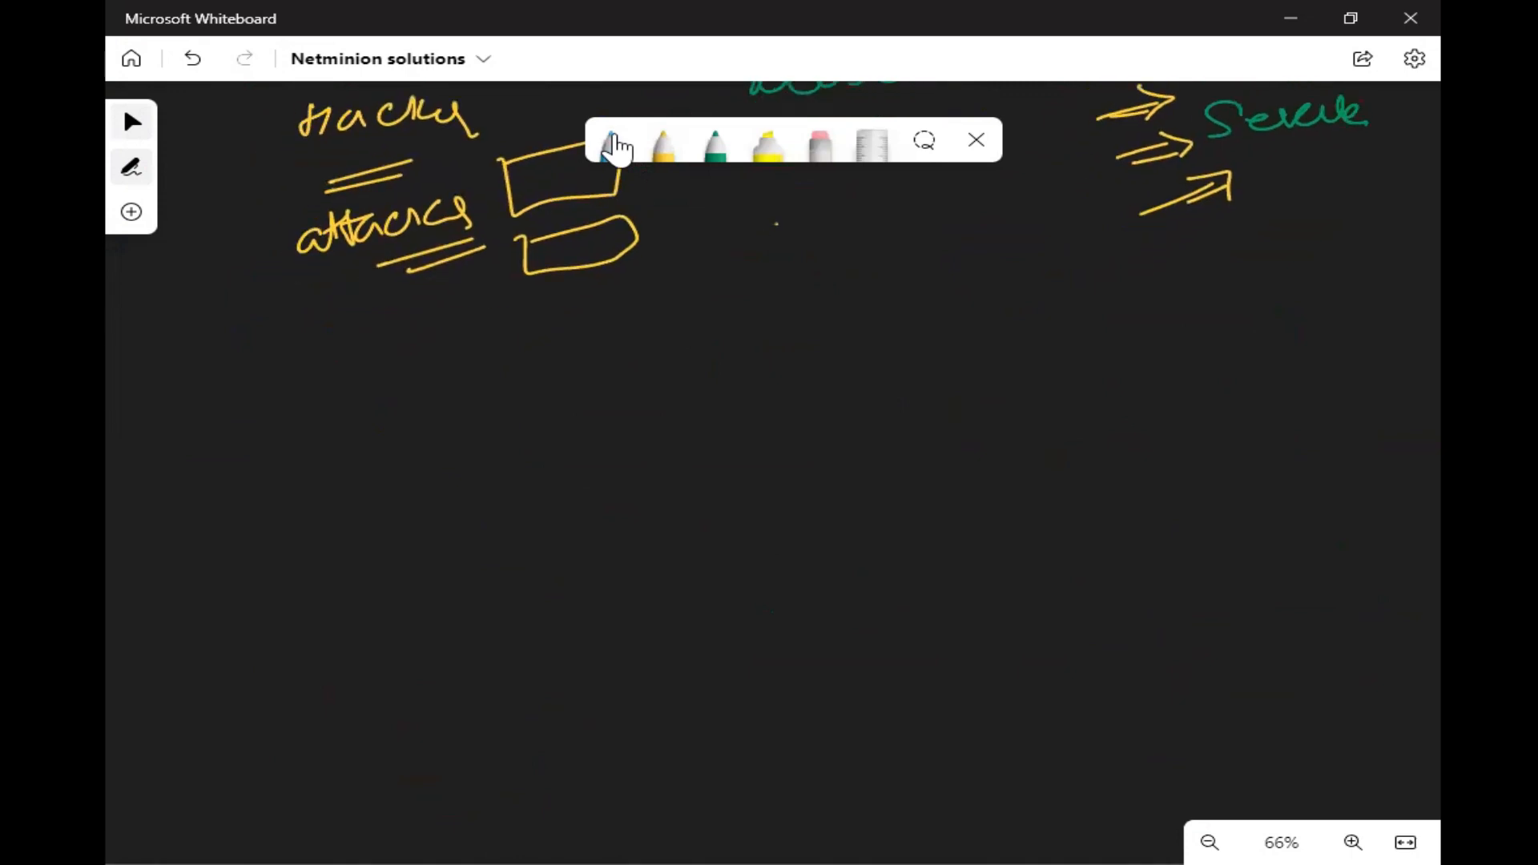
left_click(615, 147)
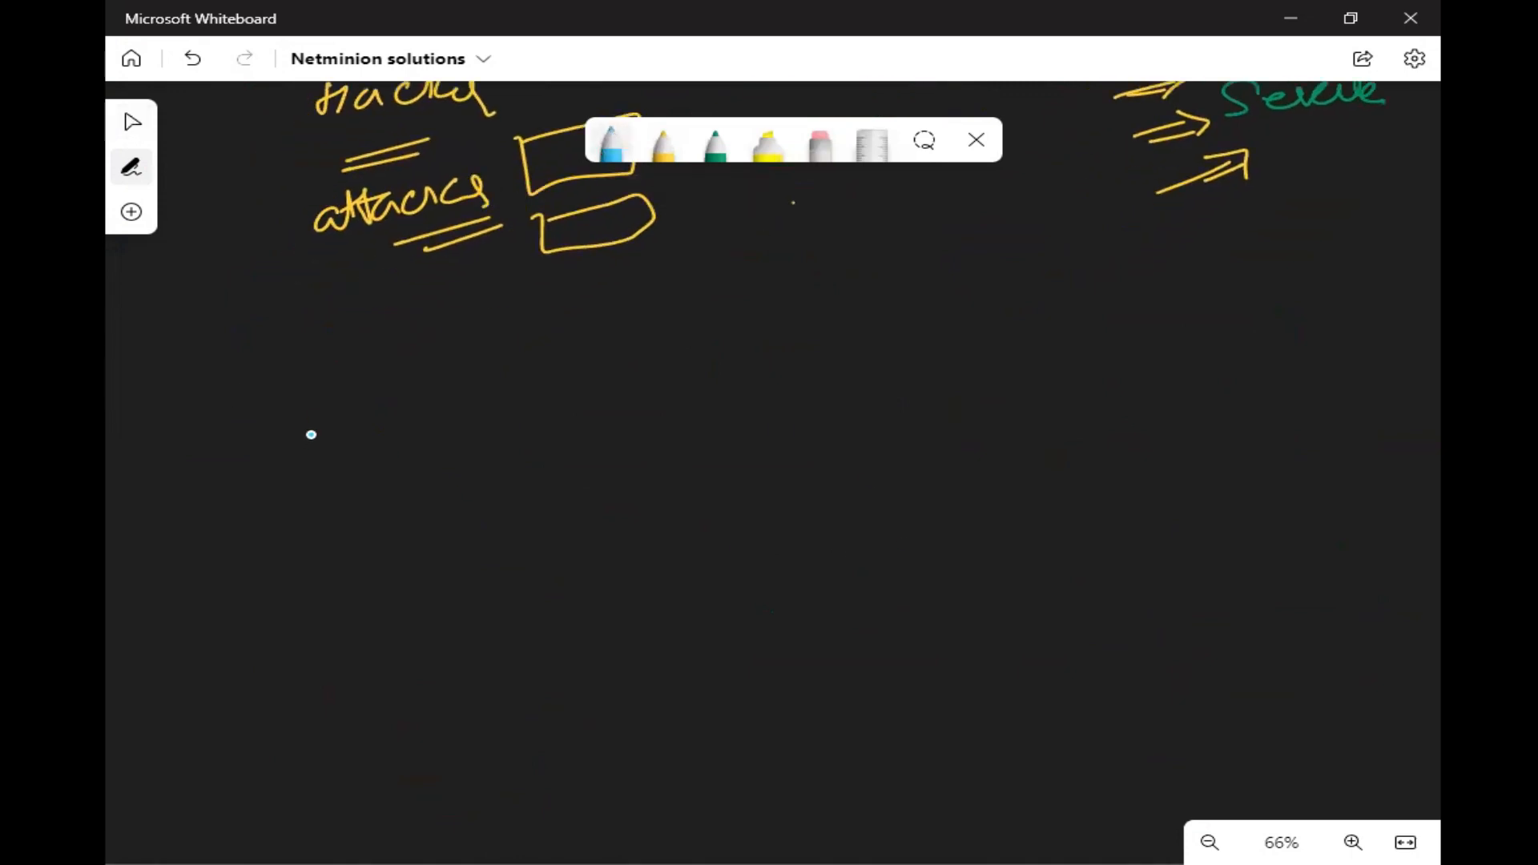
mouse_move(311, 415)
left_mouse_down()
mouse_move(382, 456)
mouse_move(304, 410)
left_mouse_up()
mouse_move(346, 474)
left_mouse_down()
mouse_move(351, 505)
mouse_move(381, 521)
left_mouse_up()
left_click_drag(251, 620, 278, 618)
mouse_move(312, 601)
left_mouse_down()
mouse_move(314, 618)
mouse_move(437, 614)
left_mouse_up()
- Draw a blue arrow from the hacker's computer to a box labelled "F5 (WAF)"
left_click_drag(457, 459, 676, 445)
mouse_move(650, 436)
left_mouse_down()
mouse_move(664, 463)
mouse_move(755, 491)
mouse_move(711, 412)
left_mouse_up()
left_click_drag(798, 446, 790, 484)
mouse_move(780, 440)
left_mouse_down()
mouse_move(811, 437)
mouse_move(811, 457)
left_mouse_up()
left_click_drag(840, 440, 845, 471)
mouse_move(889, 423)
left_mouse_down()
mouse_move(883, 468)
mouse_move(936, 433)
mouse_move(955, 429)
mouse_move(960, 448)
left_mouse_up()
- Connect the F5 box to a blue server box containing text lines, and label it "PHP", underlined, with "DVWA" beneath
mouse_move(984, 398)
left_mouse_down()
mouse_move(979, 443)
mouse_move(1256, 439)
left_mouse_up()
mouse_move(1274, 343)
left_mouse_down()
mouse_move(1339, 495)
mouse_move(1427, 307)
left_mouse_up()
mouse_move(1293, 370)
left_mouse_down()
mouse_move(1386, 362)
mouse_move(1360, 391)
left_mouse_up()
mouse_move(1324, 416)
left_mouse_down()
mouse_move(1375, 414)
mouse_move(1365, 433)
left_mouse_up()
left_click_drag(1332, 447, 1365, 446)
mouse_move(1266, 545)
left_mouse_down()
mouse_move(1252, 589)
mouse_move(1323, 580)
mouse_move(1354, 538)
left_mouse_up()
left_click_drag(1248, 607, 1400, 592)
mouse_move(1265, 650)
left_mouse_down()
mouse_move(1302, 665)
mouse_move(1398, 649)
left_mouse_up()
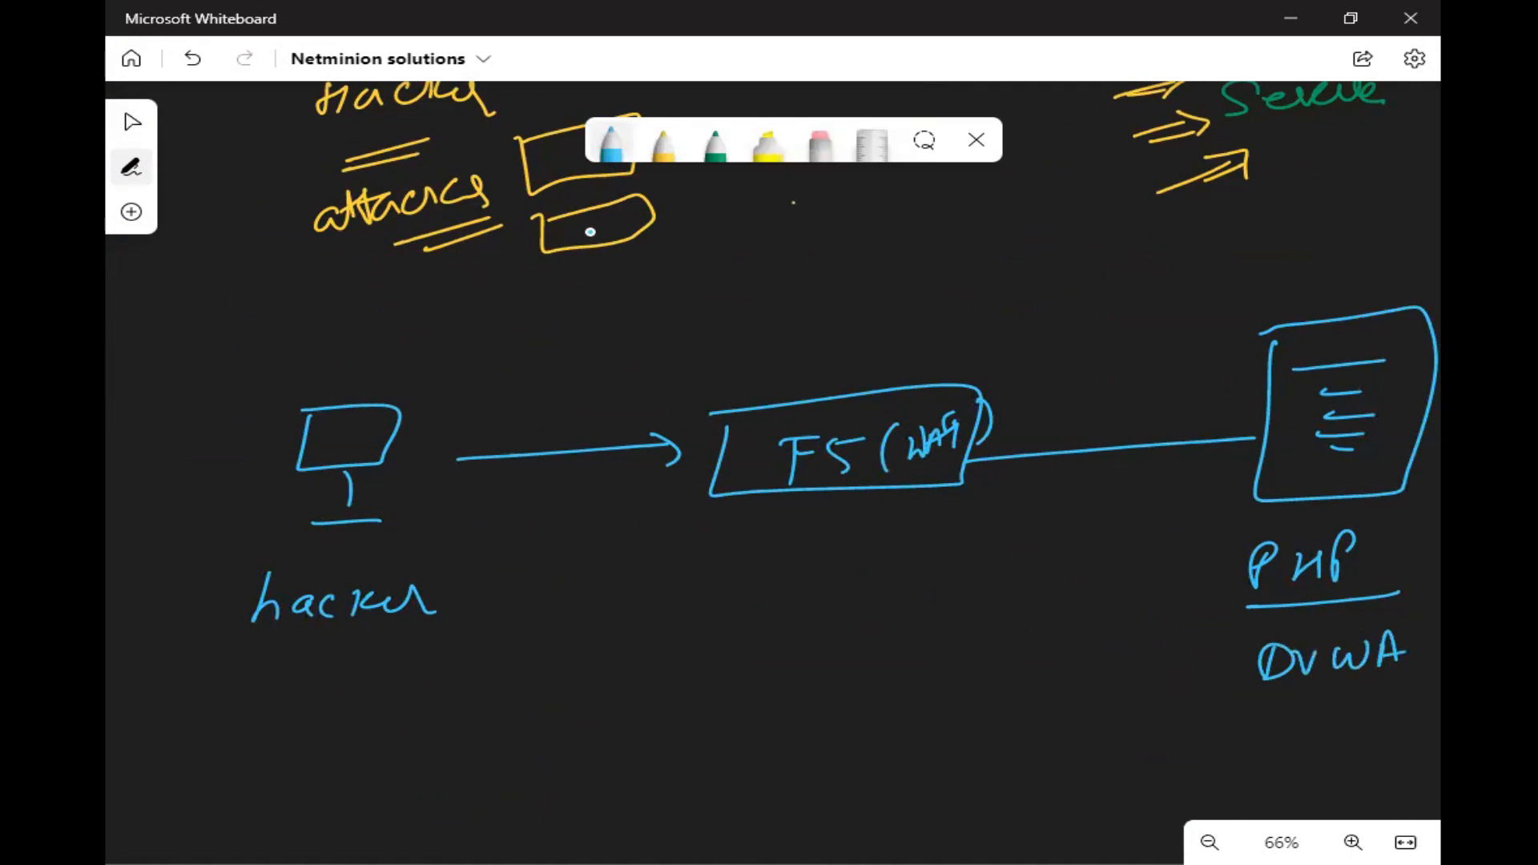
- Draw yellow arrows from "hacker" through the words "SQL Injection" to "PHP" and "DVWA", plus one pointing down at the F5 box
left_click(671, 147)
mouse_move(454, 590)
left_mouse_down()
mouse_move(725, 560)
mouse_move(781, 591)
mouse_move(886, 584)
mouse_move(934, 560)
mouse_move(1231, 552)
mouse_move(1216, 569)
left_mouse_up()
mouse_move(934, 621)
left_mouse_down()
mouse_move(1205, 642)
mouse_move(1192, 667)
left_mouse_up()
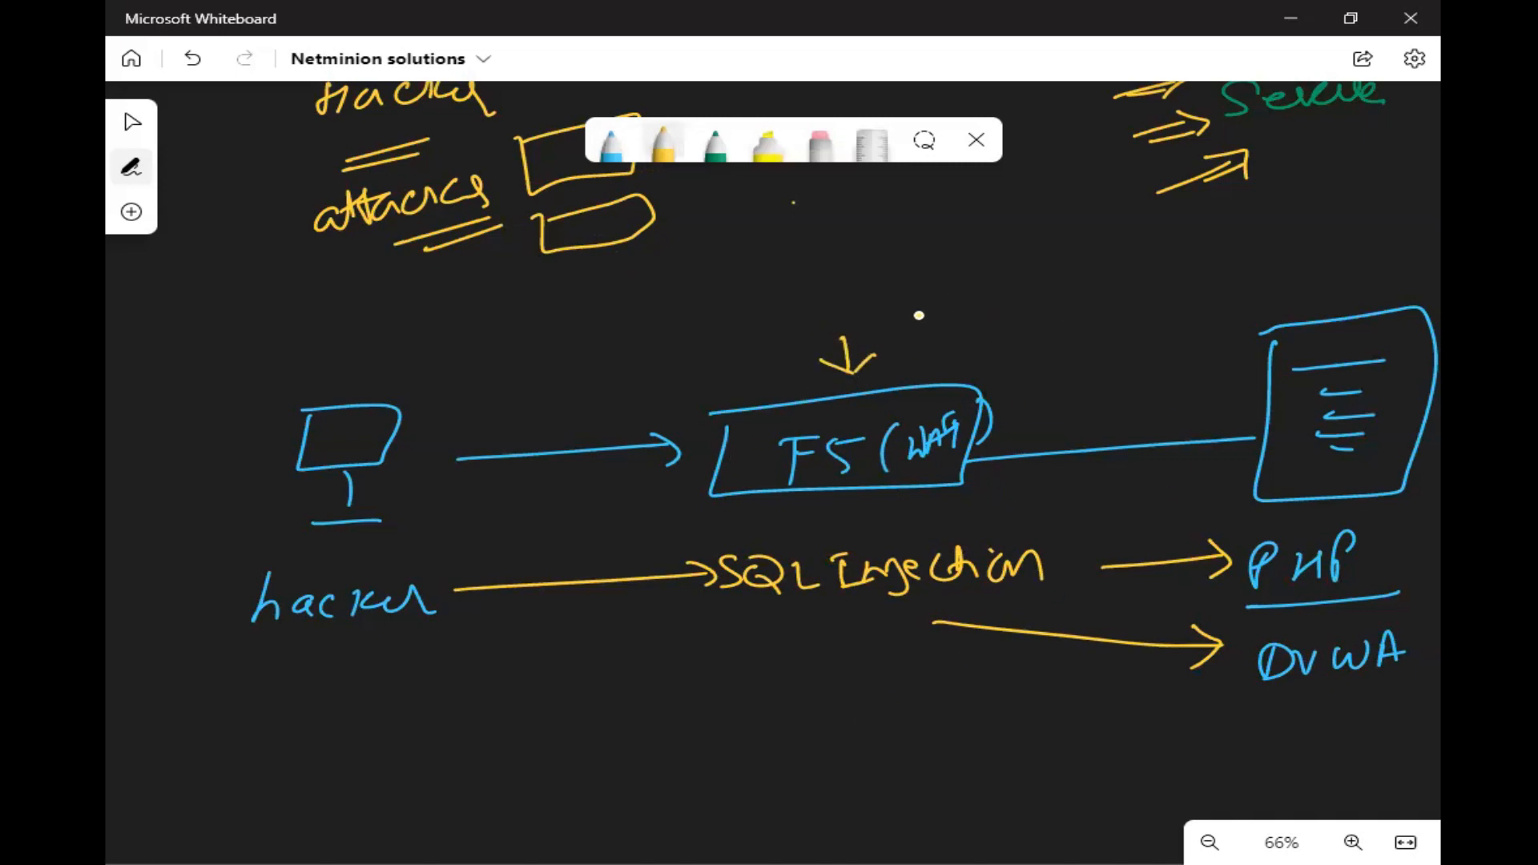
- Mark the F5 box in yellow with circled ticks above and below it, a double underline, and a double-underlined "attack" label
mouse_move(924, 308)
left_mouse_down()
mouse_move(958, 280)
mouse_move(906, 258)
mouse_move(974, 265)
mouse_move(1031, 301)
mouse_move(1070, 276)
mouse_move(1189, 277)
left_mouse_up()
left_click_drag(1026, 356, 1186, 323)
left_click_drag(1064, 359, 1202, 339)
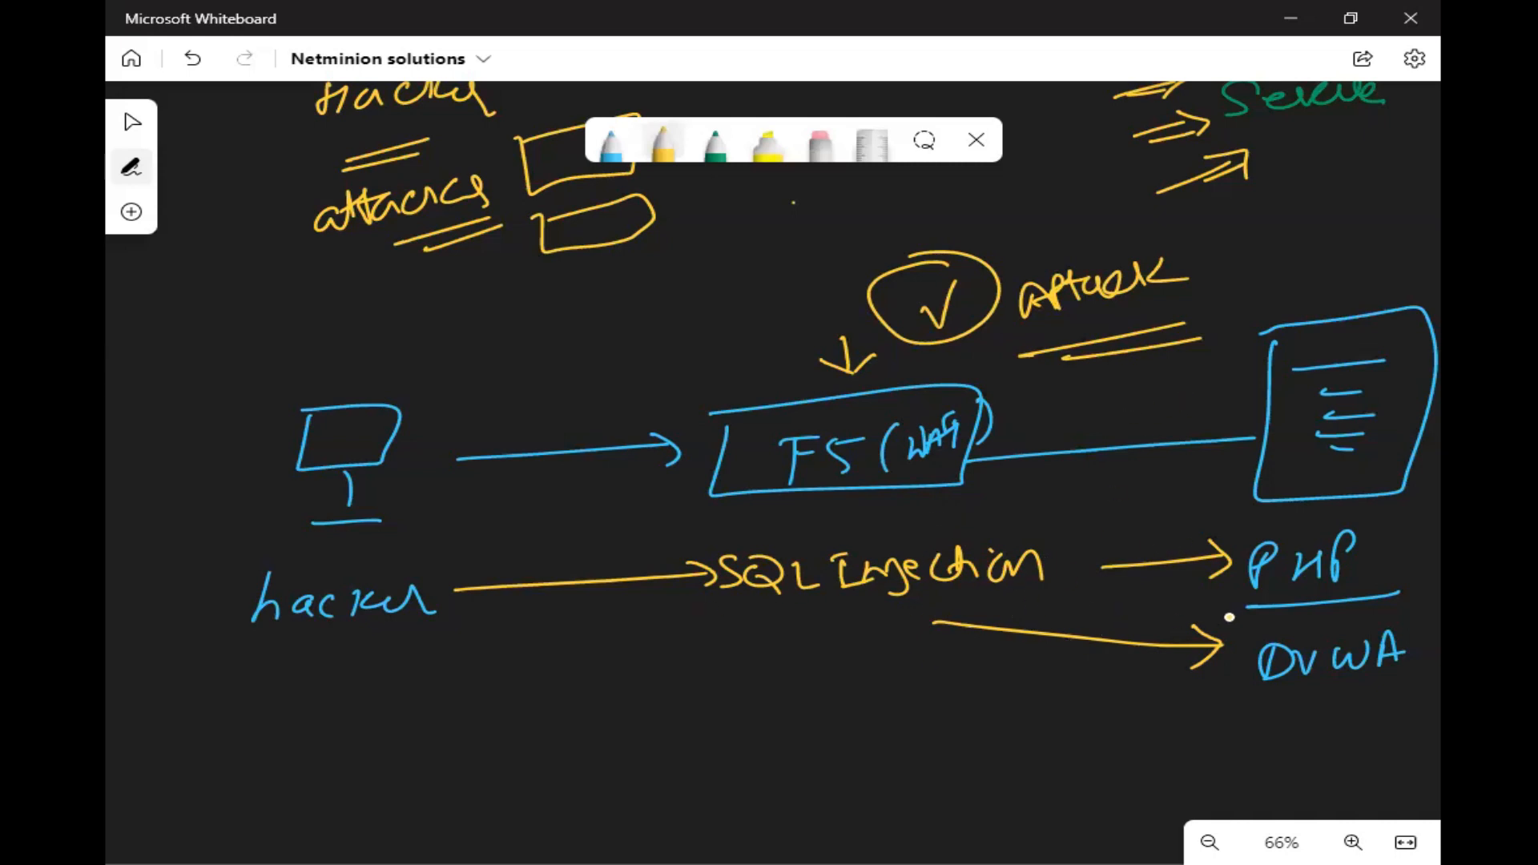
left_click_drag(797, 506, 909, 495)
left_click_drag(806, 517, 1016, 479)
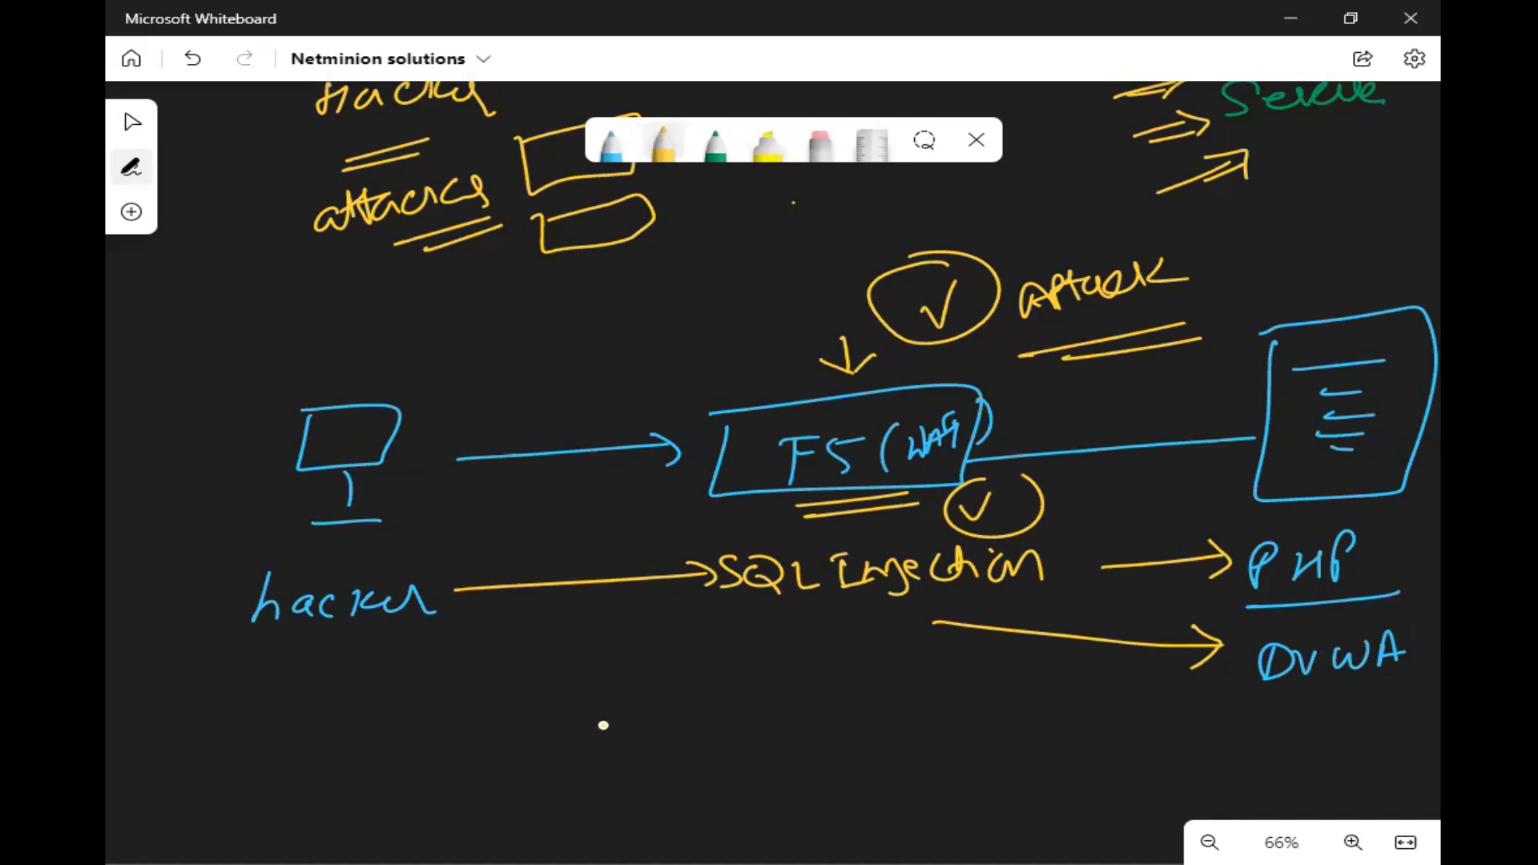
- Draw a yellow login form with two input fields in the blank area below the network diagram
left_click(132, 121)
left_click_drag(871, 494, 899, 238)
left_click_drag(901, 584, 825, 420)
left_click(659, 149)
mouse_move(267, 456)
left_mouse_down()
mouse_move(264, 653)
mouse_move(453, 540)
mouse_move(277, 454)
left_mouse_up()
mouse_move(331, 525)
left_mouse_down()
mouse_move(291, 505)
mouse_move(287, 531)
mouse_move(392, 580)
mouse_move(290, 556)
left_mouse_up()
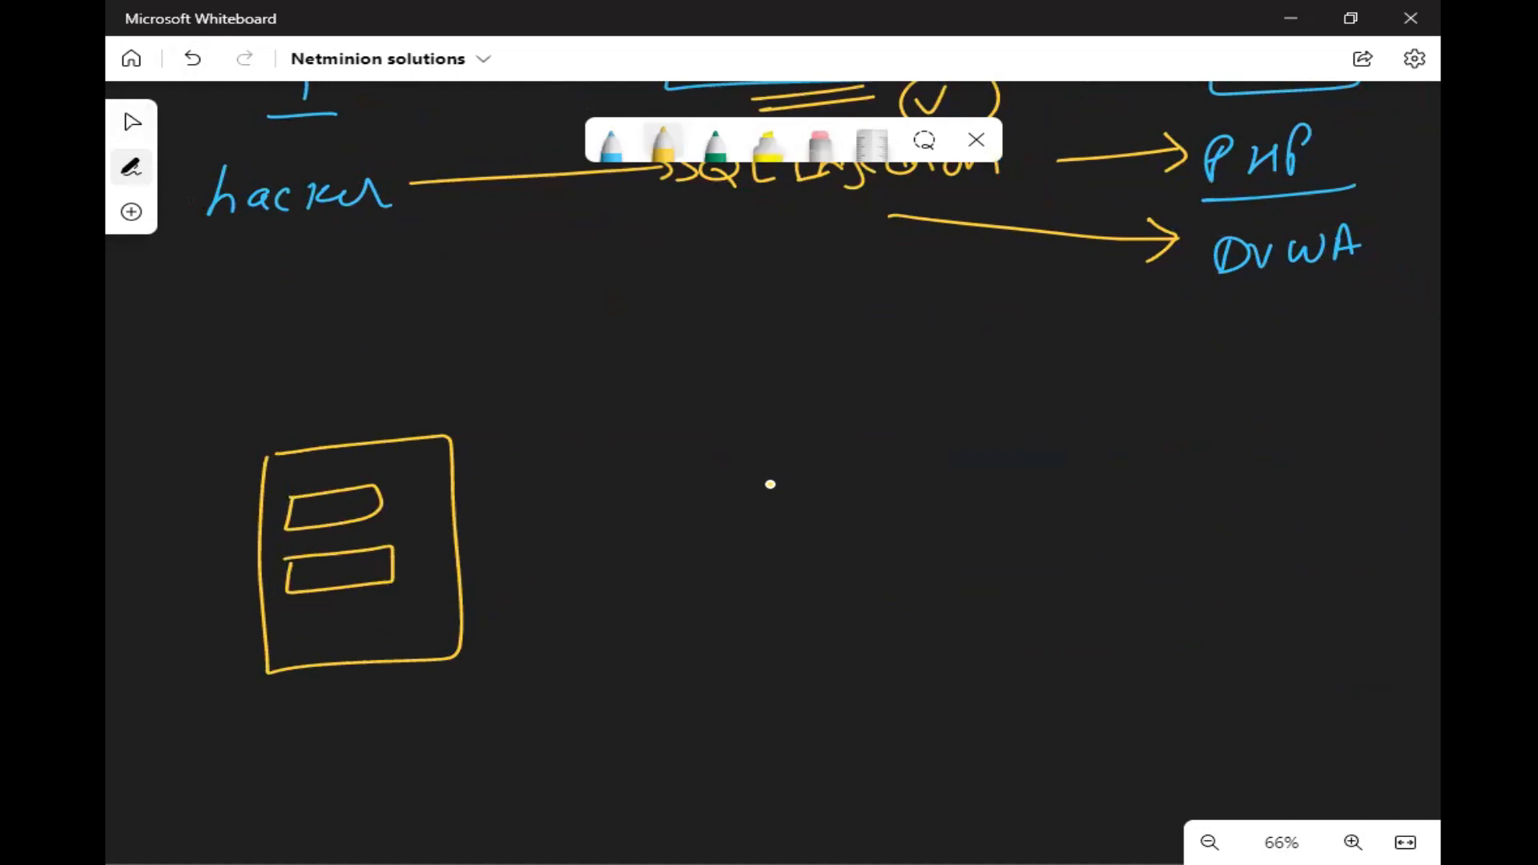
- Label the form's first field "username parameter", write "SQL Injection attack" in quotes beside it, and return to the BIG-IP policies list
mouse_move(521, 452)
left_mouse_down()
mouse_move(365, 494)
mouse_move(353, 516)
left_mouse_up()
mouse_move(495, 500)
left_mouse_down()
mouse_move(783, 481)
mouse_move(886, 501)
left_mouse_up()
mouse_move(653, 554)
left_mouse_down()
mouse_move(619, 589)
mouse_move(728, 586)
left_mouse_up()
mouse_move(741, 551)
left_mouse_down()
mouse_move(775, 574)
mouse_move(941, 533)
mouse_move(979, 552)
mouse_move(1075, 536)
mouse_move(1123, 505)
mouse_move(1191, 533)
mouse_move(1208, 521)
left_mouse_up()
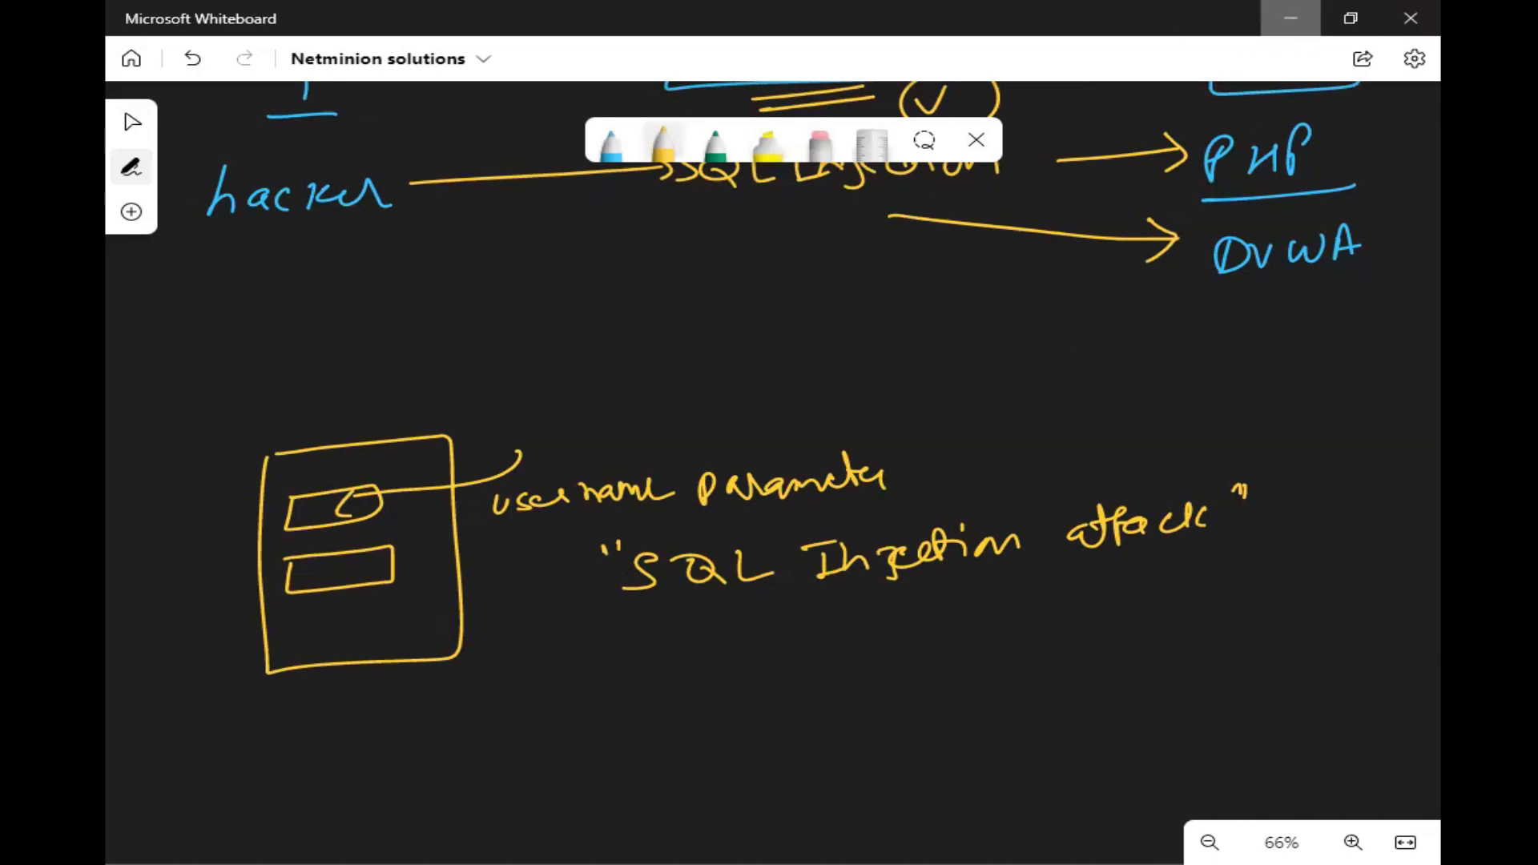
left_click(1290, 17)
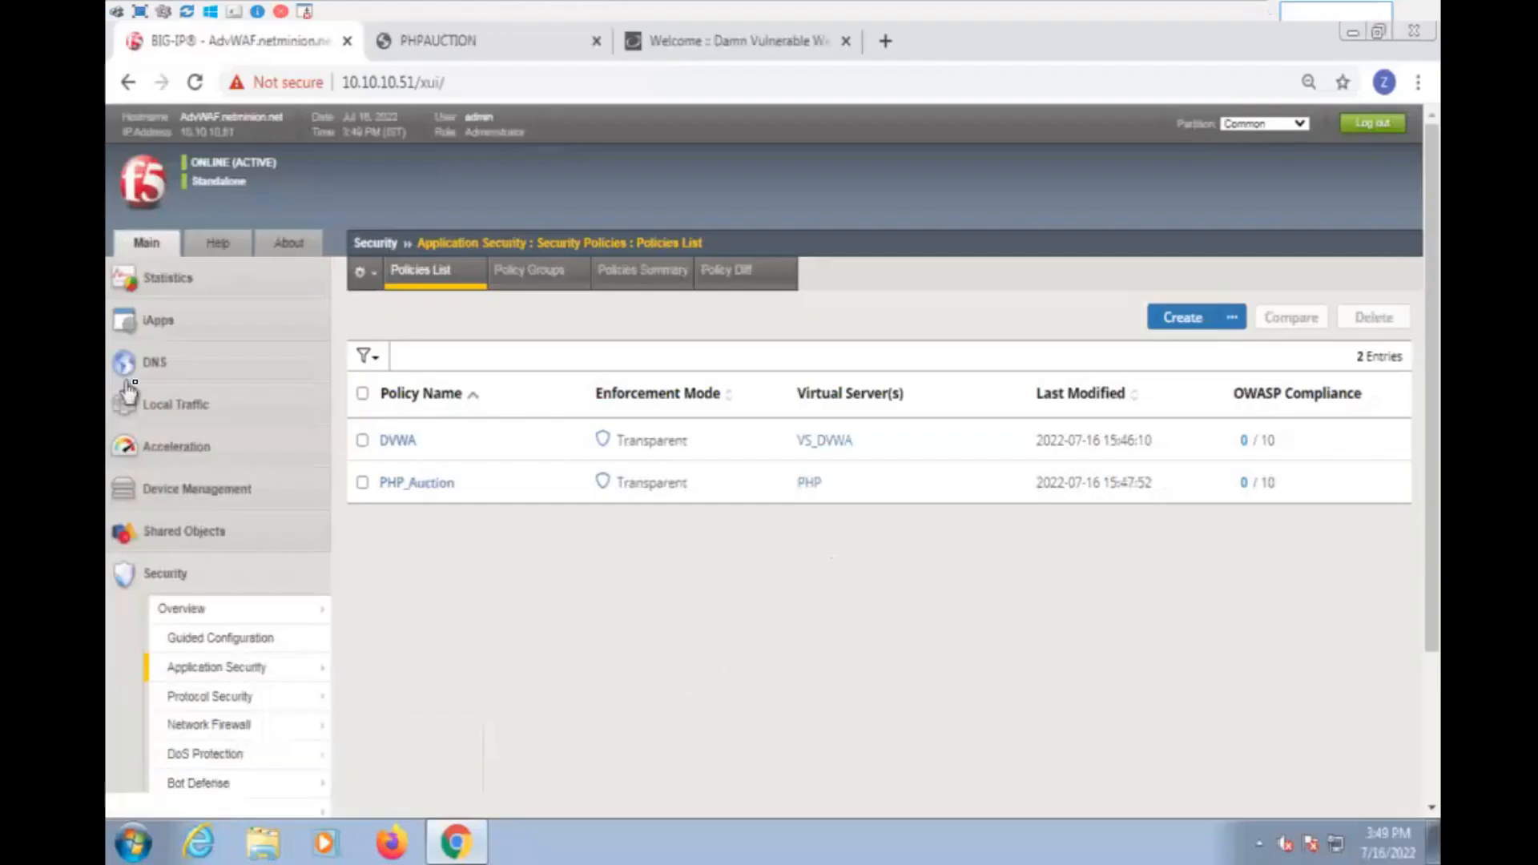
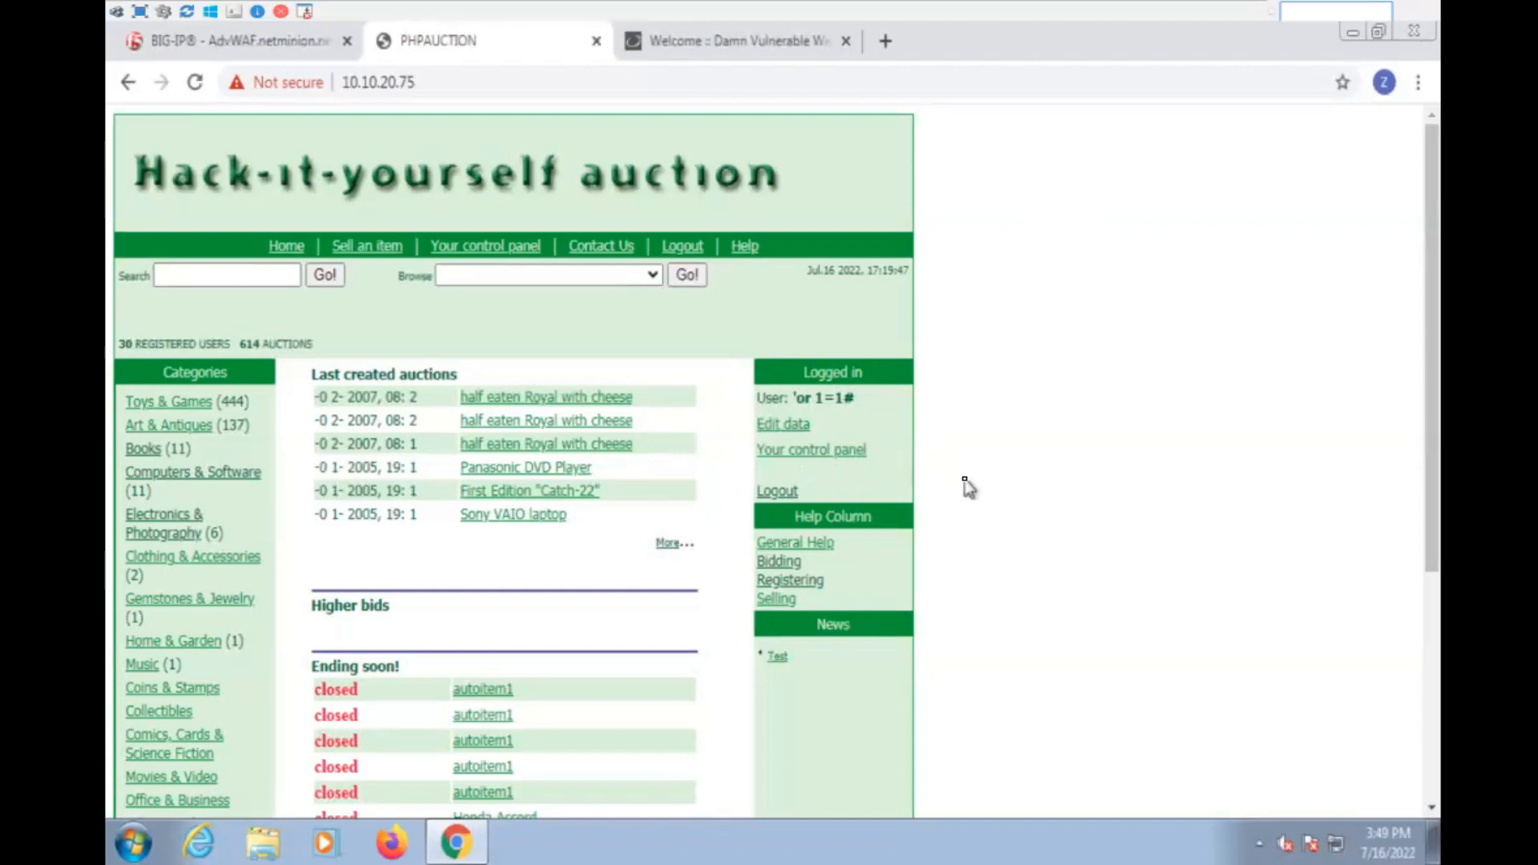
- Open the logged-in user's control panel on the Hack-it-yourself auction site
left_click(497, 247)
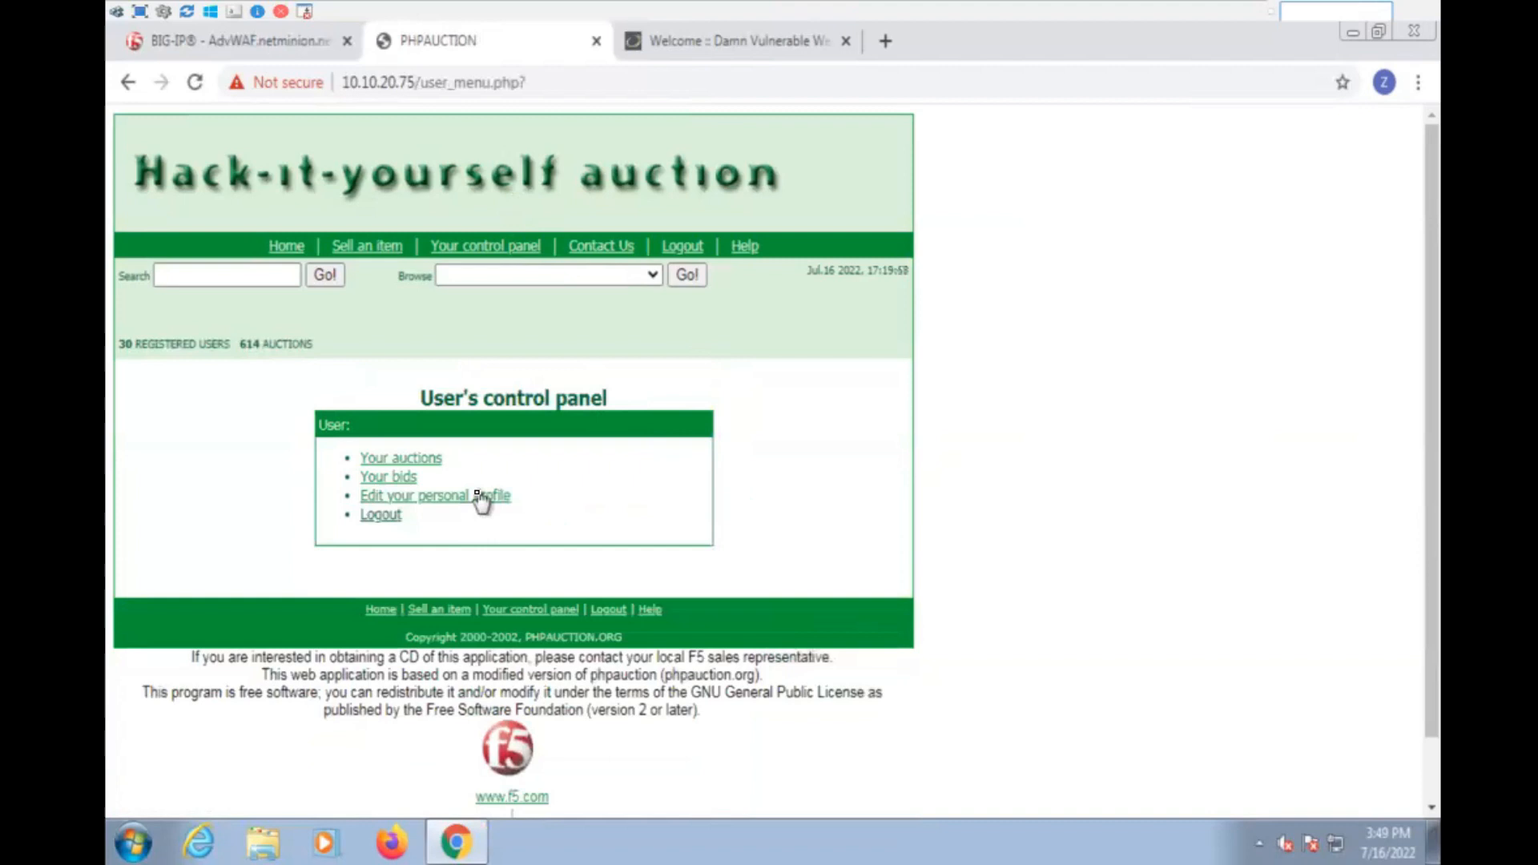
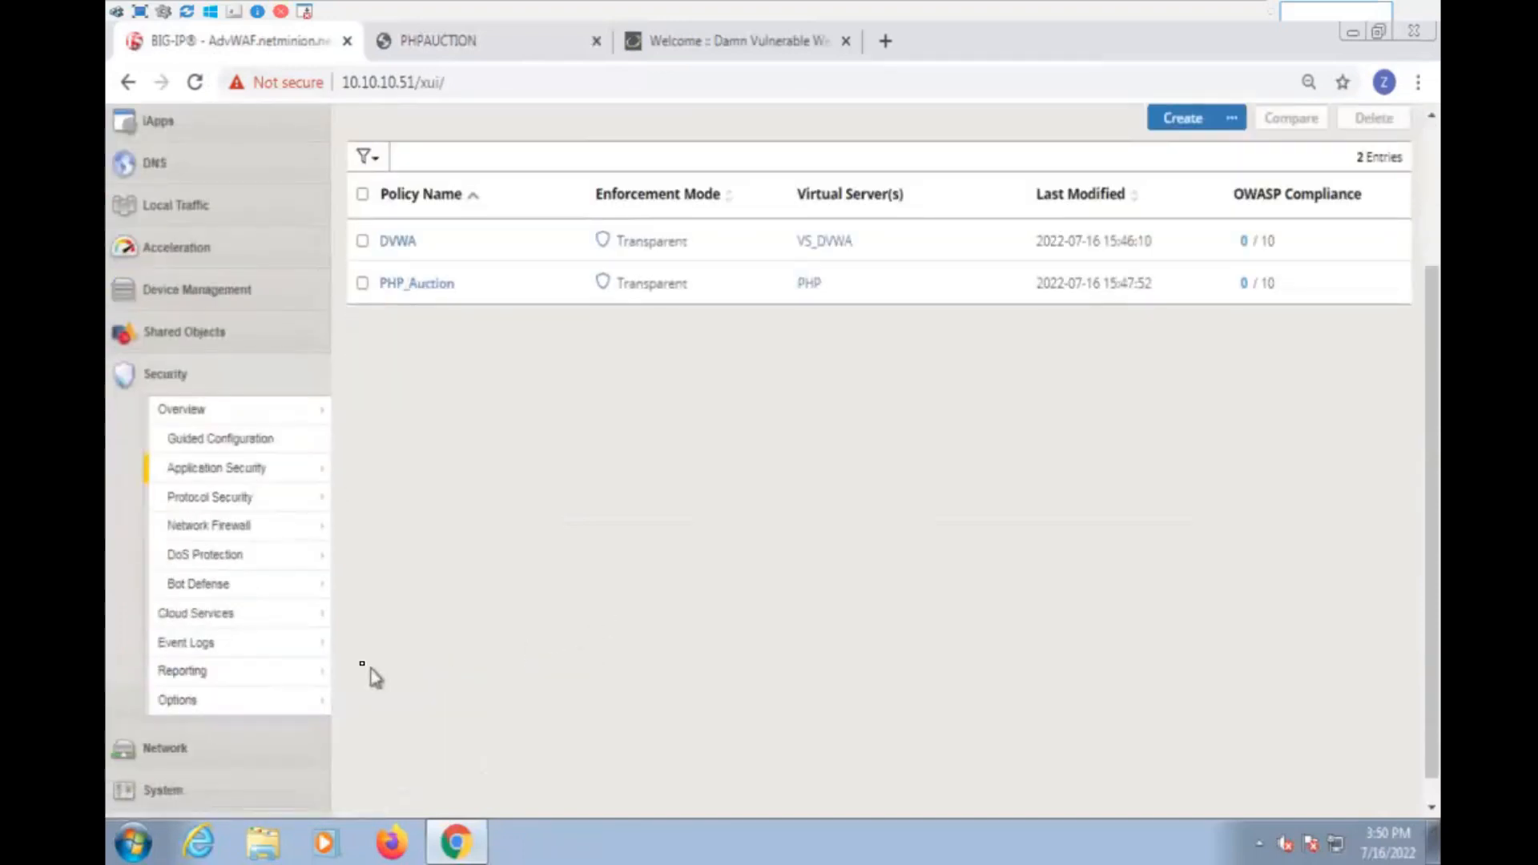
- Open the application request event logs and filter them by the /Common/PHP_Auction security policy
left_click(248, 655)
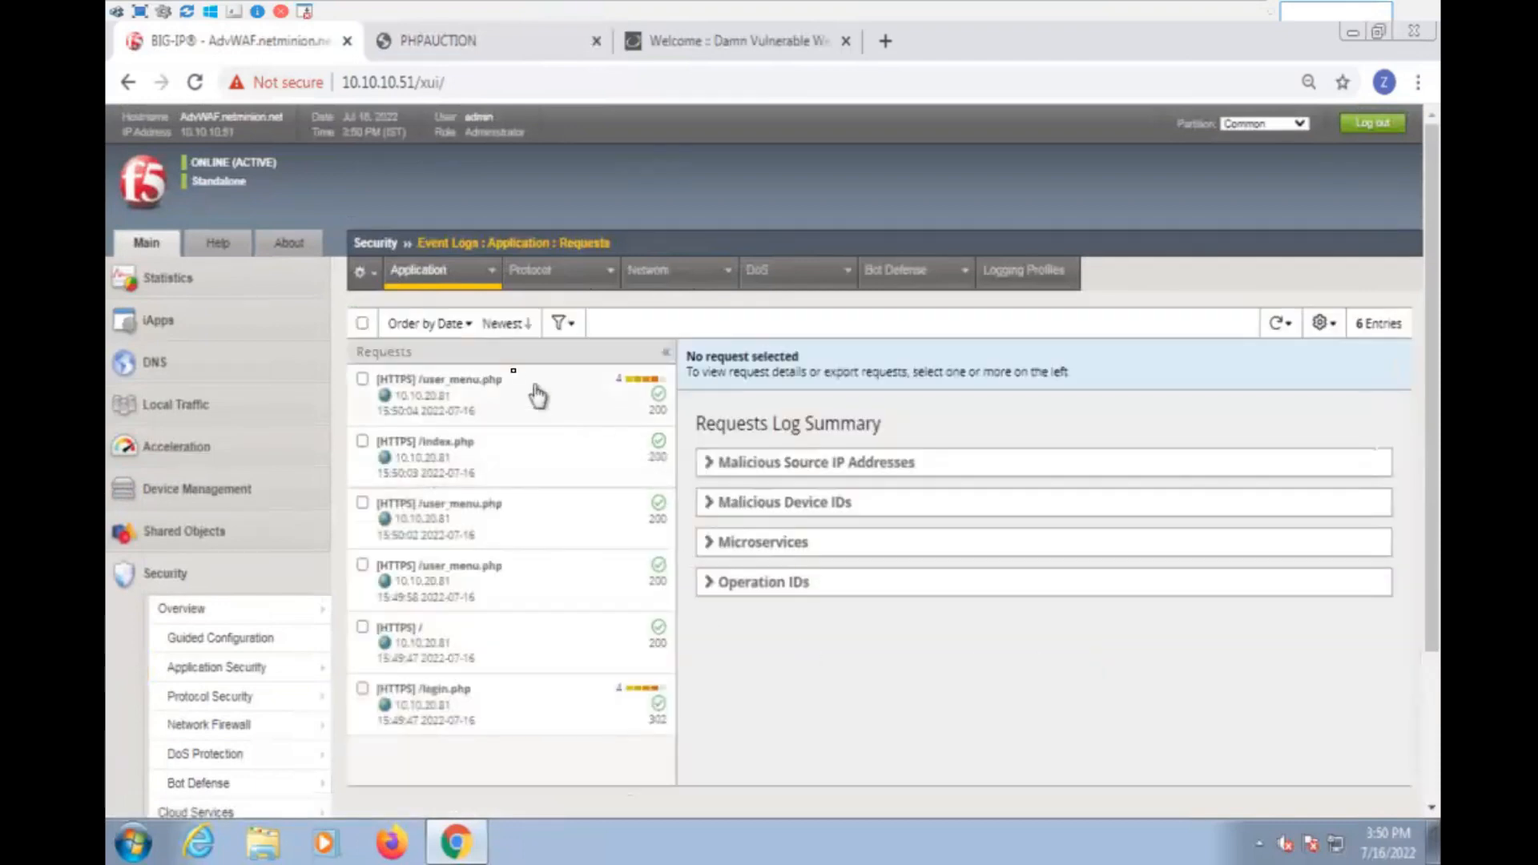
left_click(574, 335)
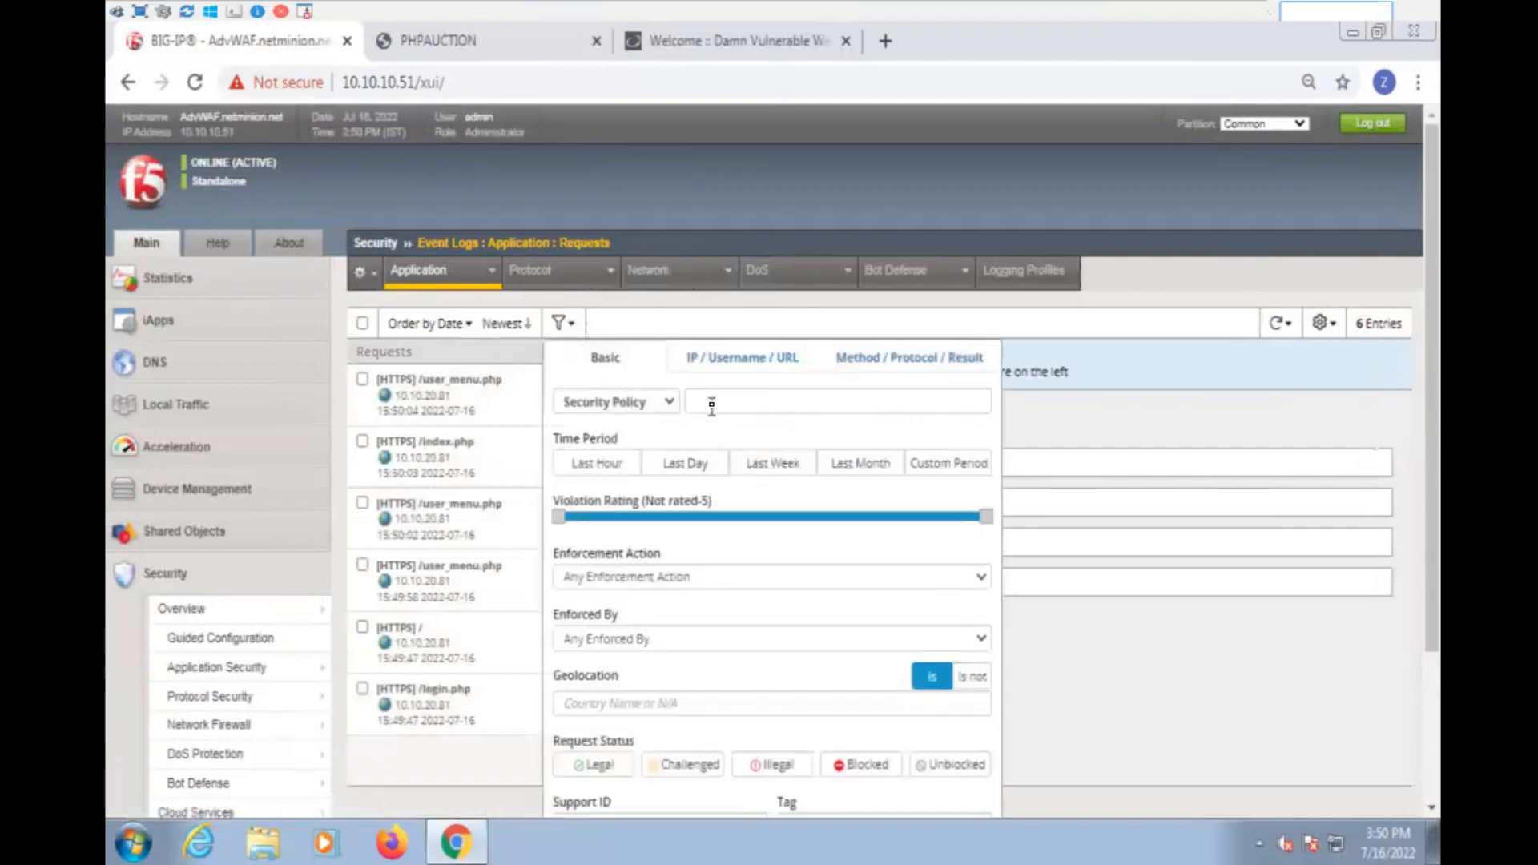
left_click(710, 403)
left_click(745, 471)
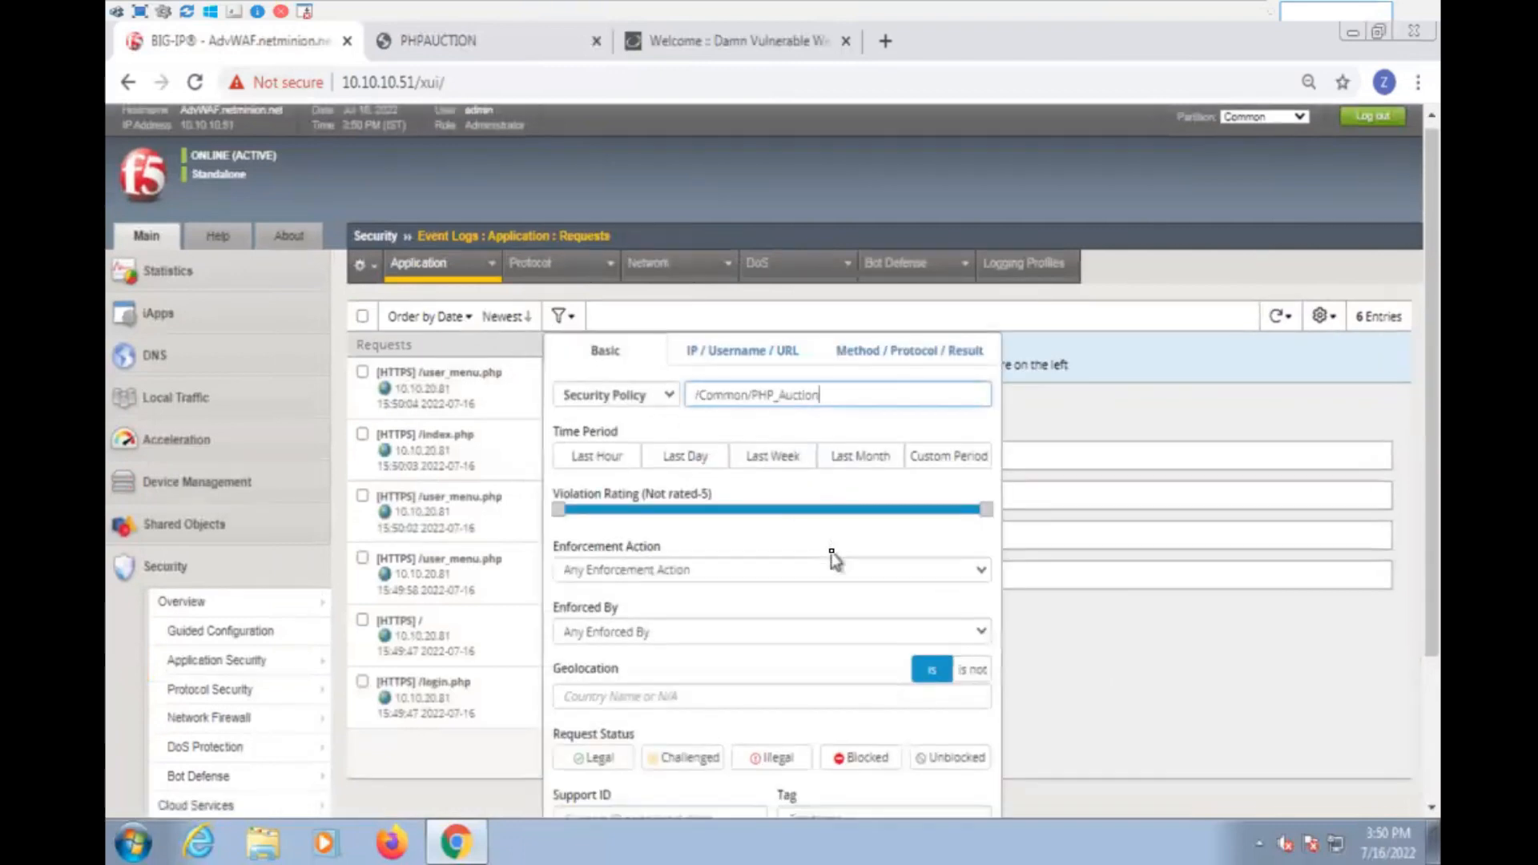
scroll(831, 556, "down", 3)
left_click(594, 670)
scroll(1024, 604, "up", 3)
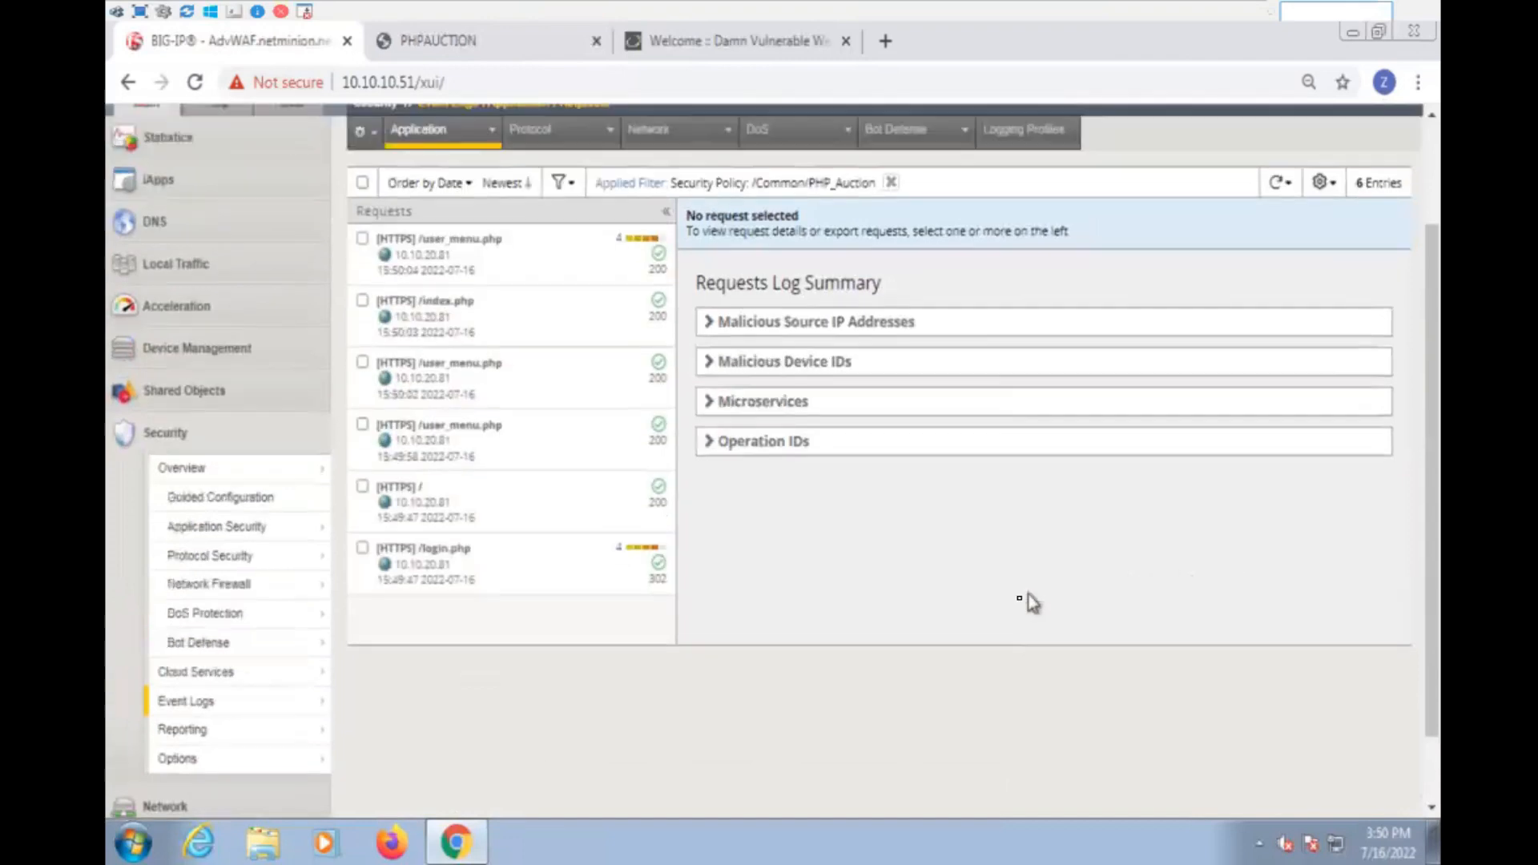
- Open the details of the newest /user_menu.php request from the log in a separate browser tab
left_click(503, 330)
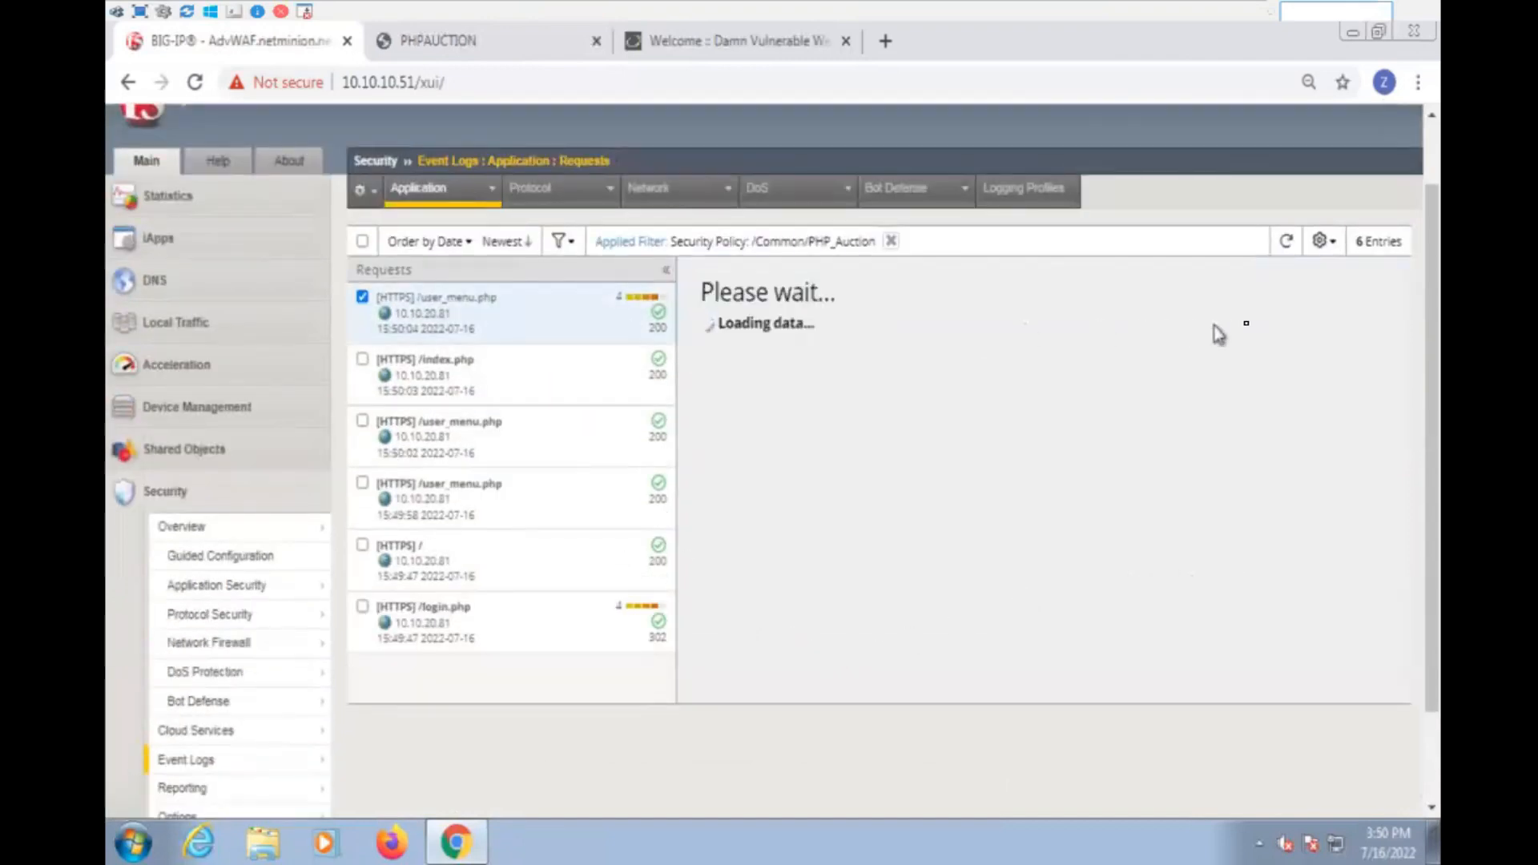
left_click(1379, 283)
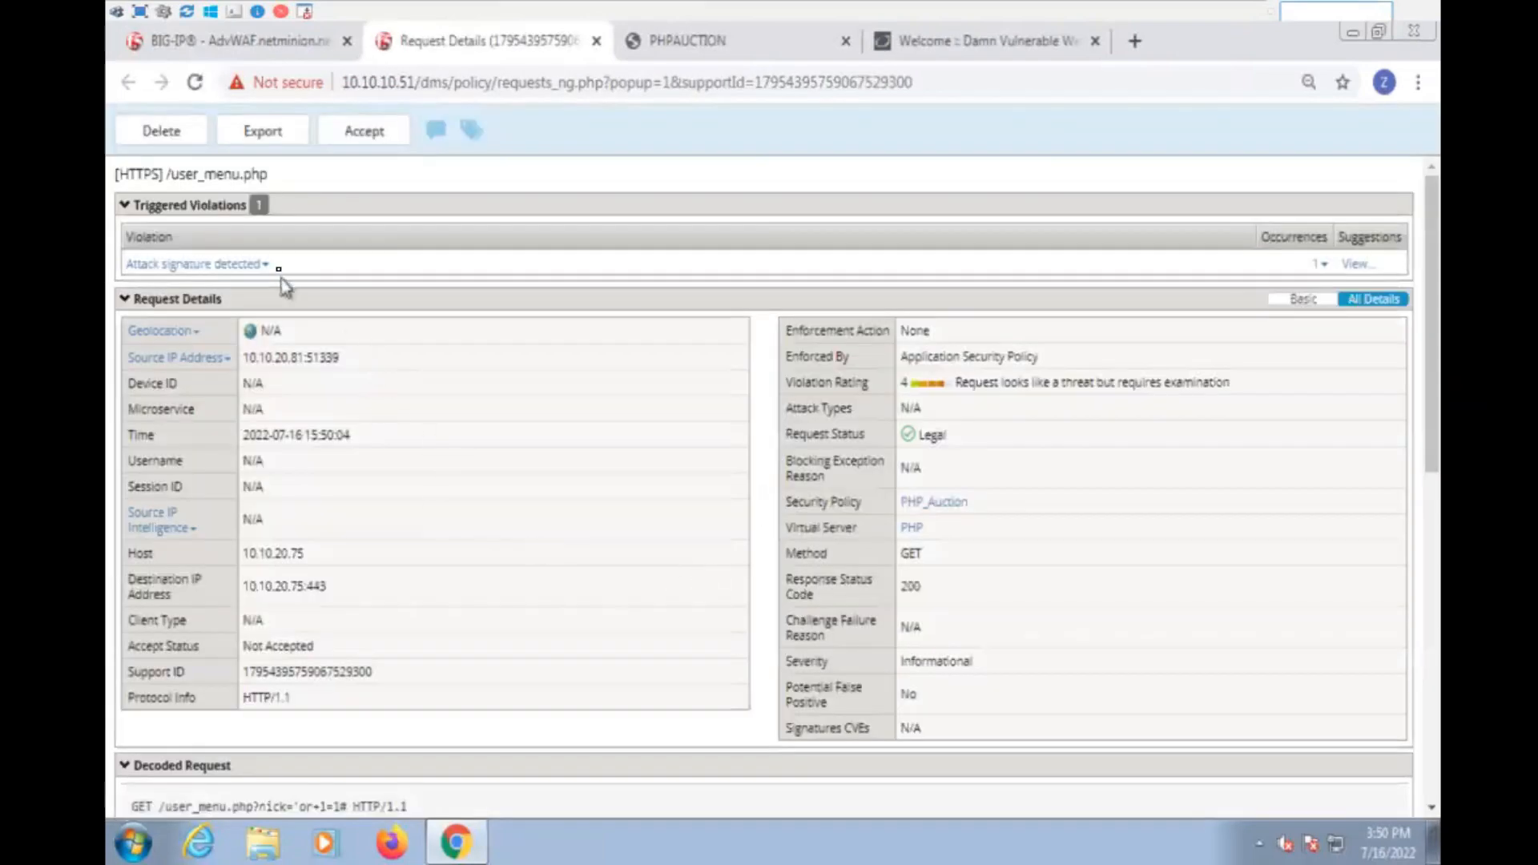
left_click_drag(281, 278, 124, 275)
left_click(123, 275)
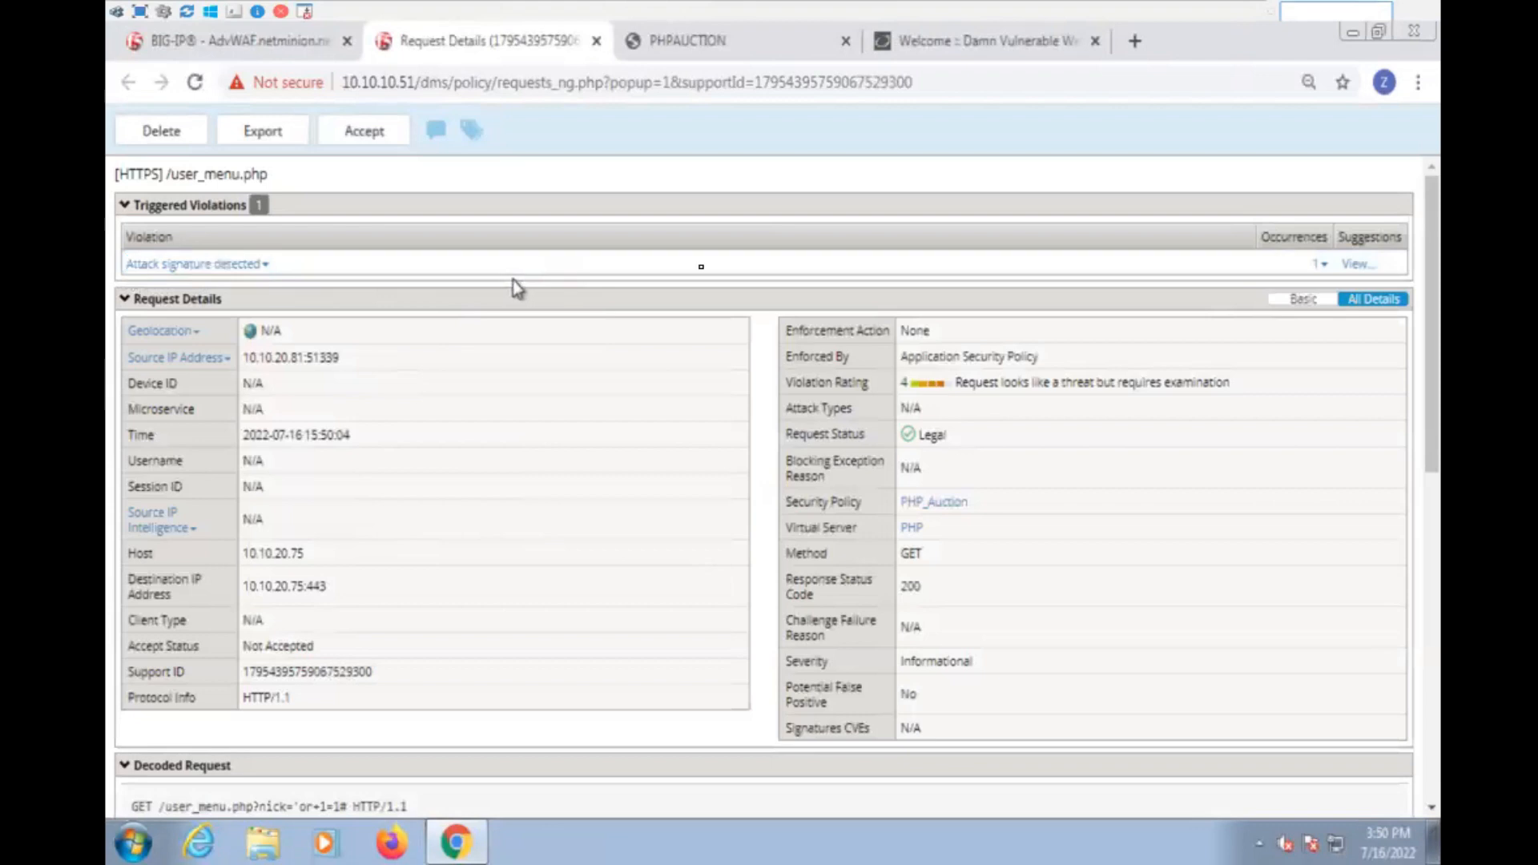
- Examine the attack signature violation's occurrence details, including the signature name, detected keyword, parameter information and applied blocking settings
left_click(1324, 266)
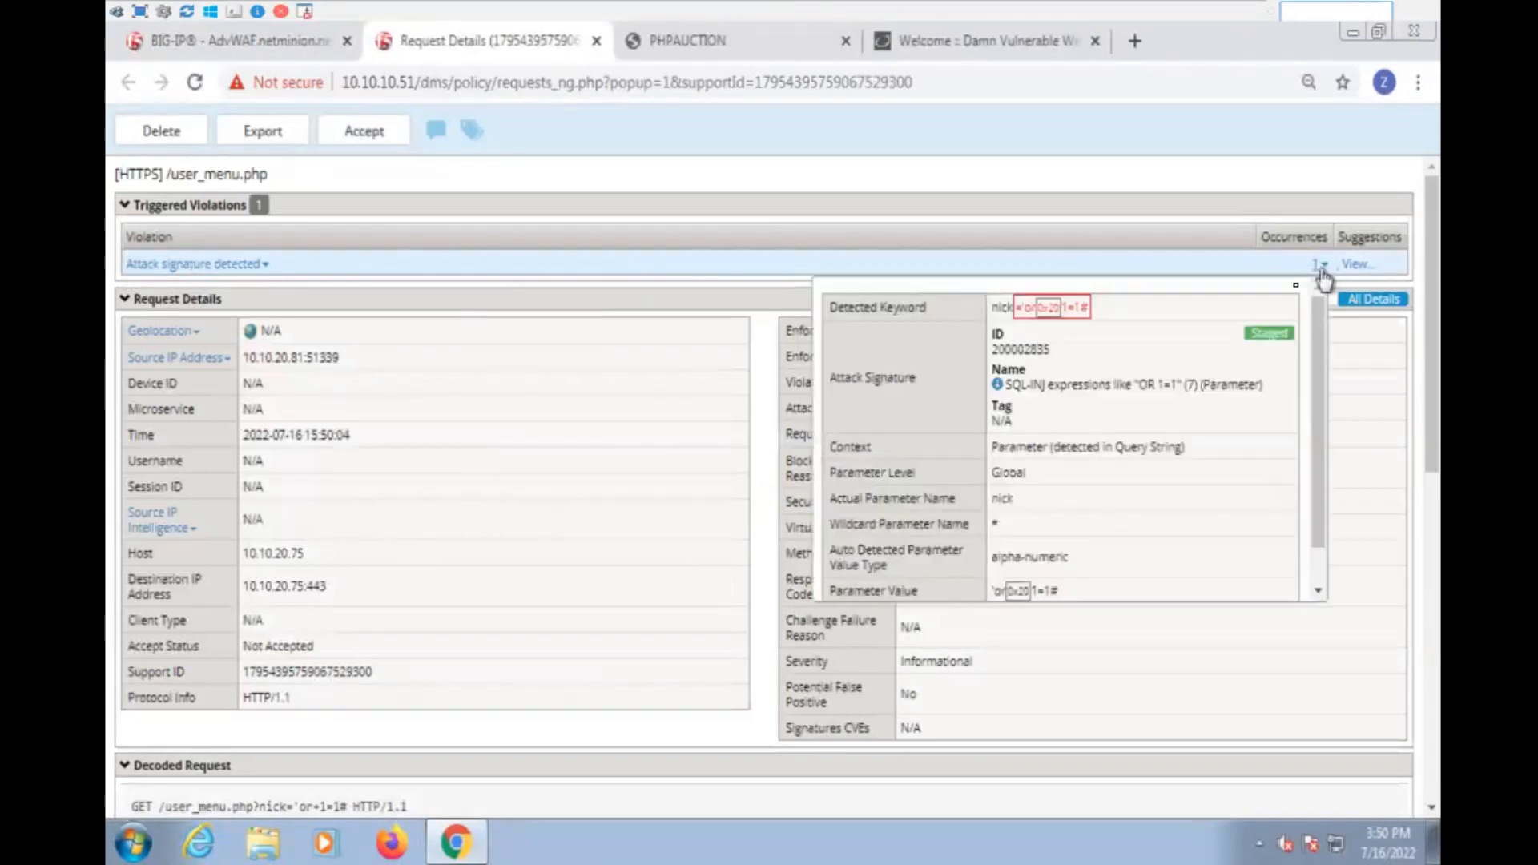
left_click_drag(1003, 385, 1116, 401)
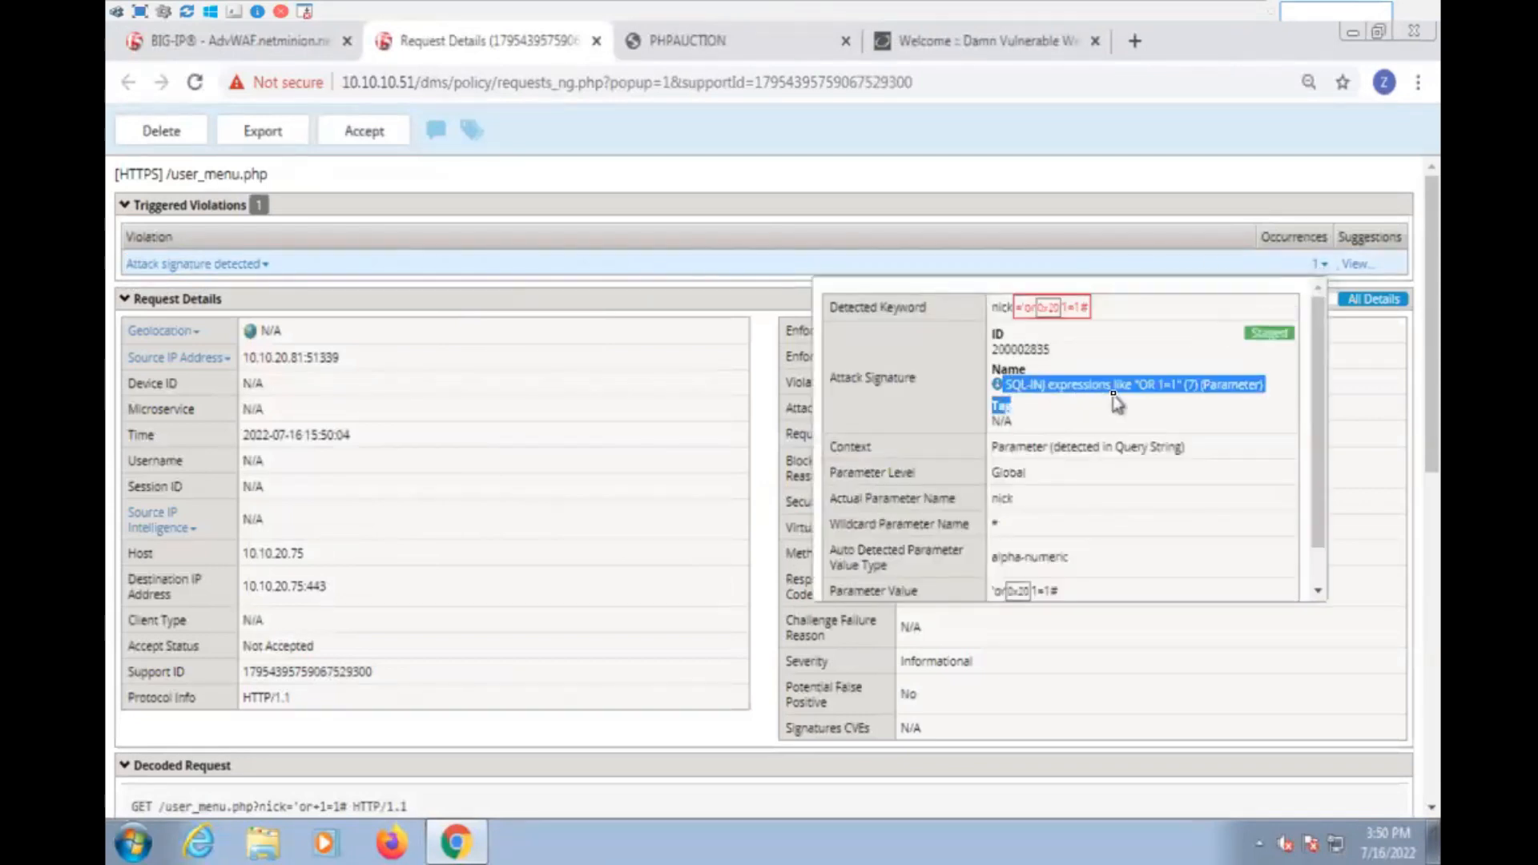
left_click_drag(1134, 385, 1188, 383)
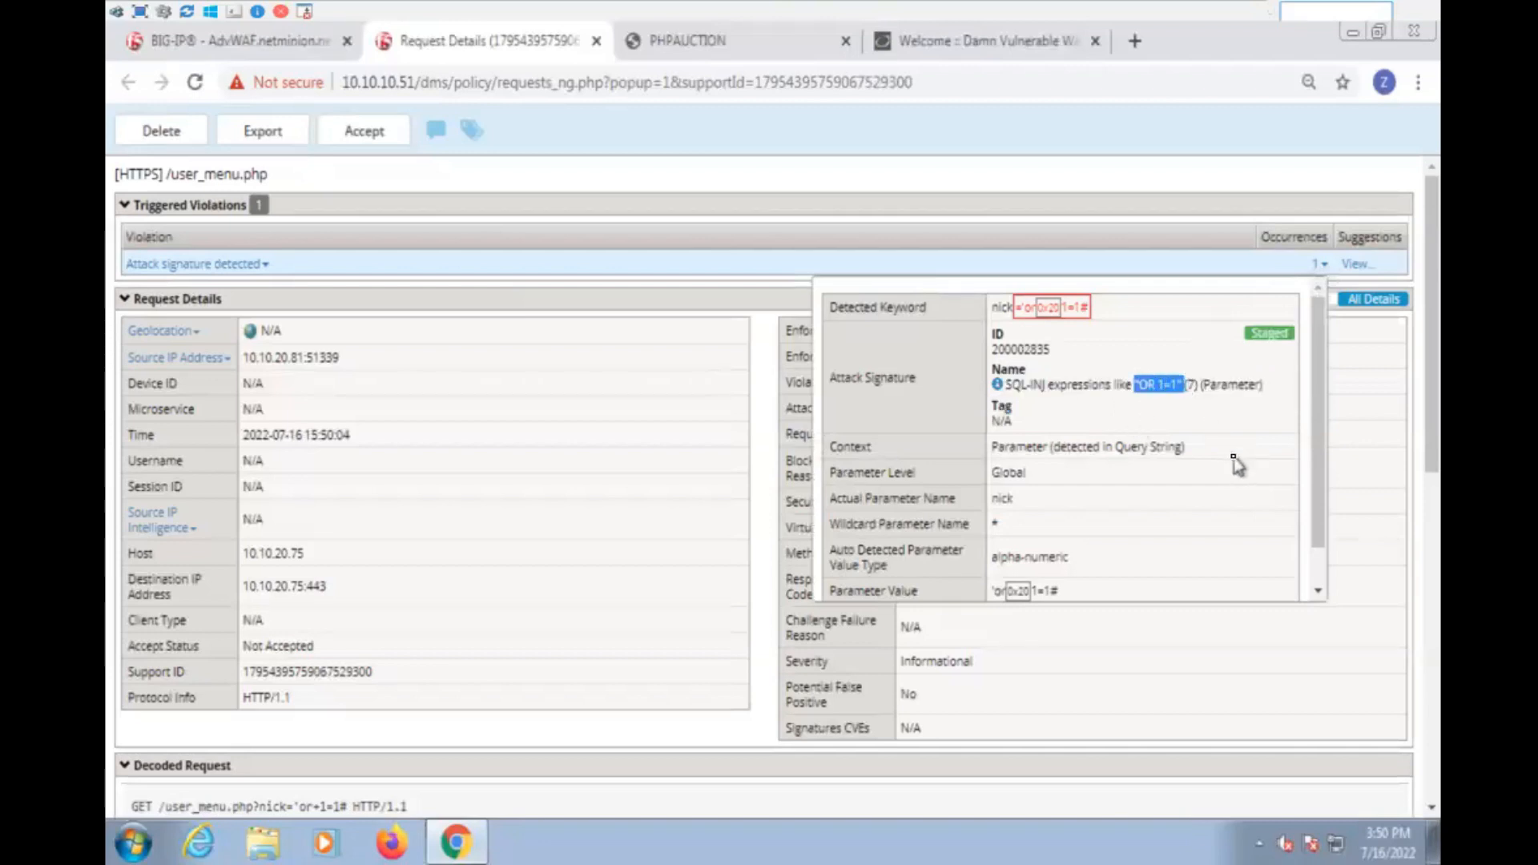
left_click(1219, 384)
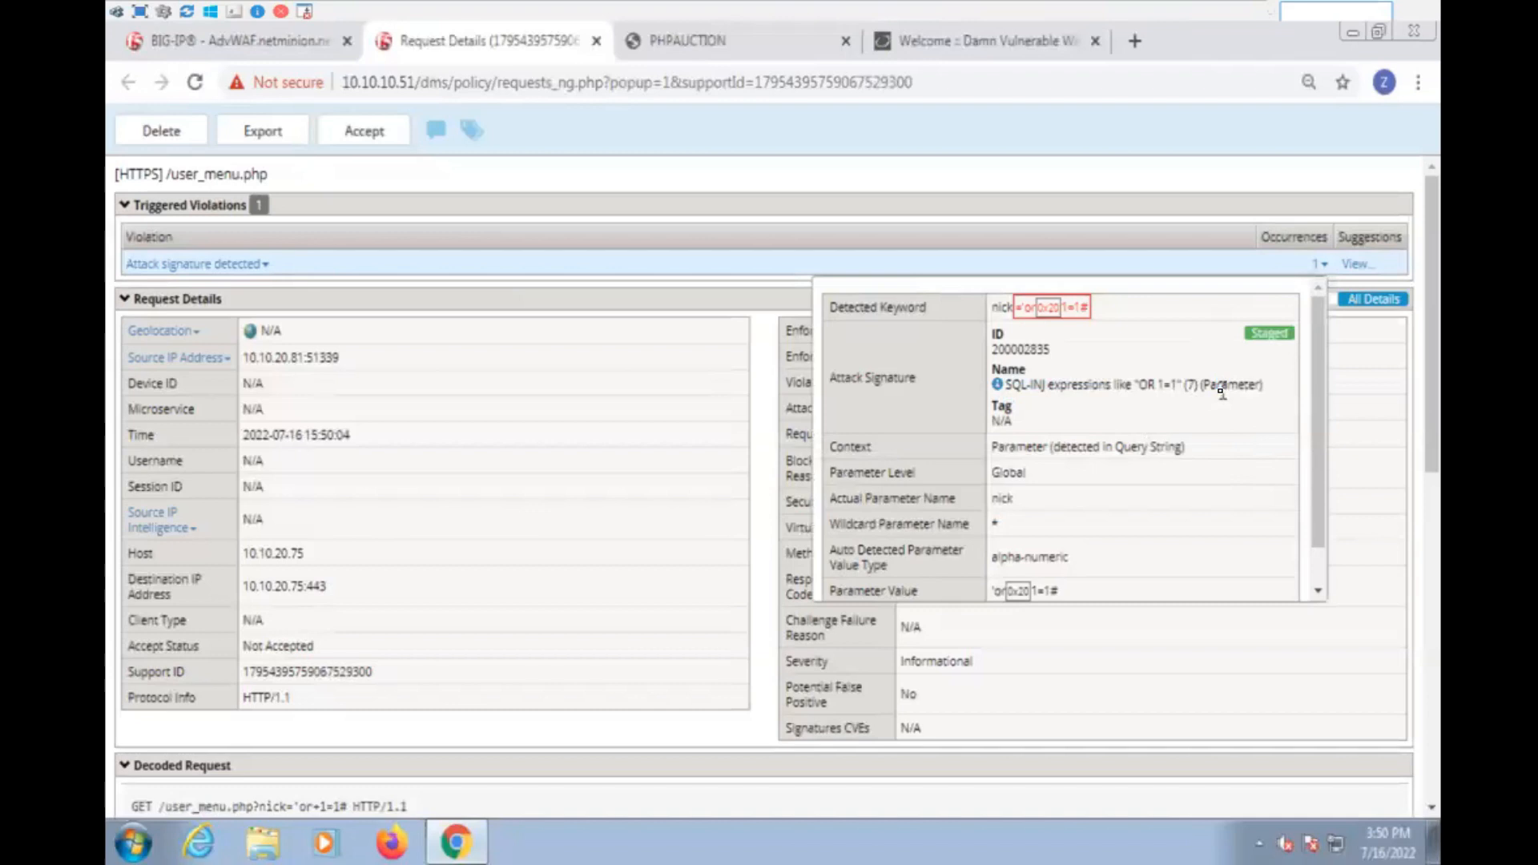
triple_click(1217, 386)
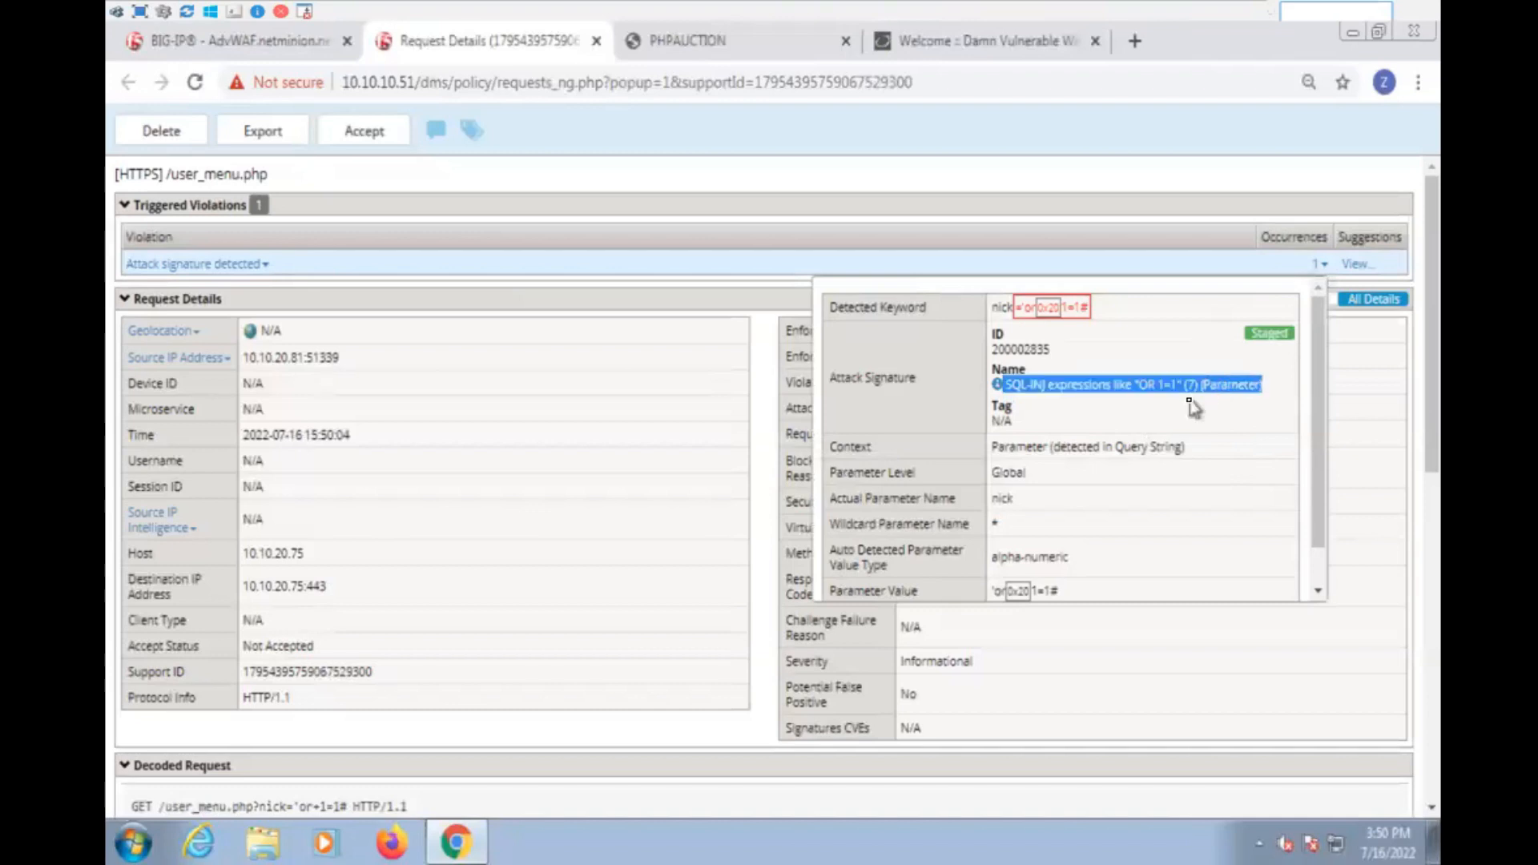
left_click(1000, 311)
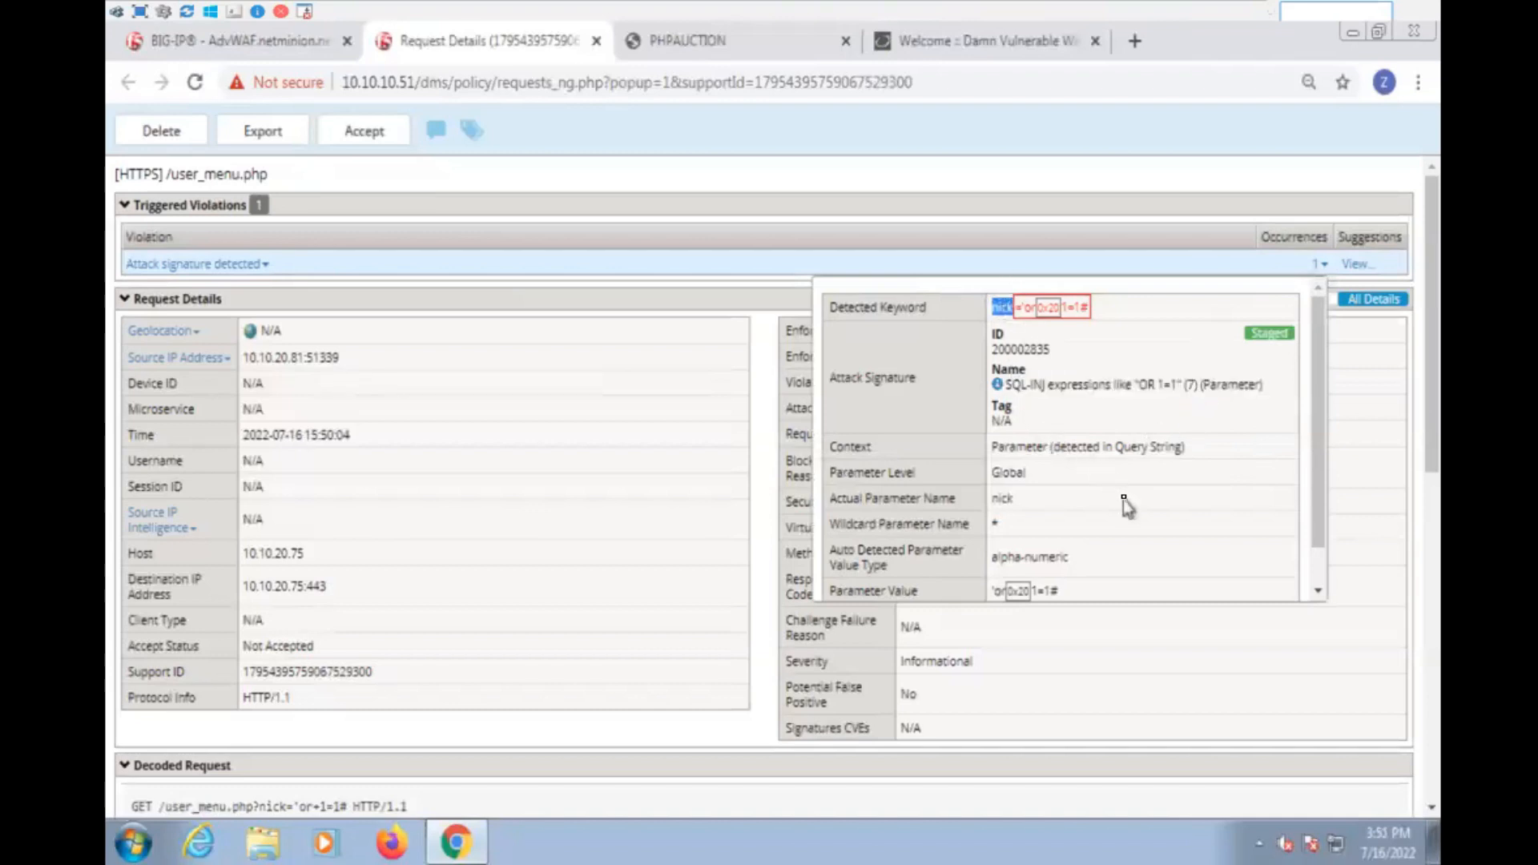
scroll(1124, 498, "down", 1)
scroll(1124, 498, "up", 1)
scroll(1128, 498, "down", 1)
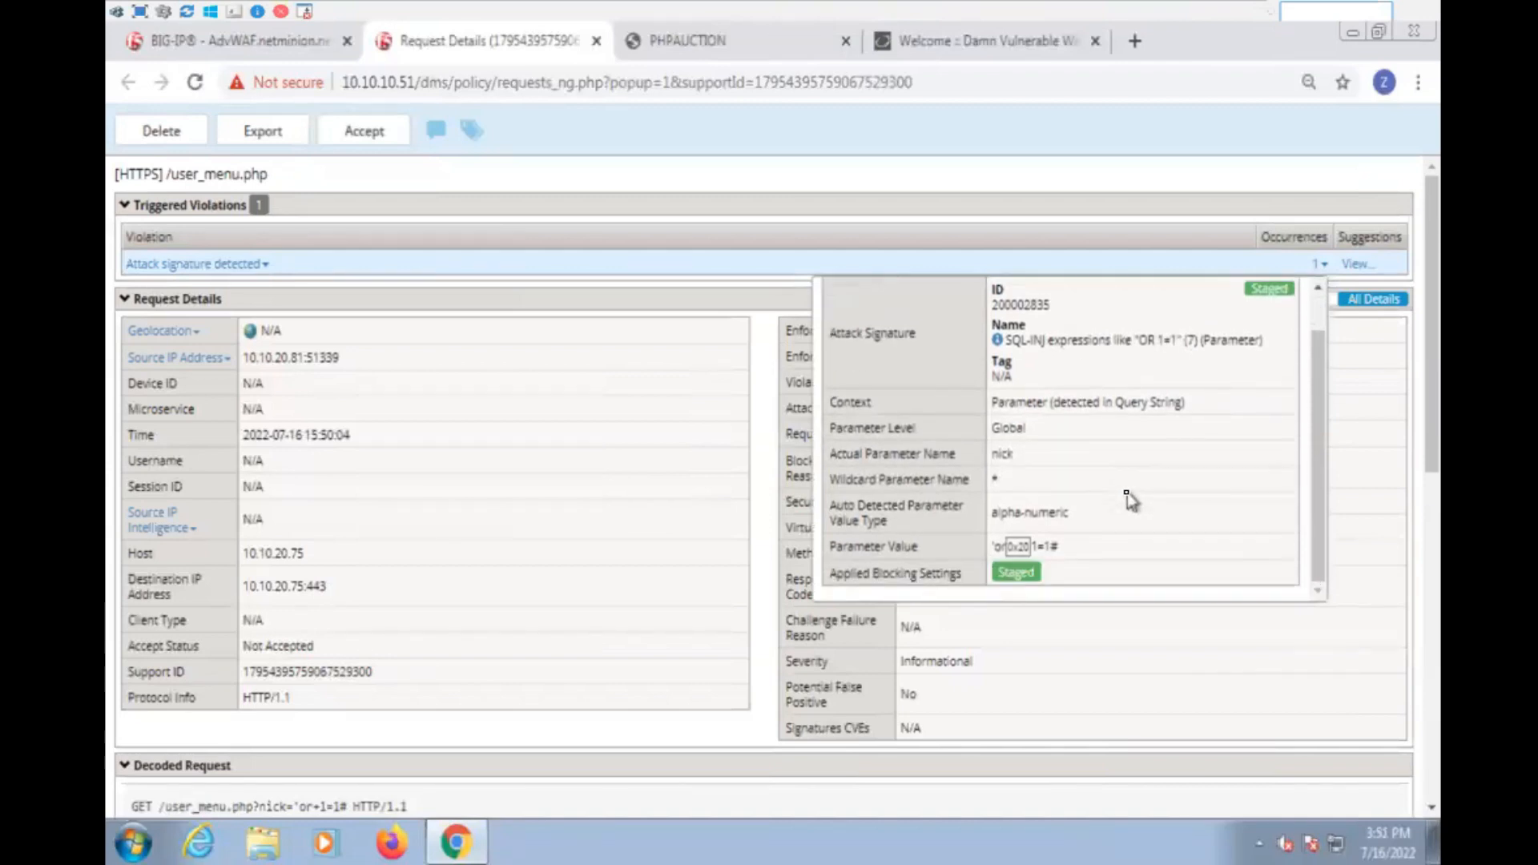
scroll(1120, 529, "up", 1)
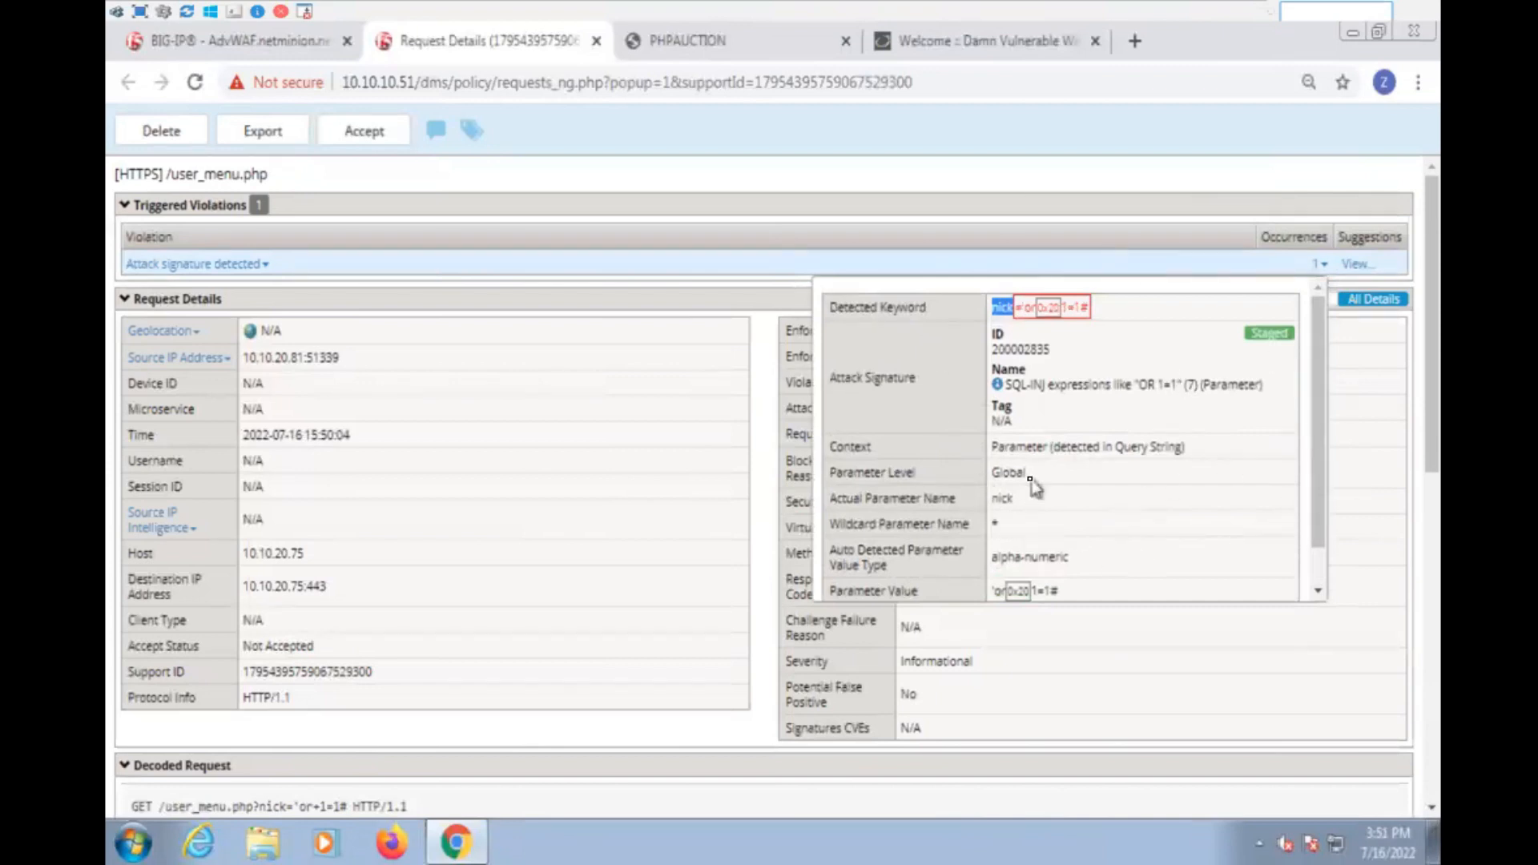
left_click(699, 397)
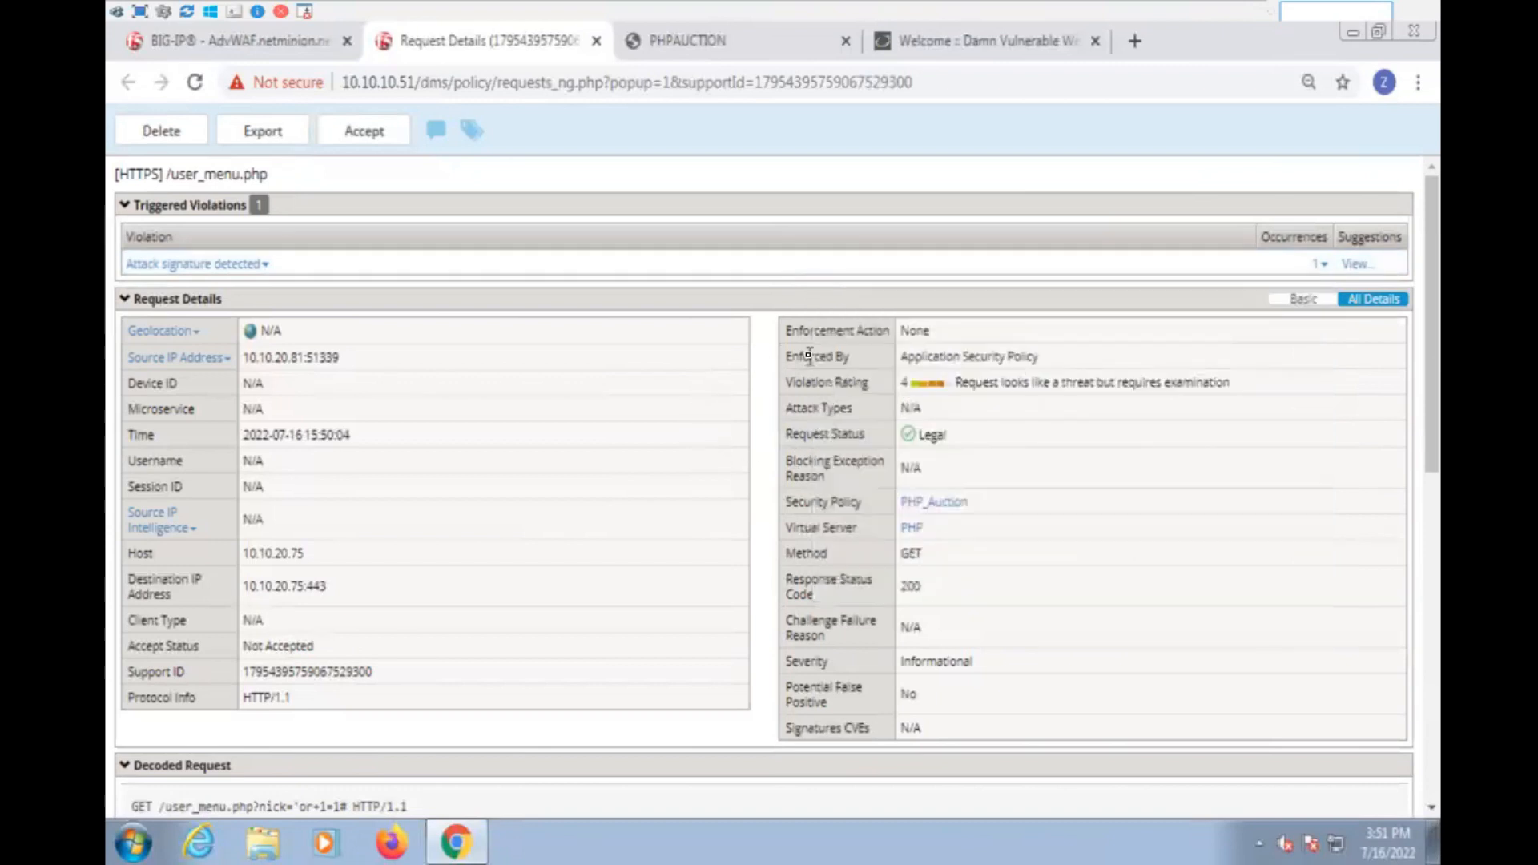
- Switch to the DVWA site and open its SQL Injection page
left_click(987, 48)
left_click(370, 546)
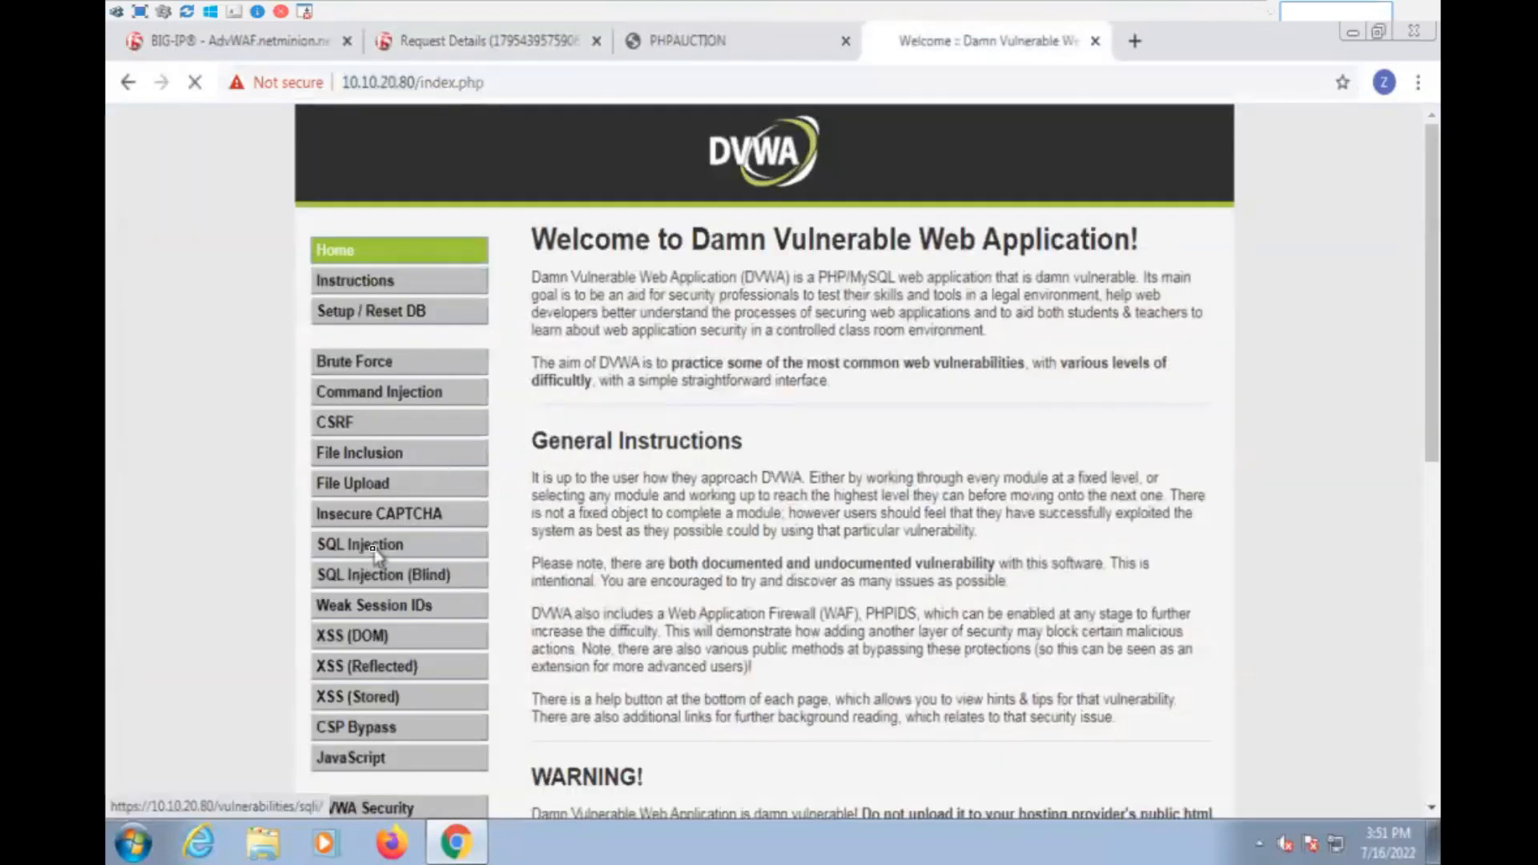
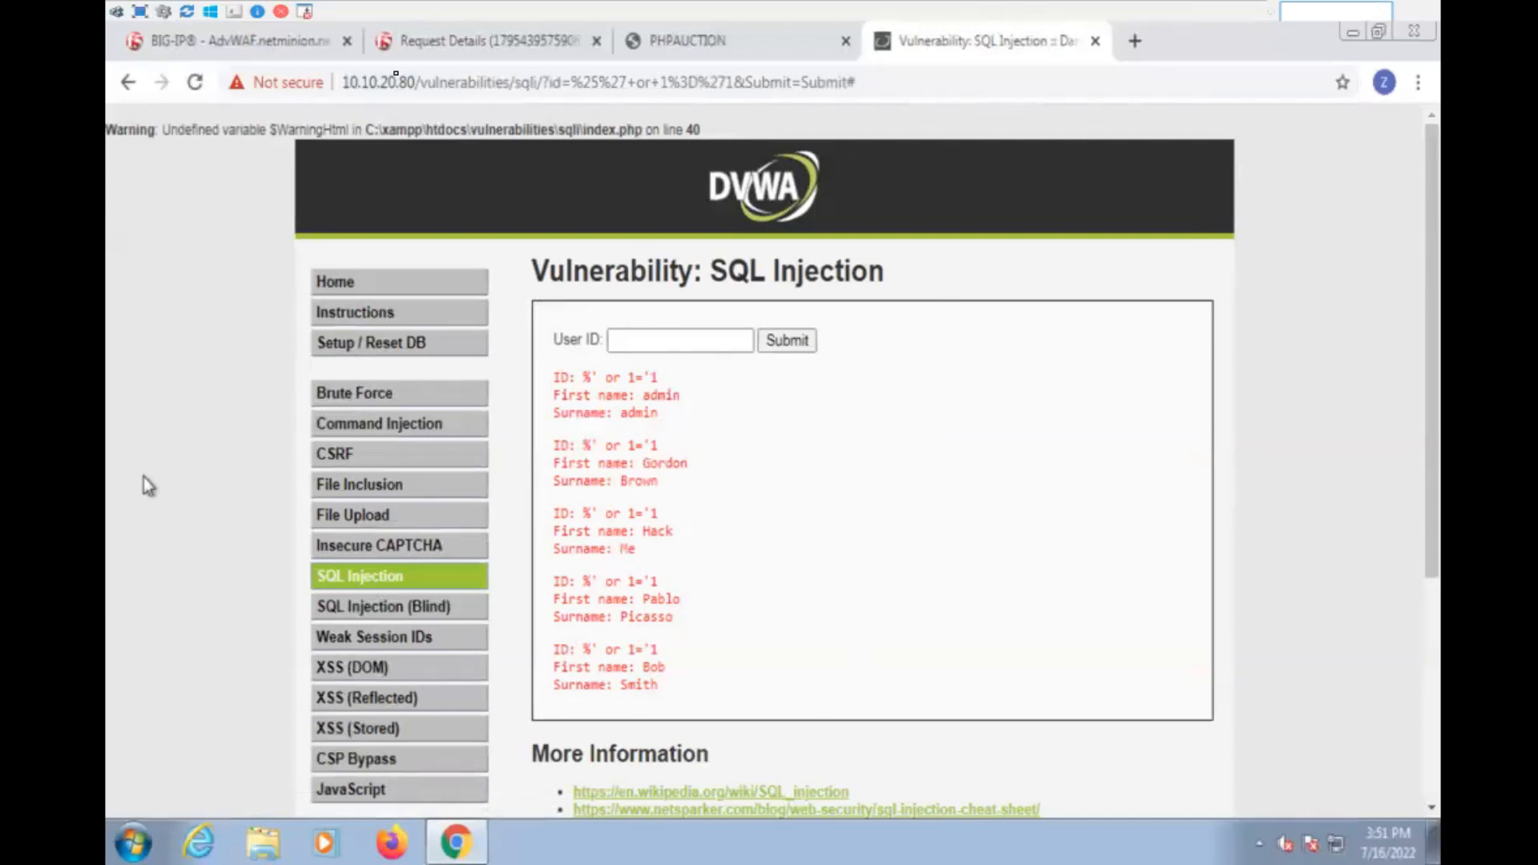
- Return to the BIG-IP request event logs and replace the current security policy filter with /Common/DVWA
left_click(243, 41)
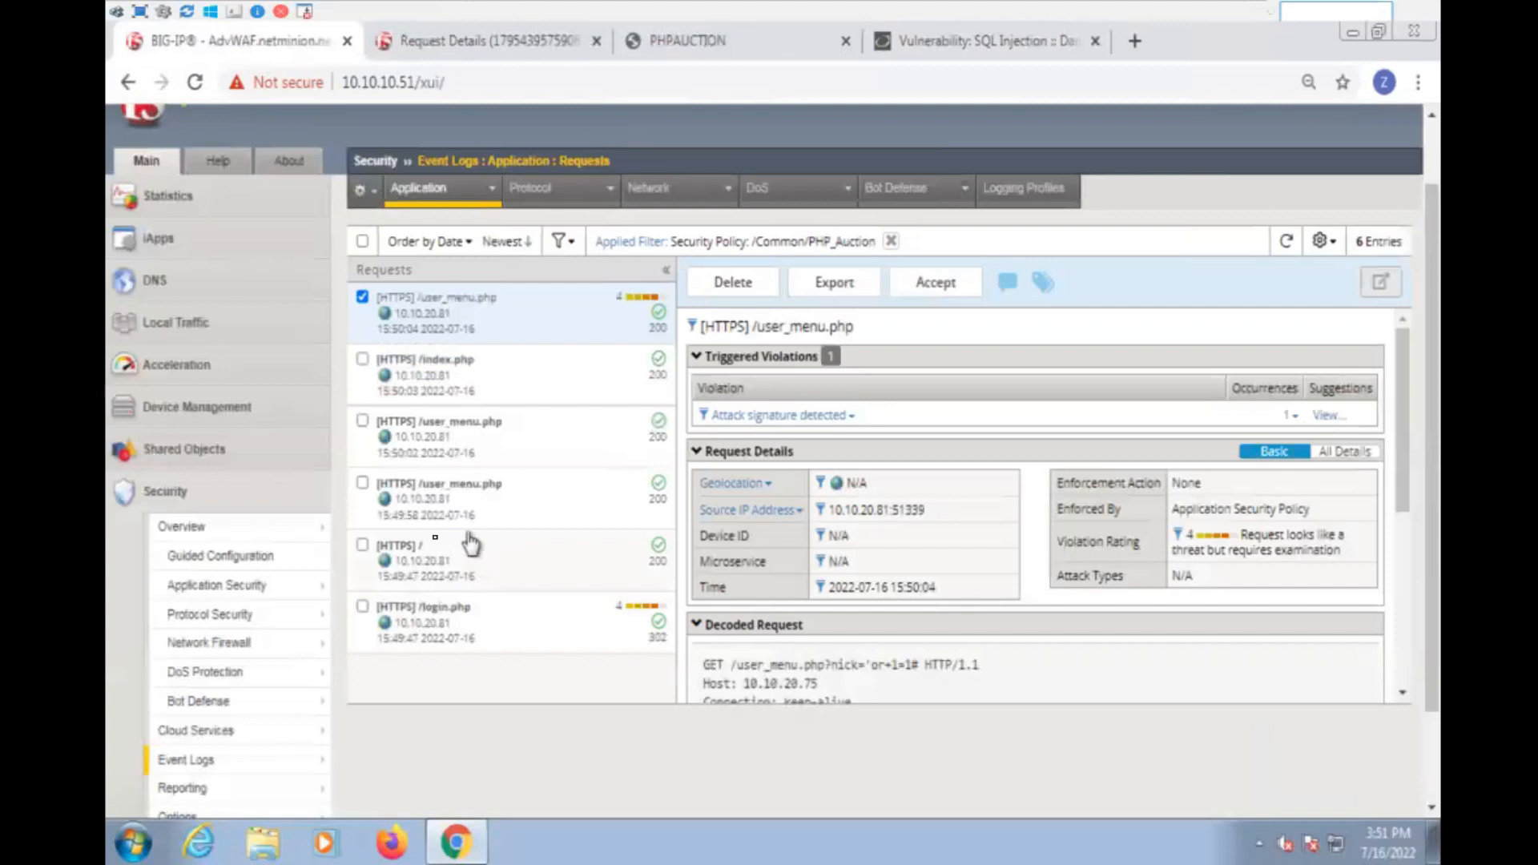
scroll(361, 617, "up", 2)
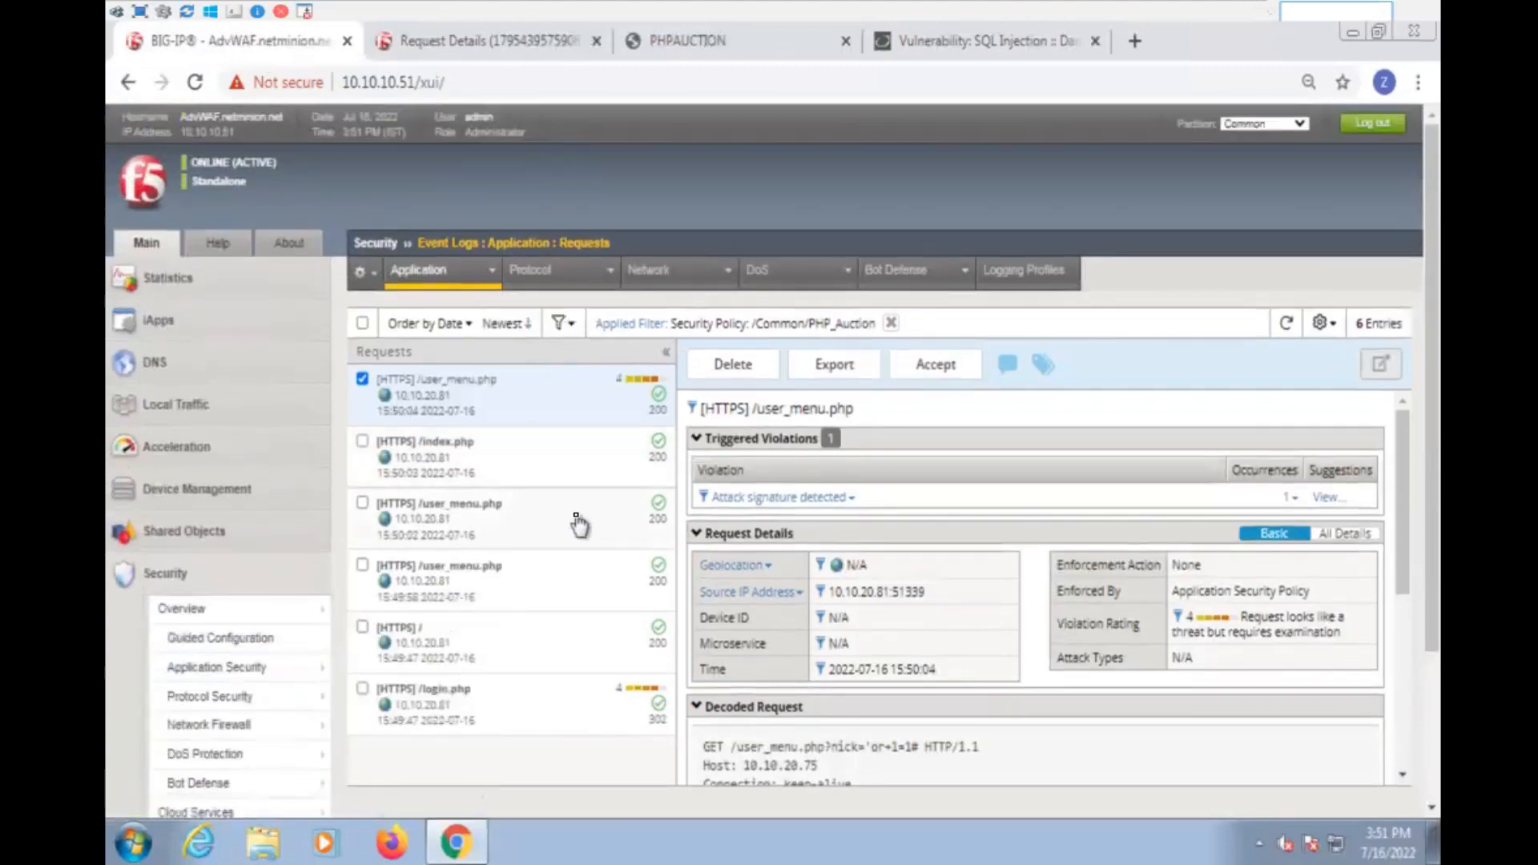
left_click(891, 322)
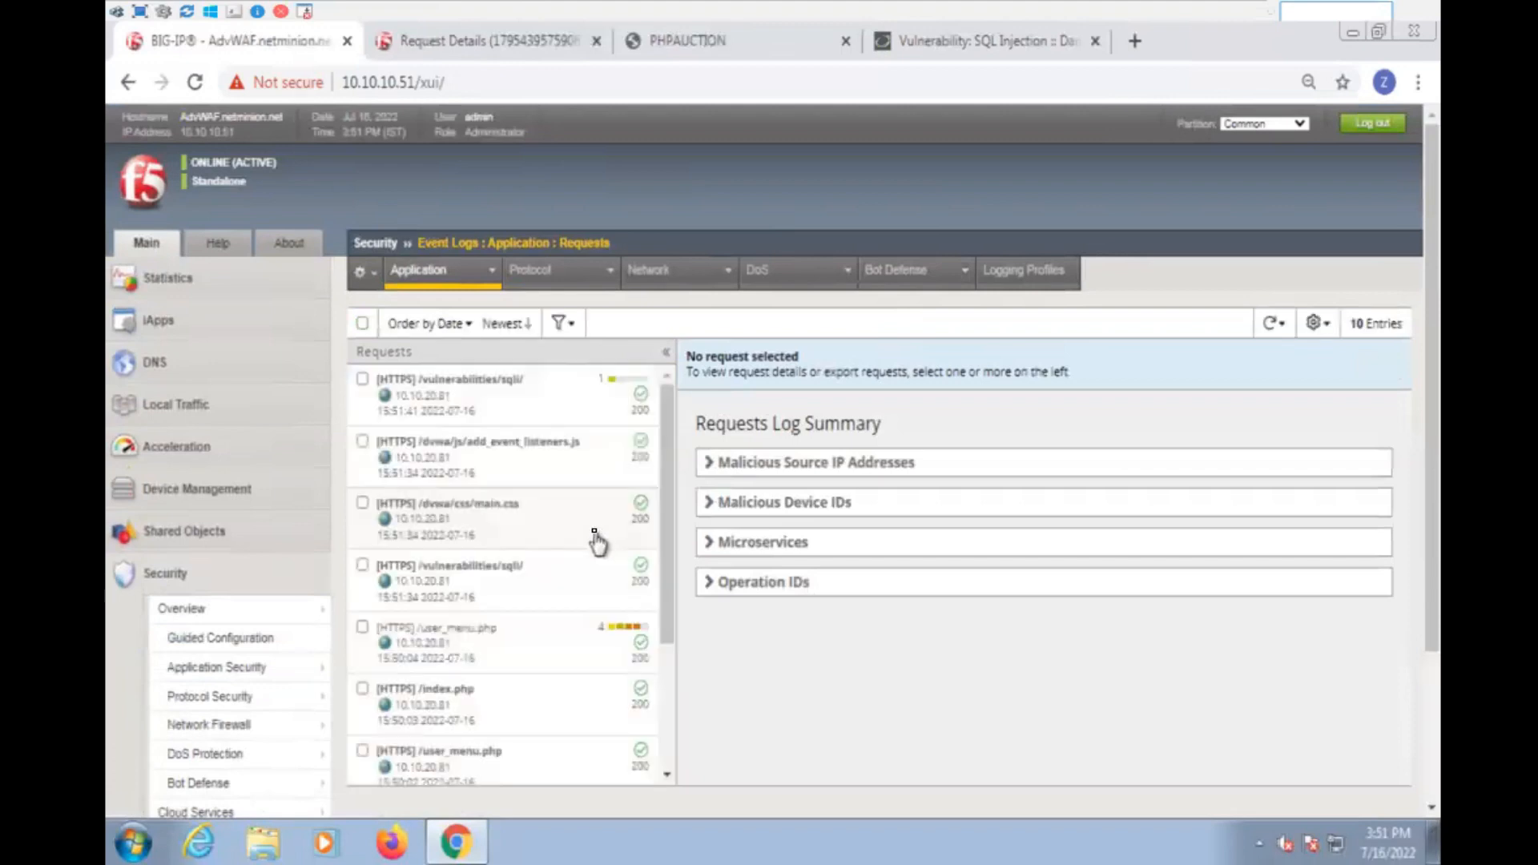
left_click(561, 323)
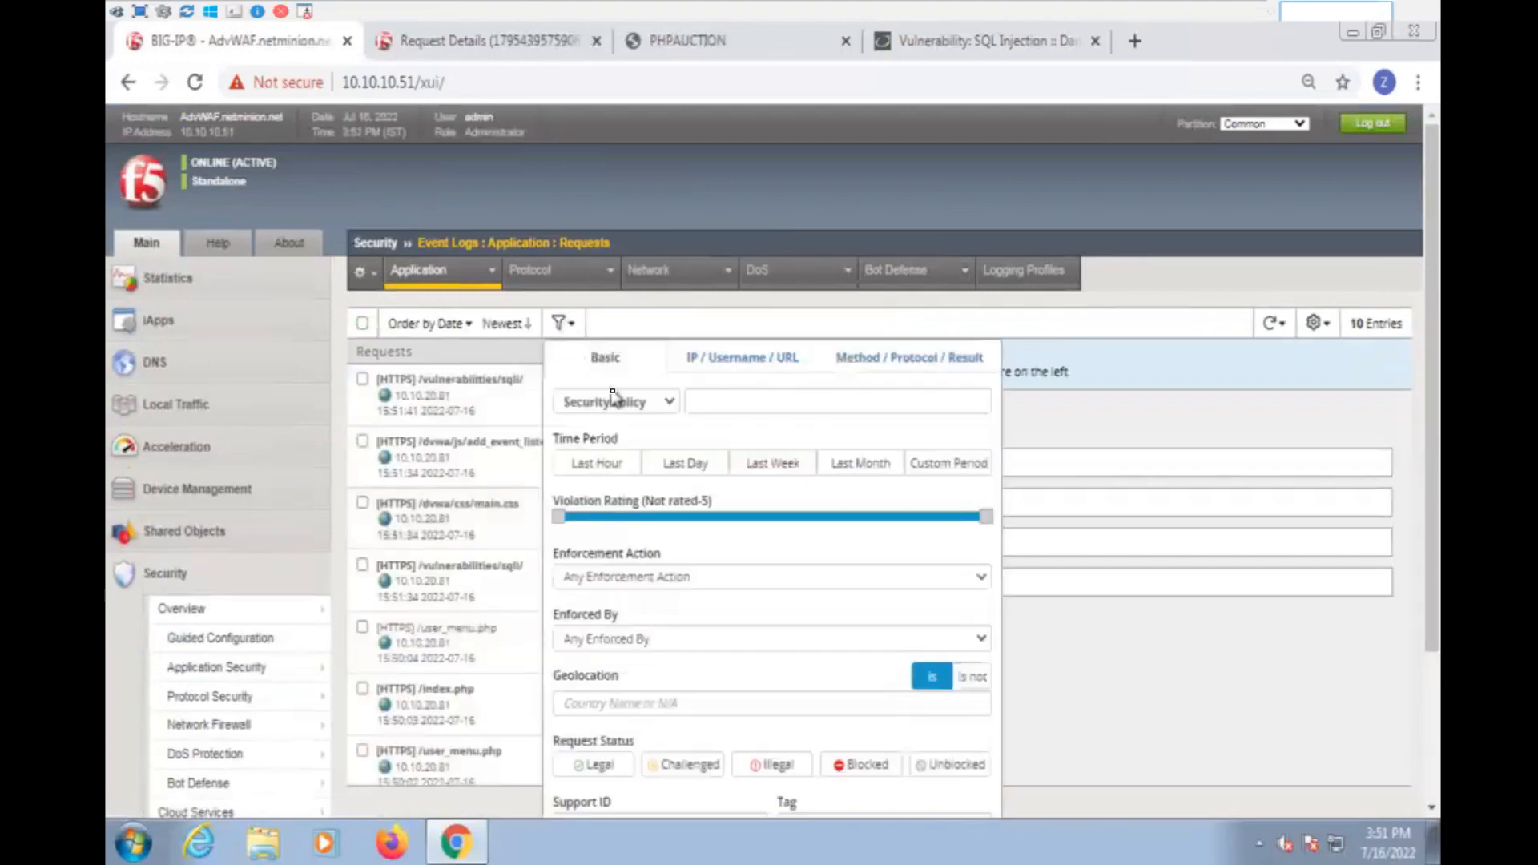
left_click(691, 403)
left_click(750, 433)
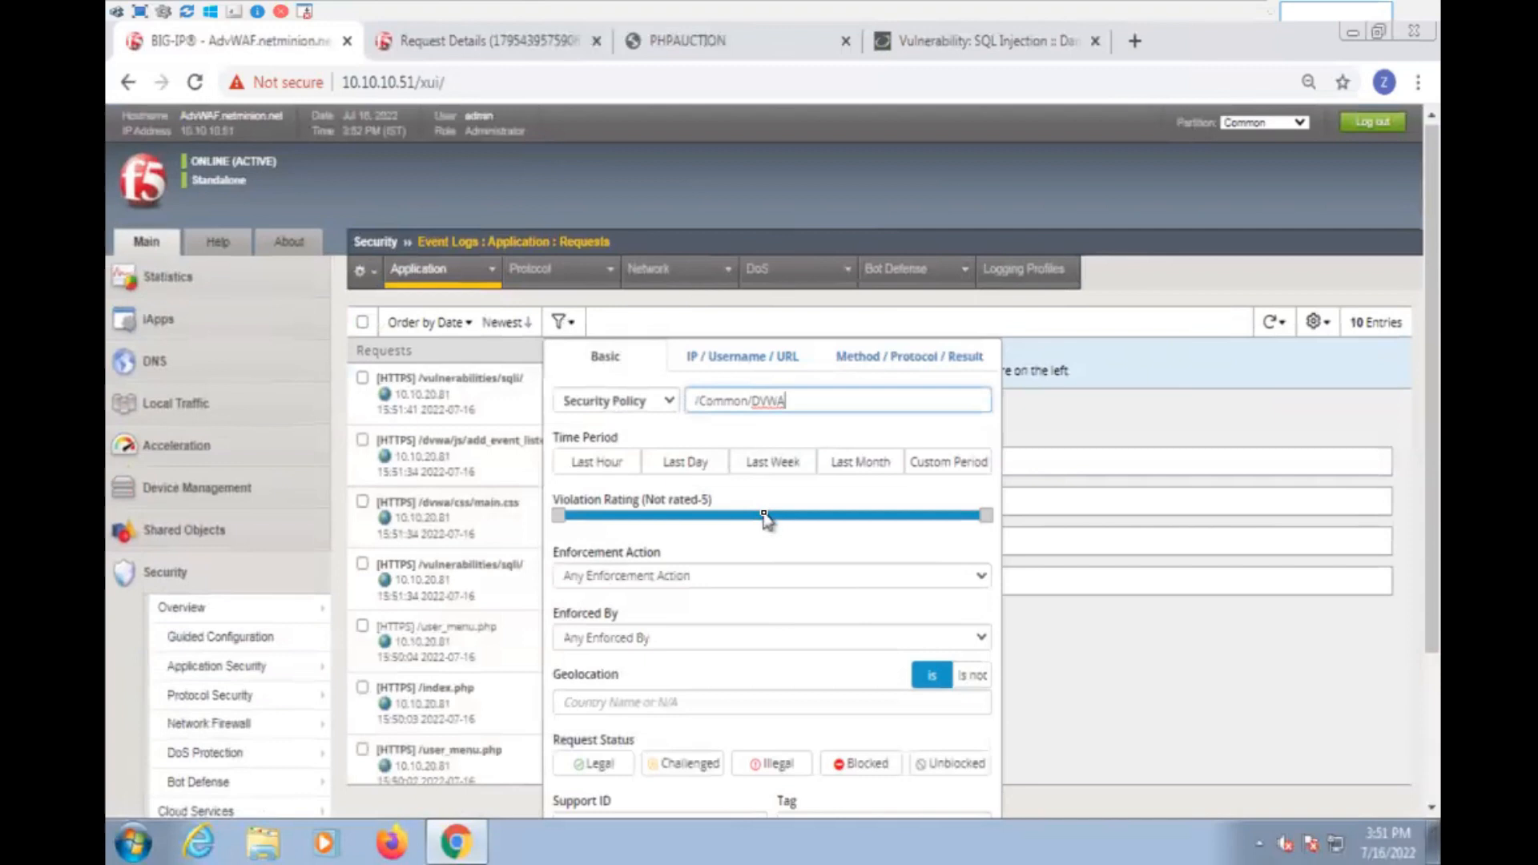
scroll(766, 521, "down", 3)
left_click(597, 671)
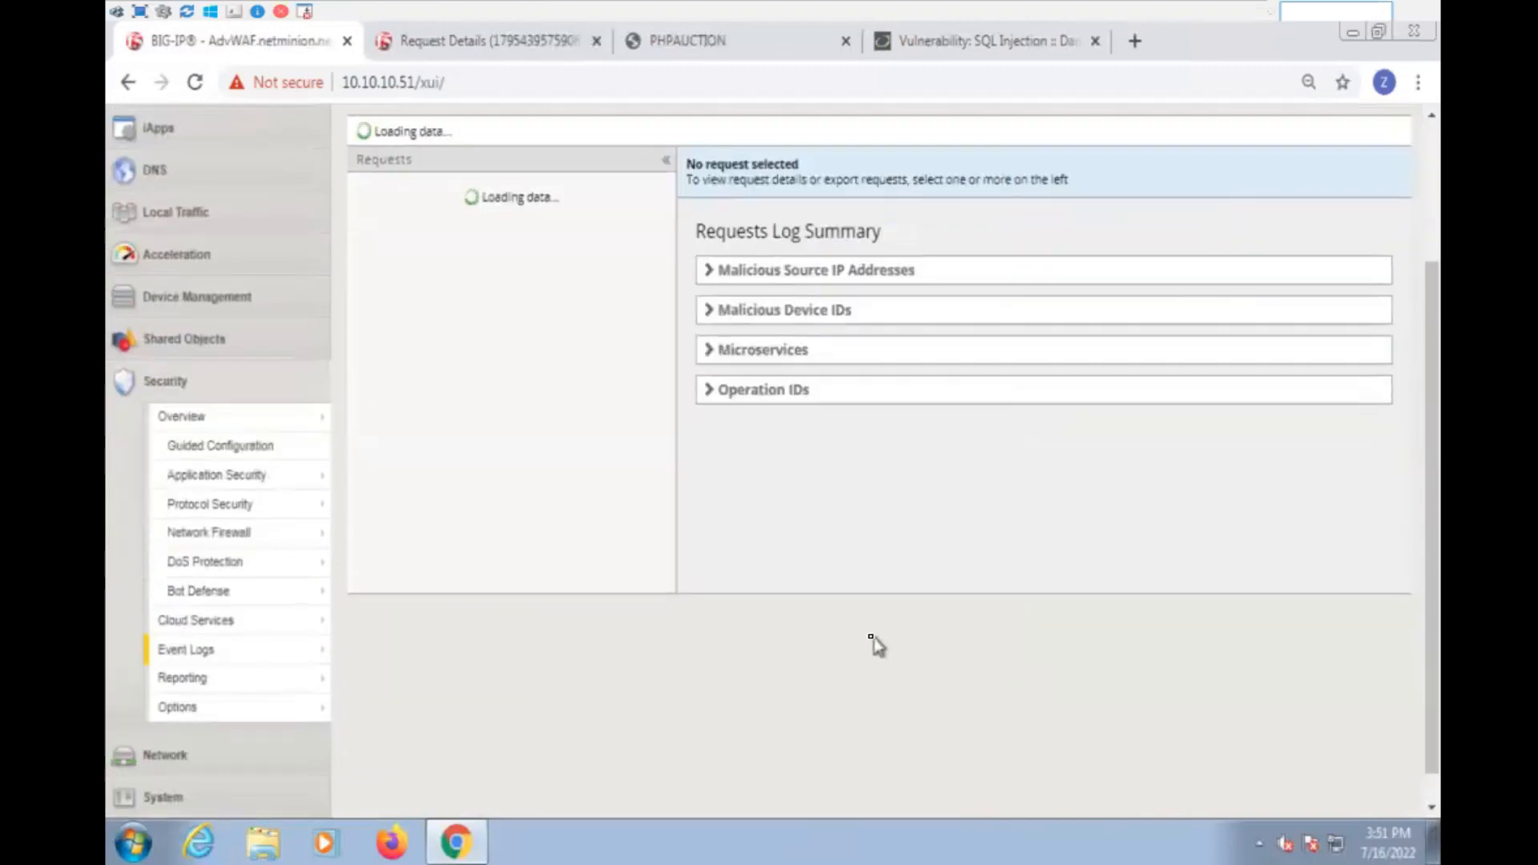
- Open the newest /vulnerabilities/sqli/ request in a separate browser tab and examine its attack signature occurrence details, including the detected keyword and parameter level
left_click(525, 331)
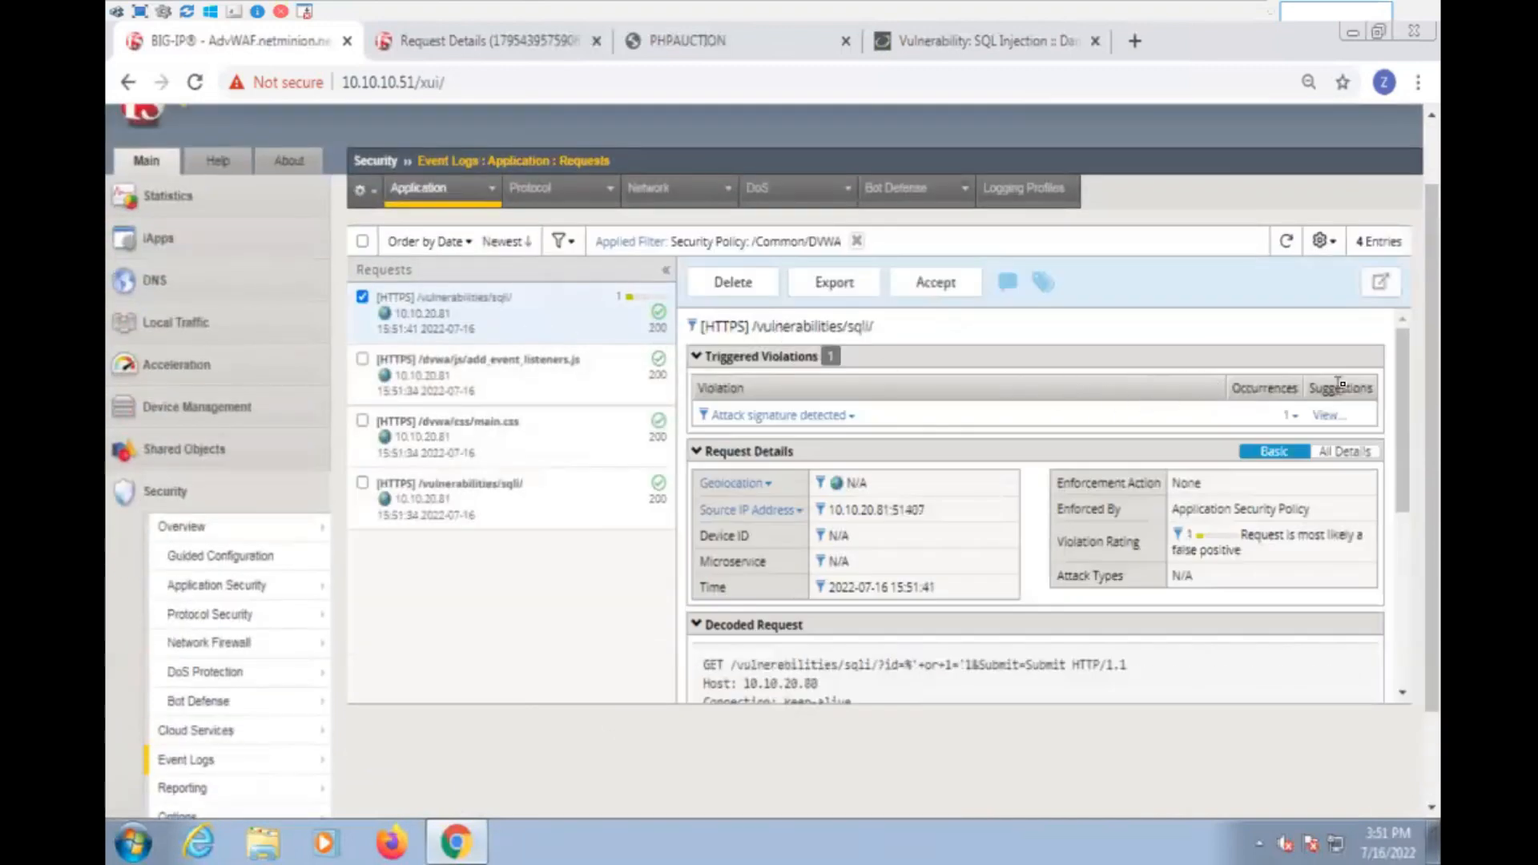
left_click(1380, 282)
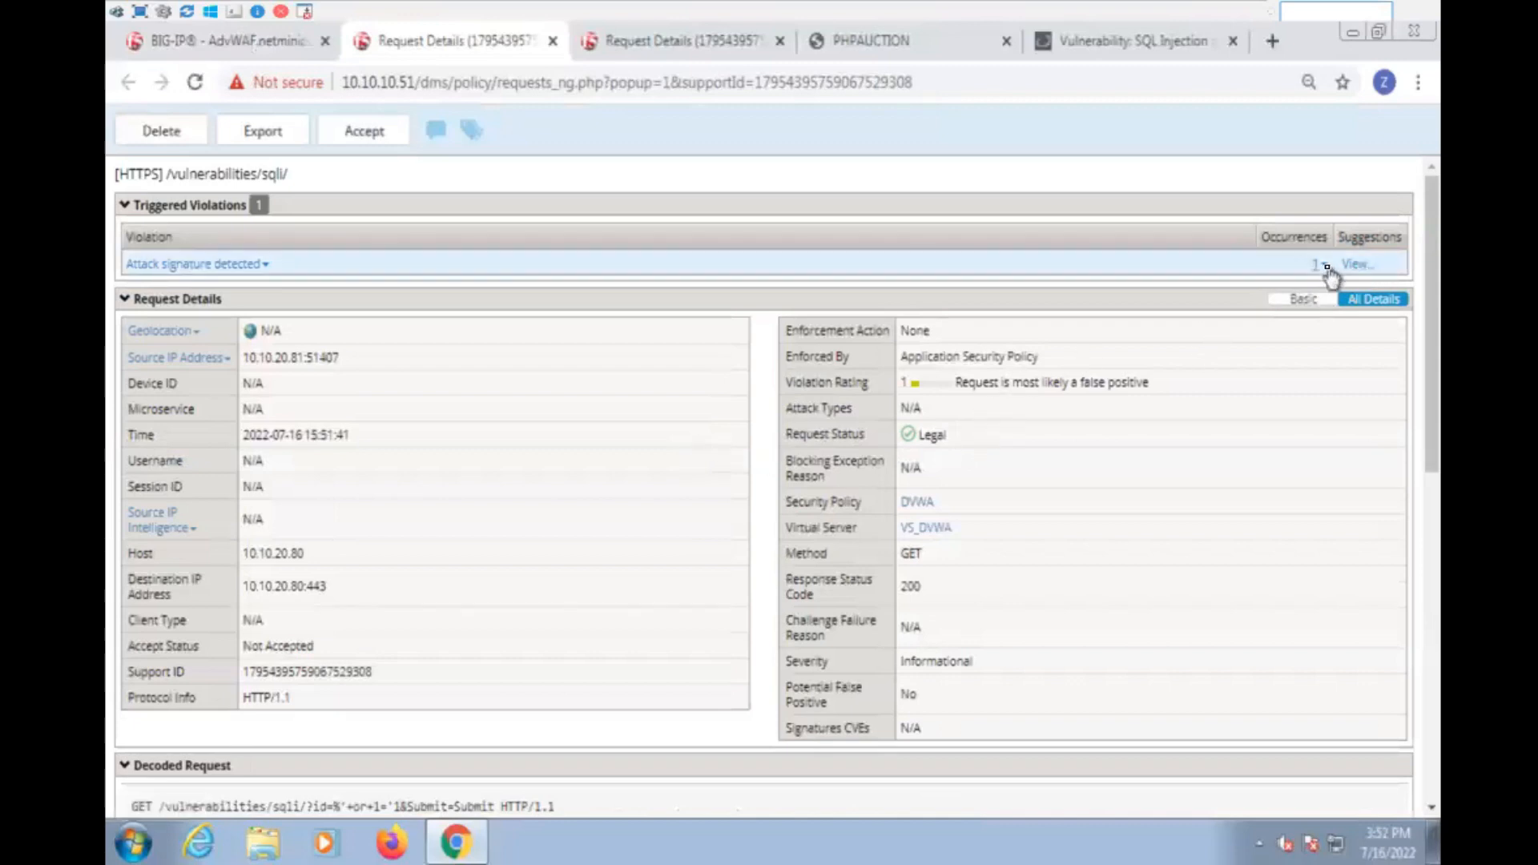
left_click(1322, 265)
left_click_drag(1011, 349, 1235, 573)
left_click(1234, 575)
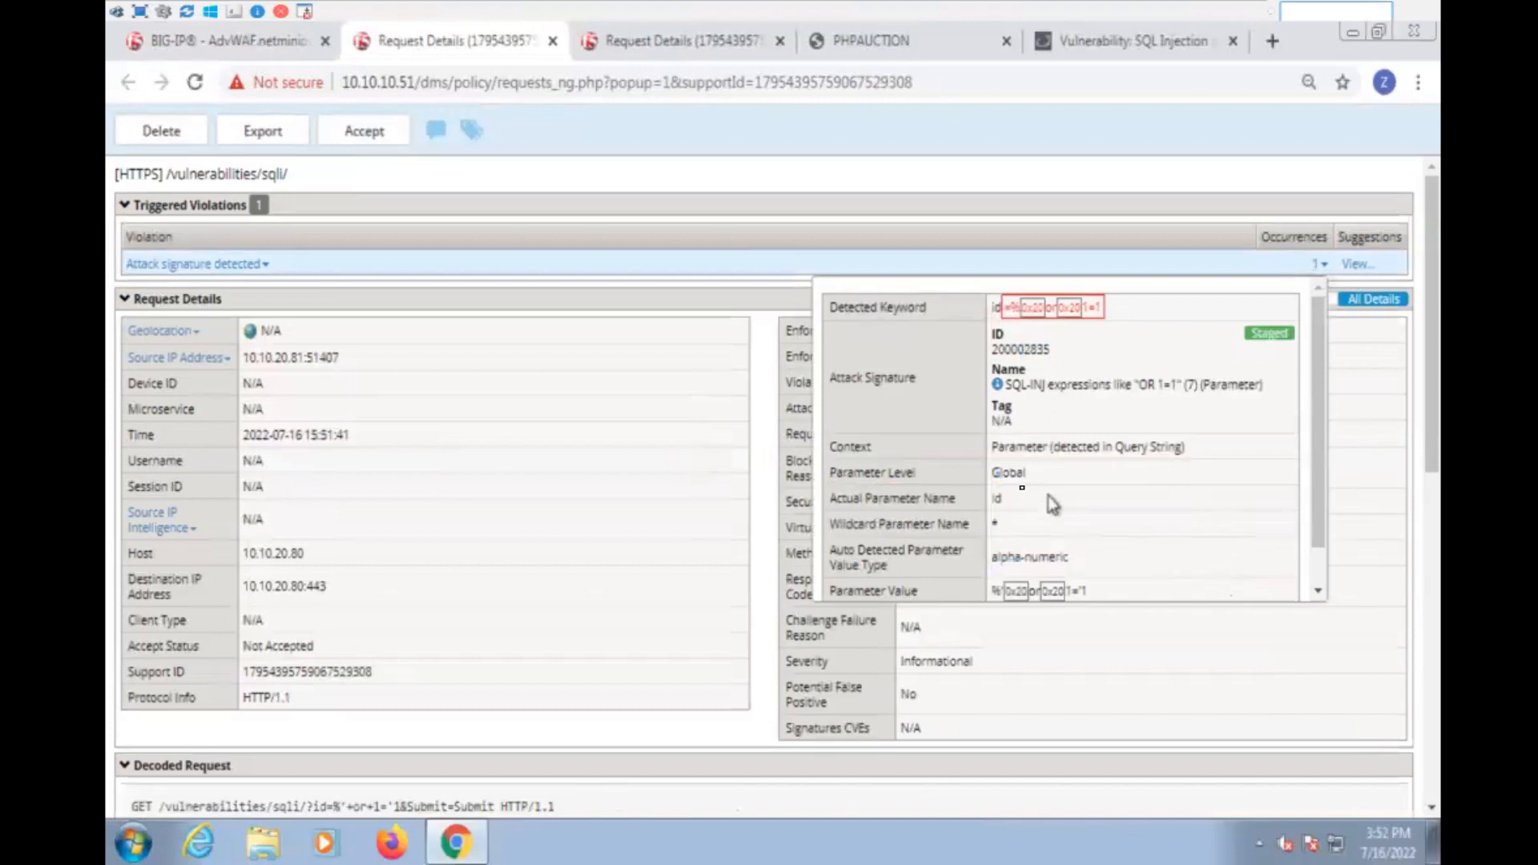
double_click(1008, 474)
- Examine the decoded and original request text of the /vulnerabilities/sqli/ entry, including the request line and headers
scroll(589, 557, "down", 7)
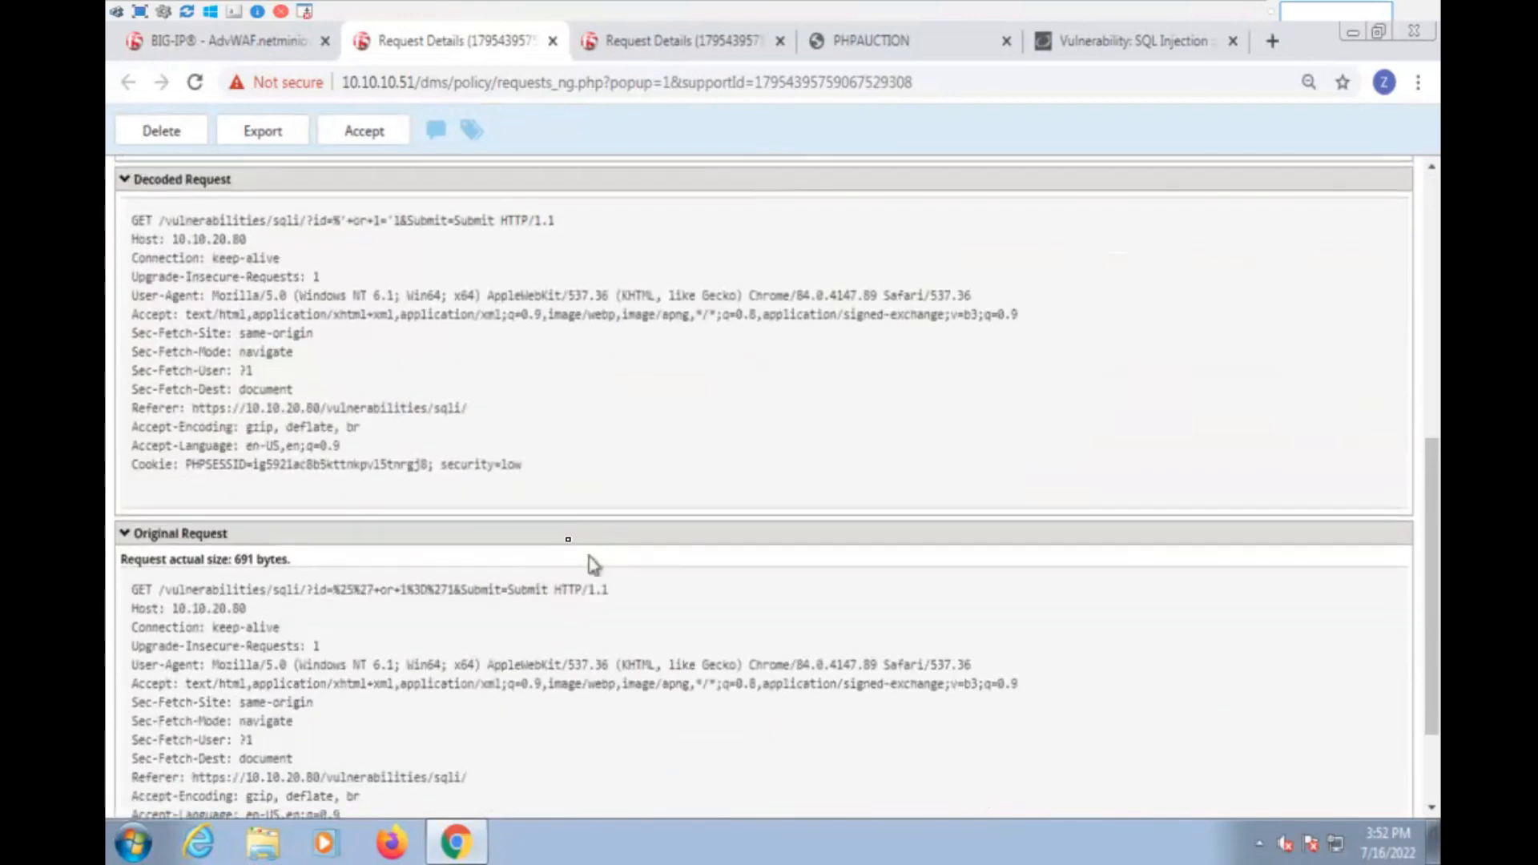
left_click_drag(558, 472, 117, 229)
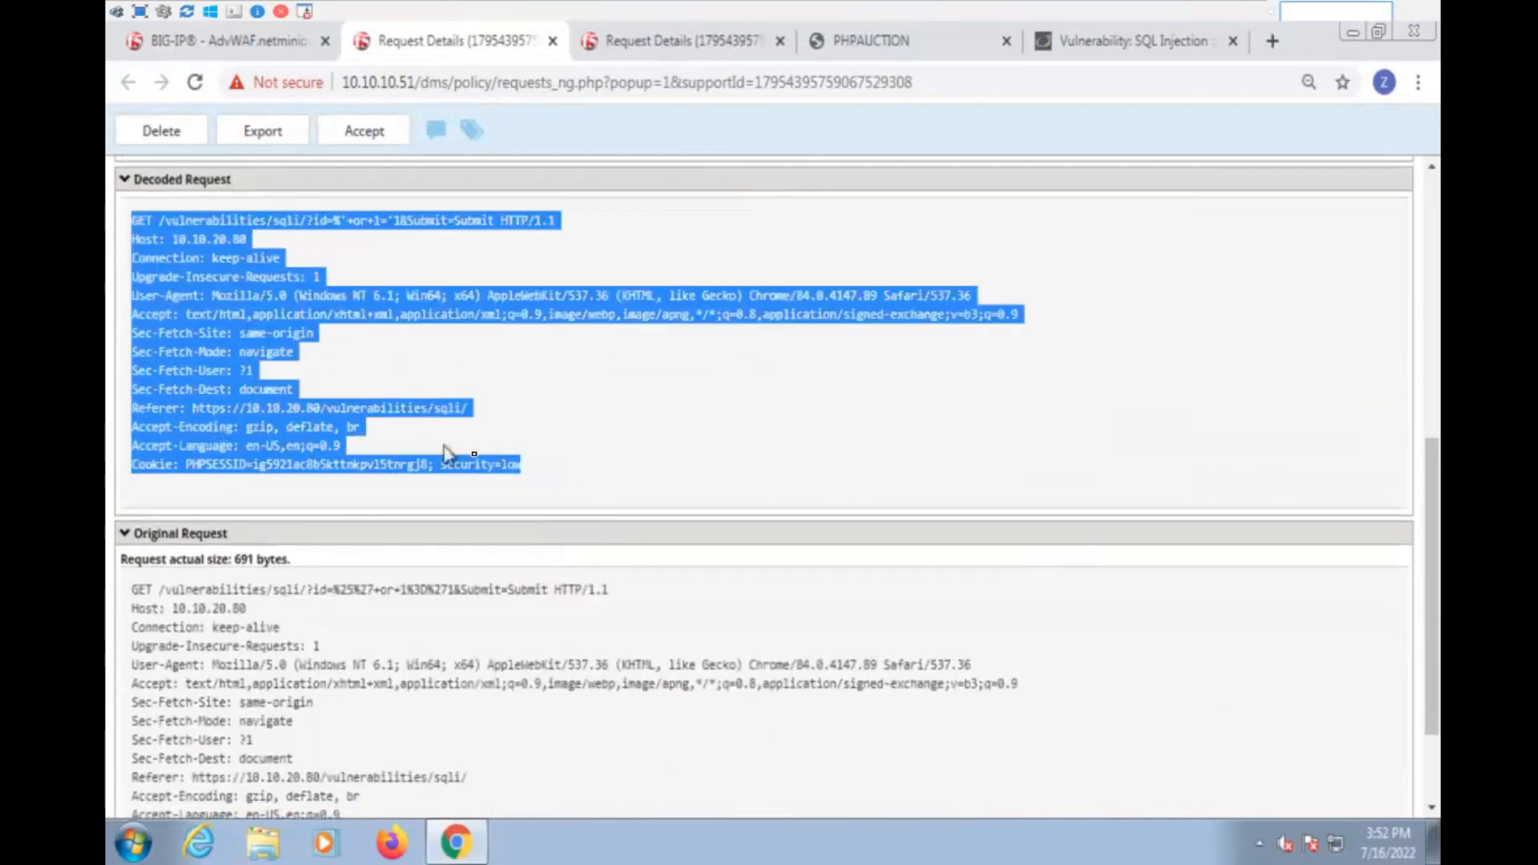
scroll(488, 465, "down", 1)
scroll(488, 465, "down", 1)
left_click_drag(523, 717, 262, 480)
triple_click(262, 480)
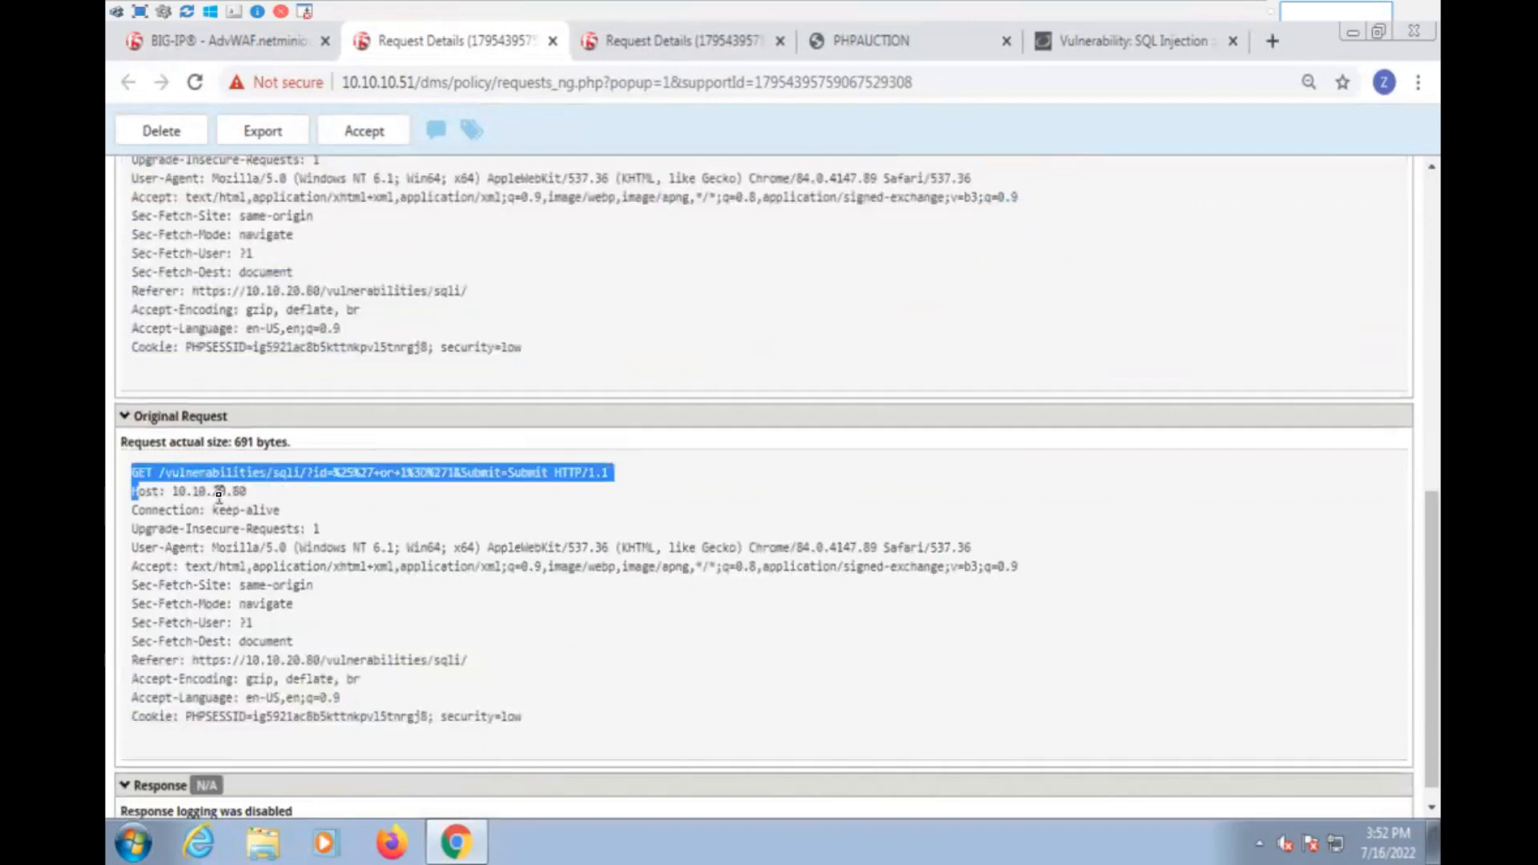
triple_click(219, 491)
triple_click(250, 511)
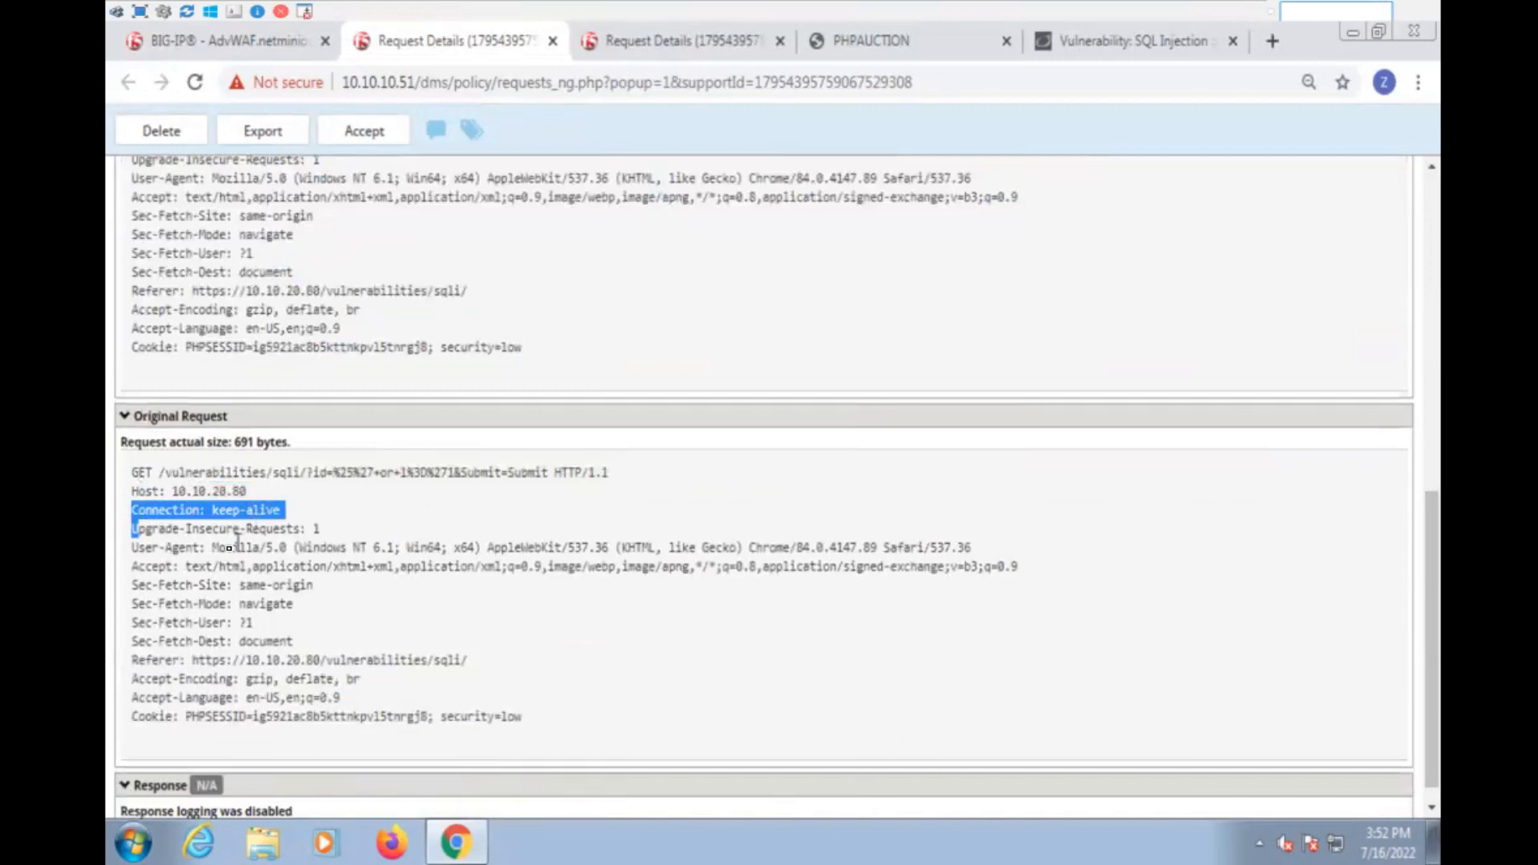
left_click_drag(179, 567, 158, 472)
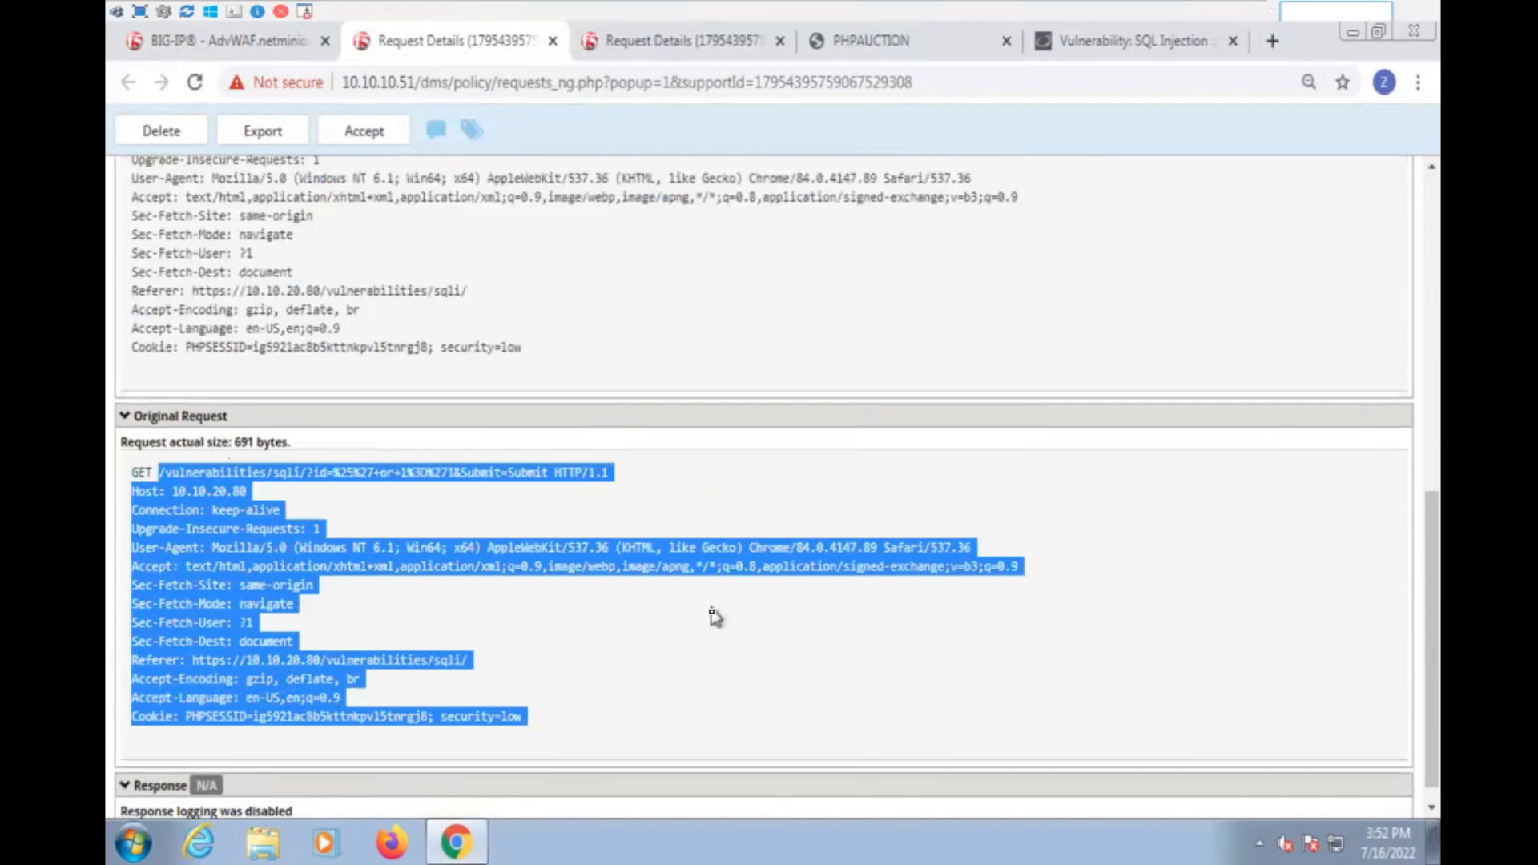
scroll(715, 617, "up", 4)
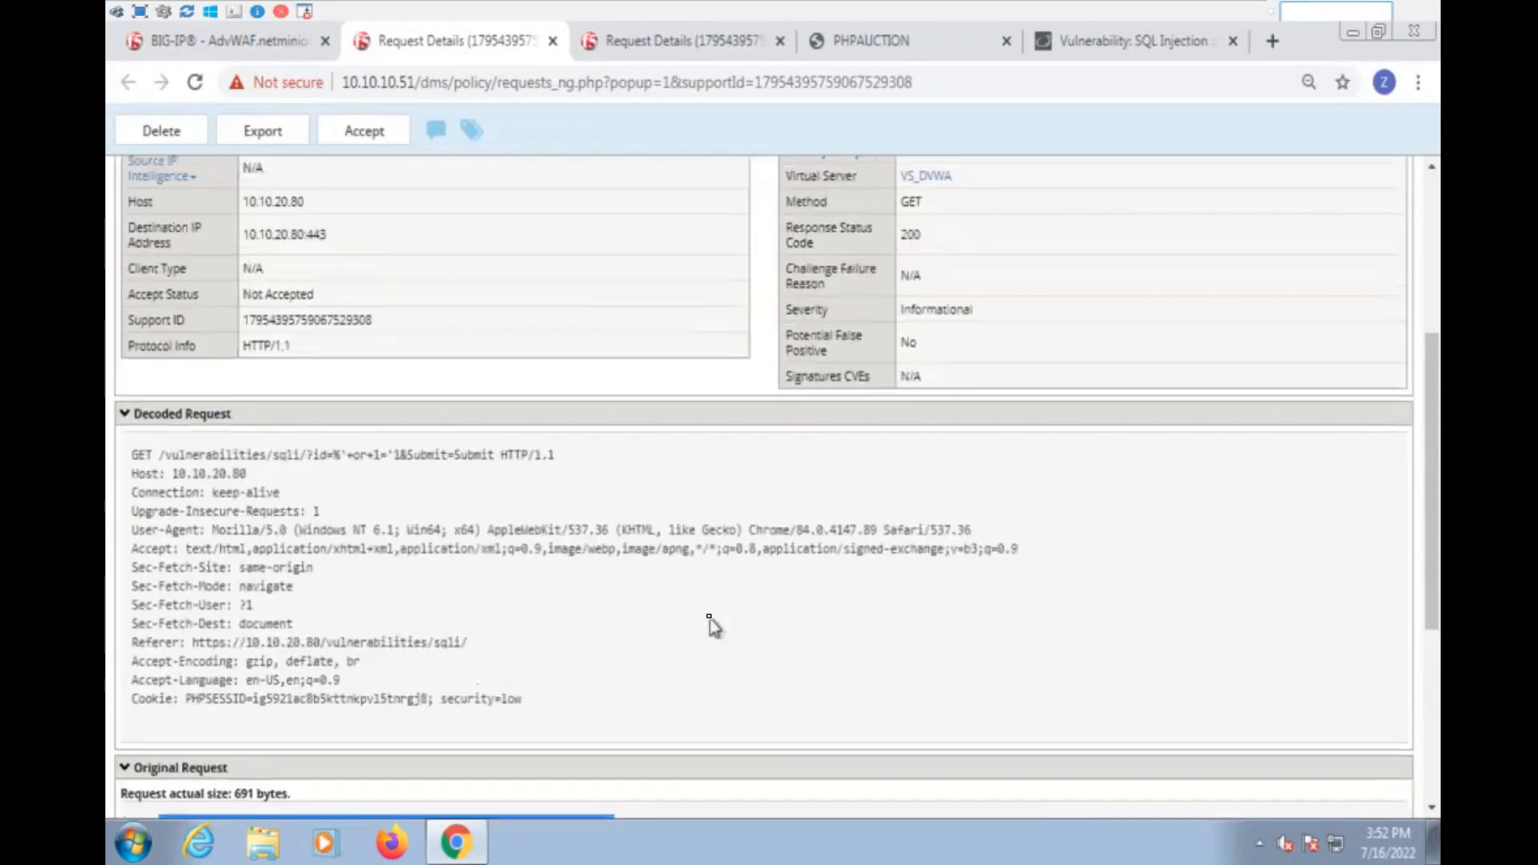
scroll(709, 619, "up", 4)
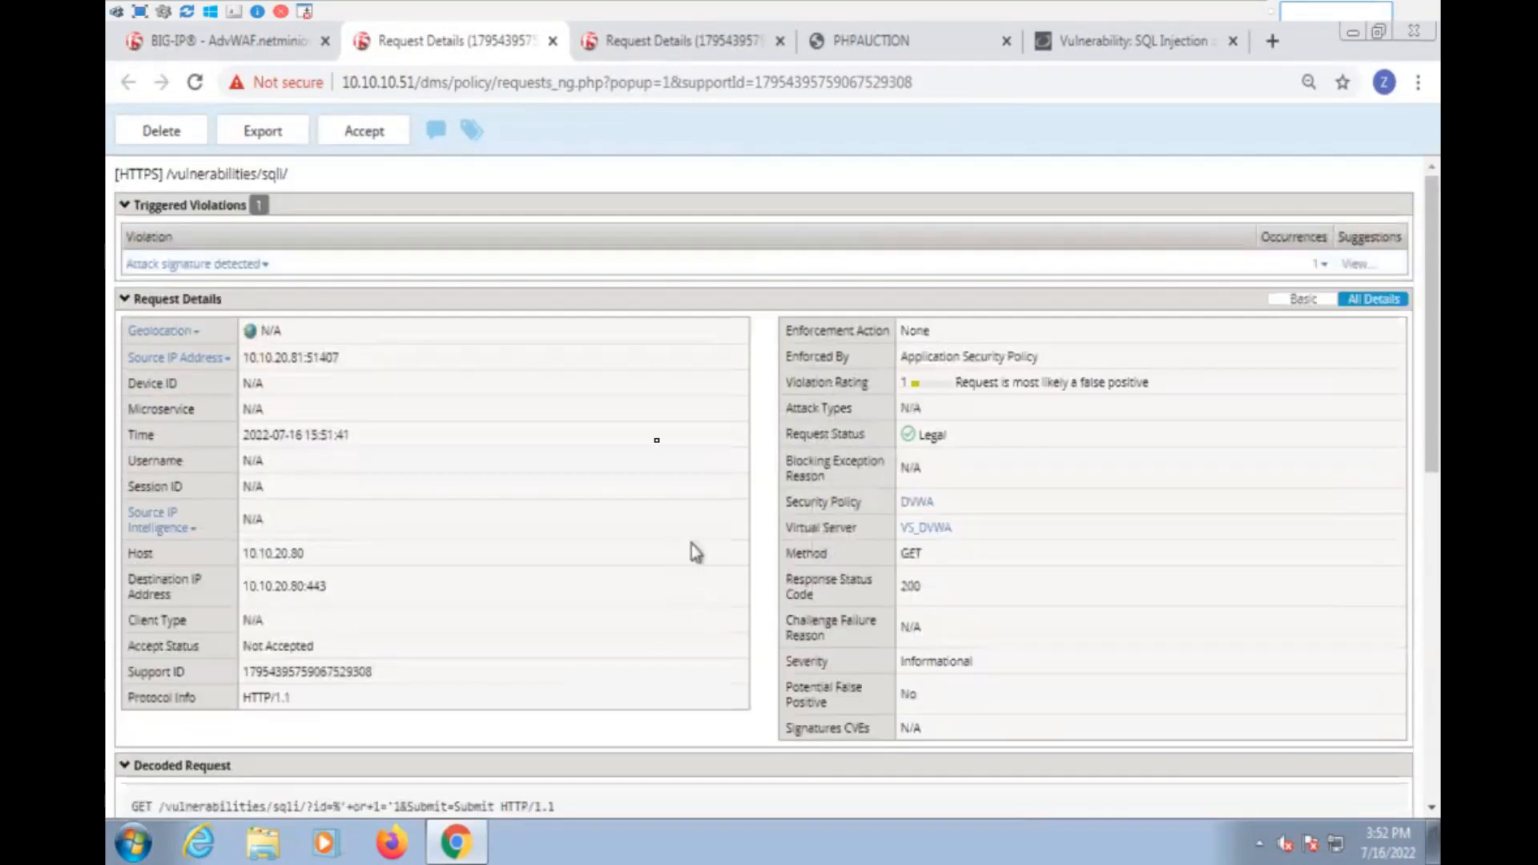
- Close both request details tabs and open the DVWA policy from the application security policies list
left_click(552, 41)
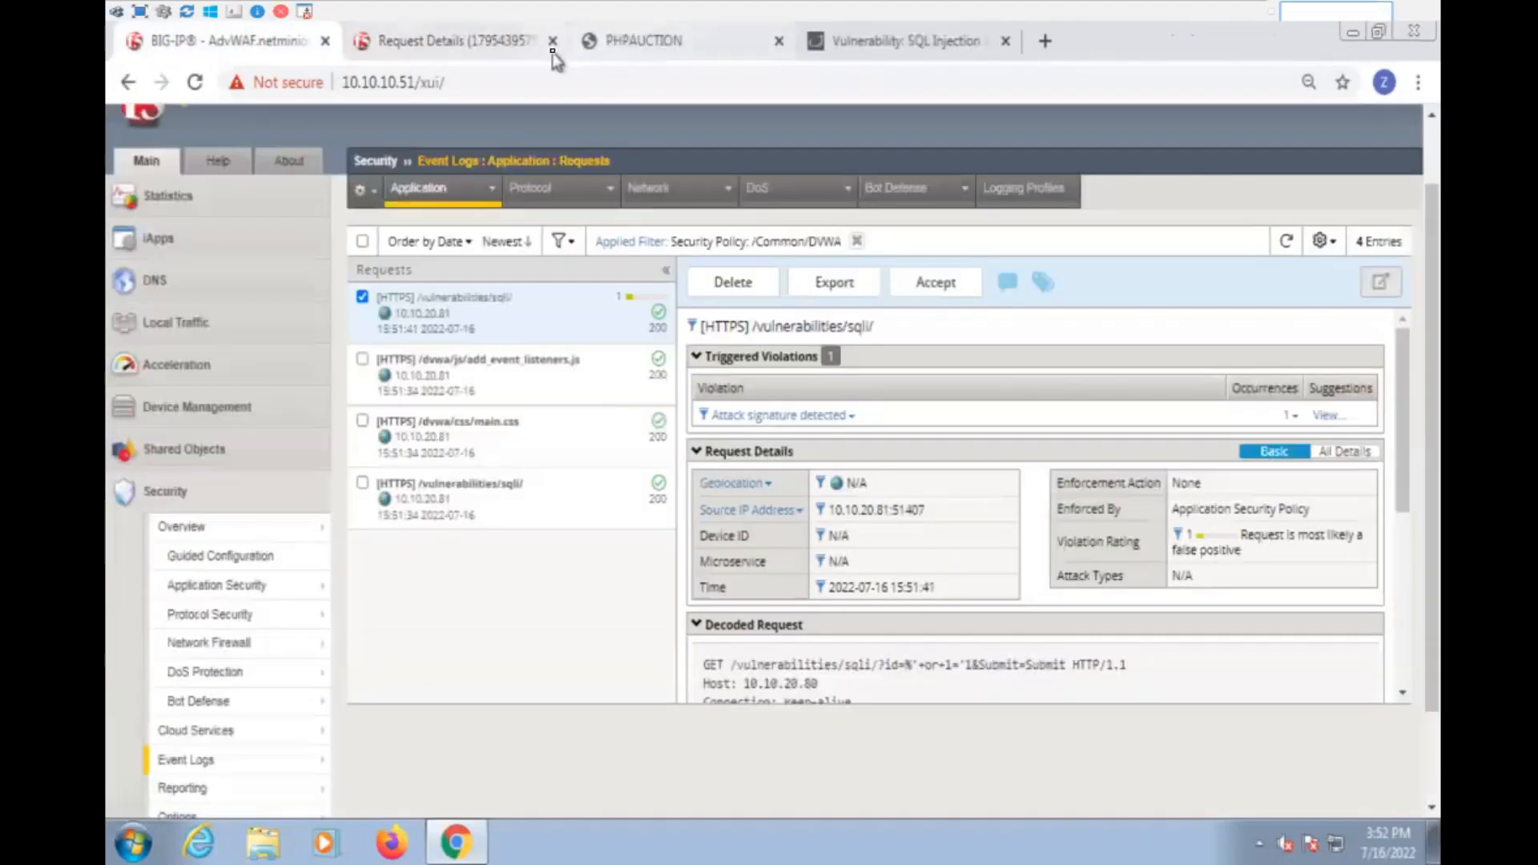
mouse_move(232, 597)
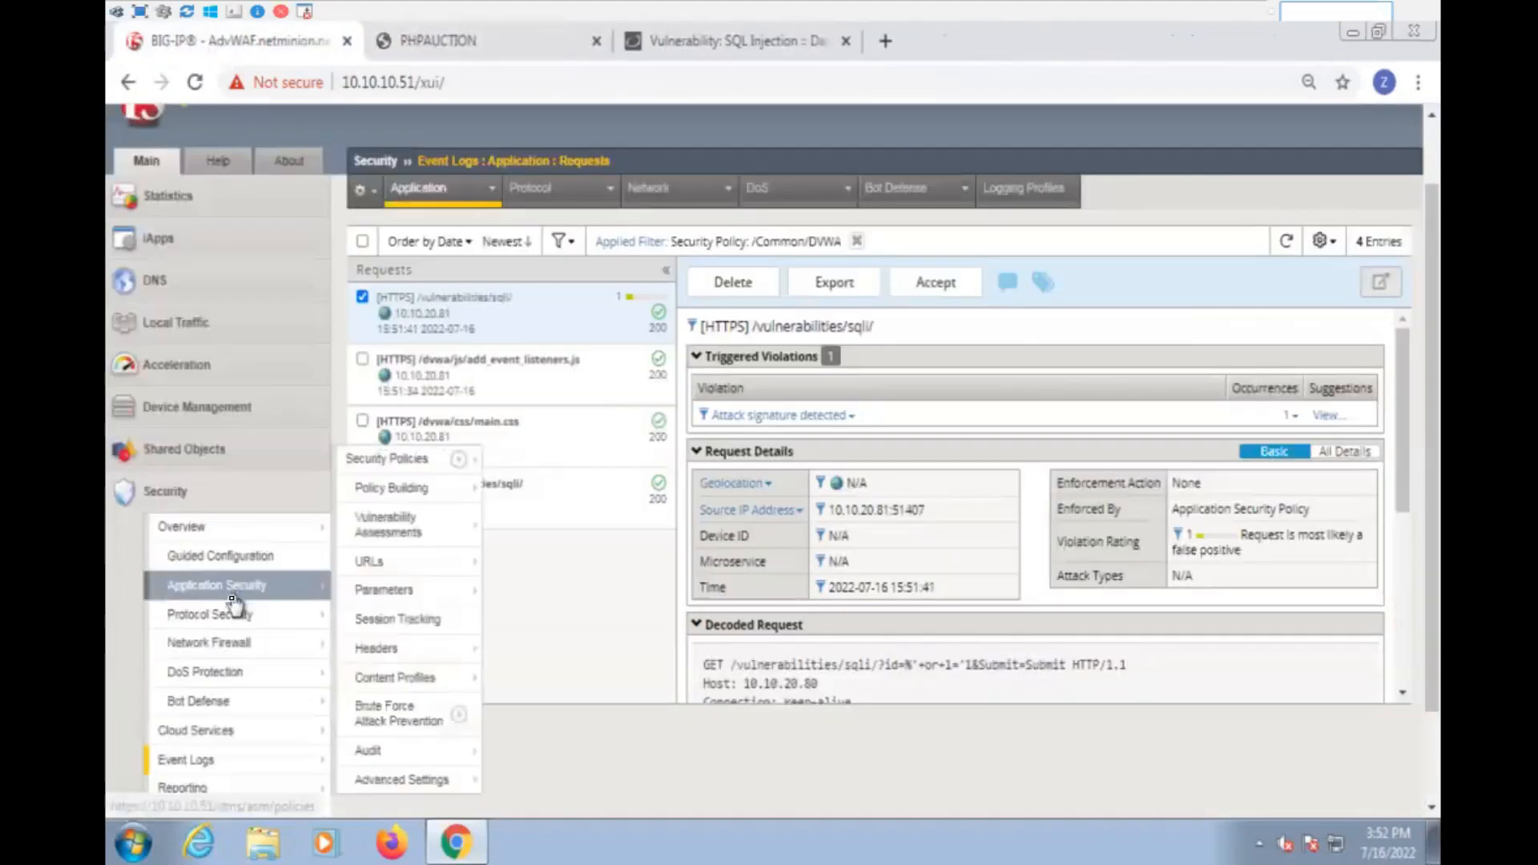
left_click(261, 597)
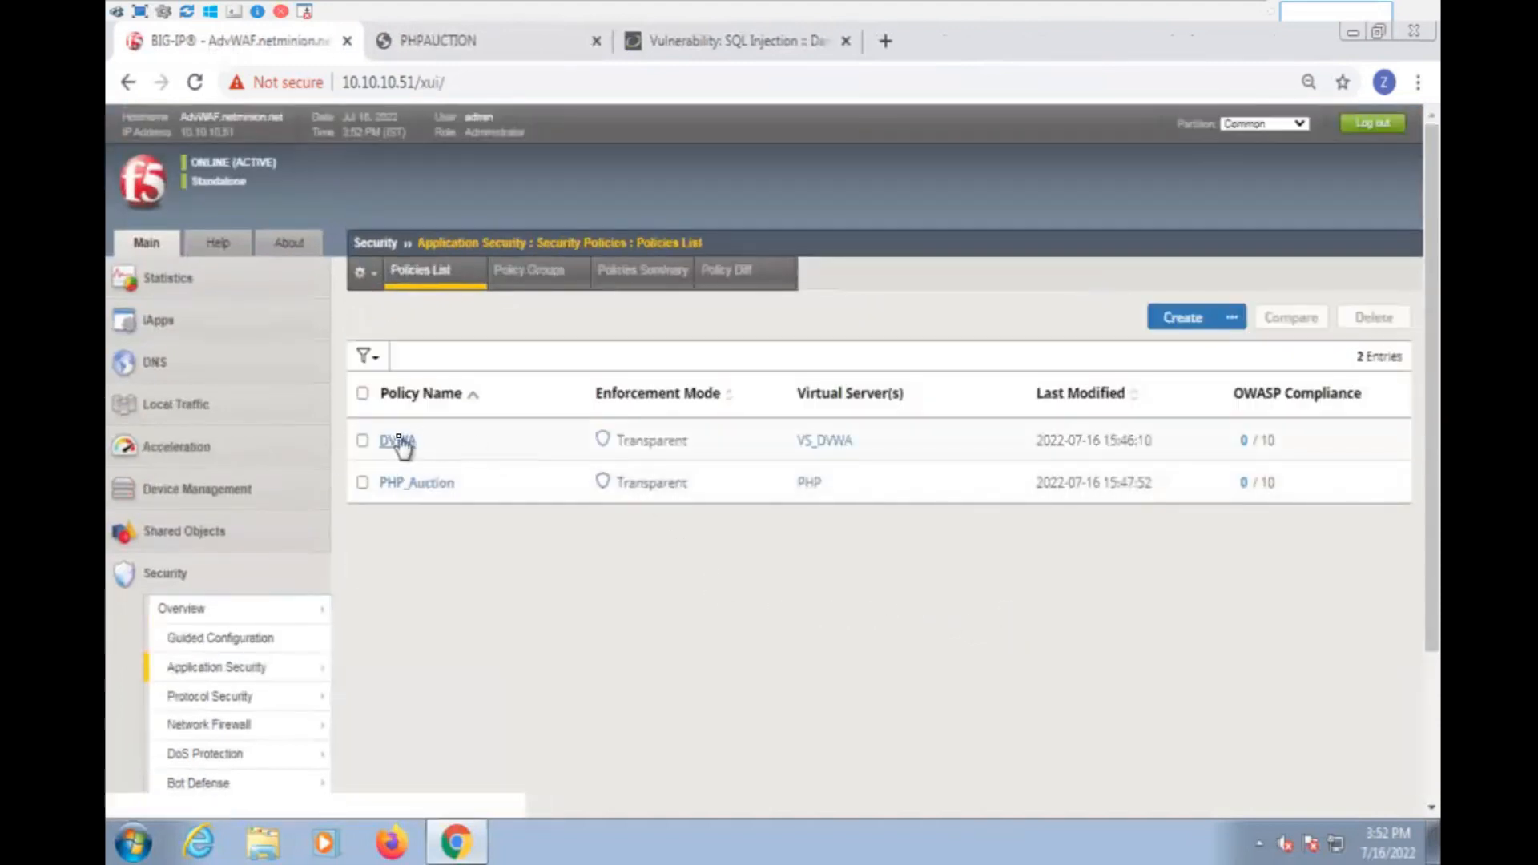
left_click(398, 443)
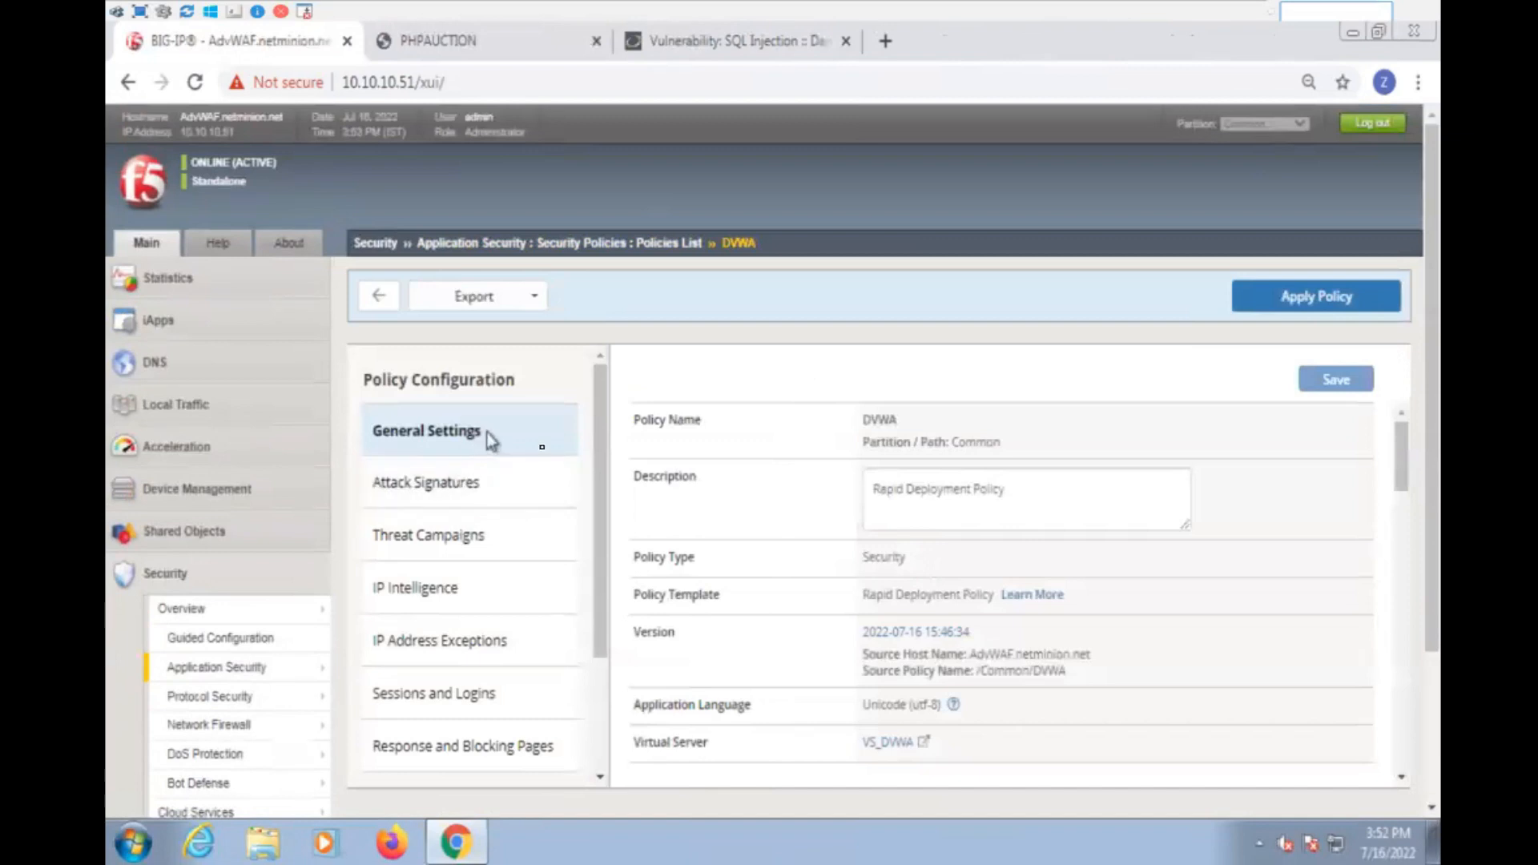
- Set the DVWA policy's enforcement mode to Blocking and save its general settings
scroll(1170, 641, "down", 3)
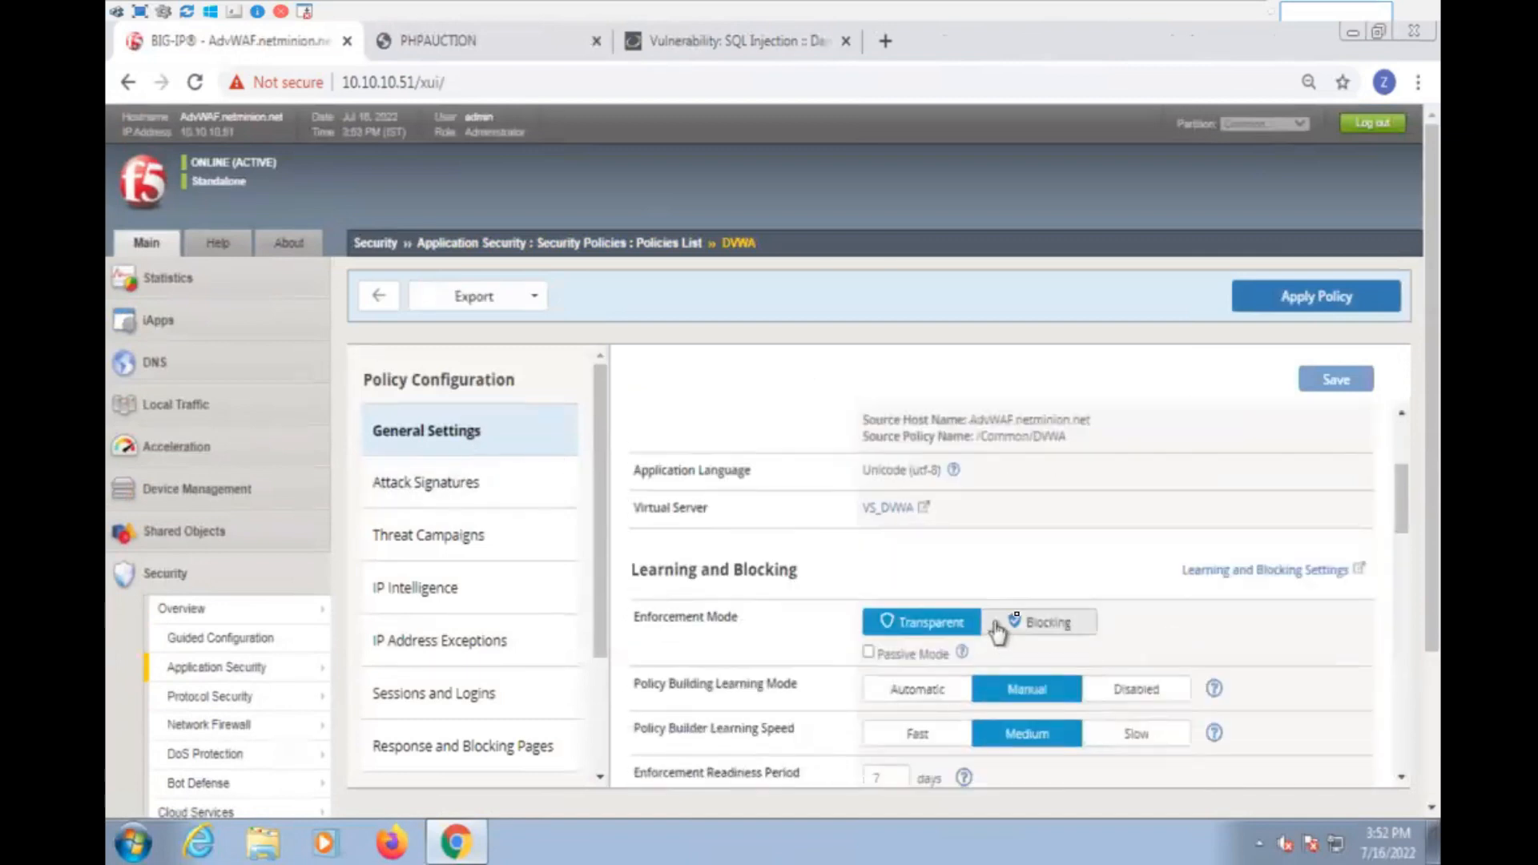
left_click(1046, 629)
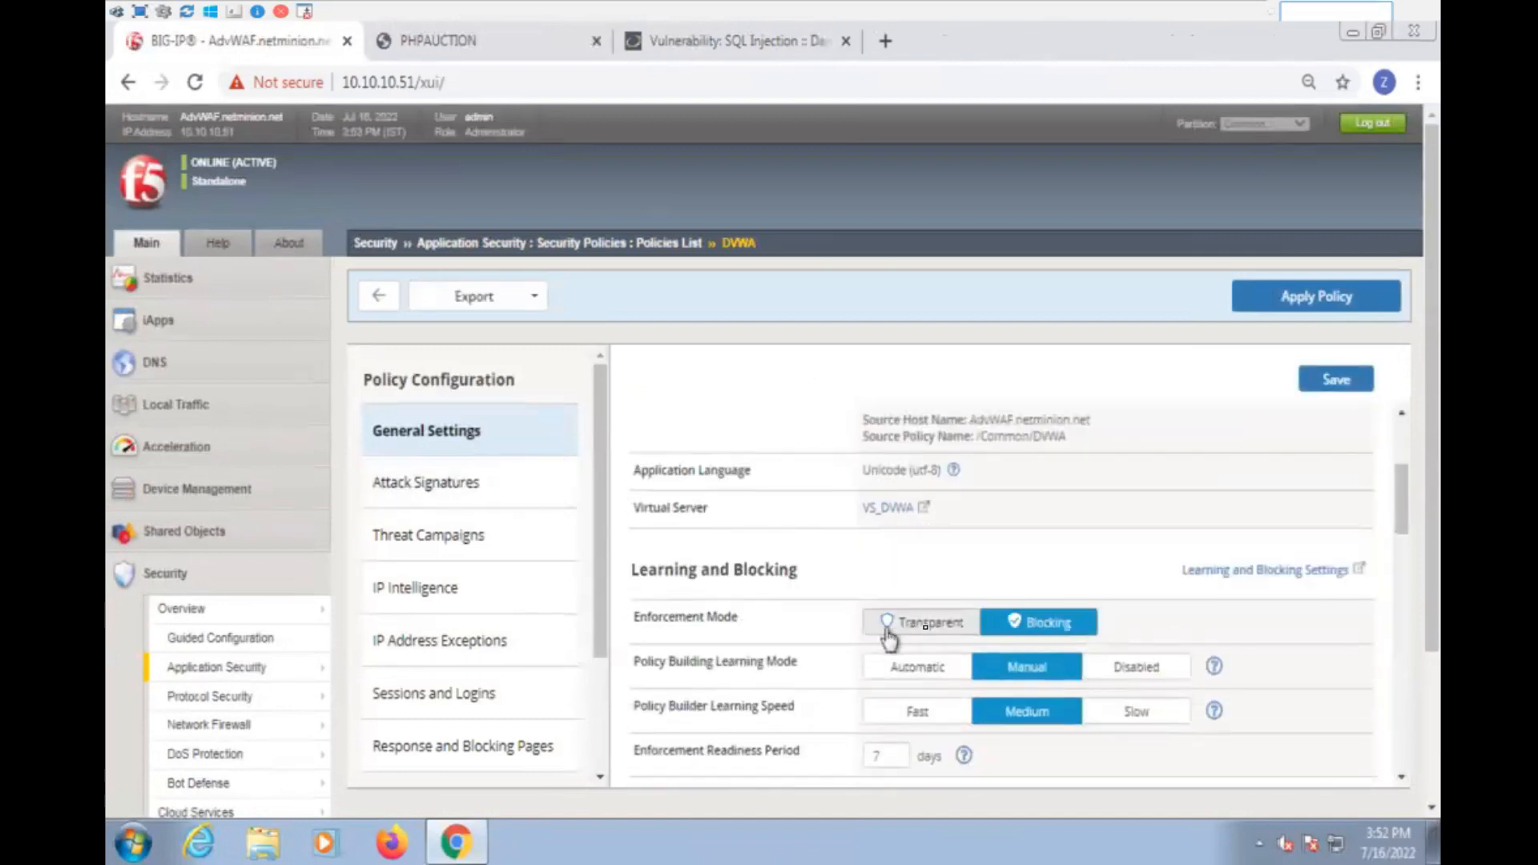
left_click(1336, 379)
left_click(480, 501)
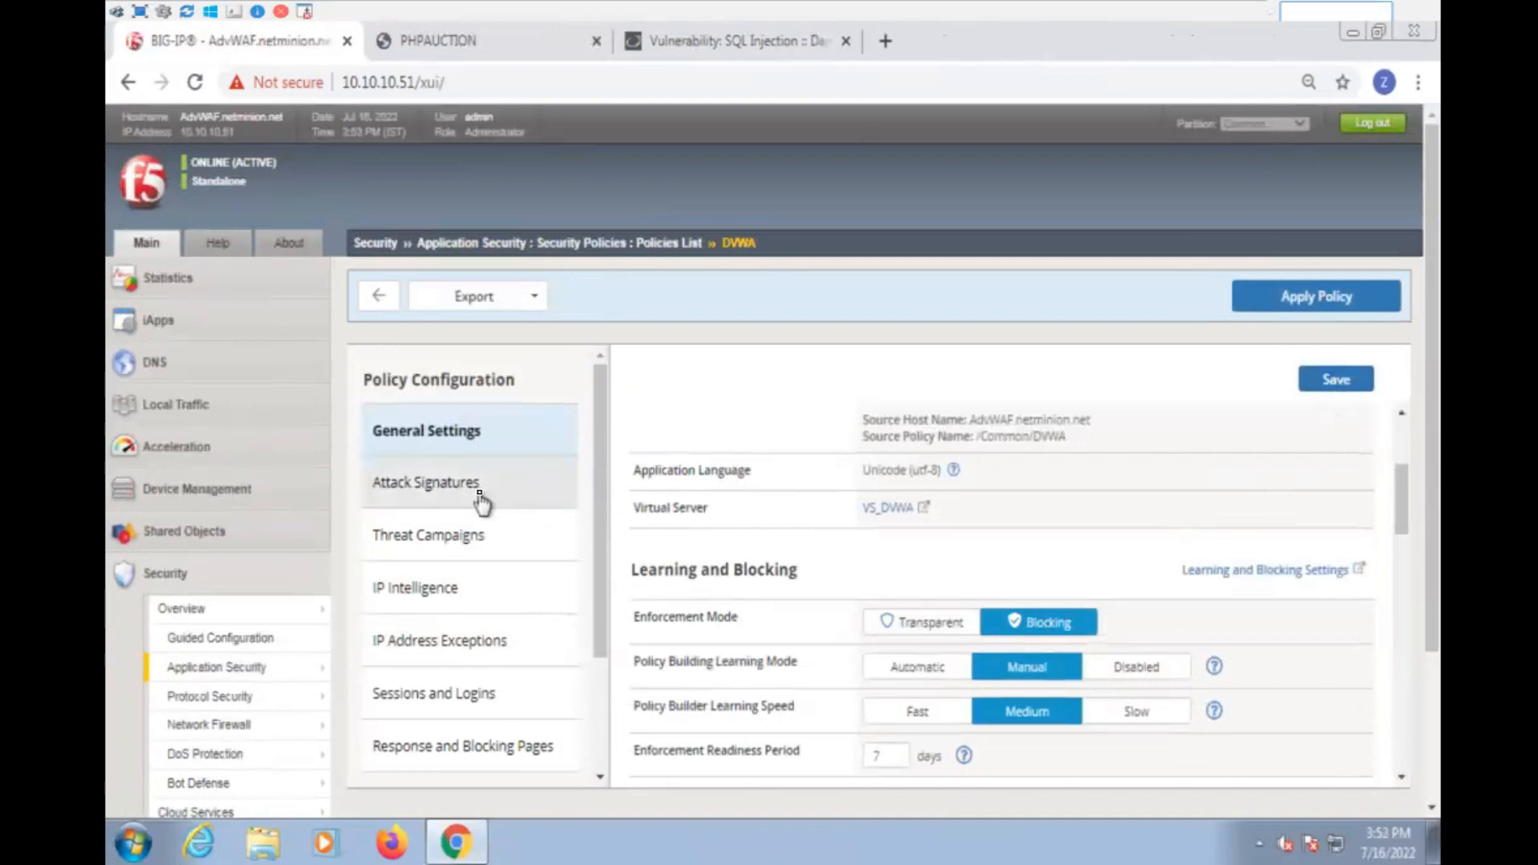
left_click(984, 541)
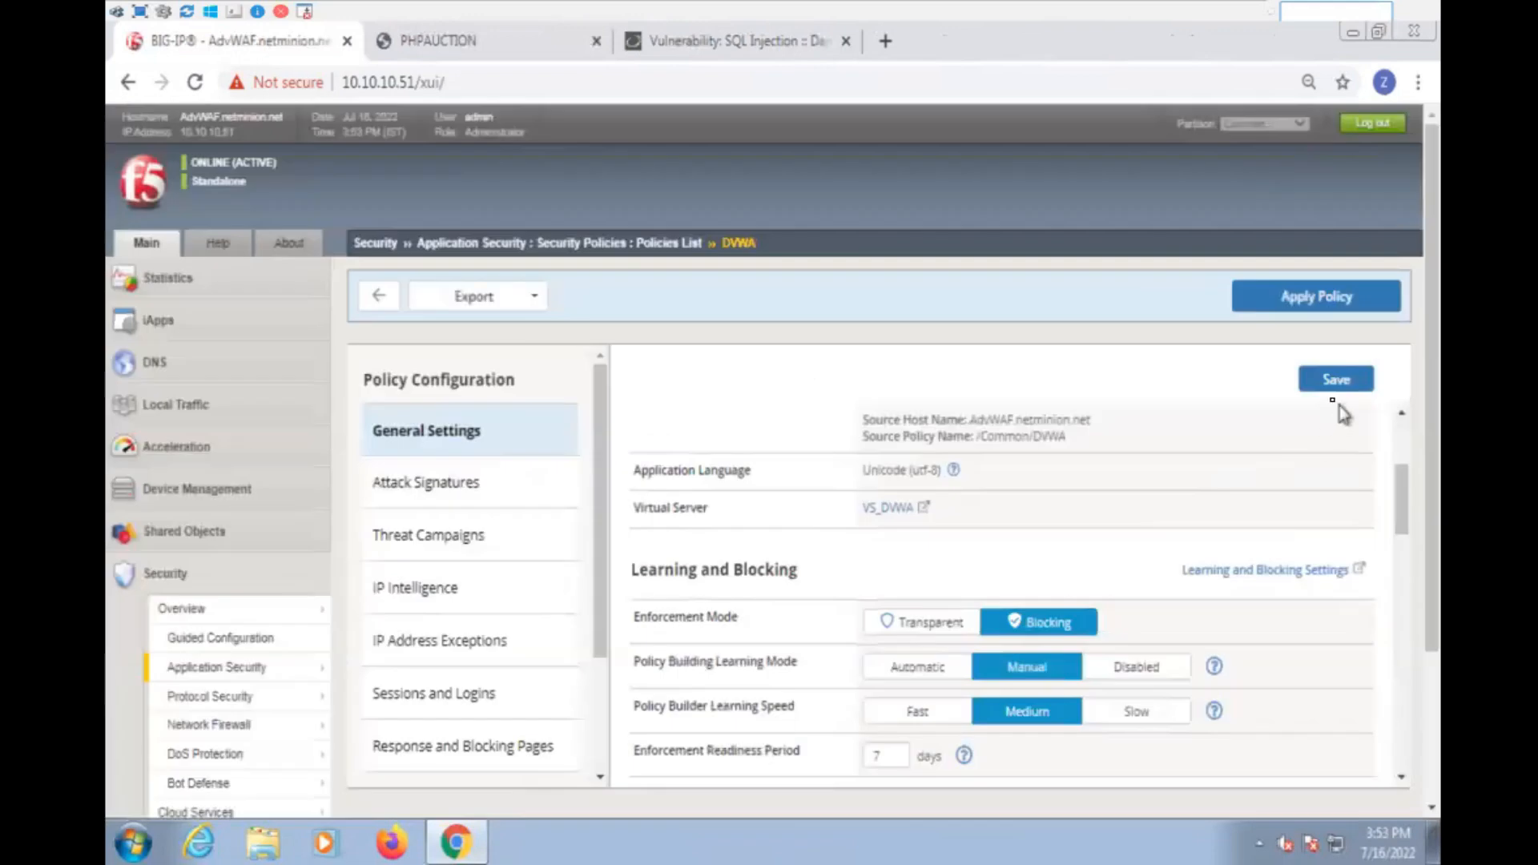
left_click(1348, 379)
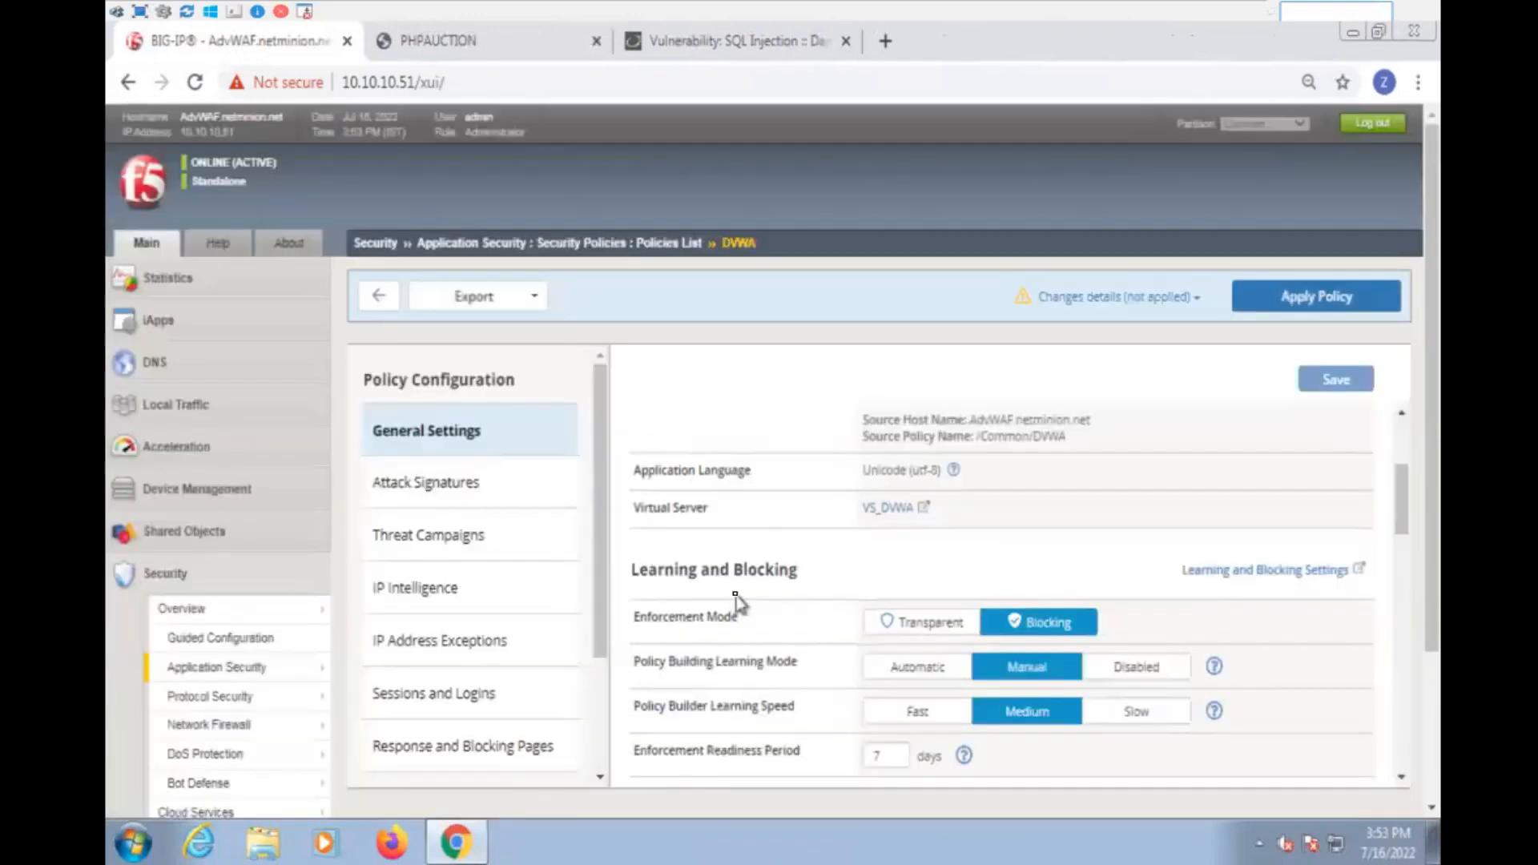
- Enforce all staged attack signatures in the DVWA policy and apply the policy
left_click(468, 497)
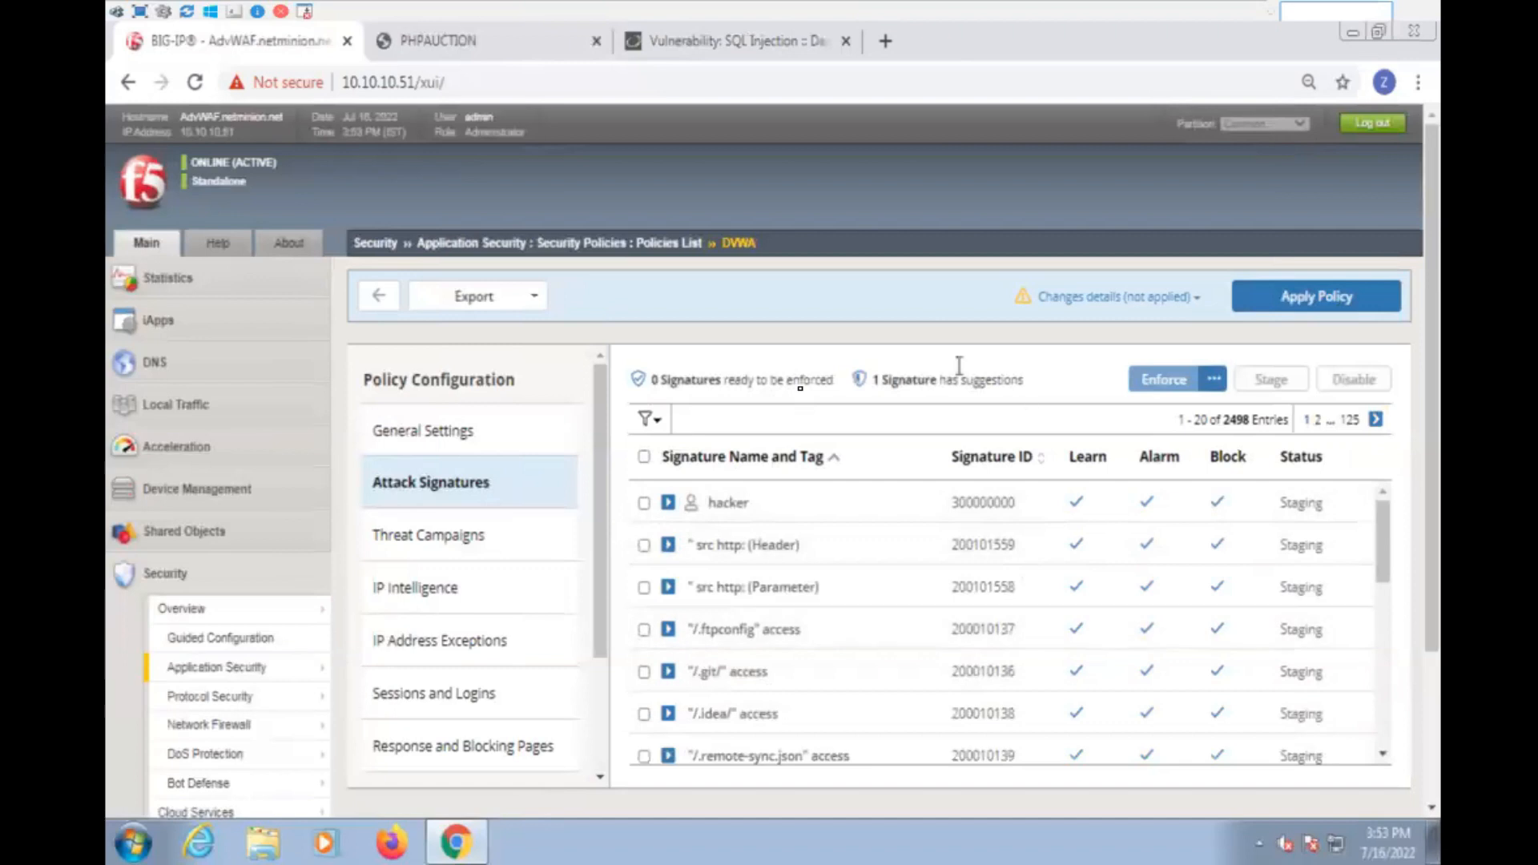
left_click(644, 458)
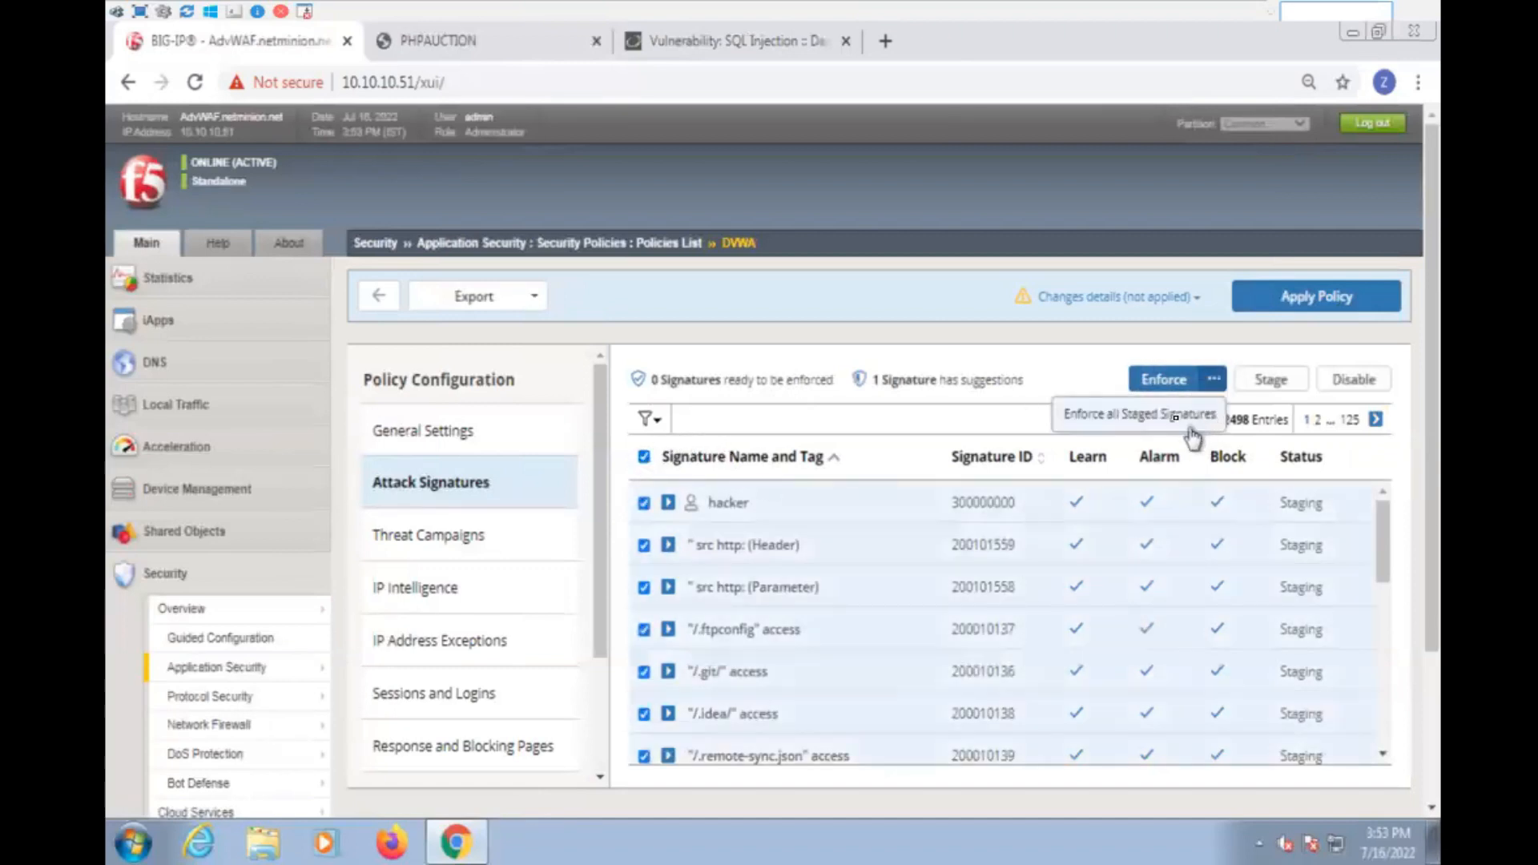
left_click(1161, 416)
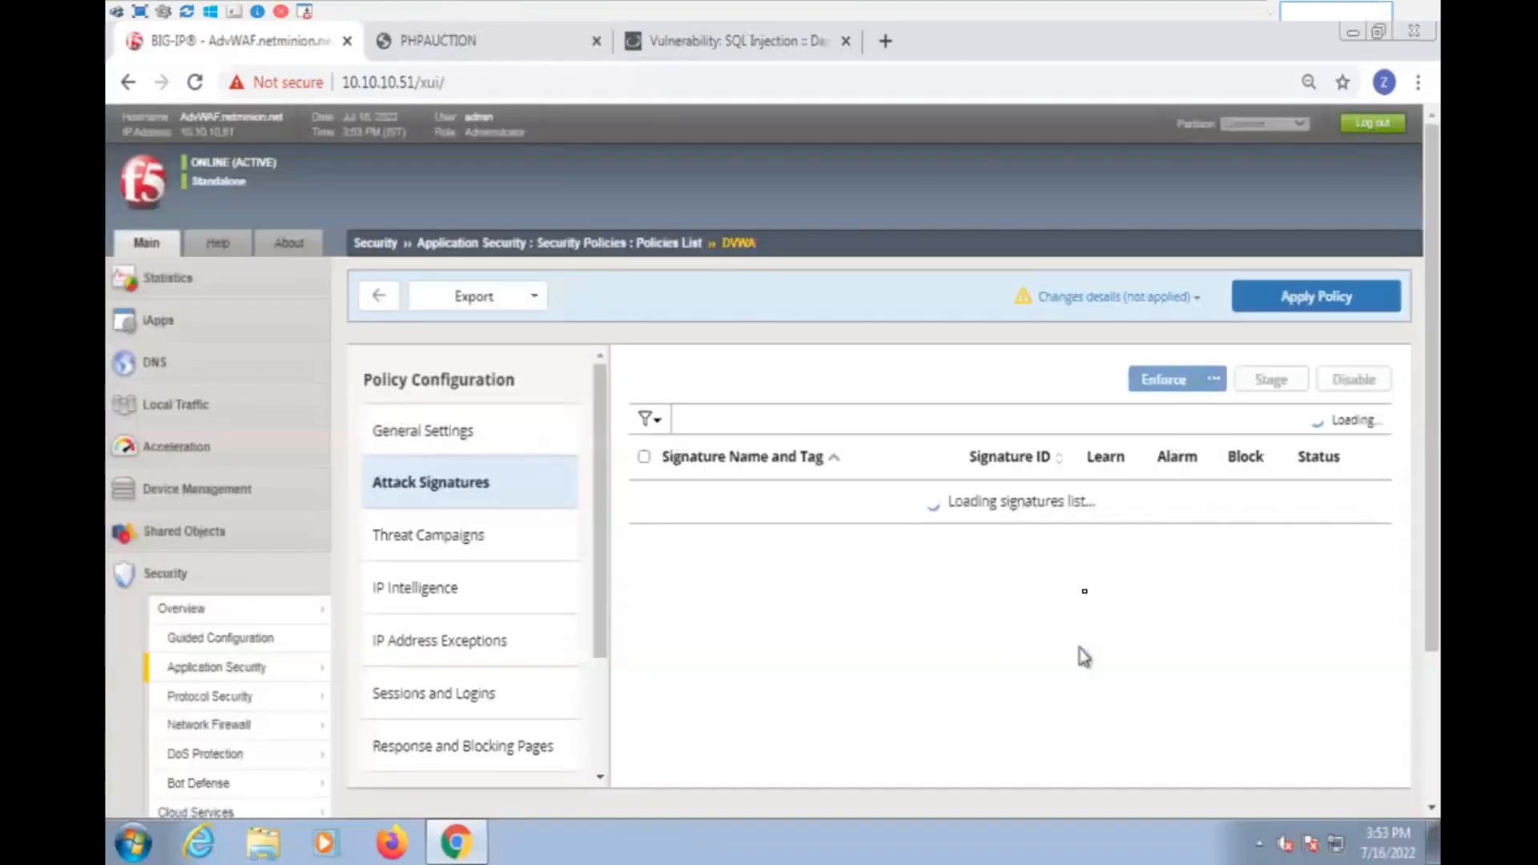
left_click(1326, 301)
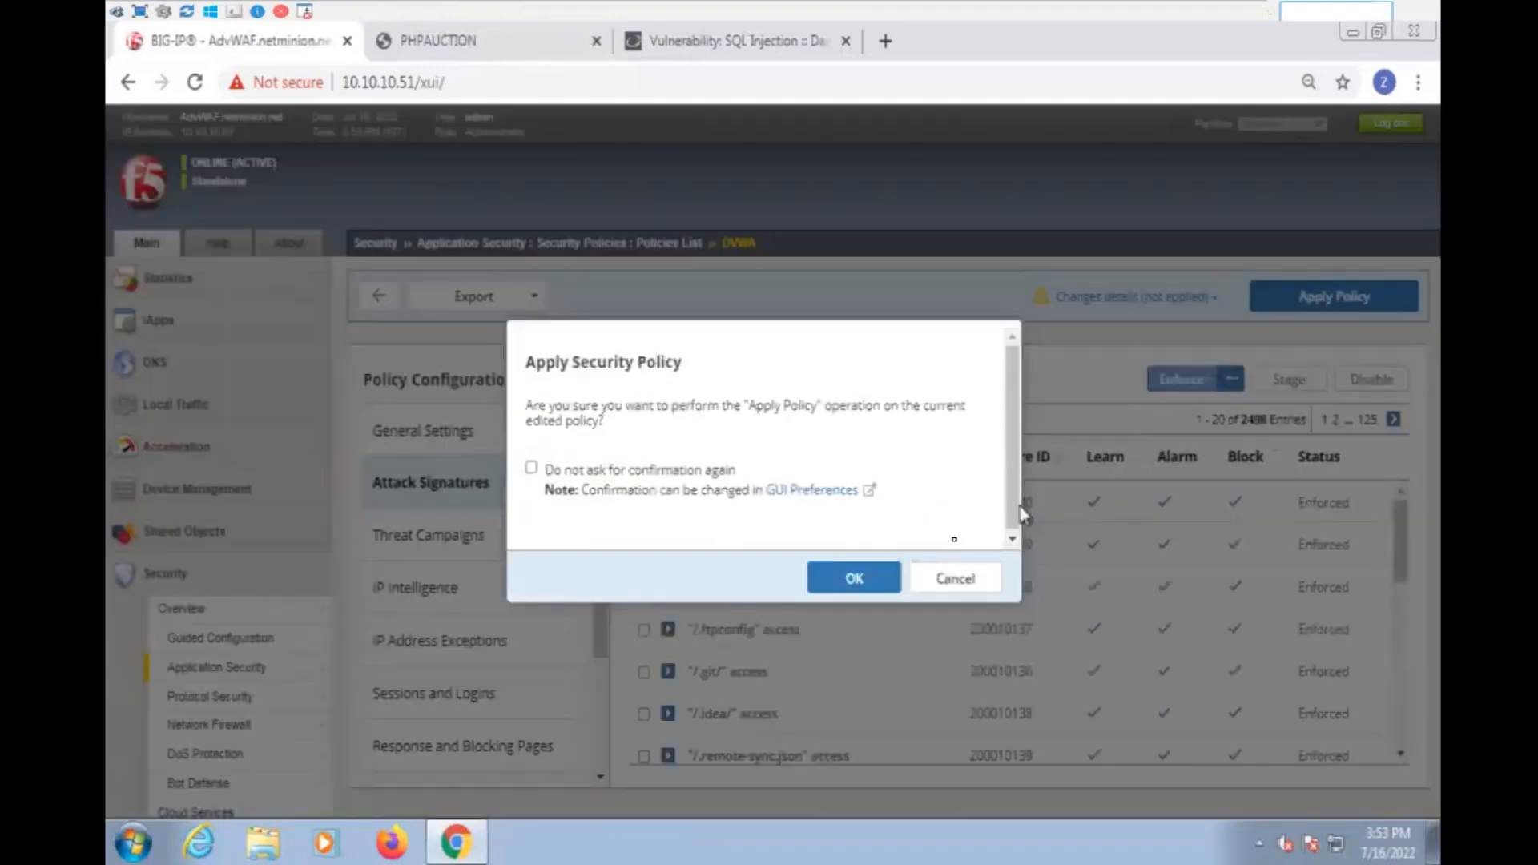
left_click(869, 584)
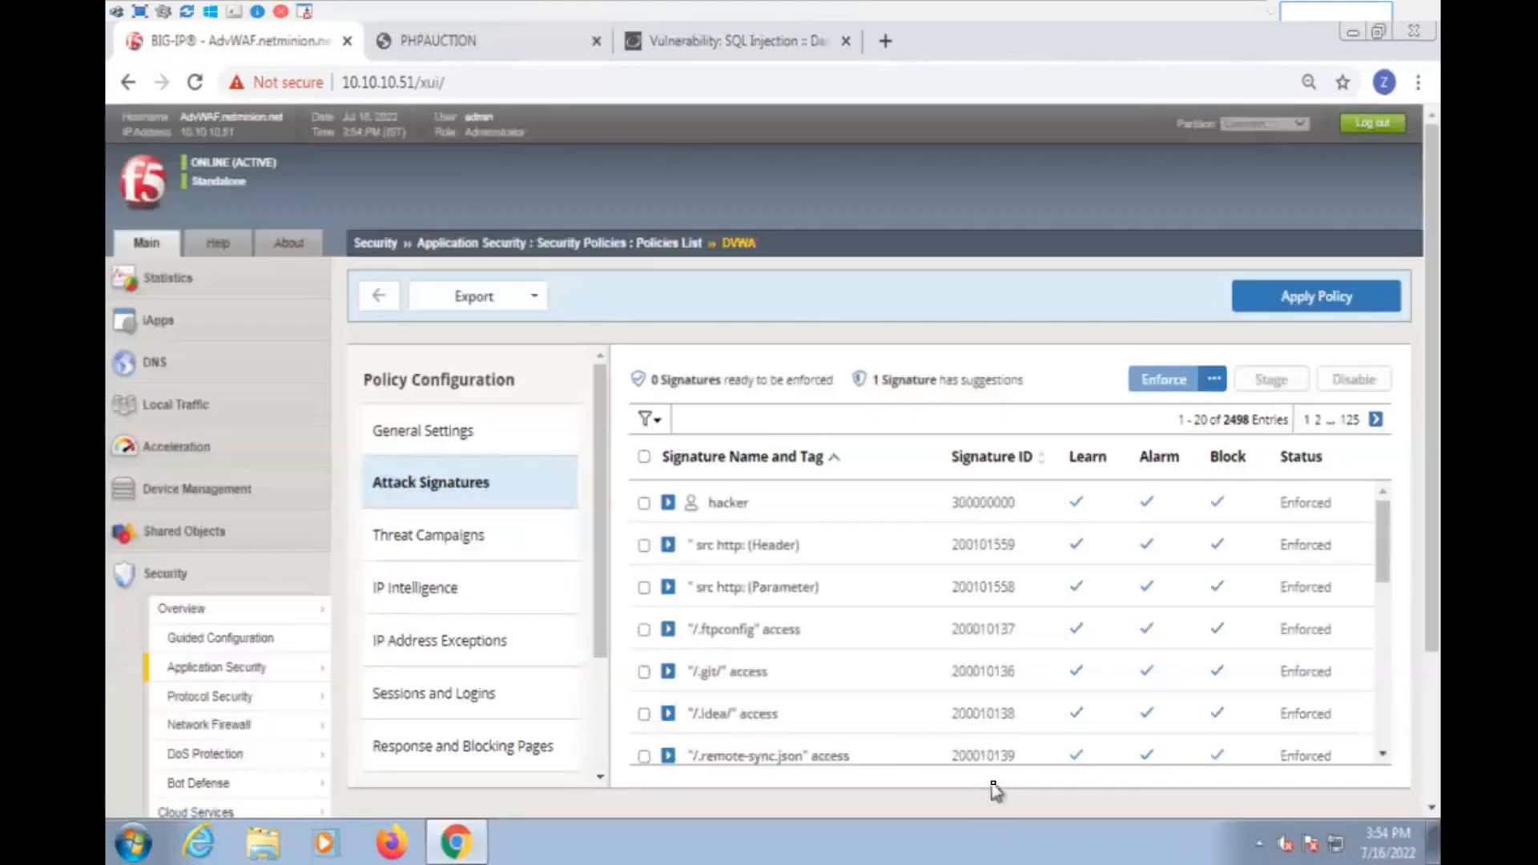
- Open the PHP_Auction policy from the policies list, set its enforcement mode to Blocking and save the settings
left_click(565, 244)
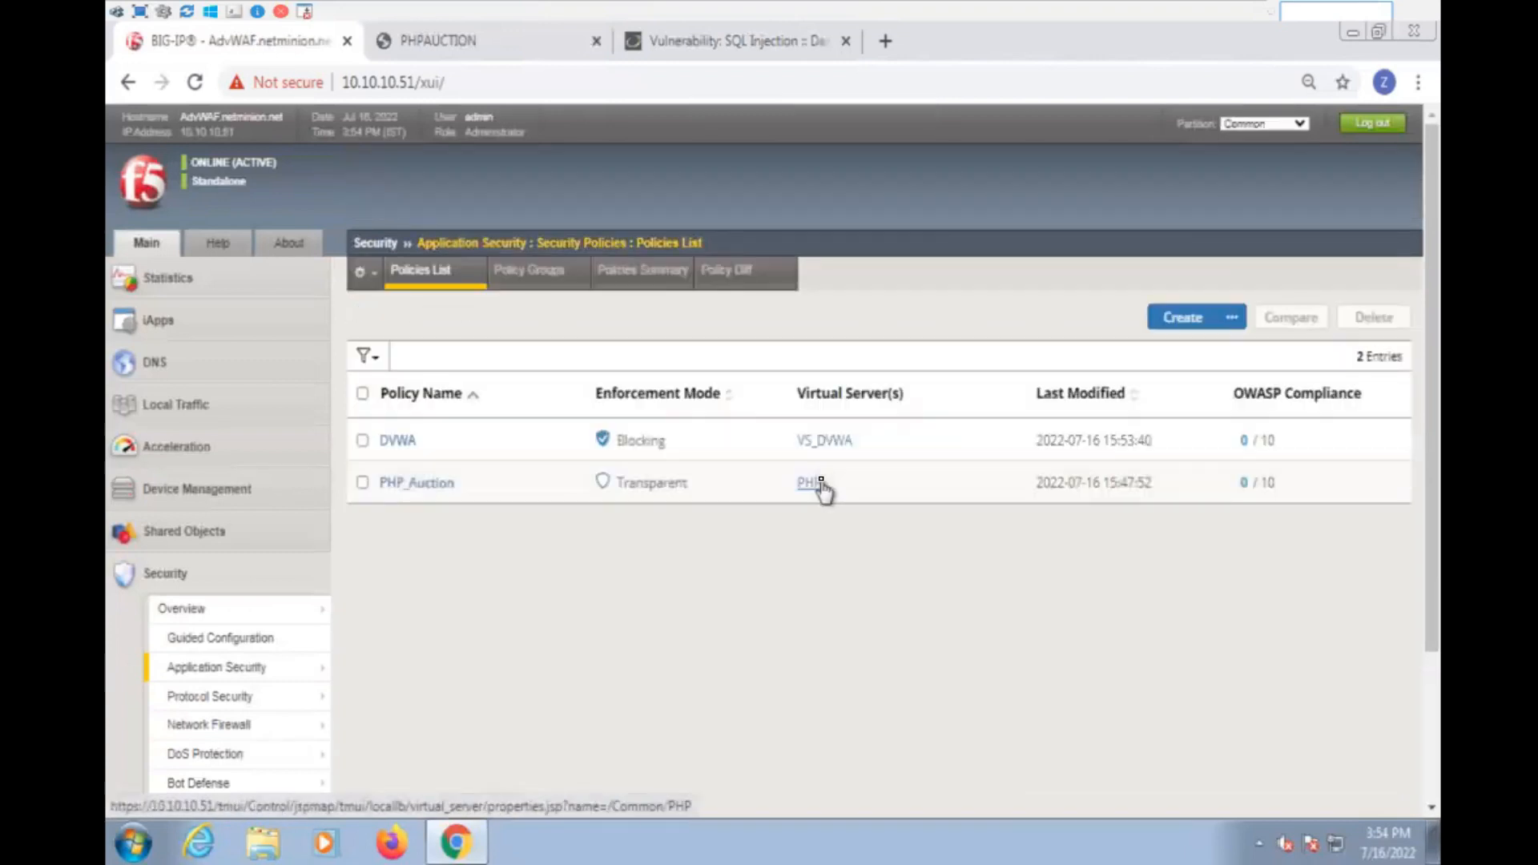
left_click(404, 483)
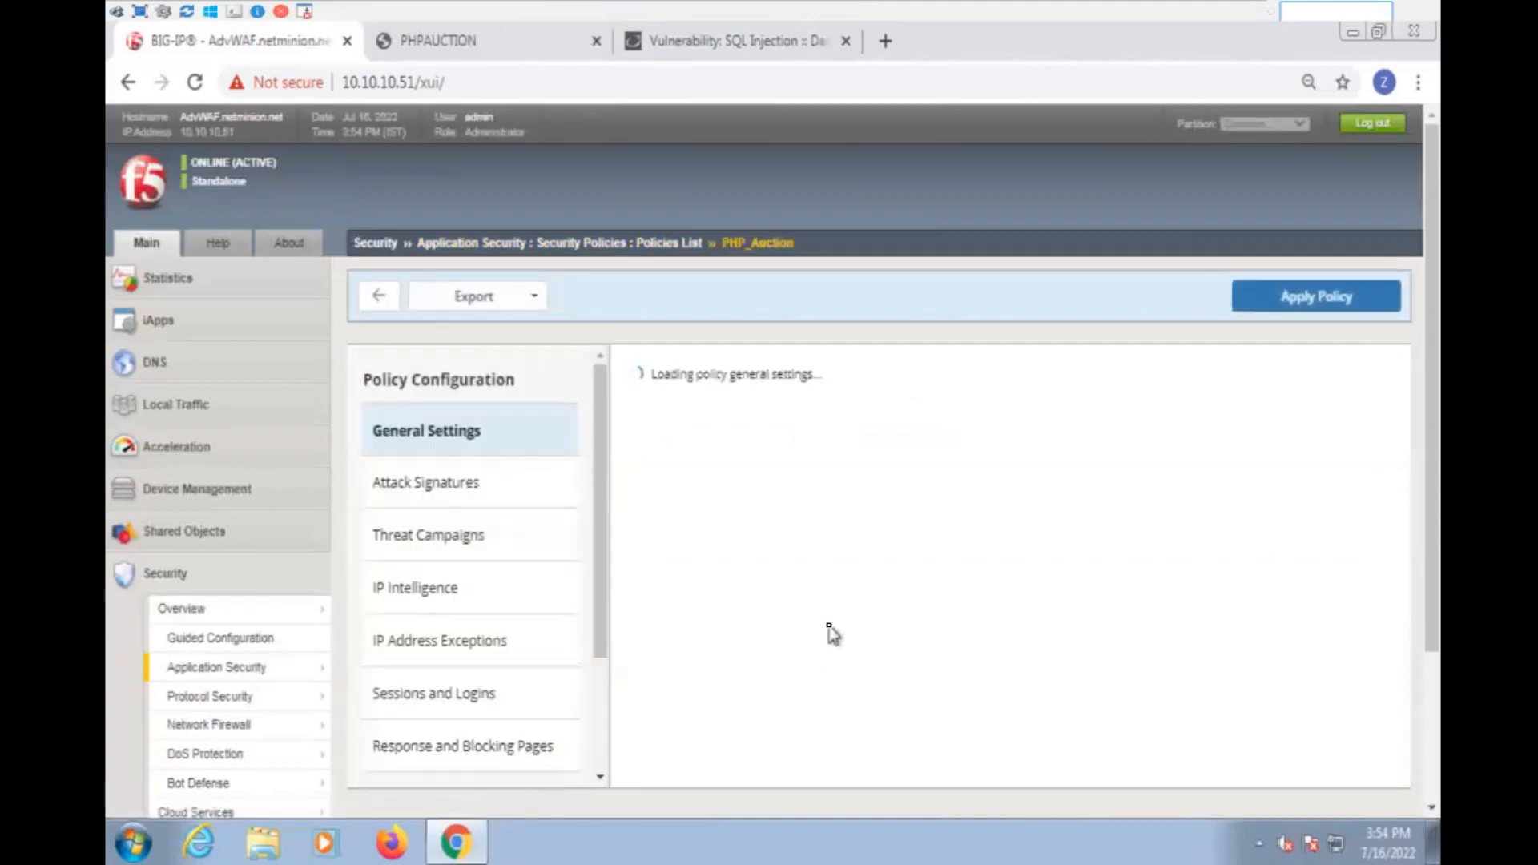
scroll(1243, 597, "down", 3)
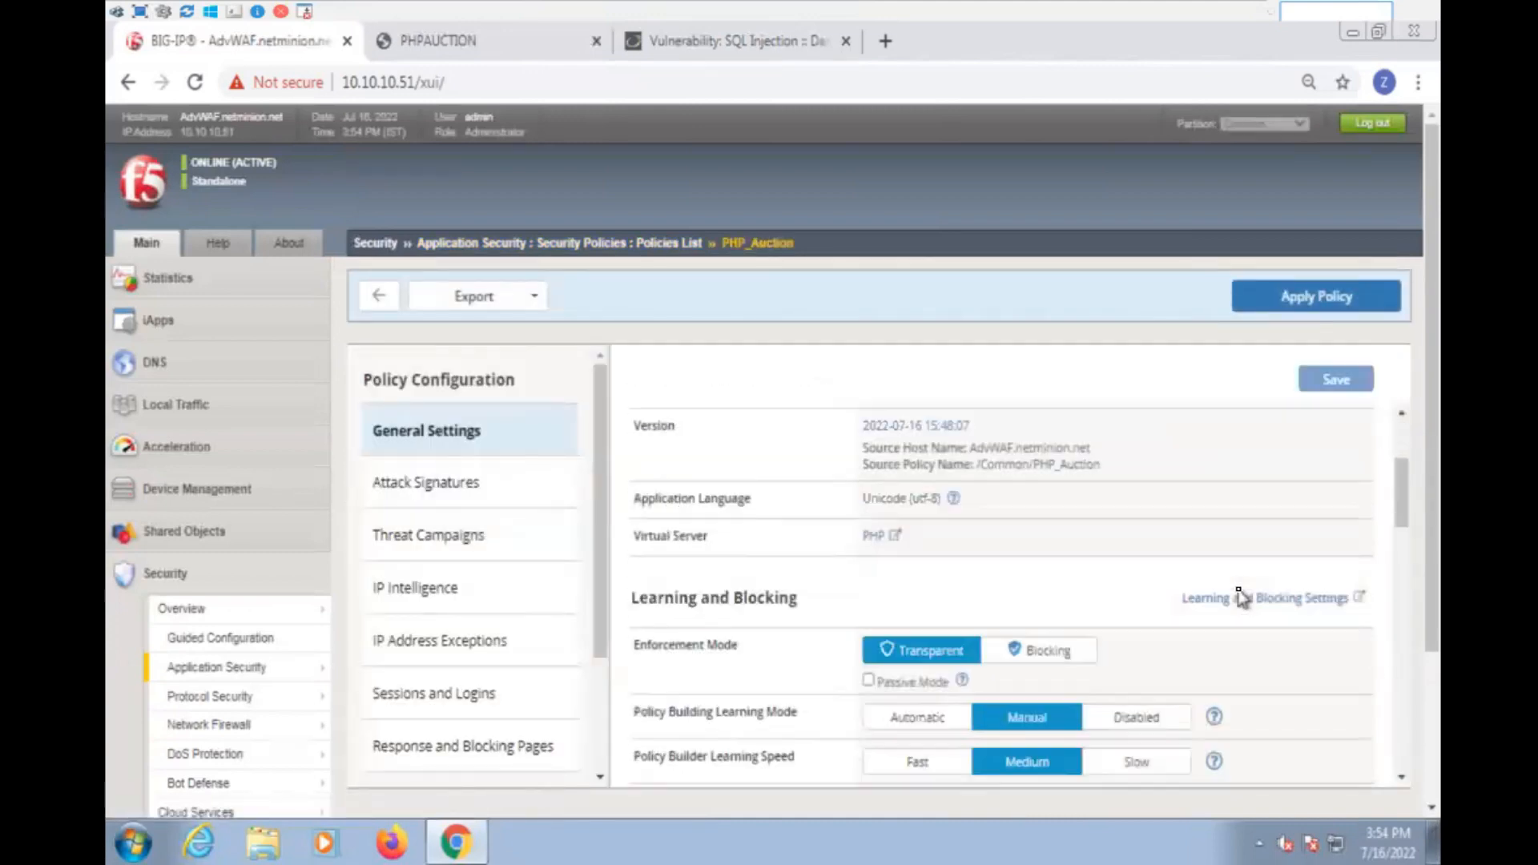
left_click(1059, 633)
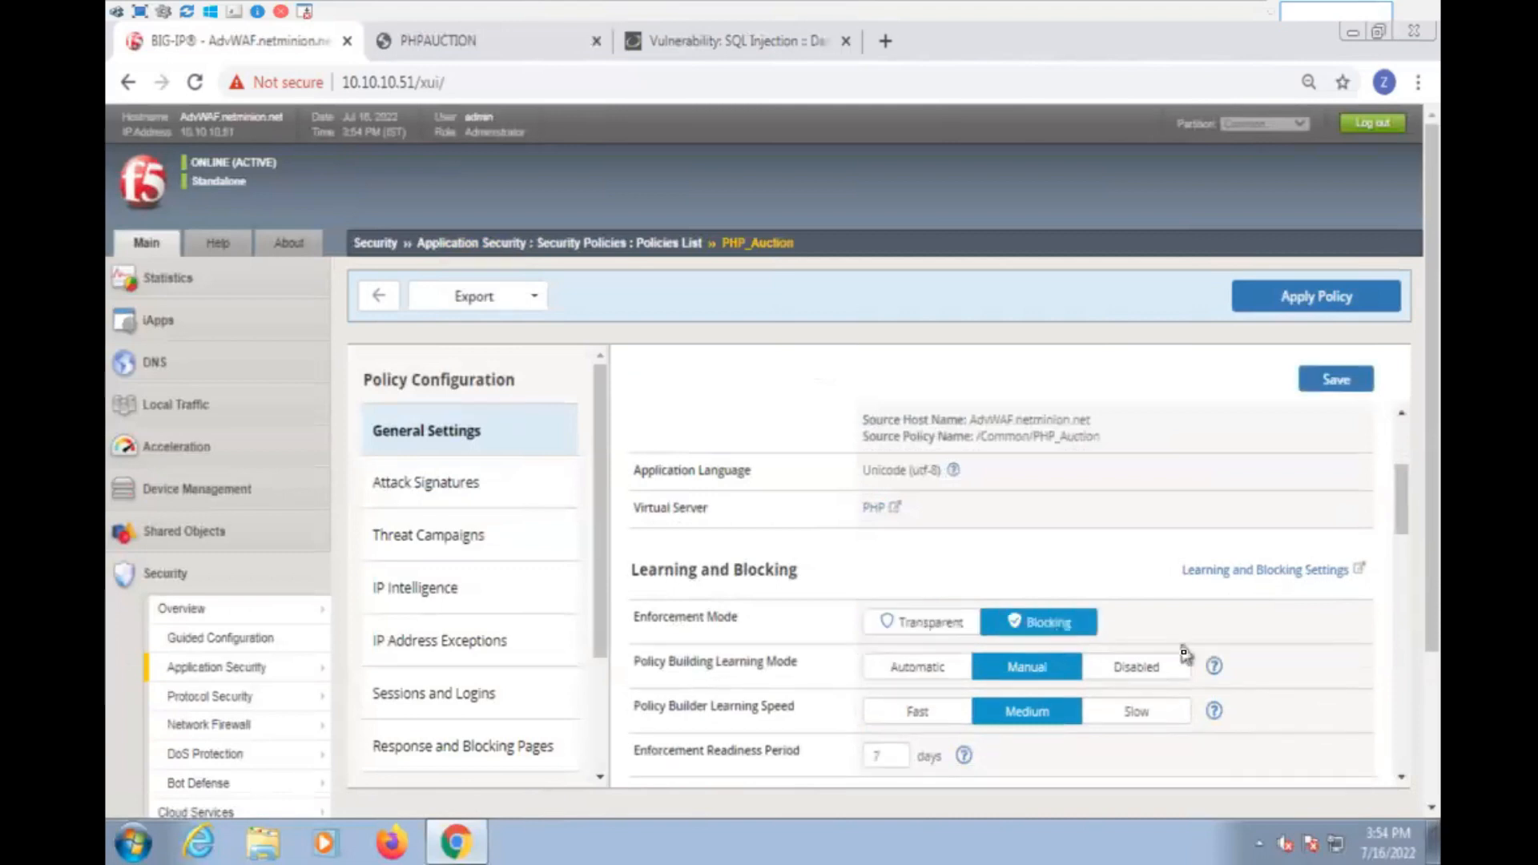
left_click(1343, 385)
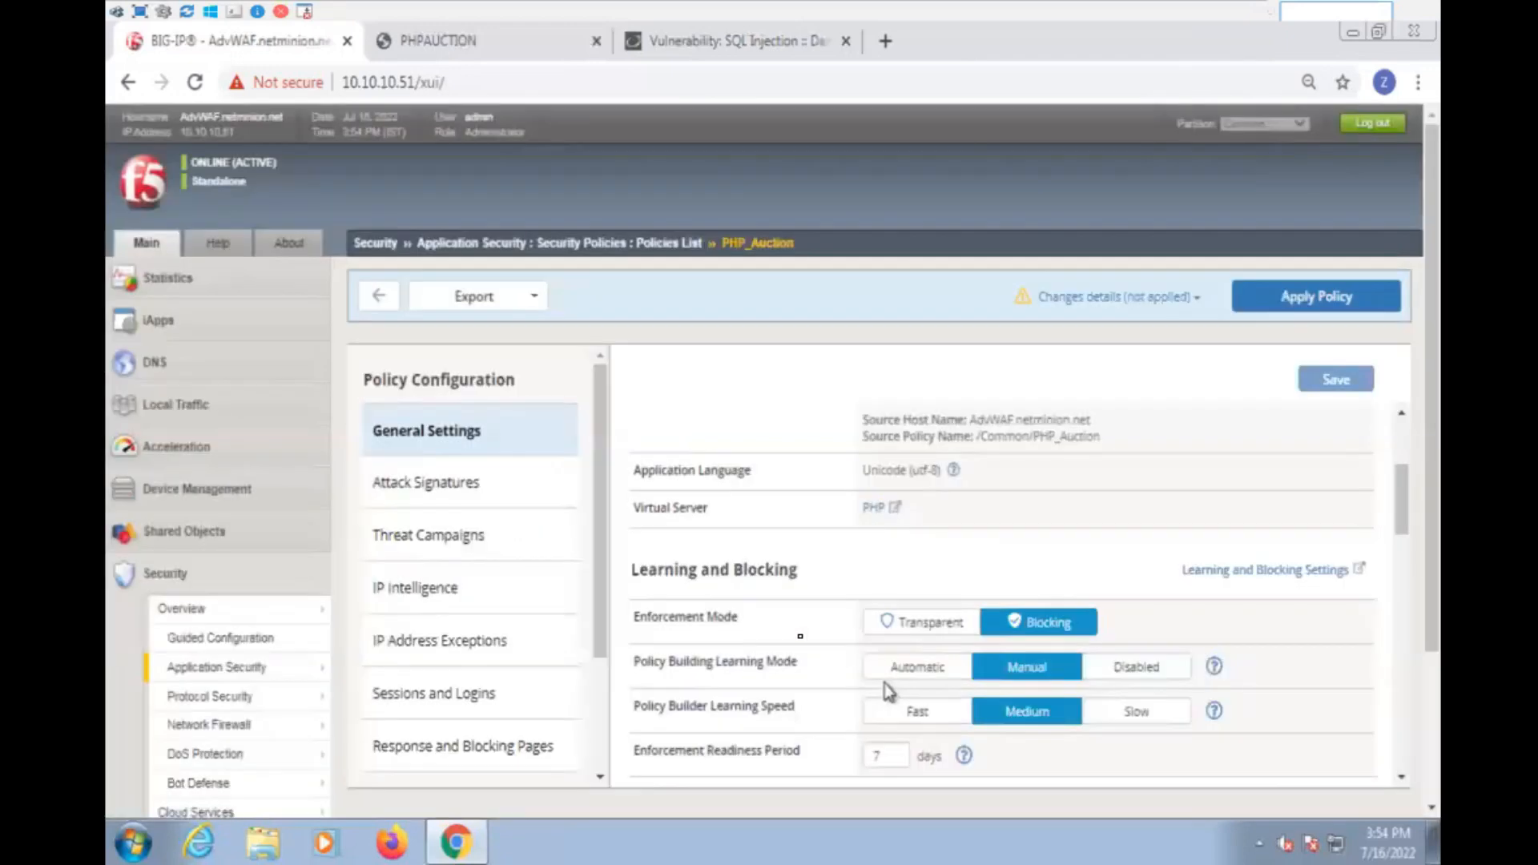
- Enforce all staged attack signatures in the PHP_Auction policy and switch to the DVWA site's SQL Injection page
left_click(500, 487)
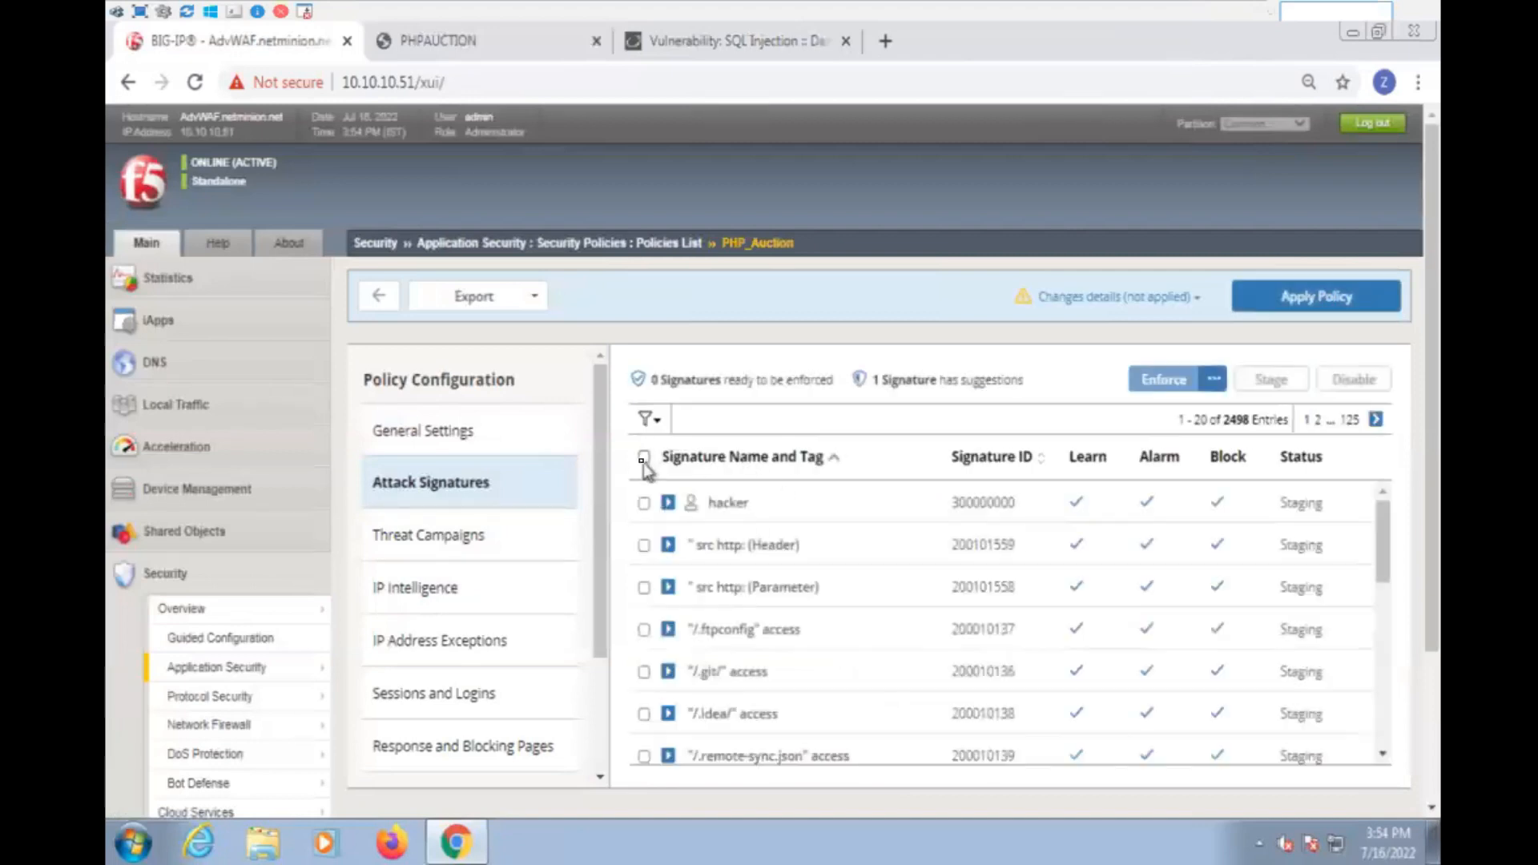
left_click(643, 460)
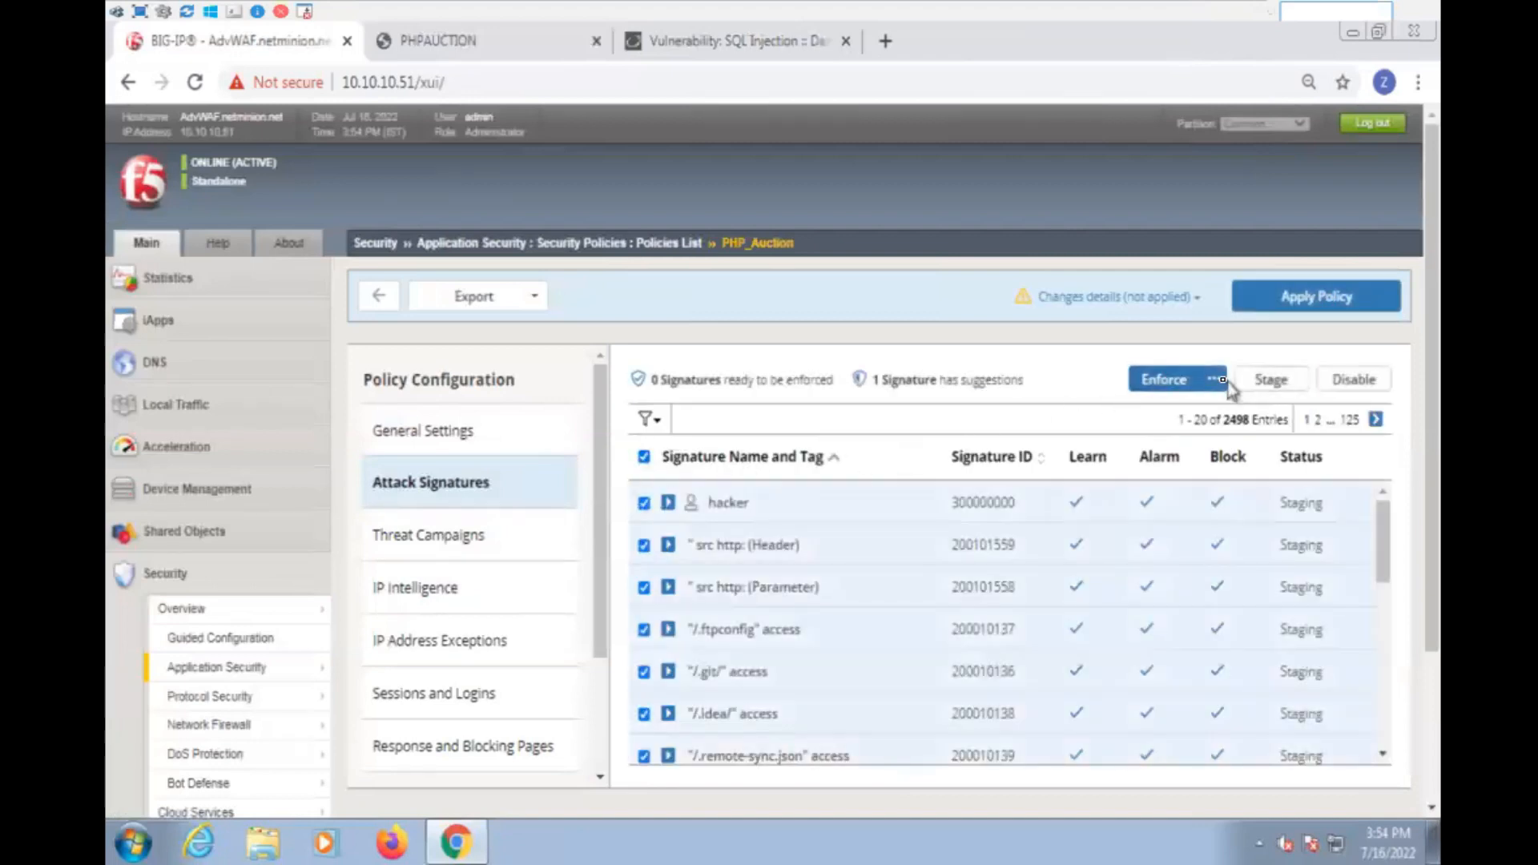
left_click(1173, 415)
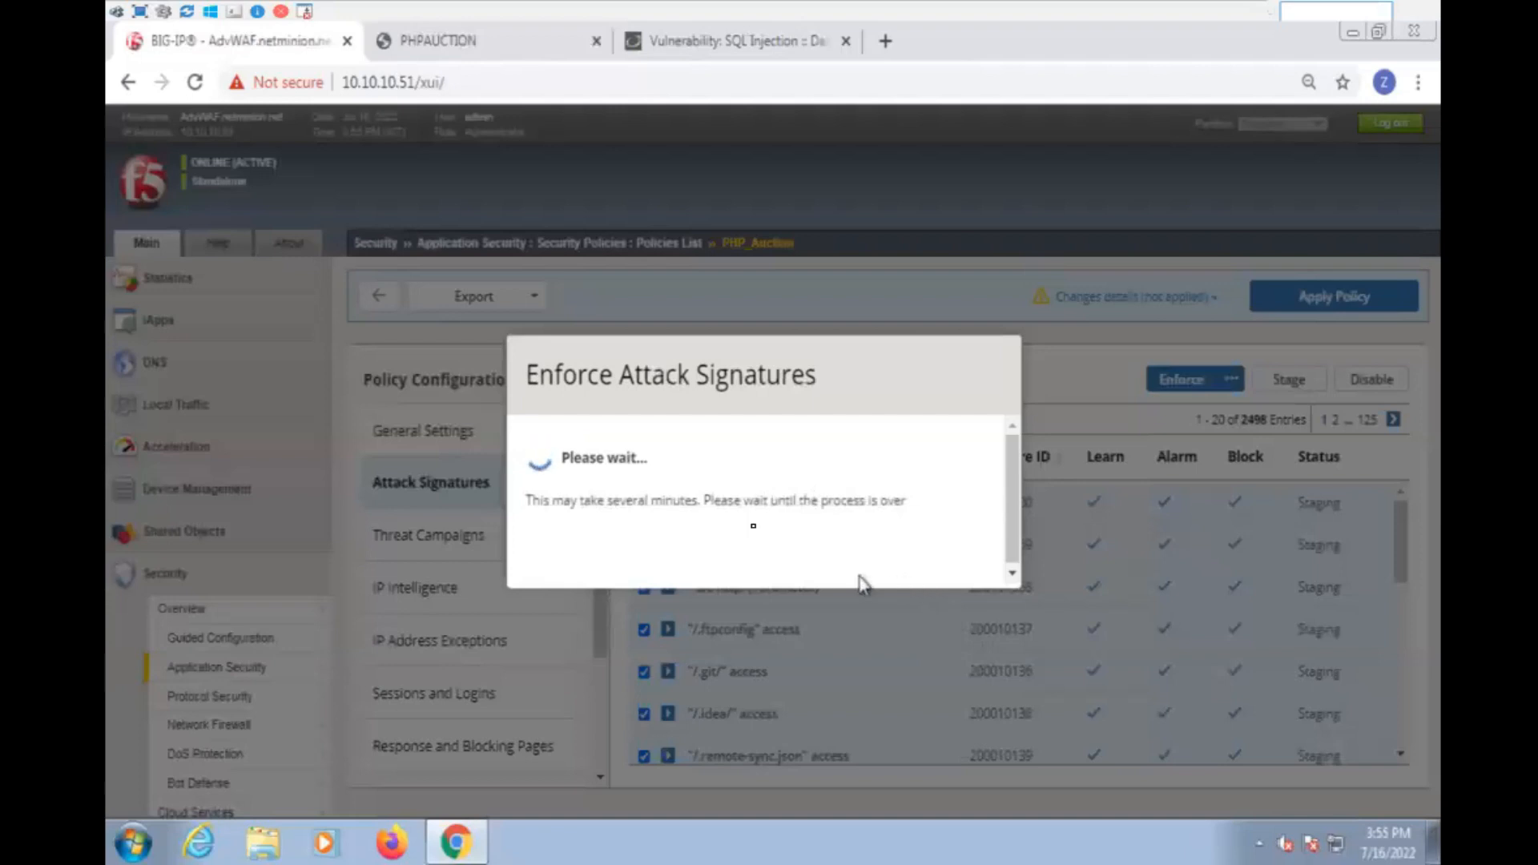
left_click(719, 45)
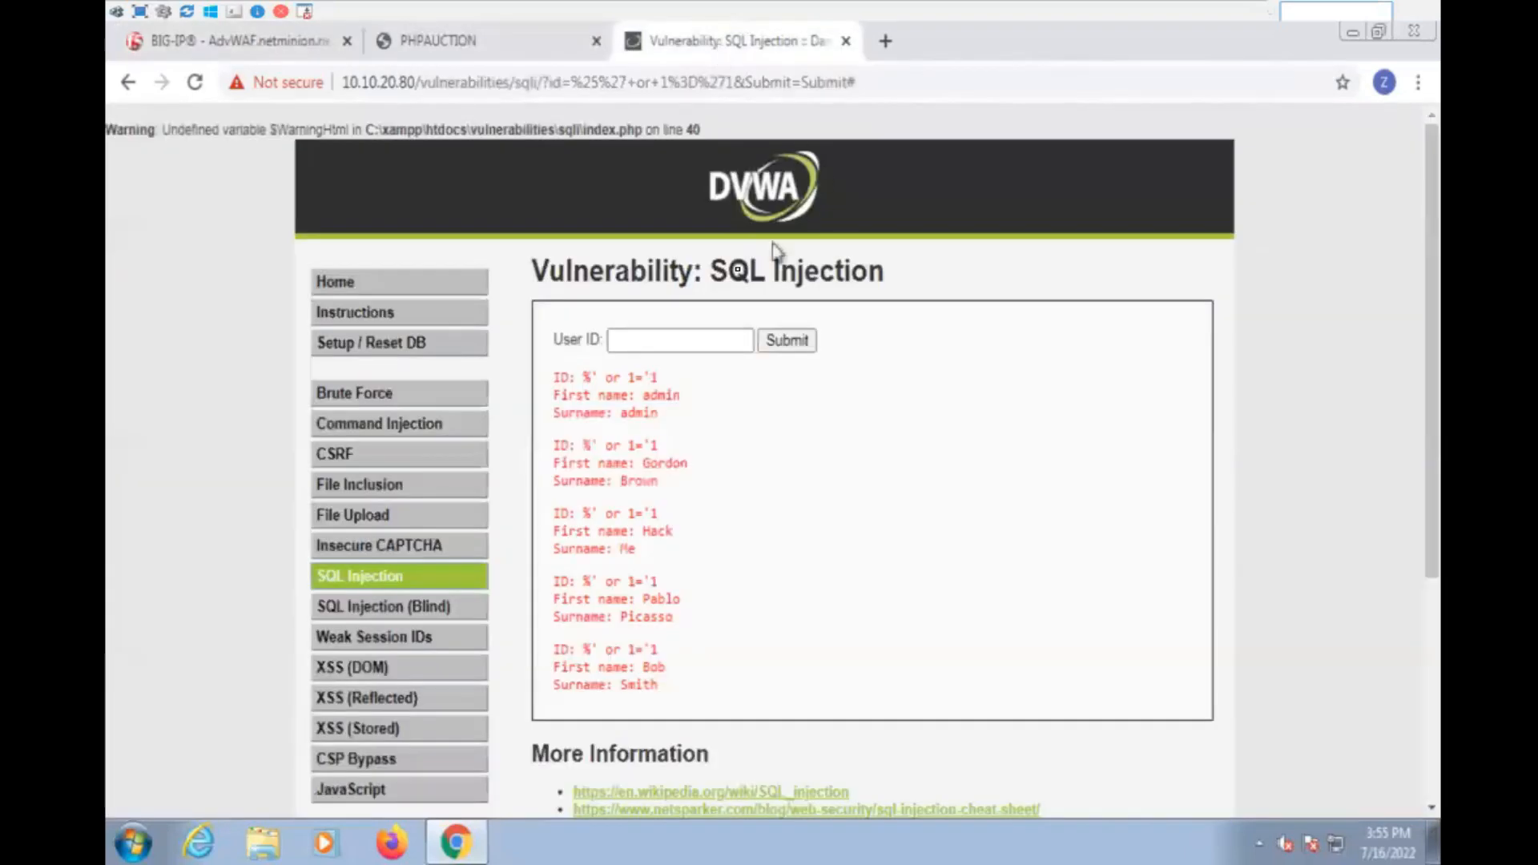
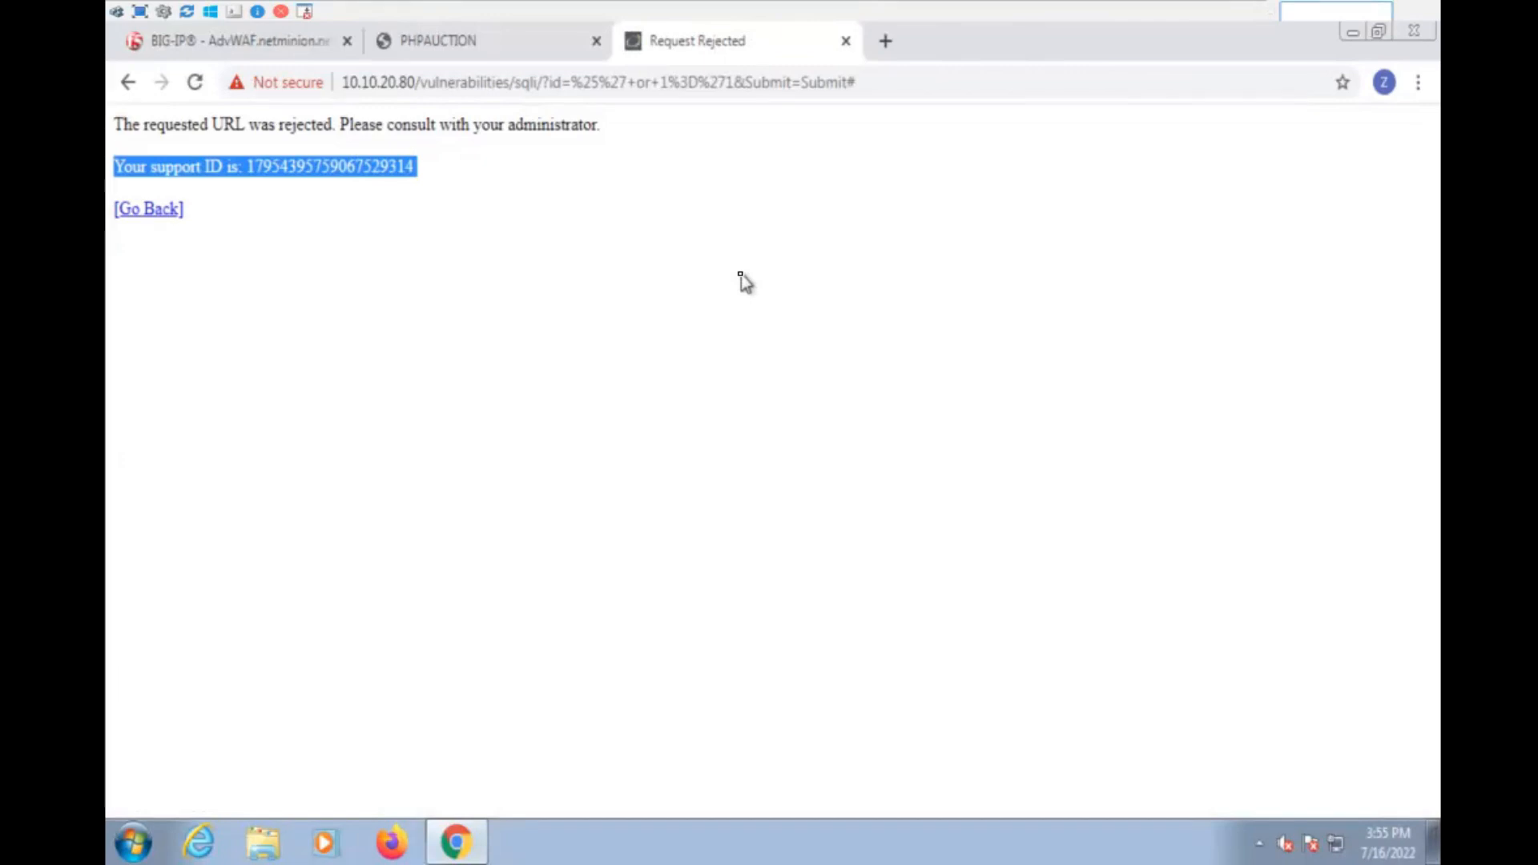
- Switch back to the PHP_Auction policy in BIG-IP and apply its pending changes
left_click(286, 55)
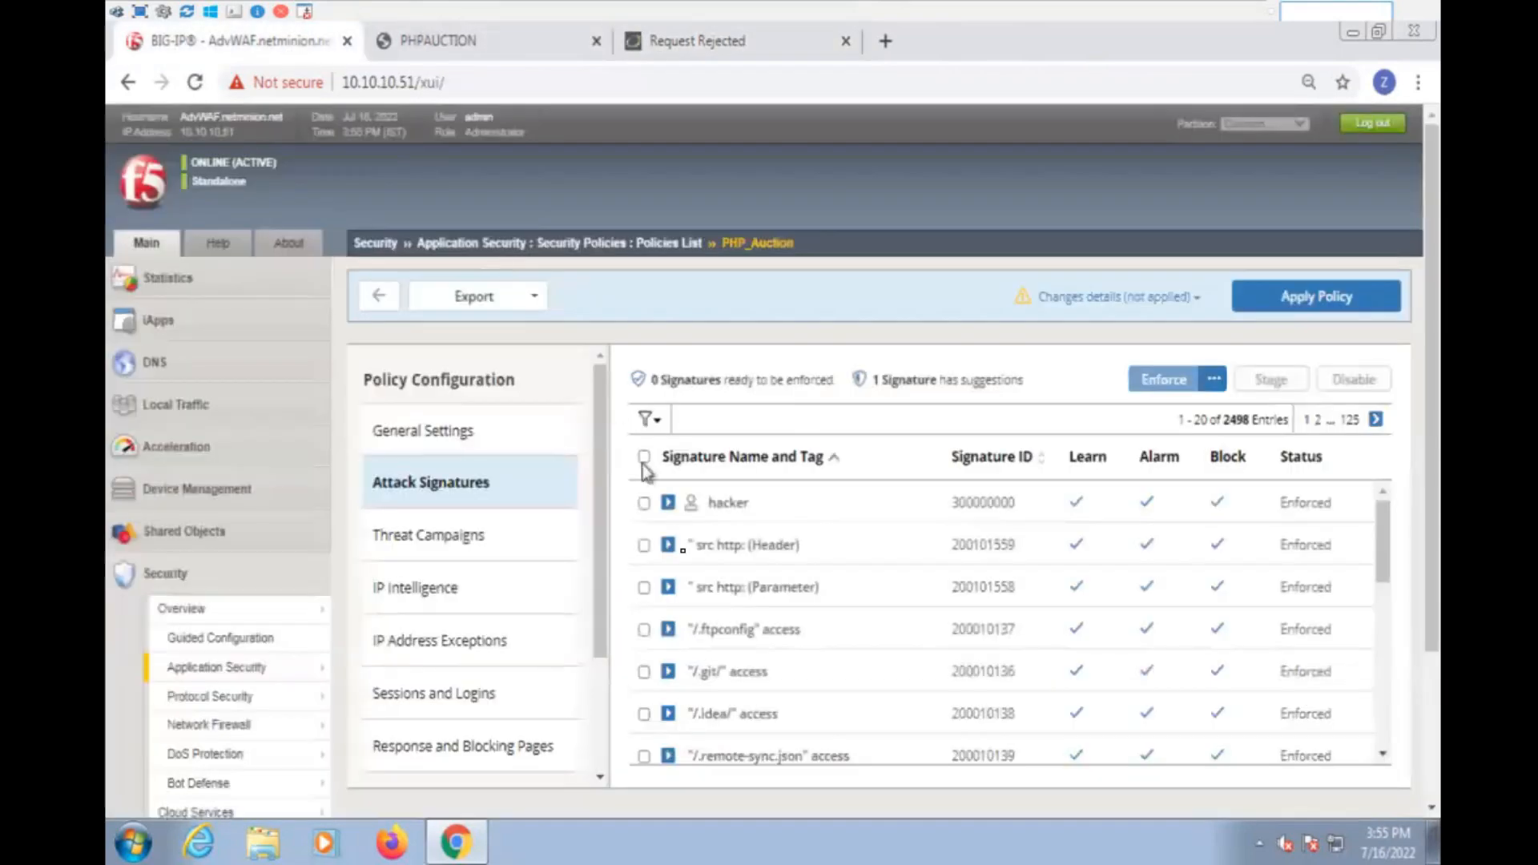
left_click(1306, 303)
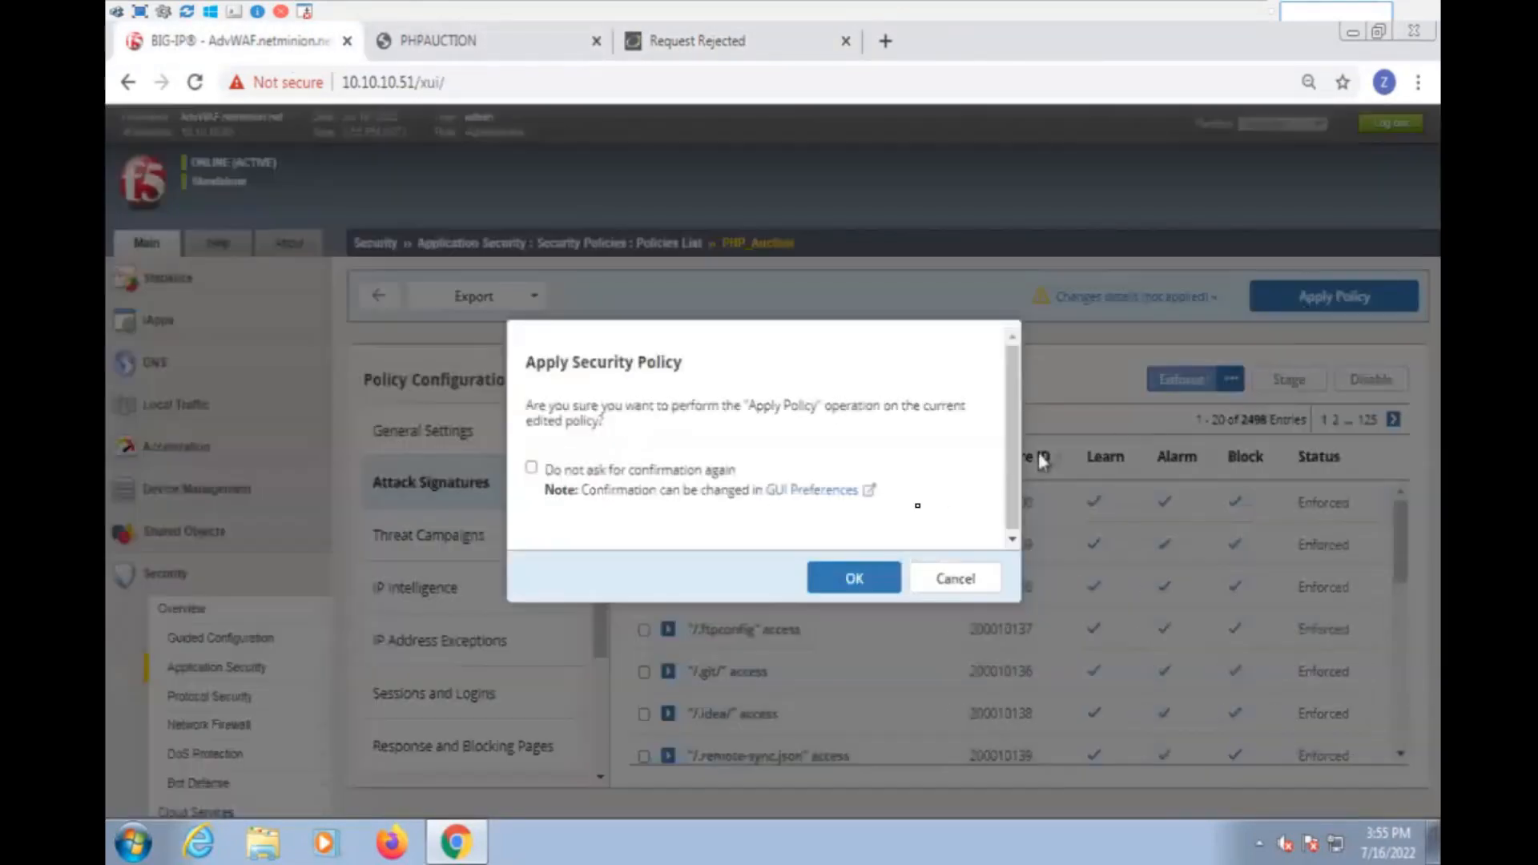
left_click(852, 577)
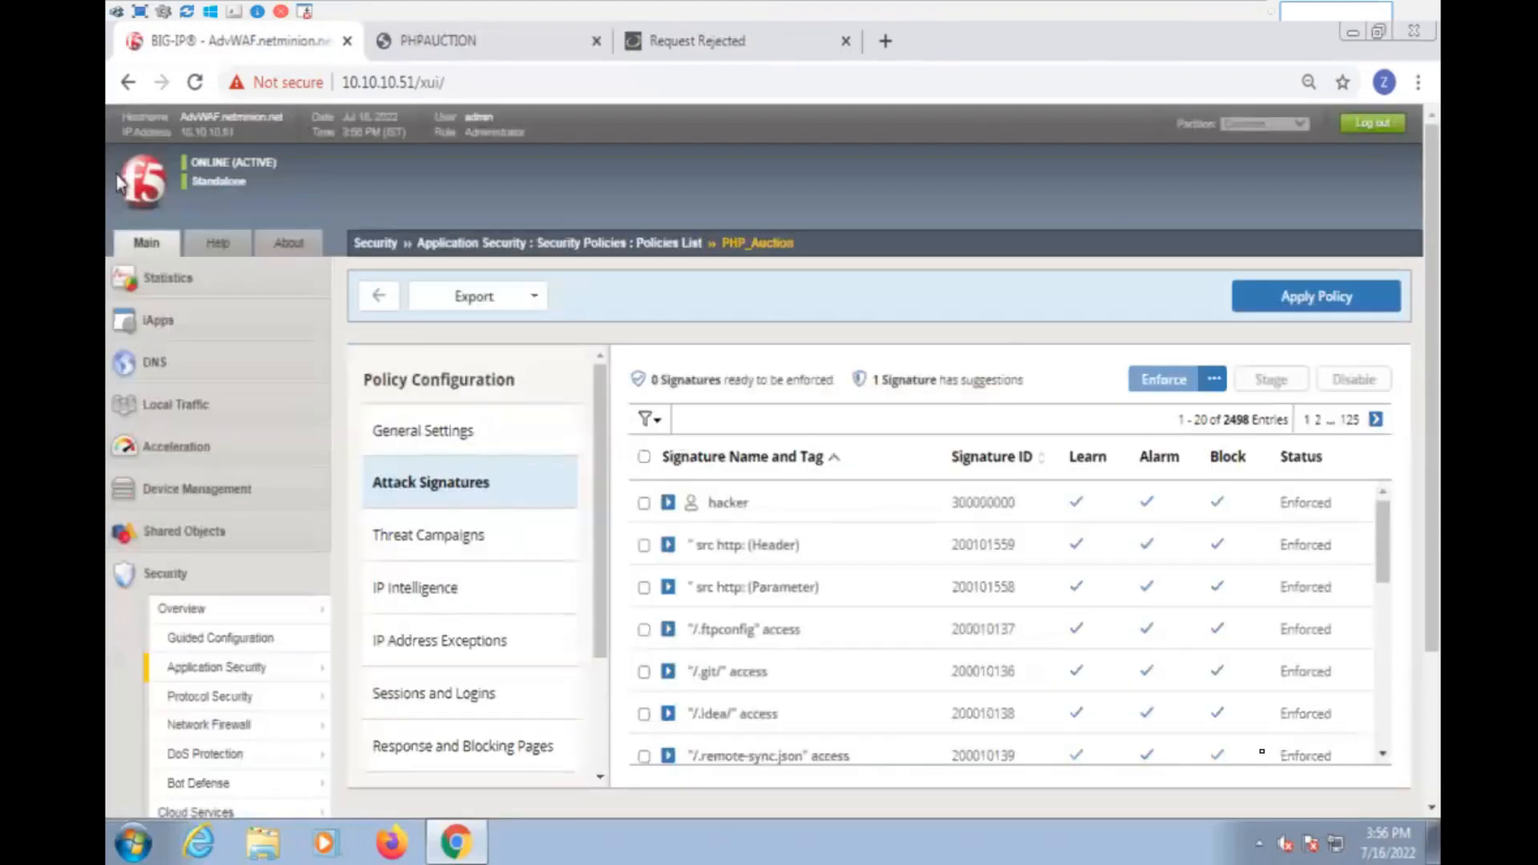
- Open the application request event log and show the newest blocked /vulnerabilities/sqli/ request in a separate details page
scroll(117, 175, "down", 3)
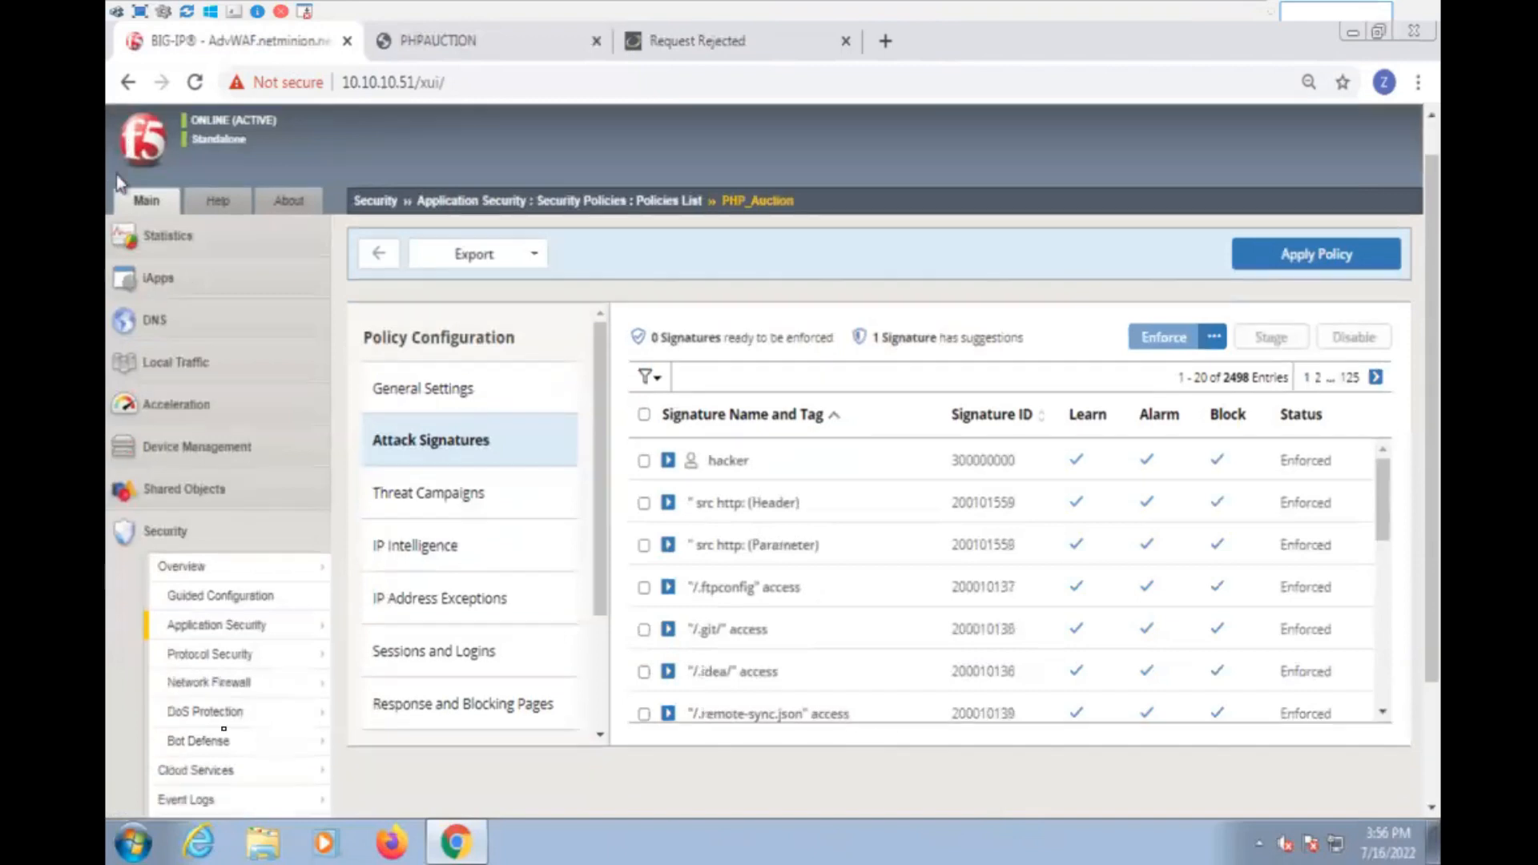
left_click(196, 650)
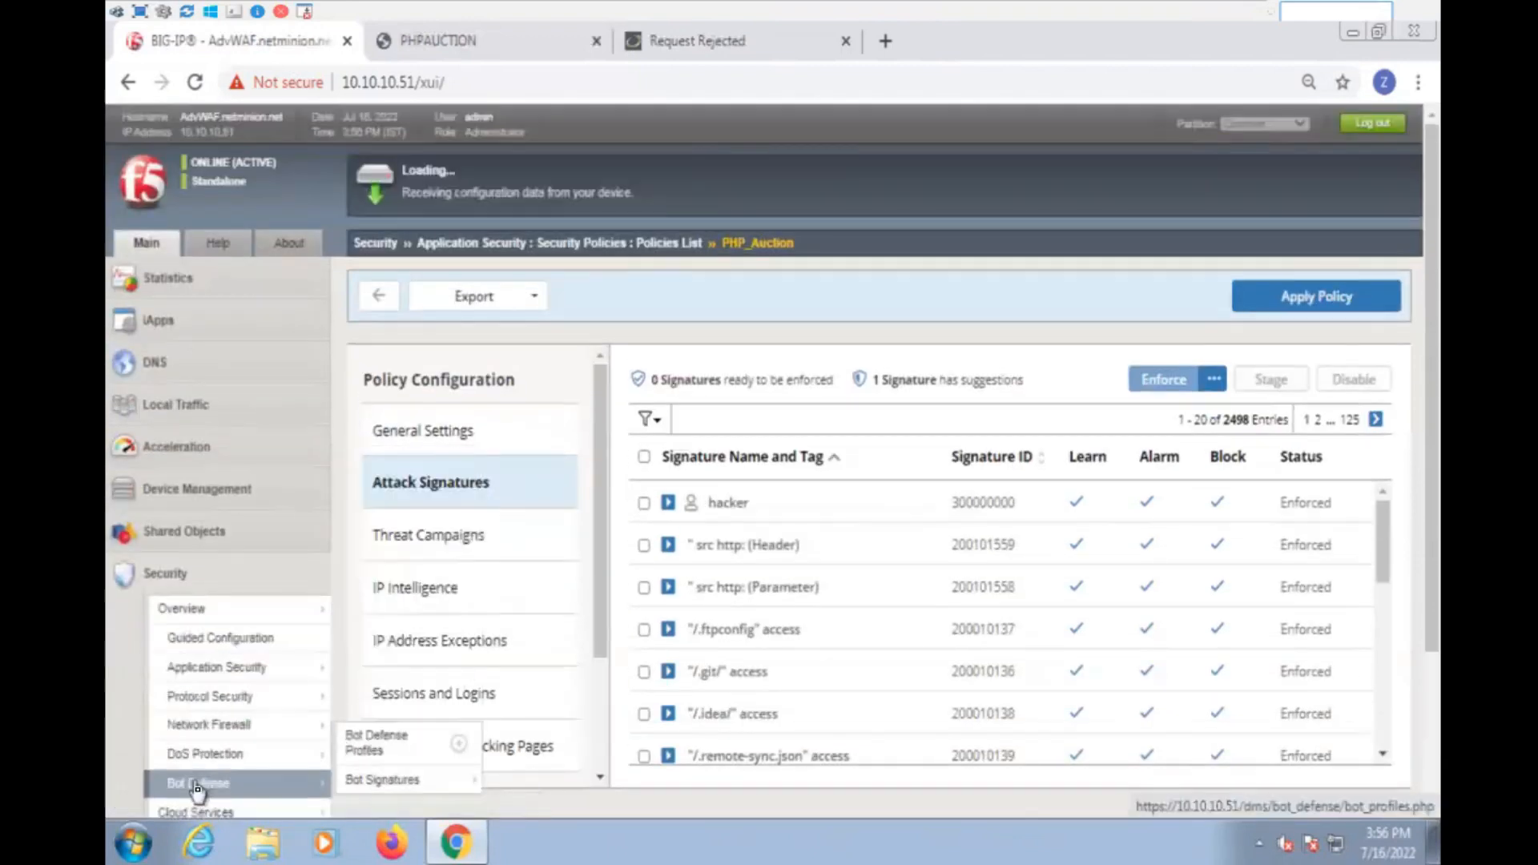
scroll(275, 717, "down", 2)
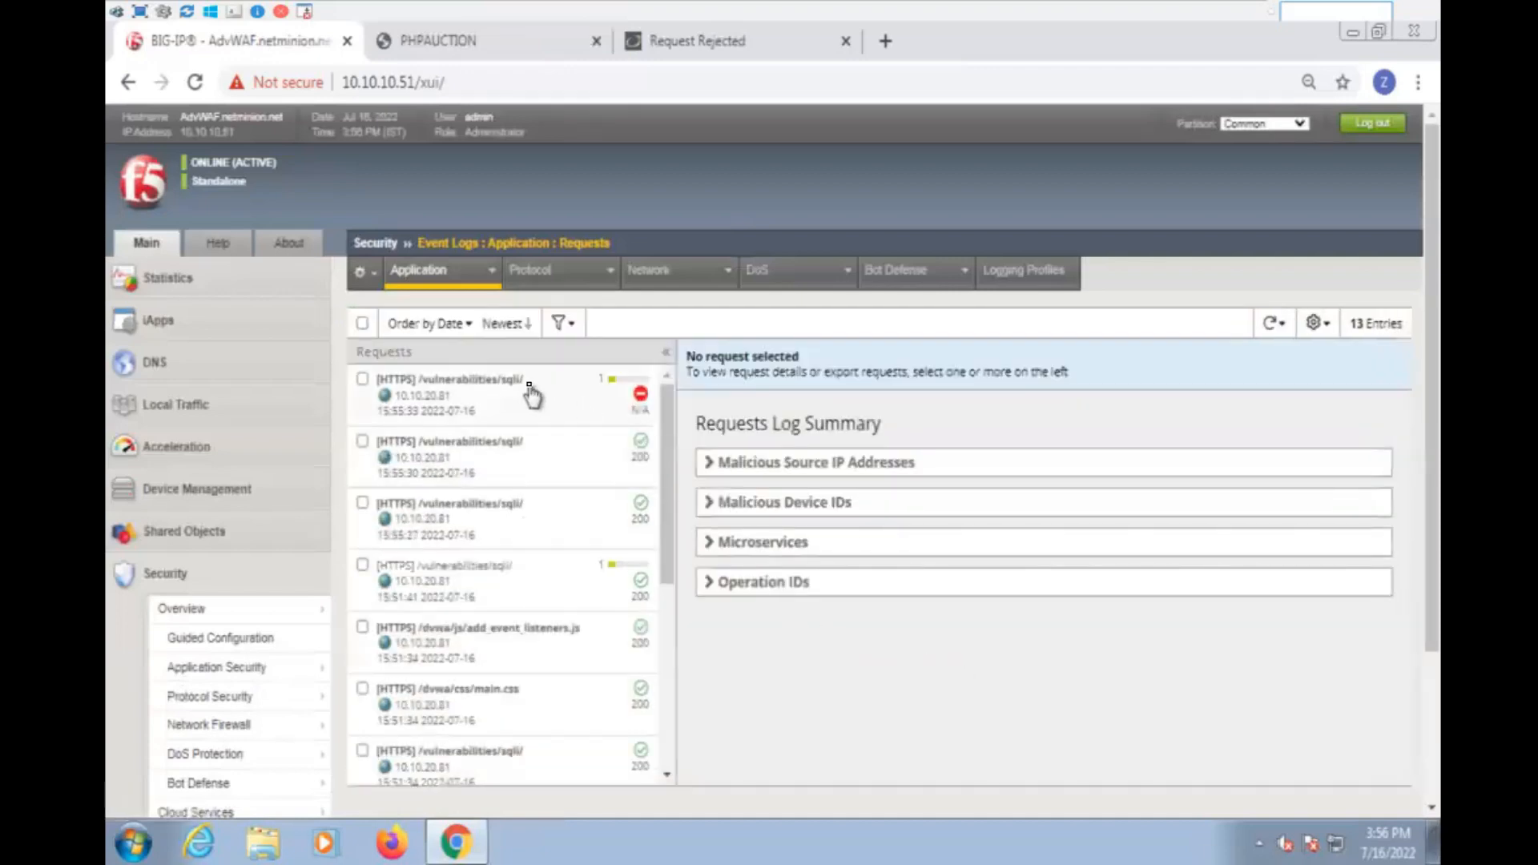
left_click(531, 395)
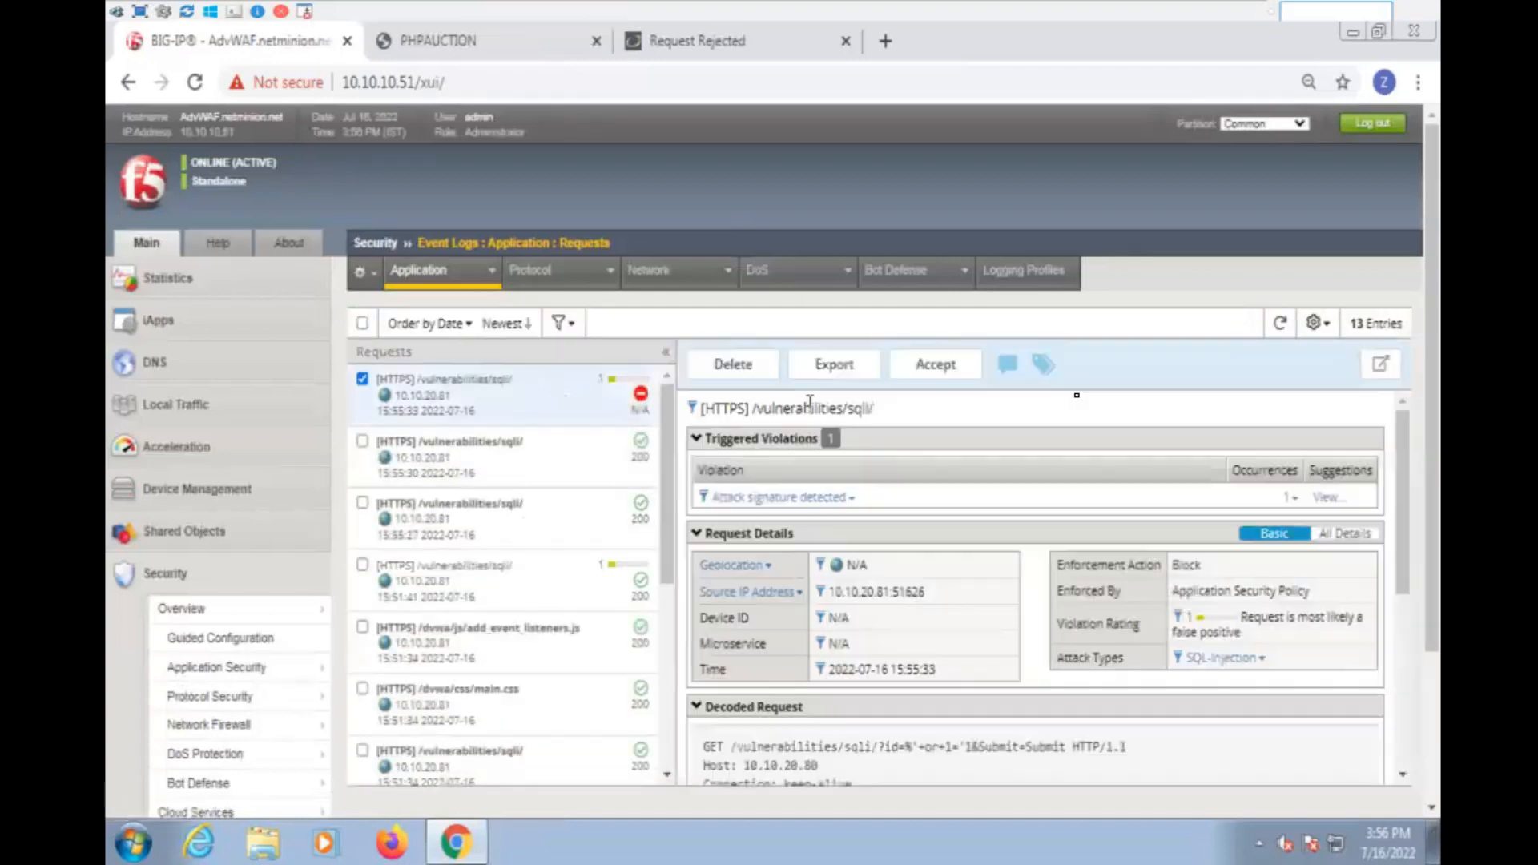
left_click(1385, 374)
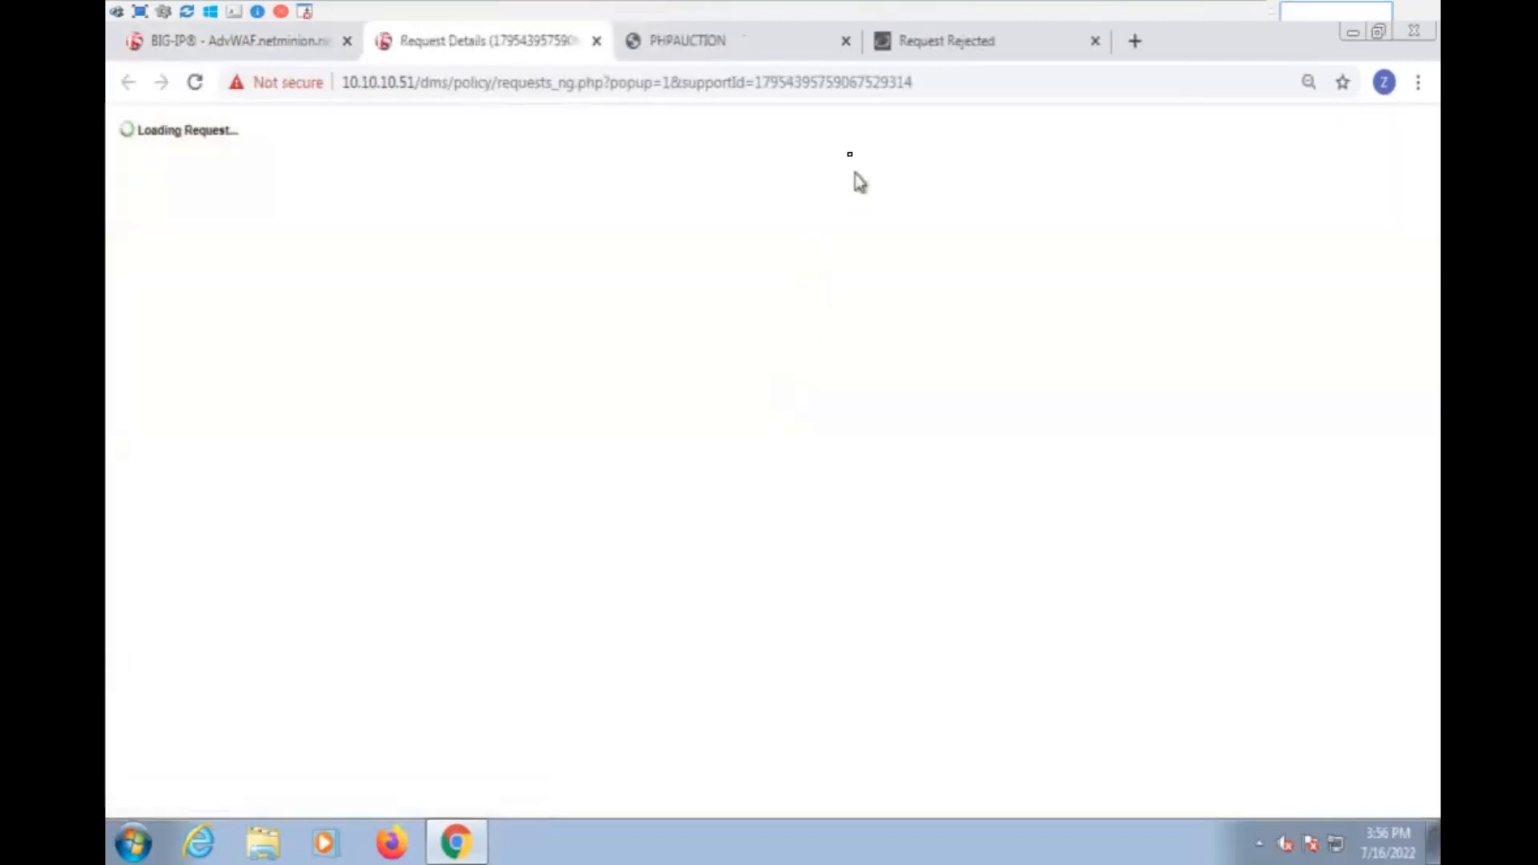
- Compare the support ID in the request details address with the one on the DVWA rejection page
double_click(793, 86)
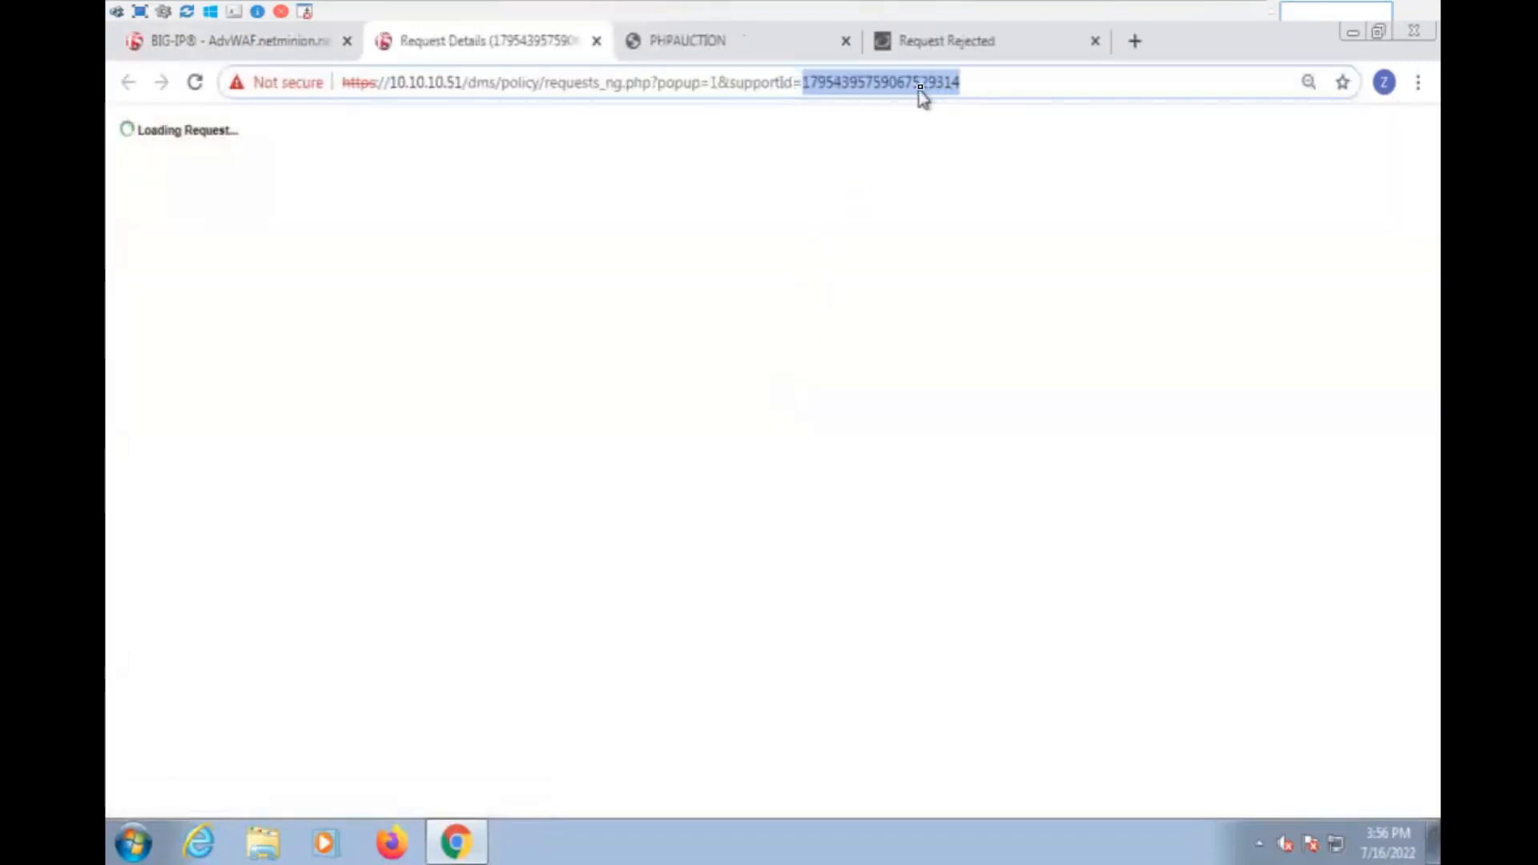
left_click(961, 41)
left_click(439, 170)
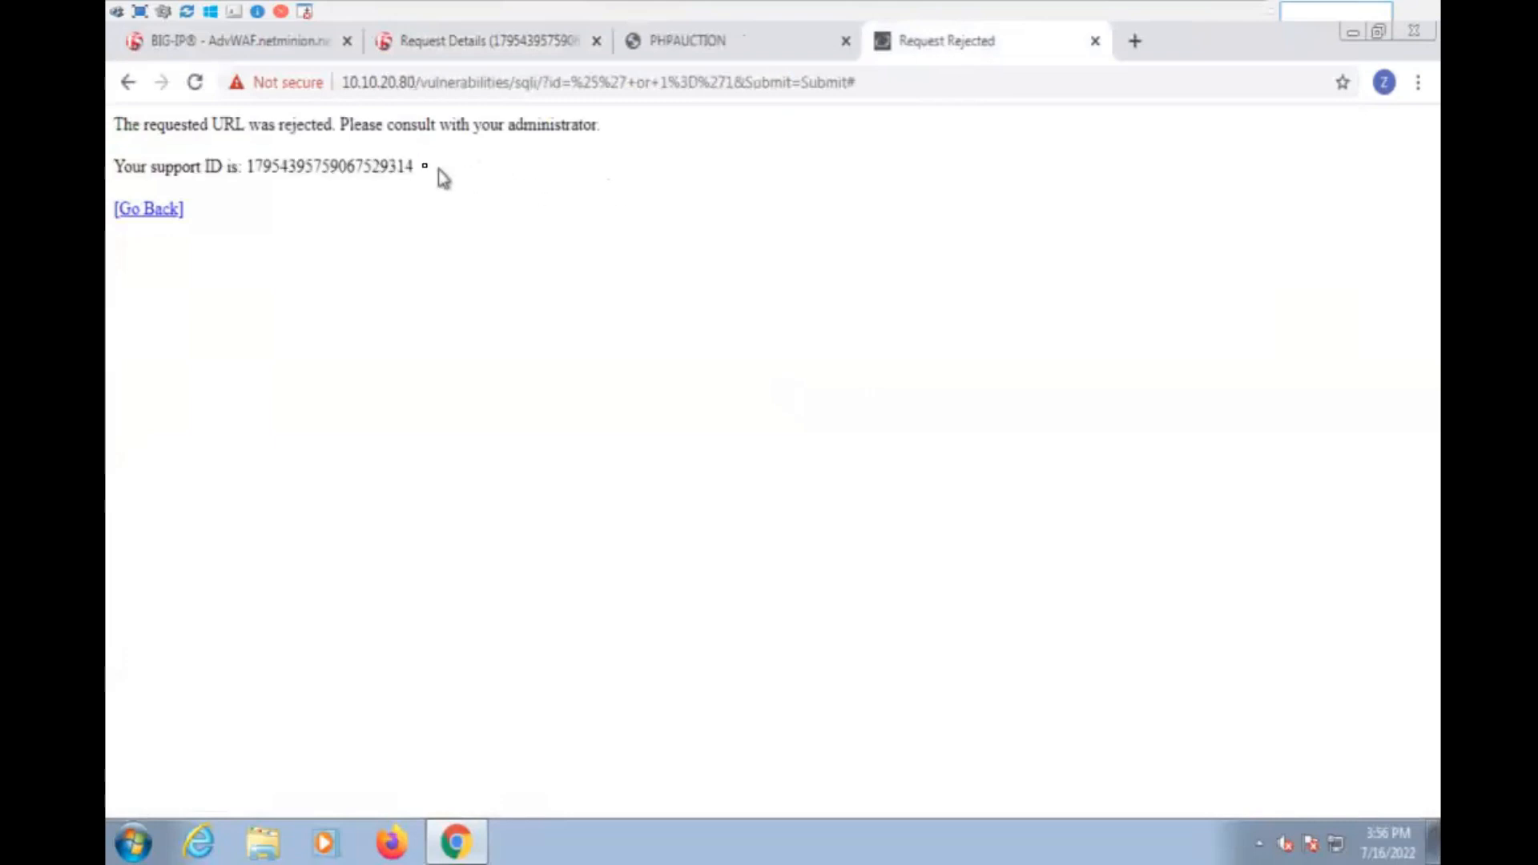
left_click_drag(370, 166, 445, 172)
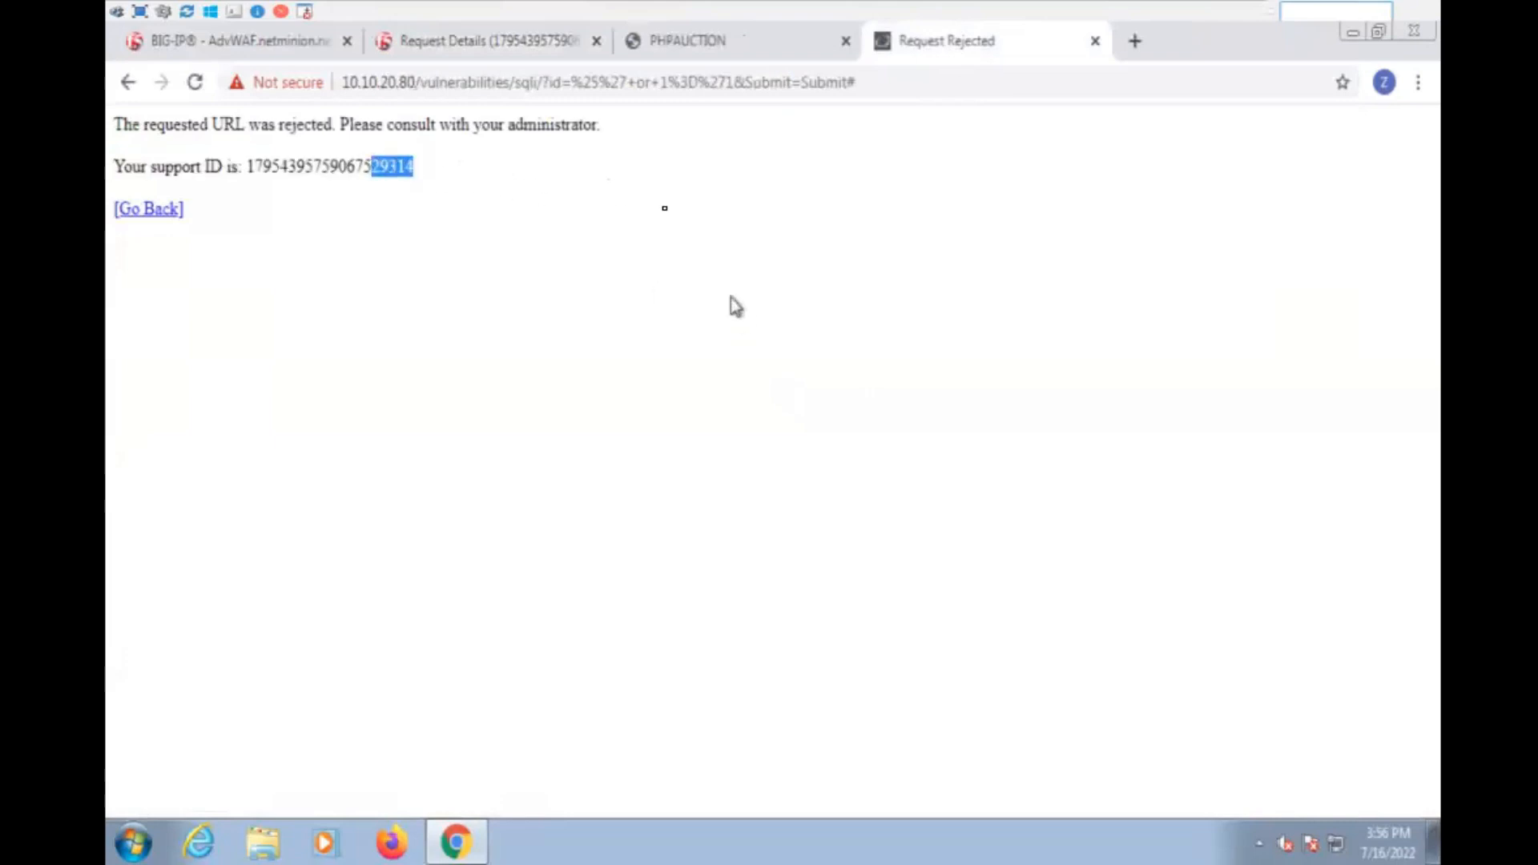
left_click(468, 52)
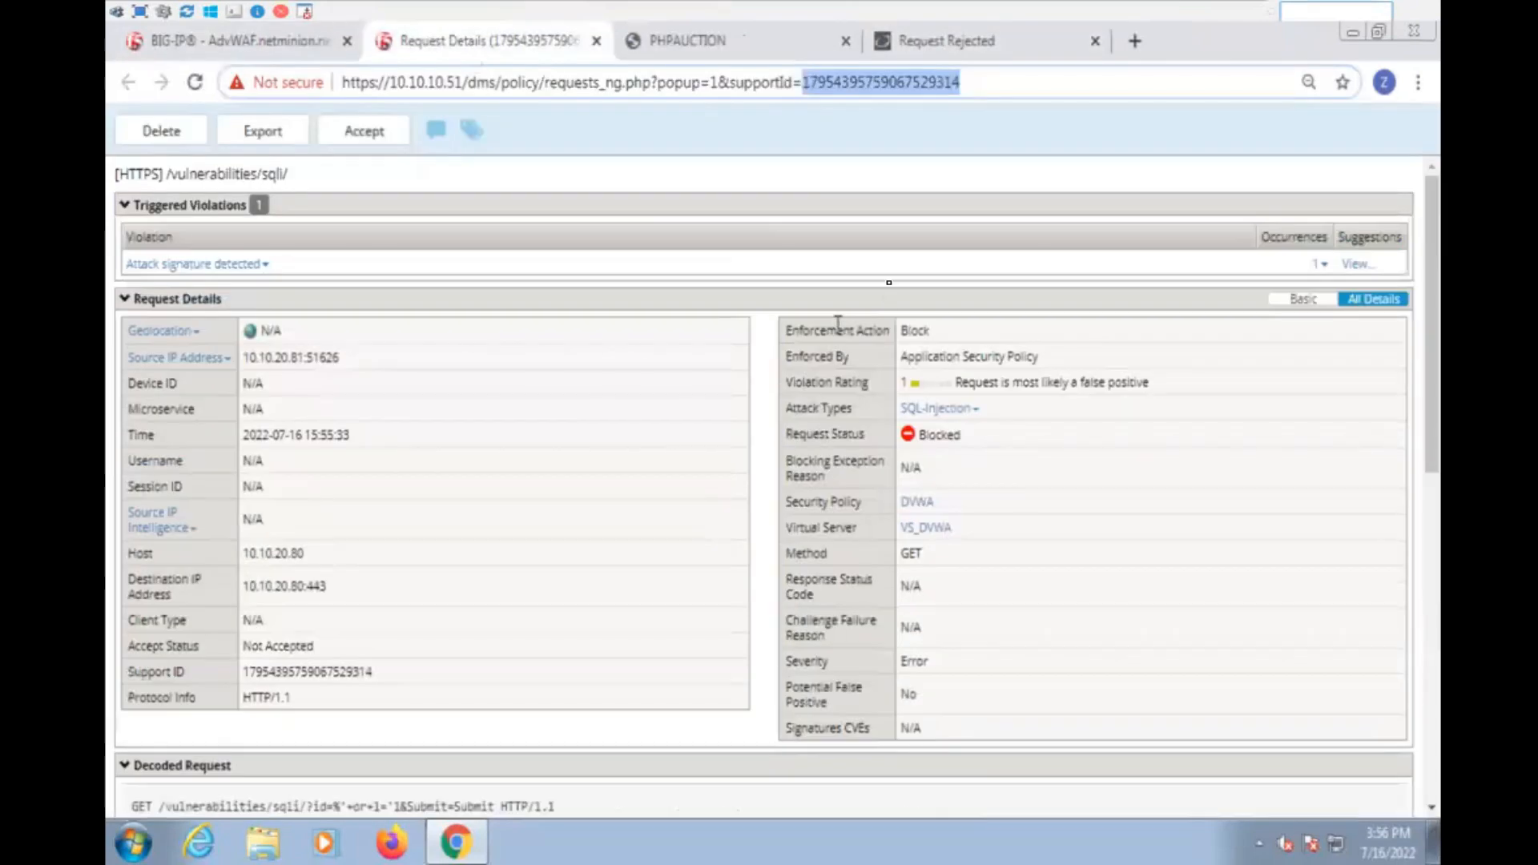
- Examine the blocked request's full details and the occurrence details of its attack signature violation, including parameter value and blocking settings
left_click(752, 301)
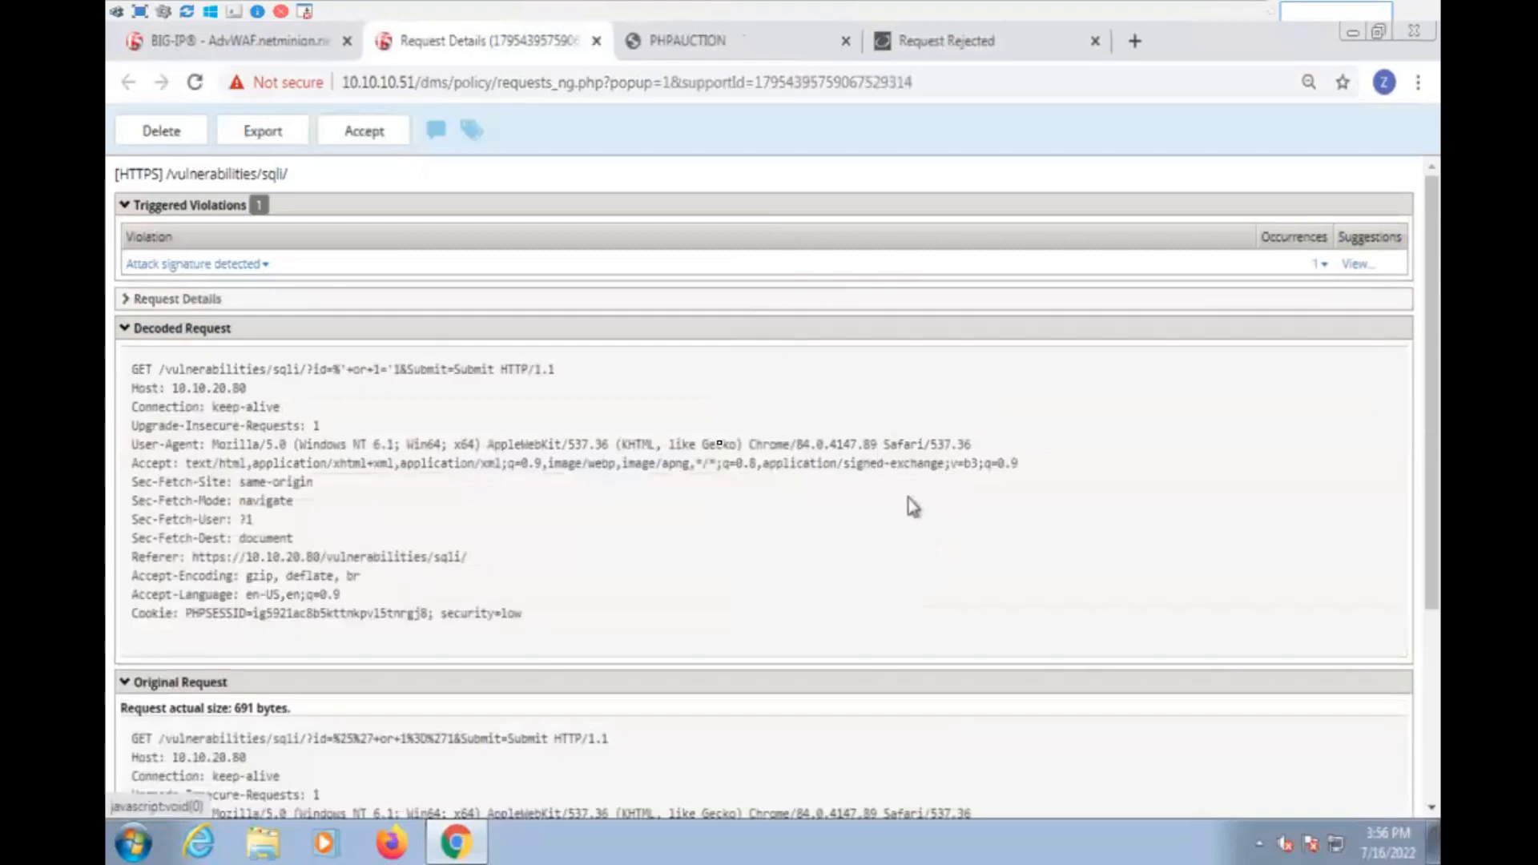
left_click(145, 303)
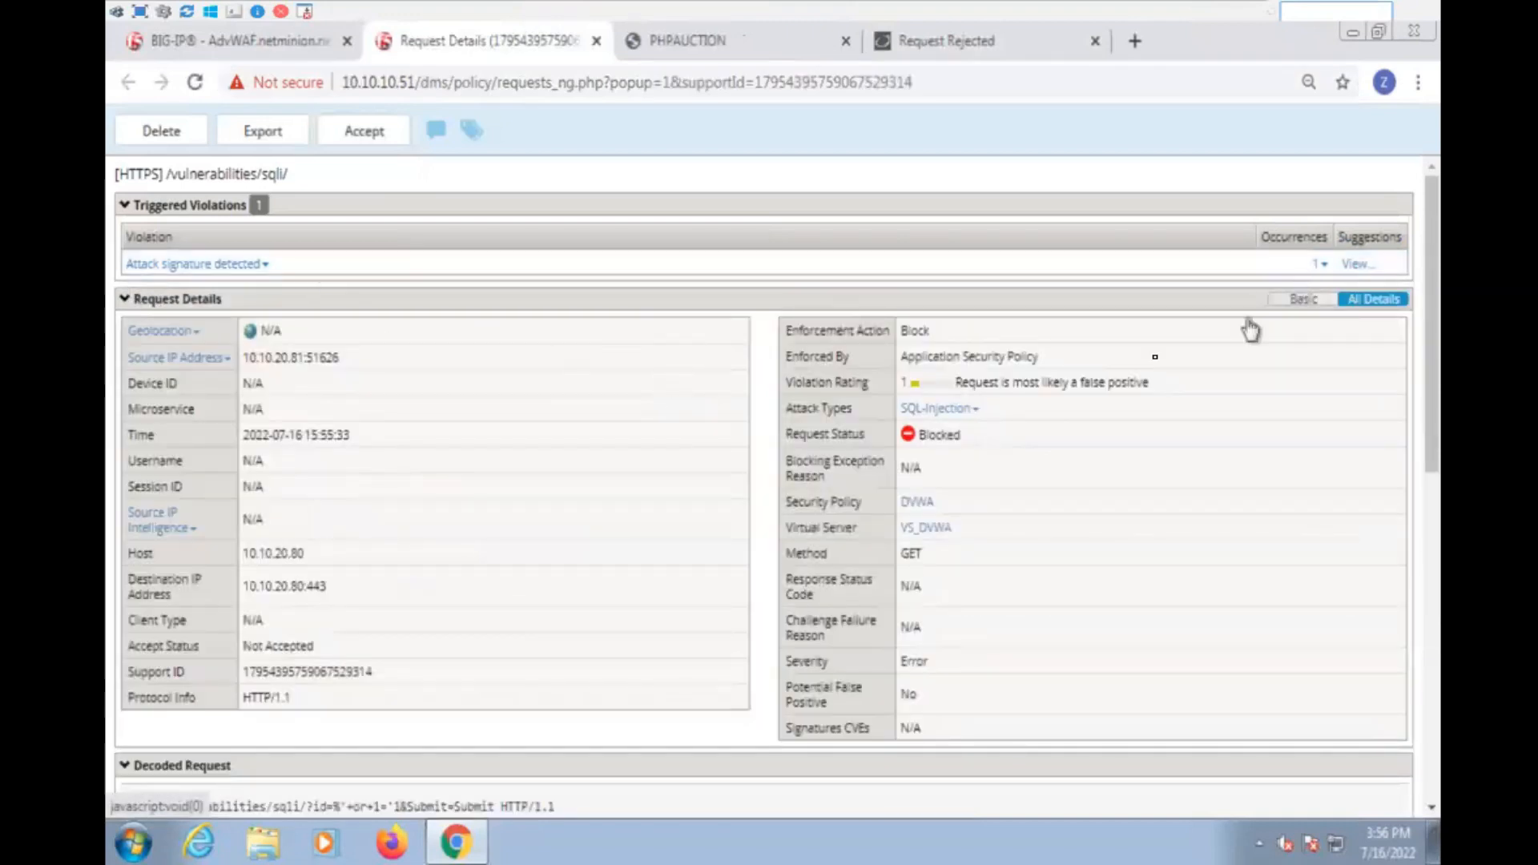
left_click_drag(982, 444, 1138, 428)
left_click(1138, 428)
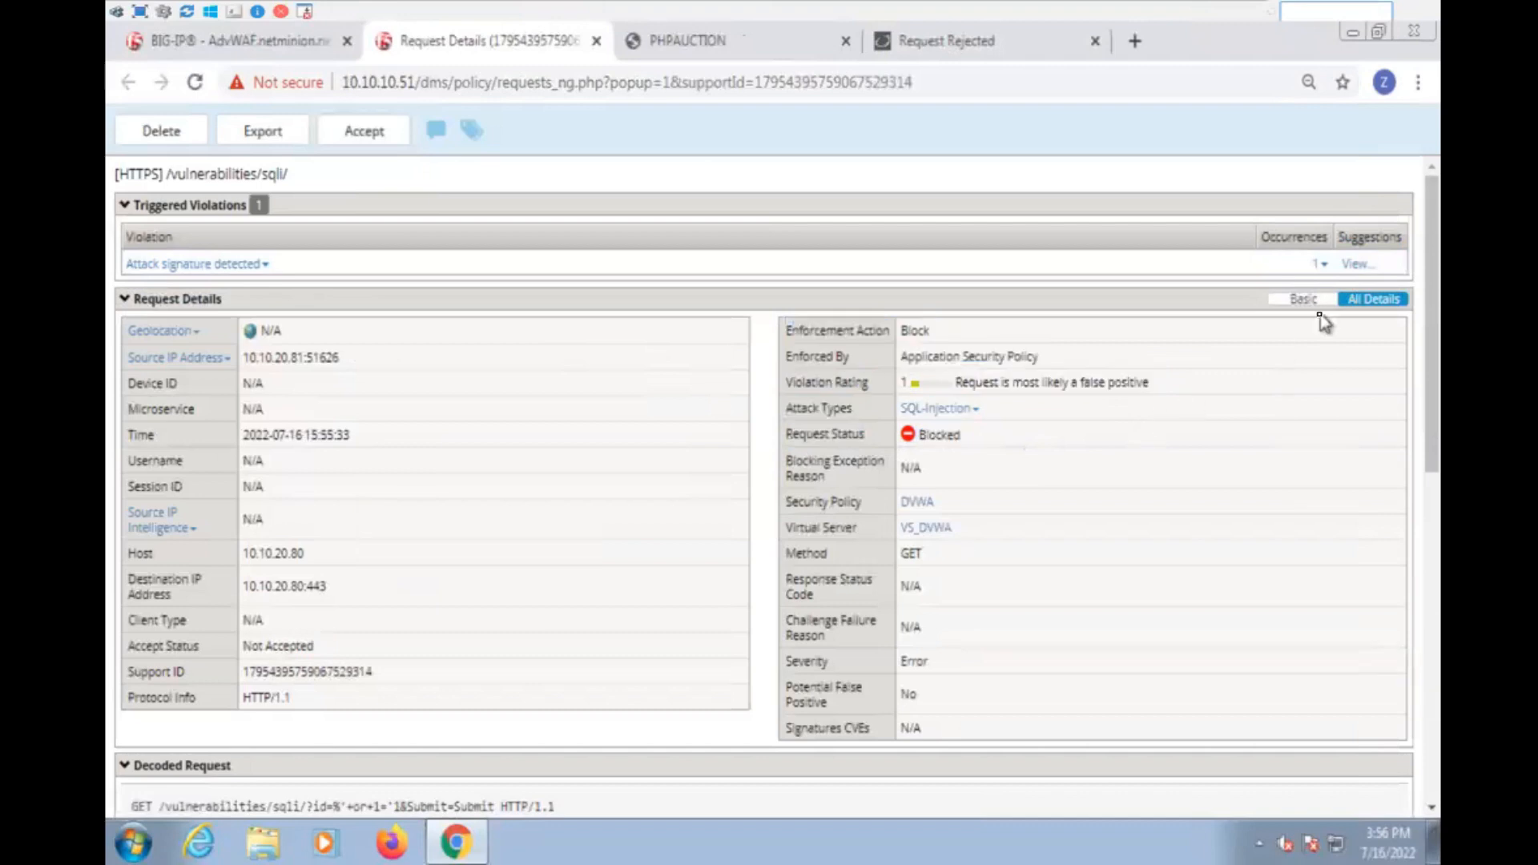
left_click(1319, 264)
mouse_move(1020, 386)
left_mouse_down()
mouse_move(1154, 450)
mouse_move(1214, 563)
left_mouse_up()
scroll(1212, 560, "down", 1)
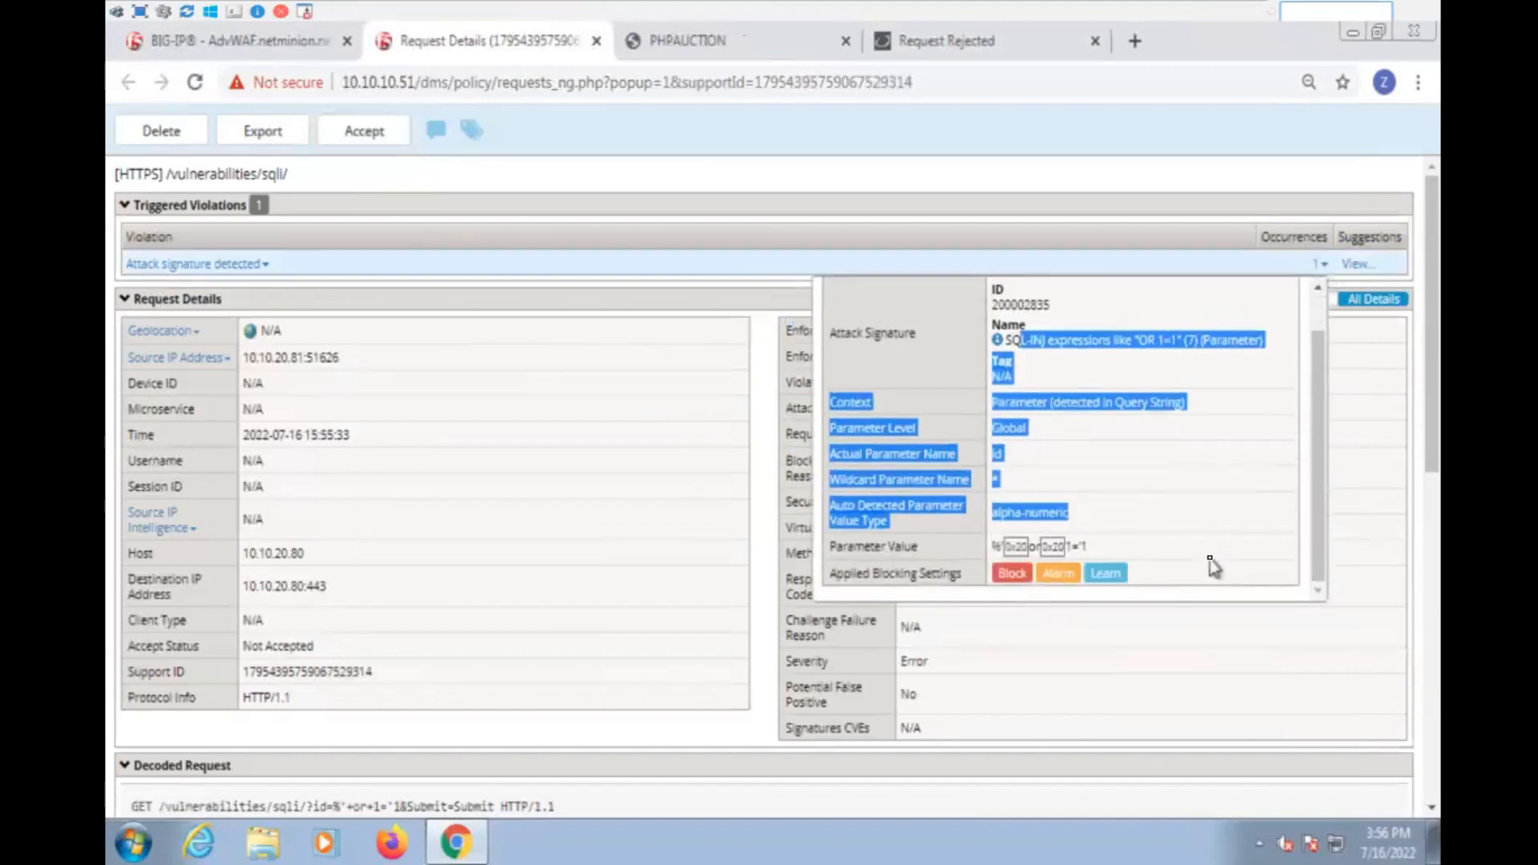
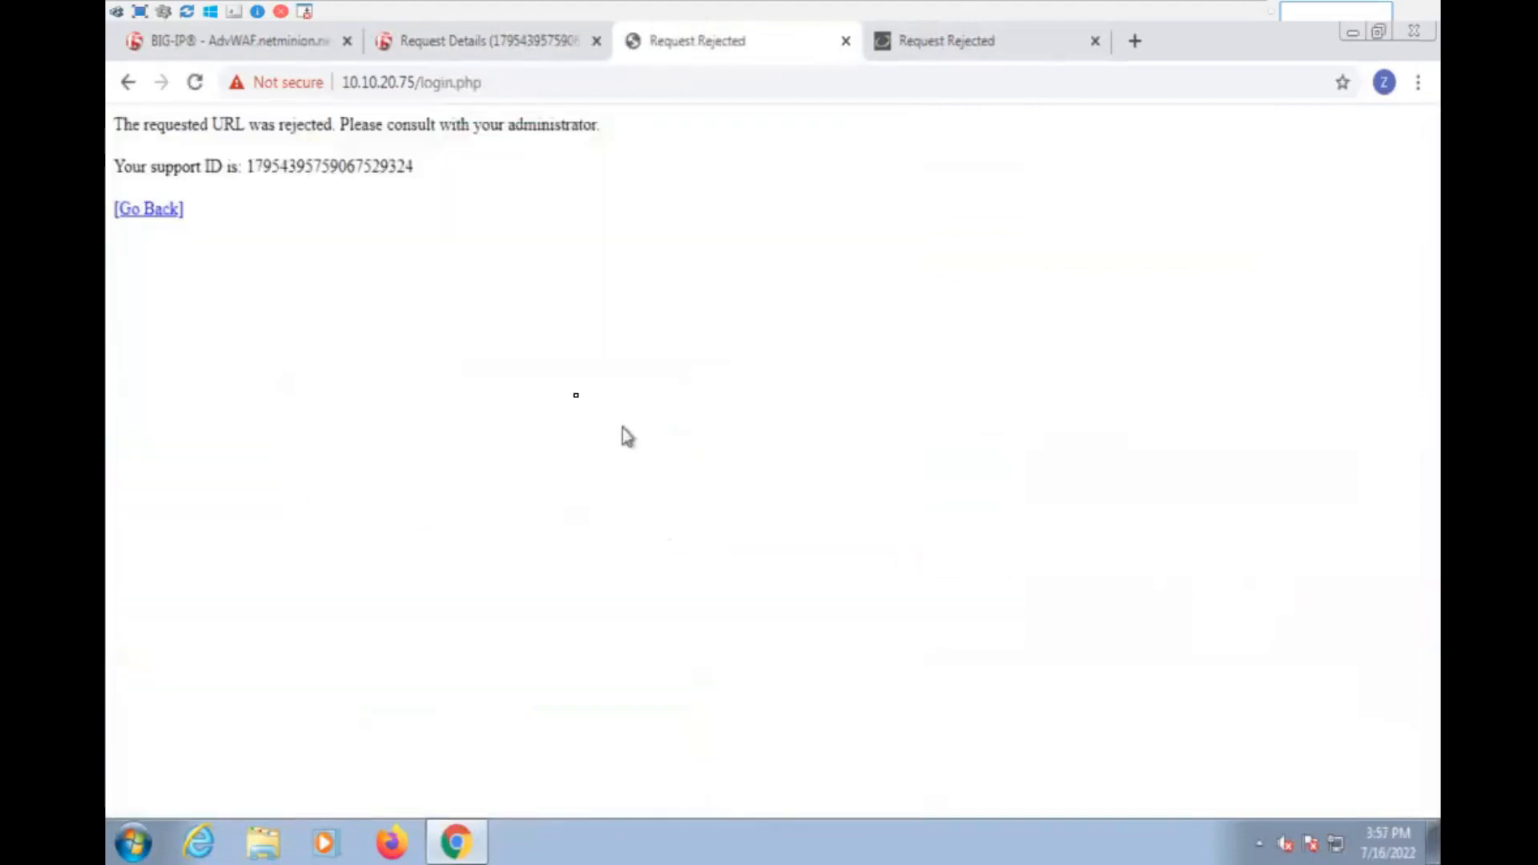
- Select the support ID on the PHP Auction rejection page and close the DVWA rejection page and the old request details page
double_click(405, 166)
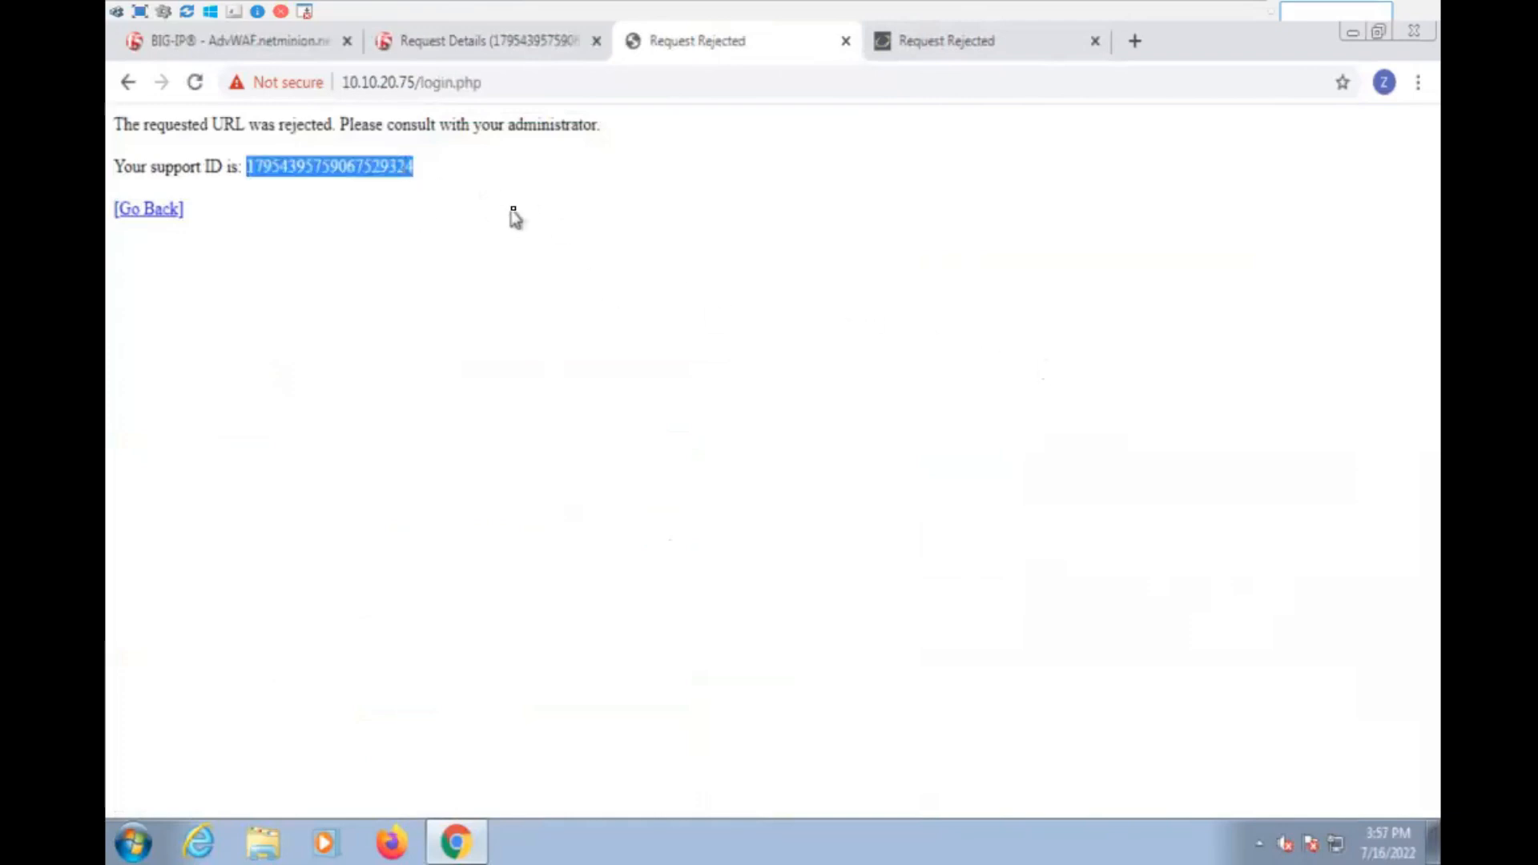
left_click(966, 42)
left_click(1093, 41)
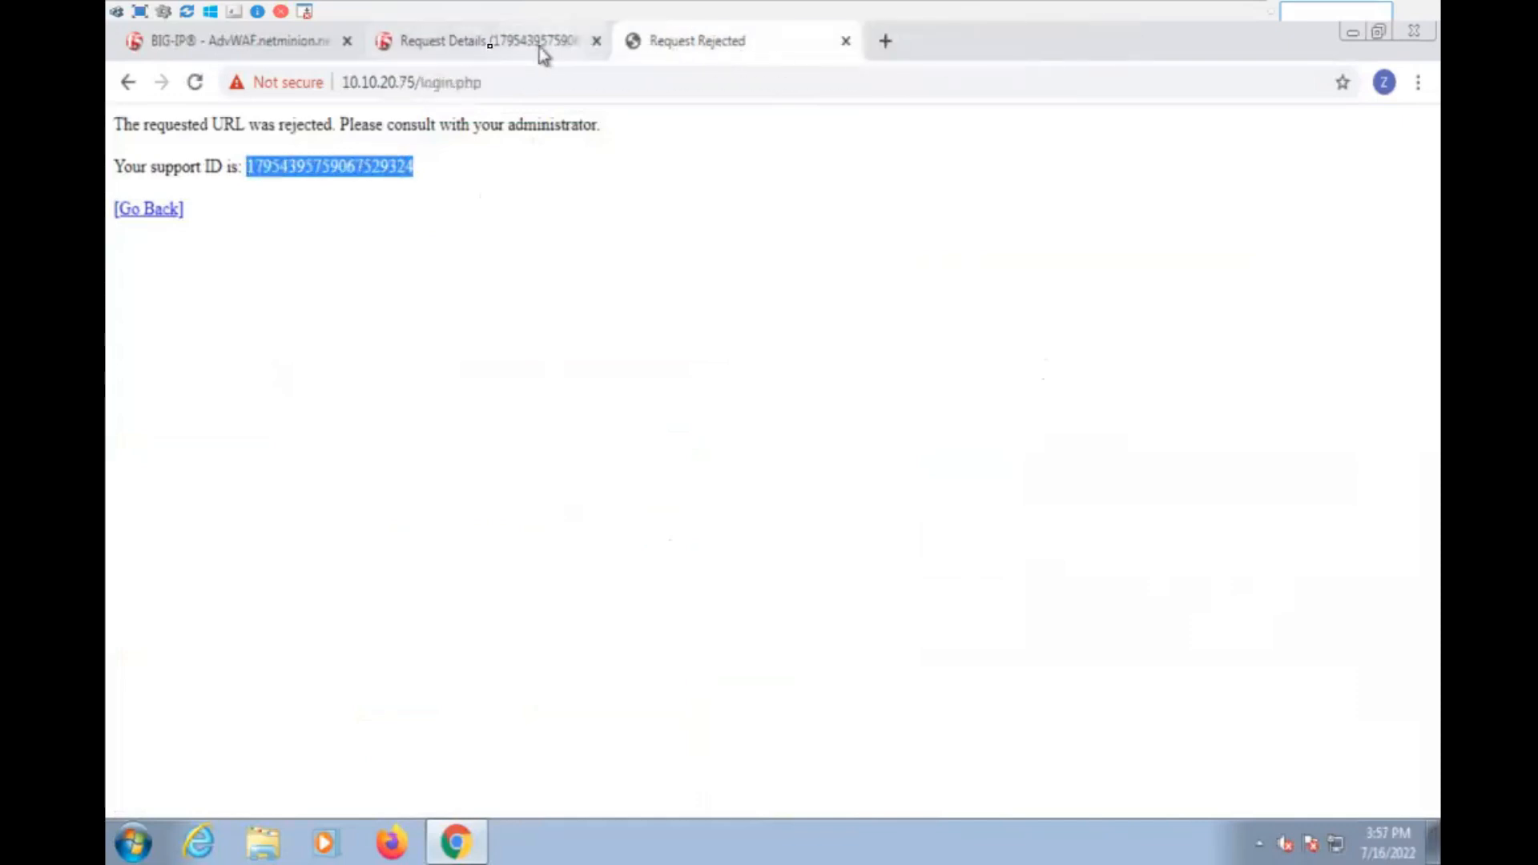
left_click(478, 41)
left_click(596, 40)
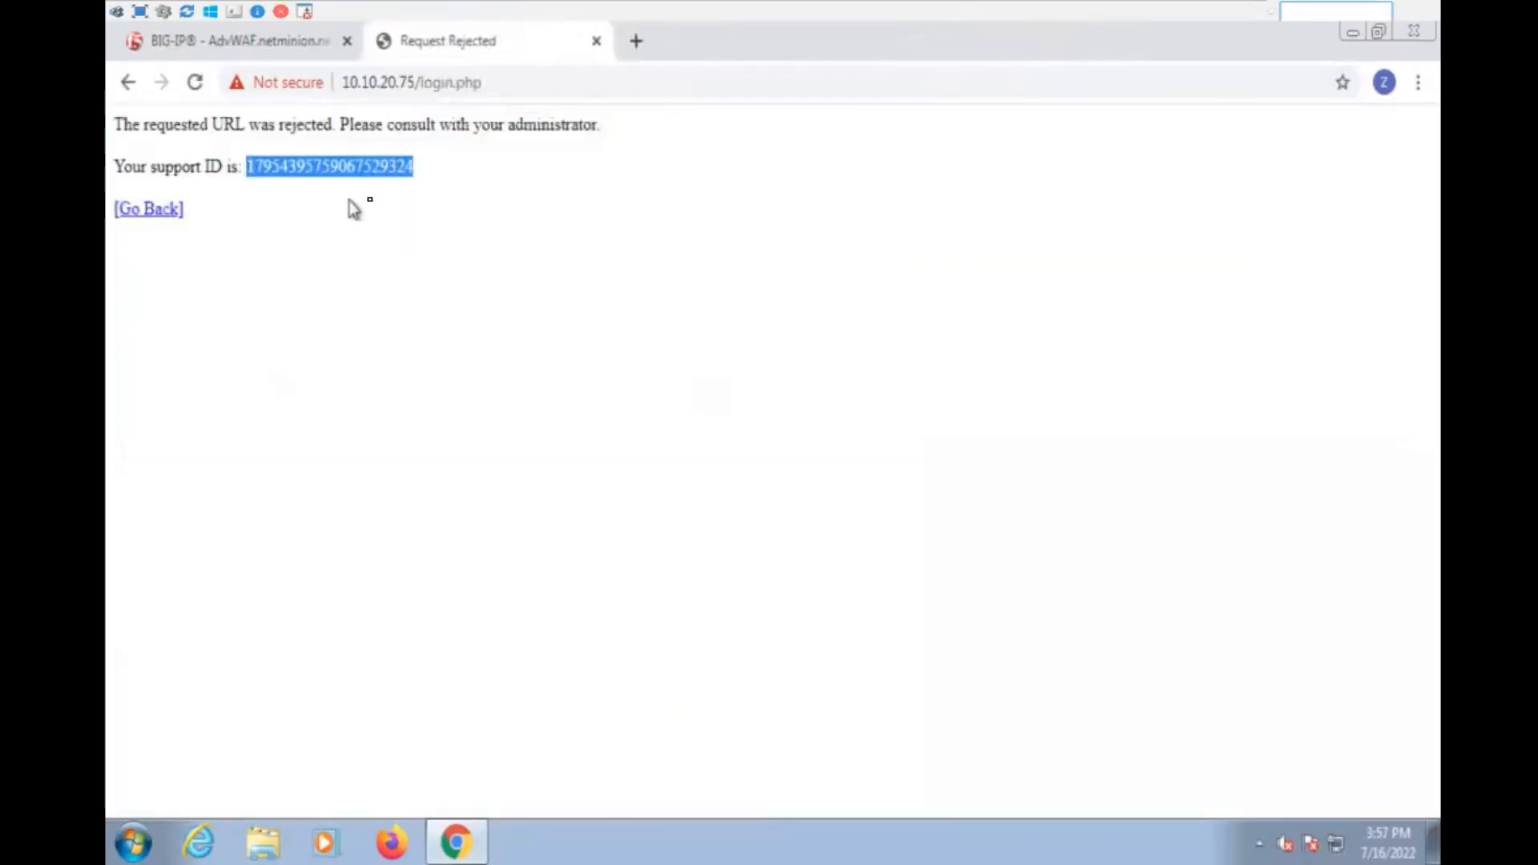
- Return to the BIG-IP request event log, deselect the /vulnerabilities/sqli/ request and refresh the list
left_click(268, 44)
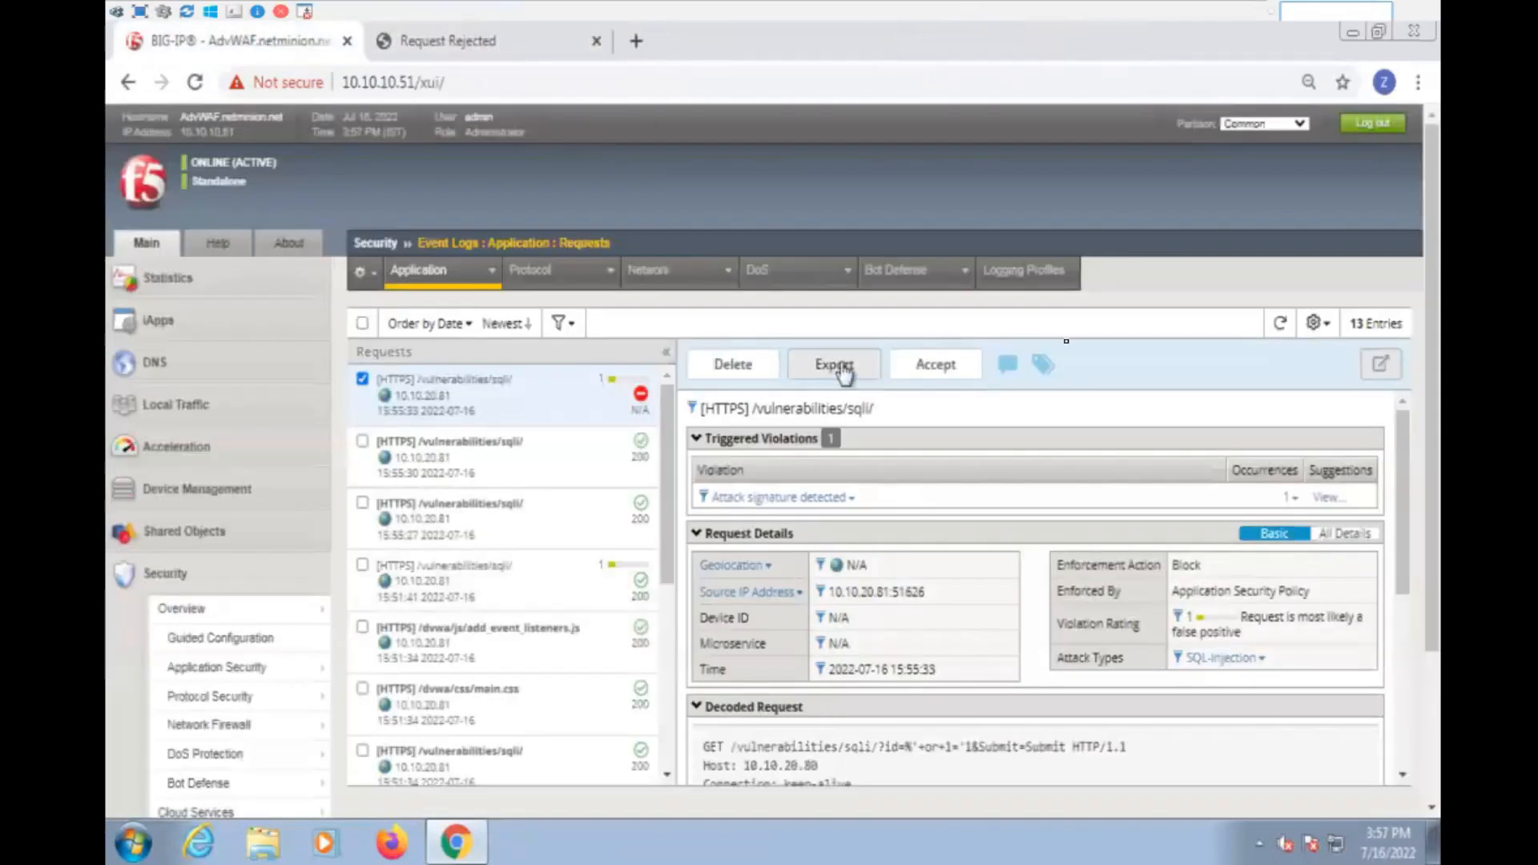
left_click(362, 378)
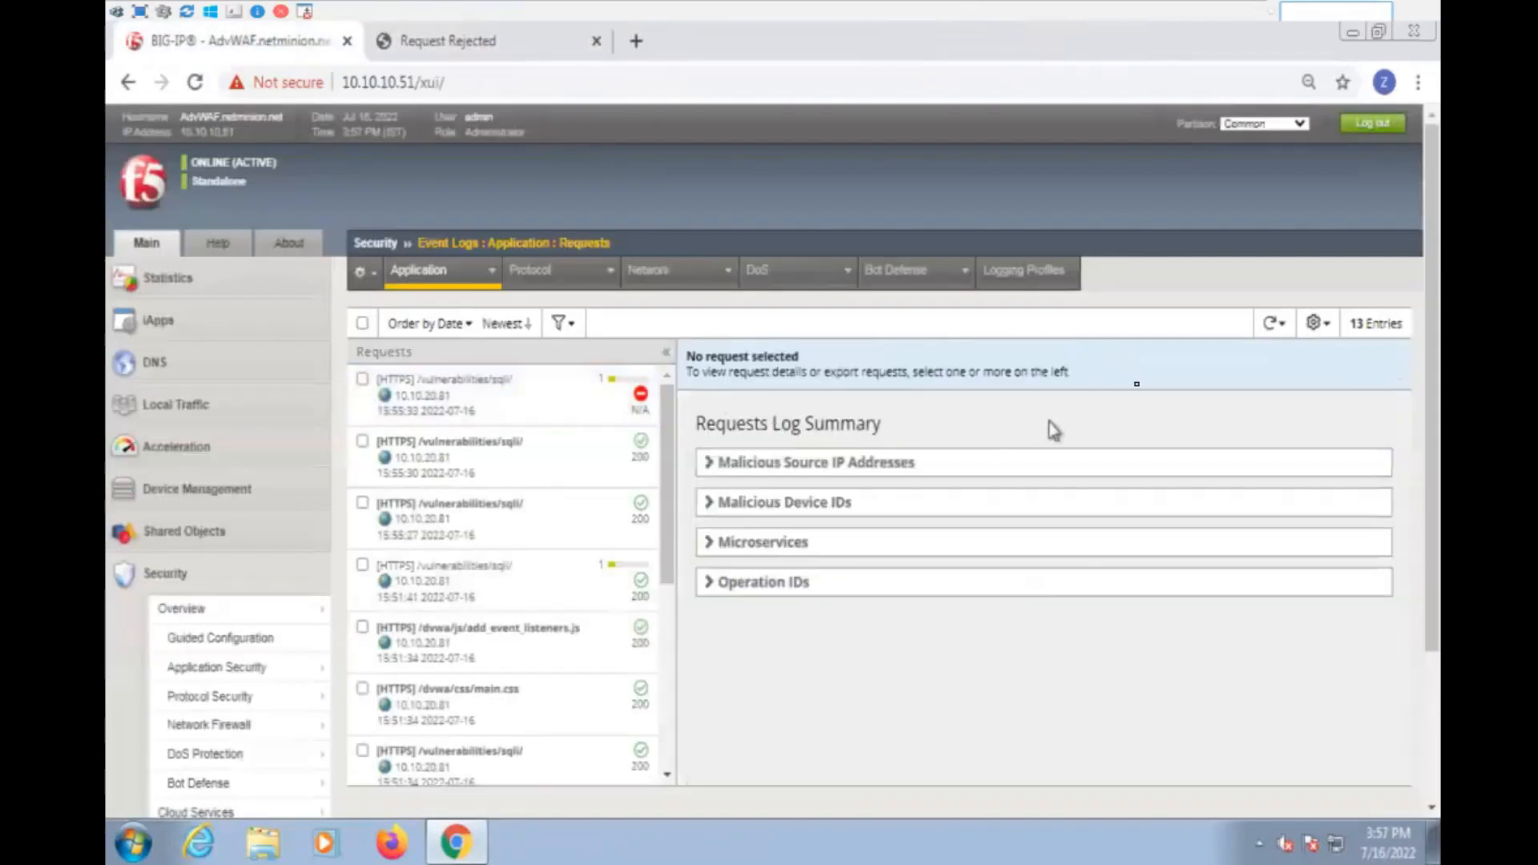
left_click(1270, 323)
left_click(1268, 355)
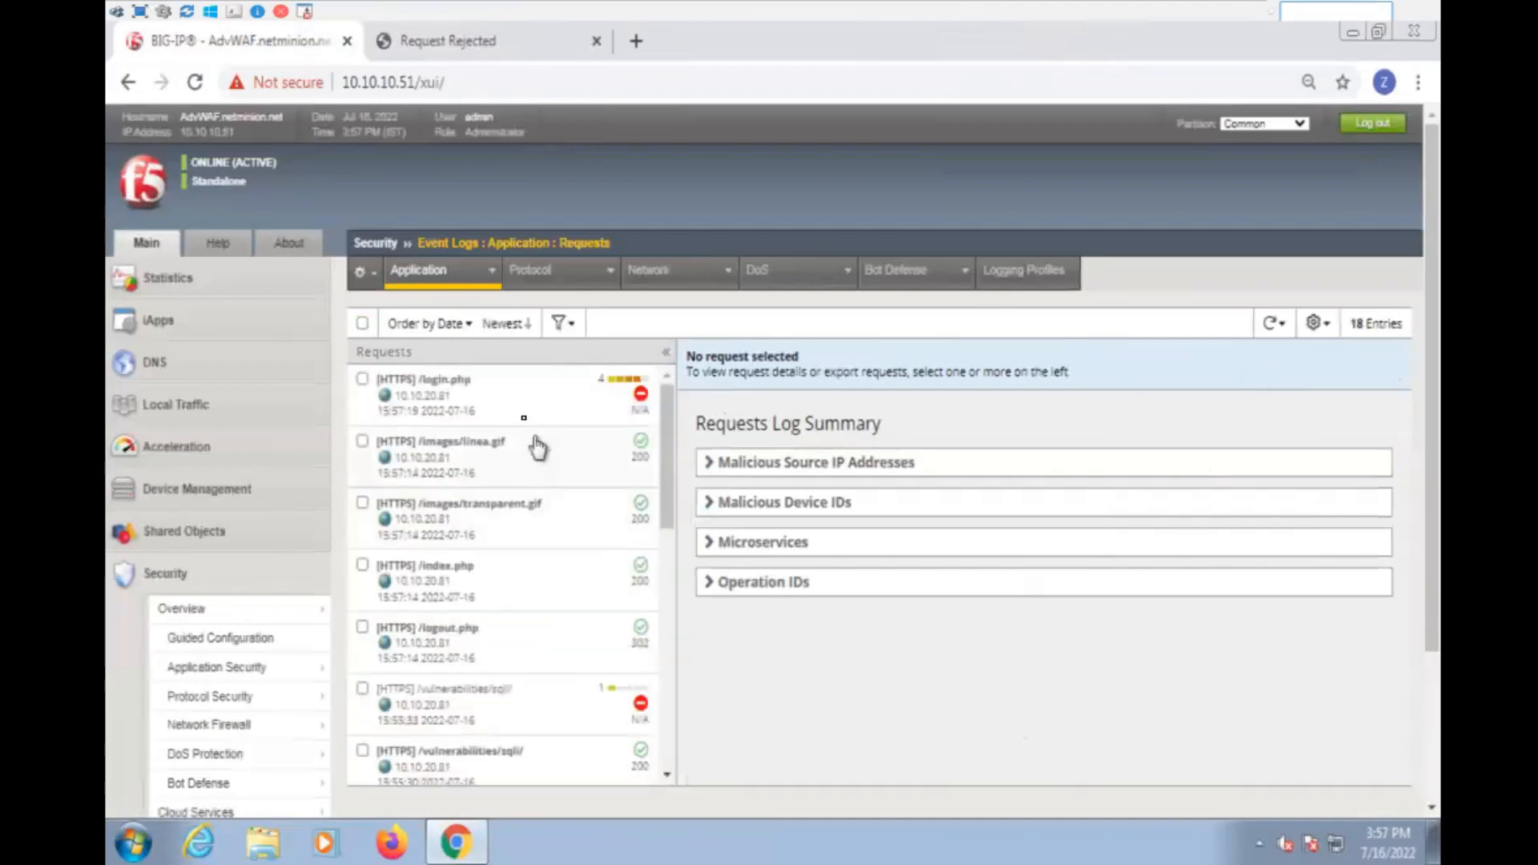
- Show the newest blocked /login.php request in a separate details page and check the support ID in its address
left_click(524, 397)
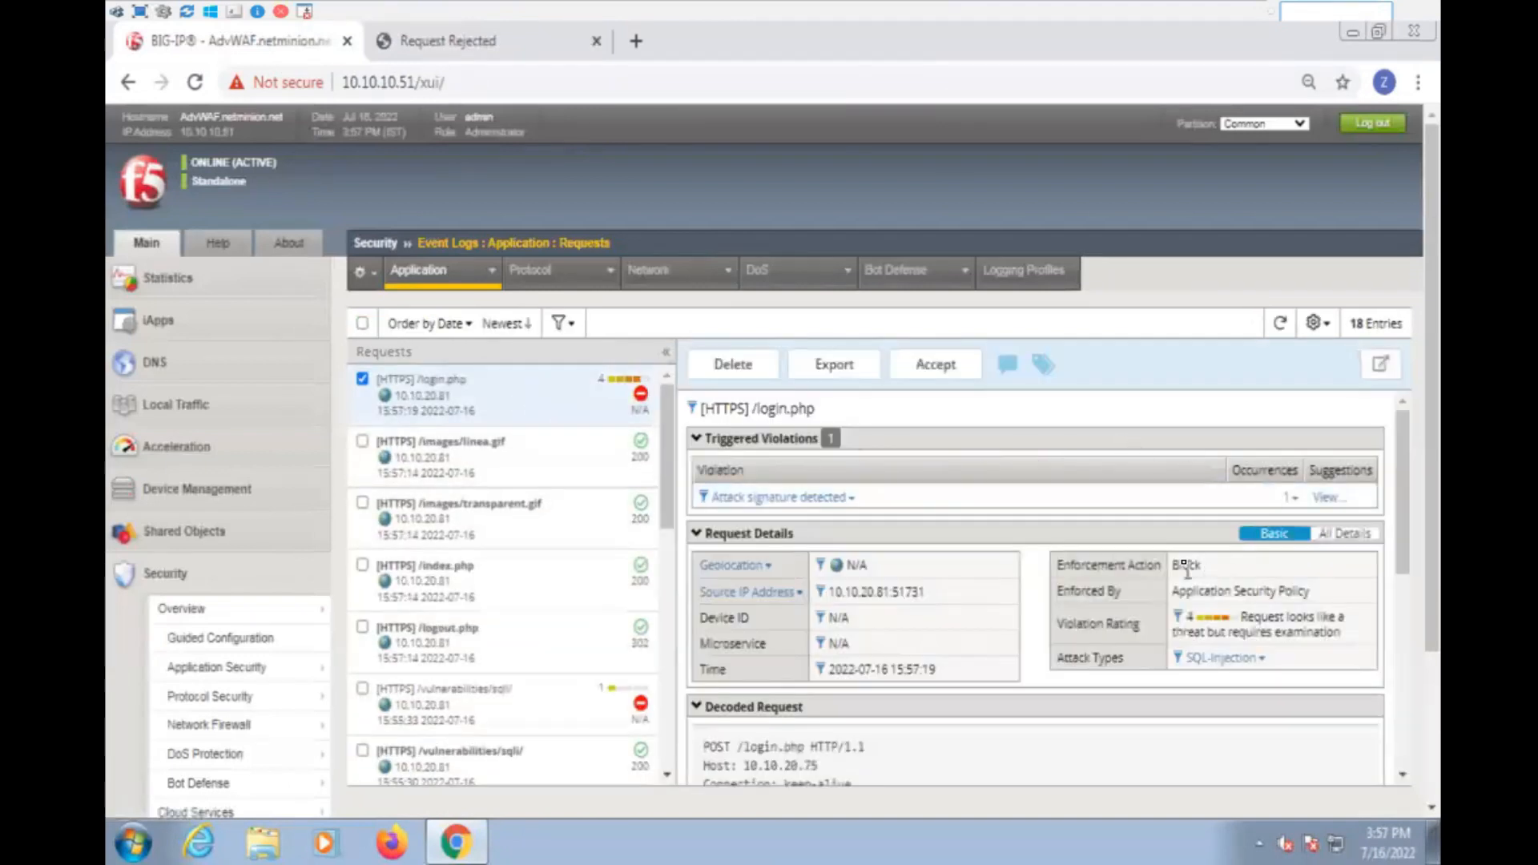
left_click(1380, 365)
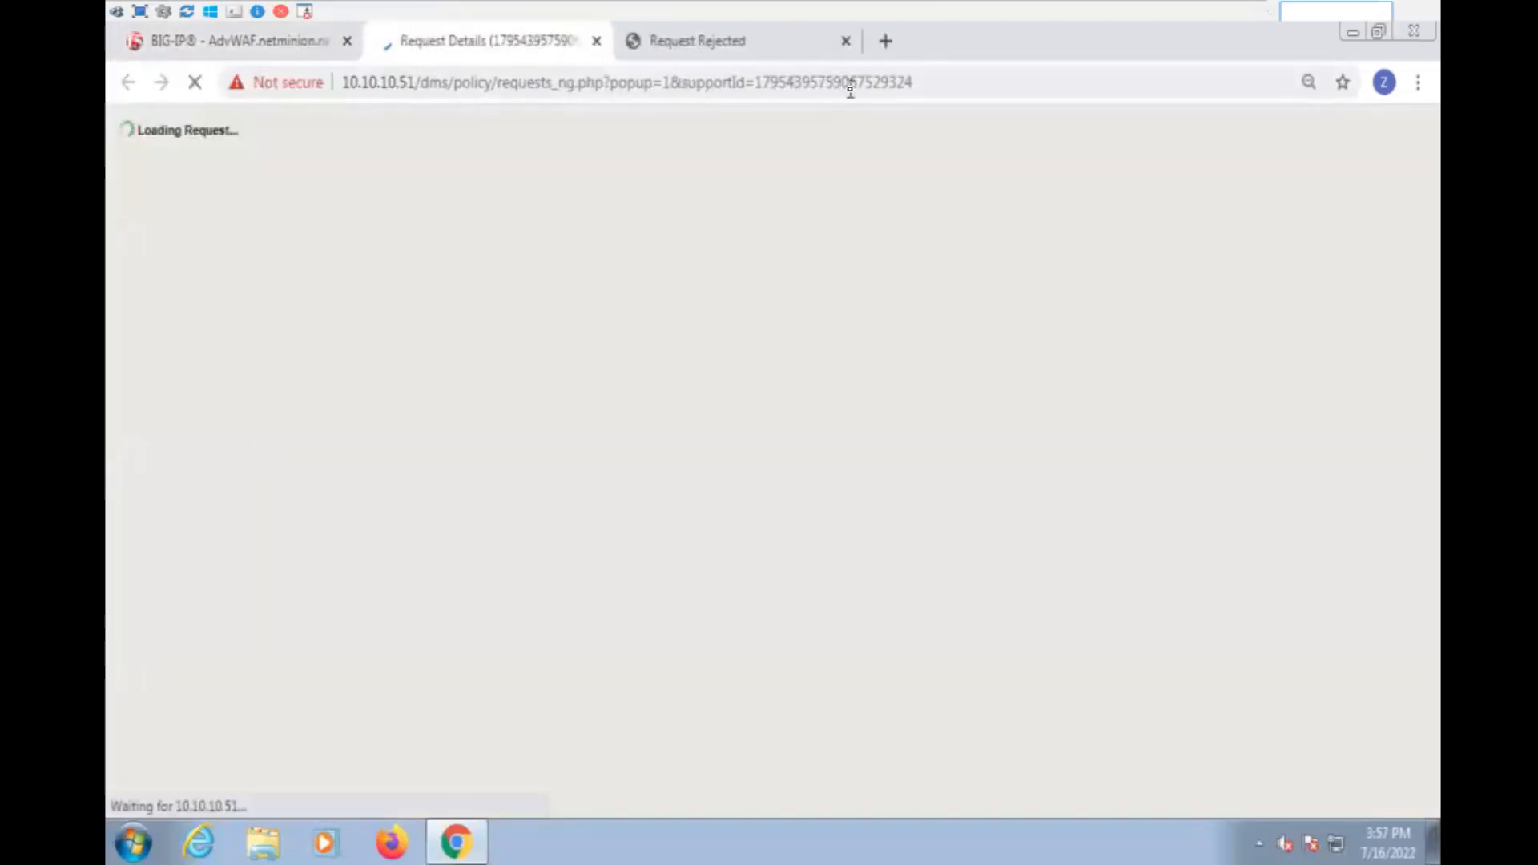
left_click_drag(856, 86, 938, 86)
left_click(862, 416)
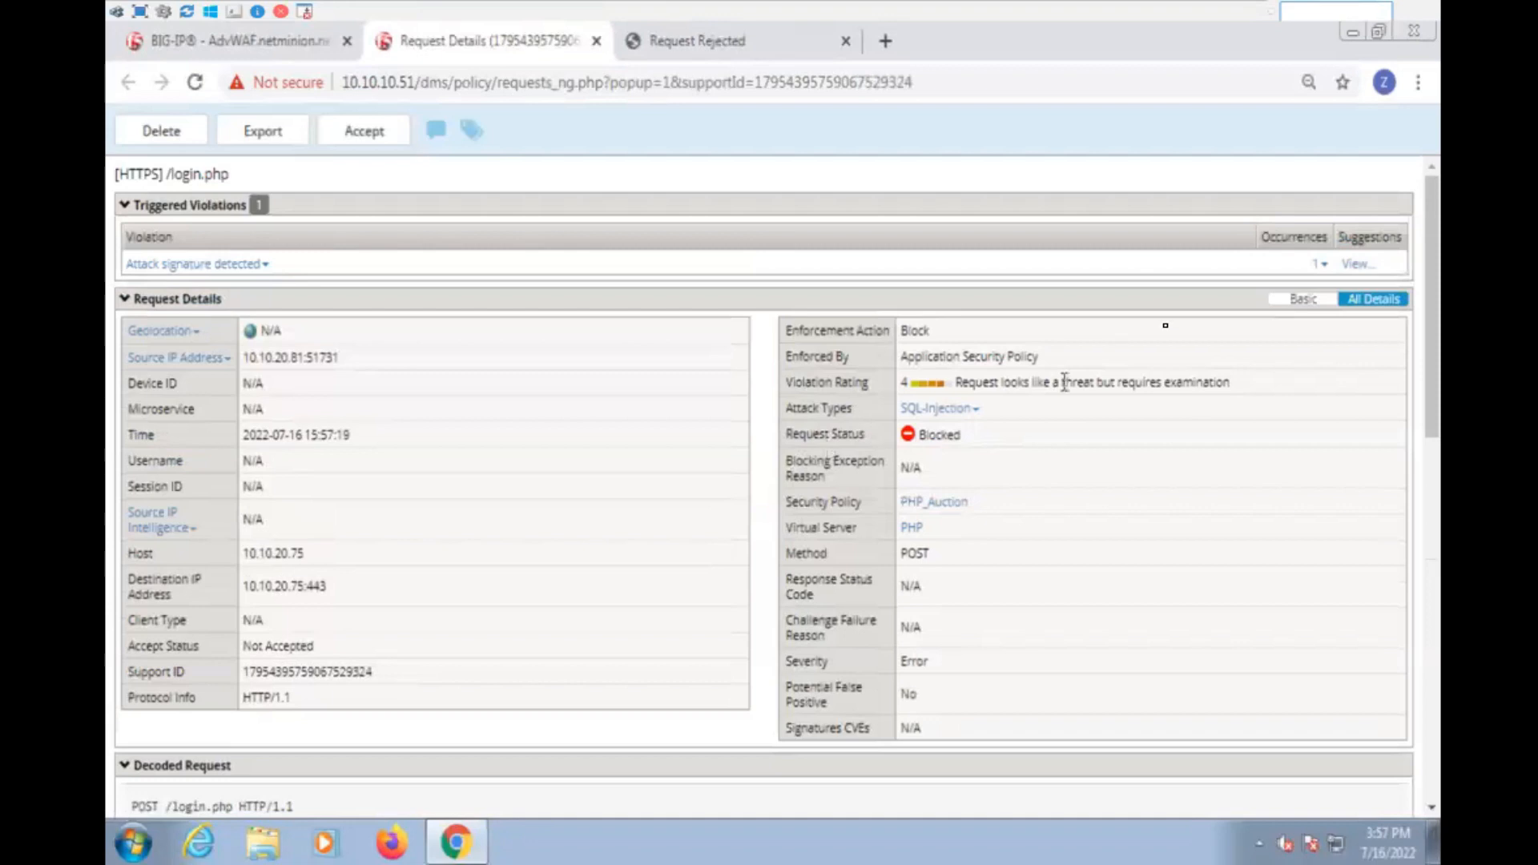
- Examine the occurrence details of the /login.php attack signature violation, including detected keyword, signature name and parameter value
left_click(1320, 266)
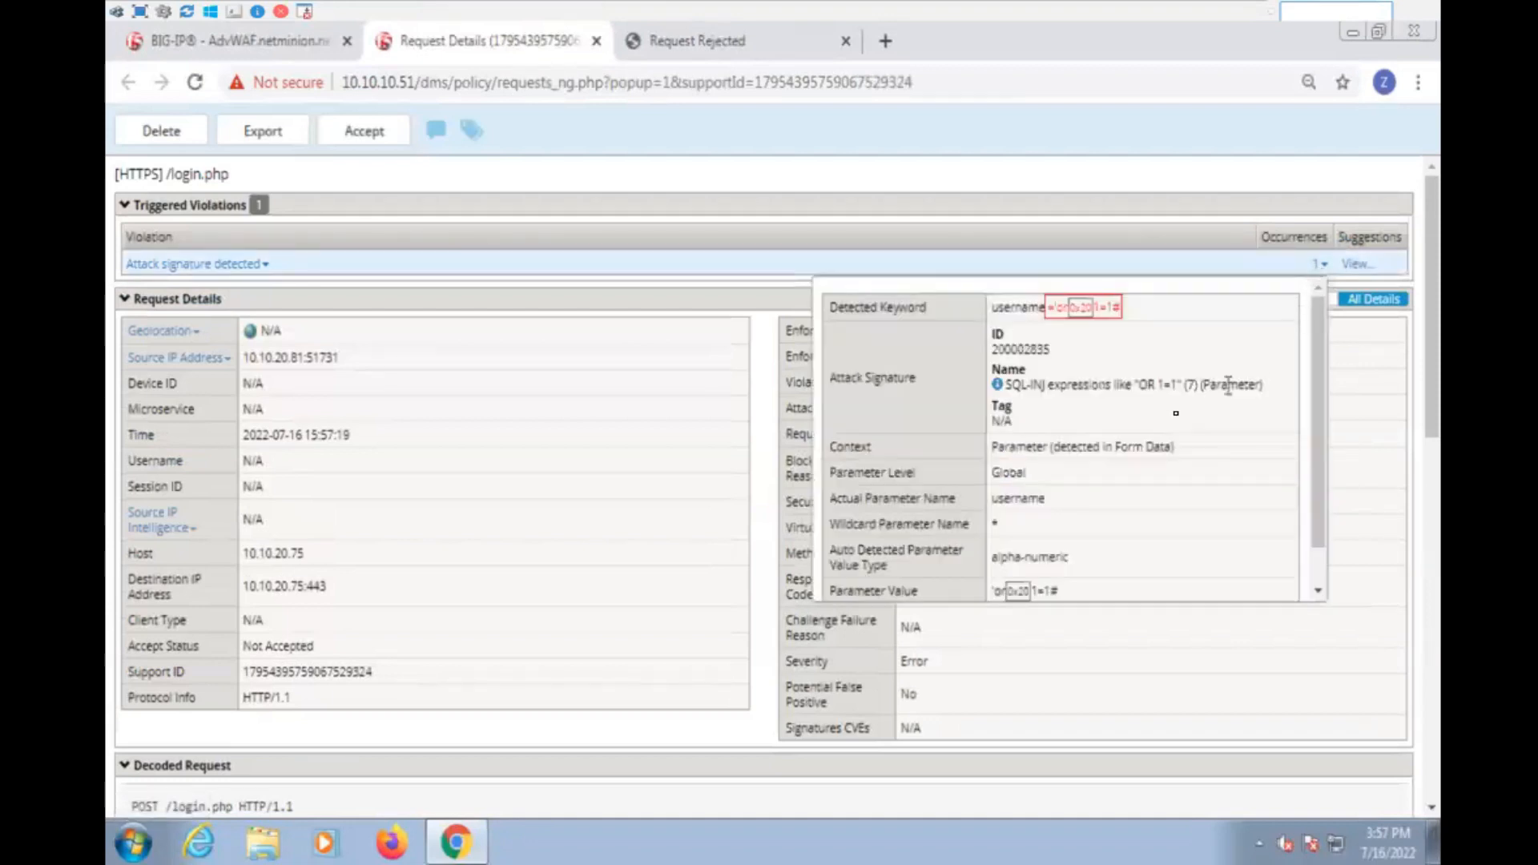
scroll(1071, 444, "down", 1)
scroll(1075, 456, "up", 1)
left_click_drag(1090, 481, 921, 365)
left_click(1261, 680)
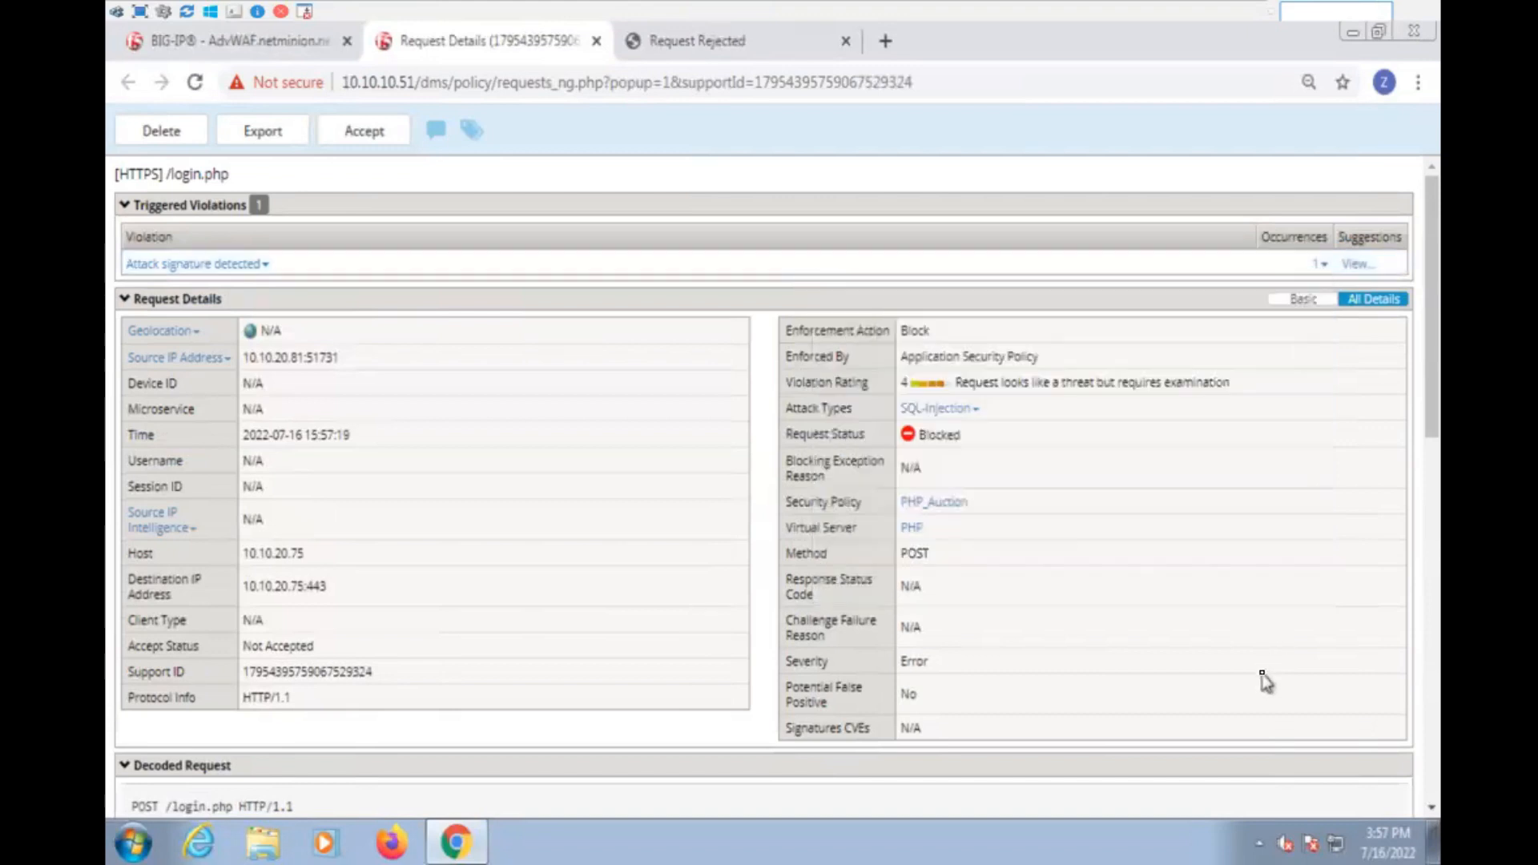
- Close the request details and PHP Auction rejection pages, and deselect the /login.php request in the event log
left_click(597, 41)
left_click(596, 41)
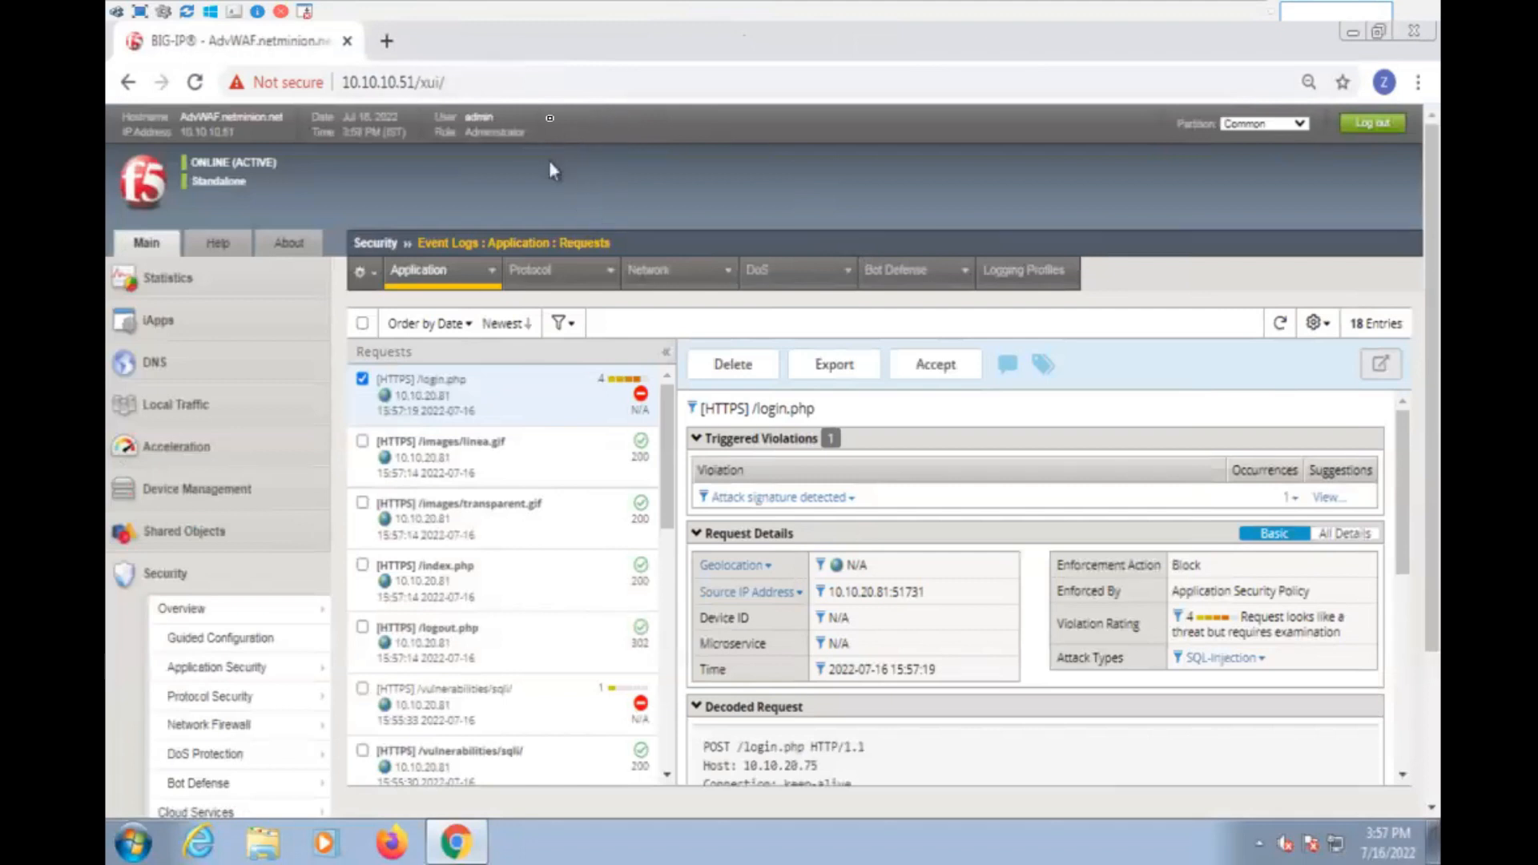
left_click(363, 379)
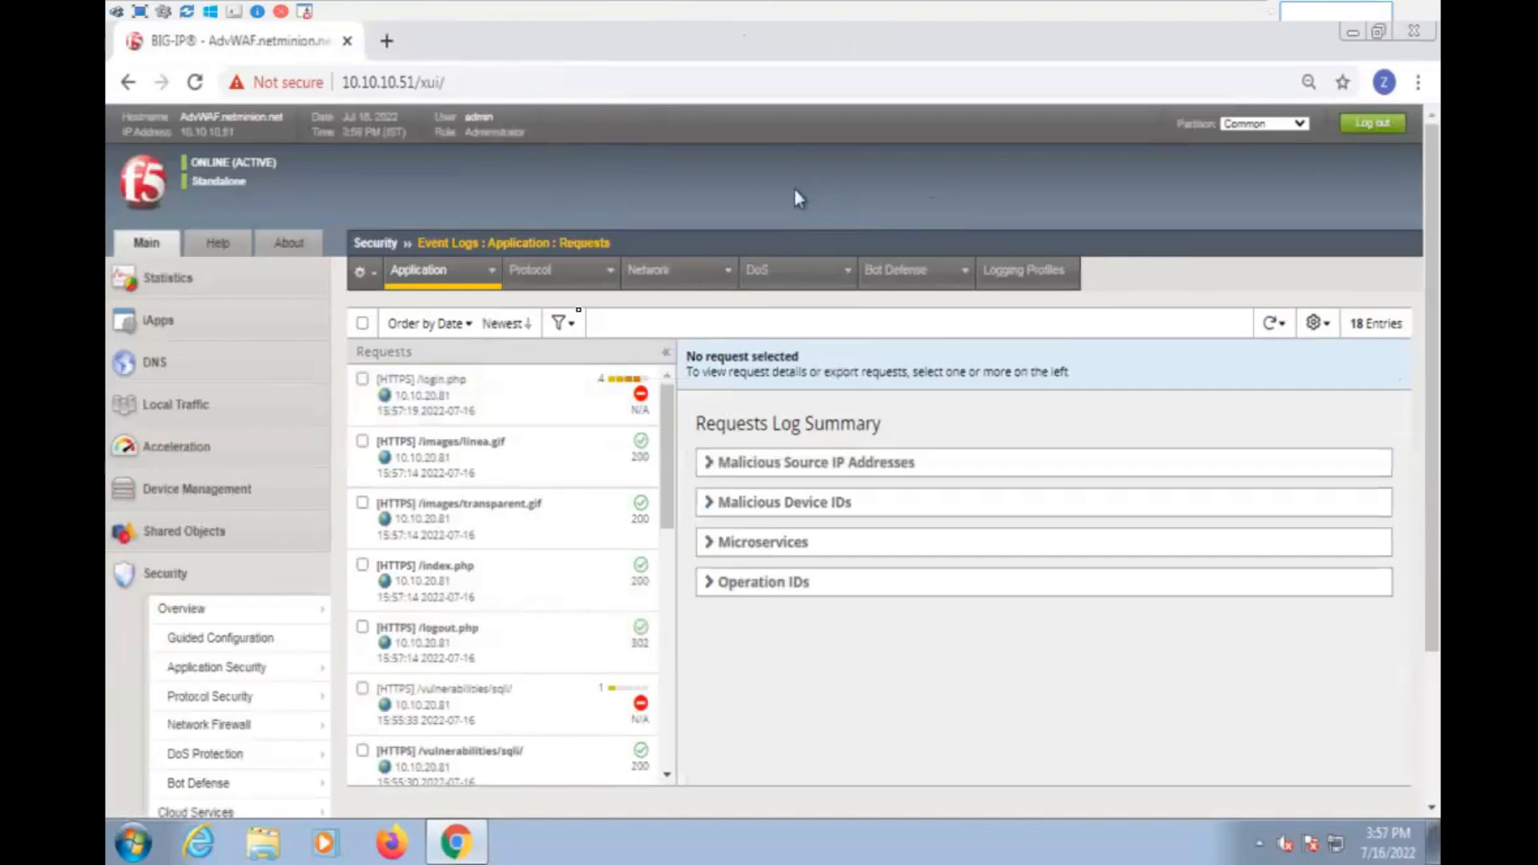
- Open the Local Traffic virtual server list and copy the destination address of the PHP virtual server
left_click(240, 407)
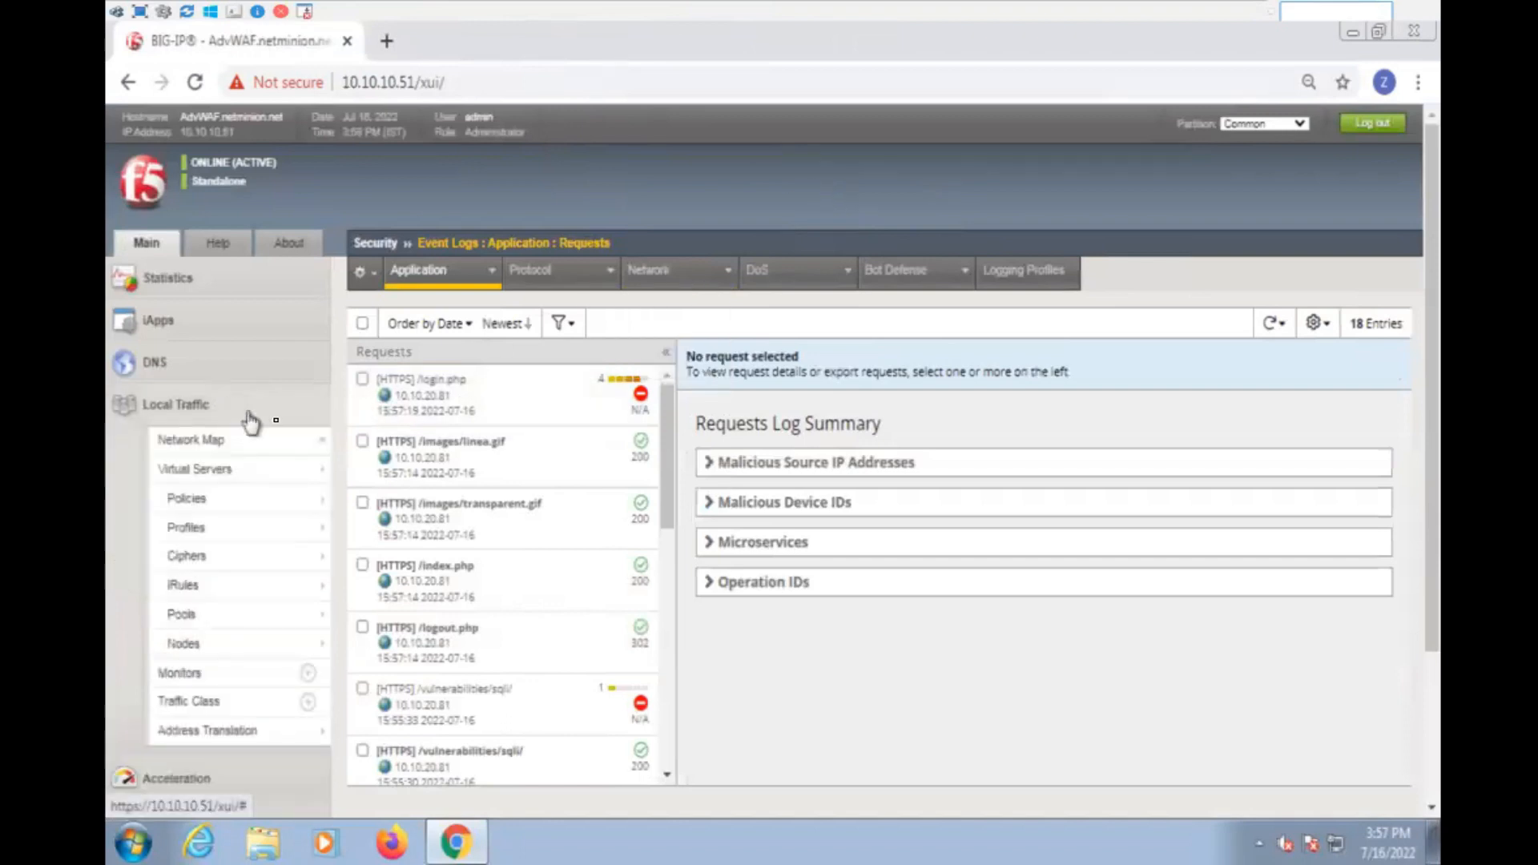
left_click(227, 481)
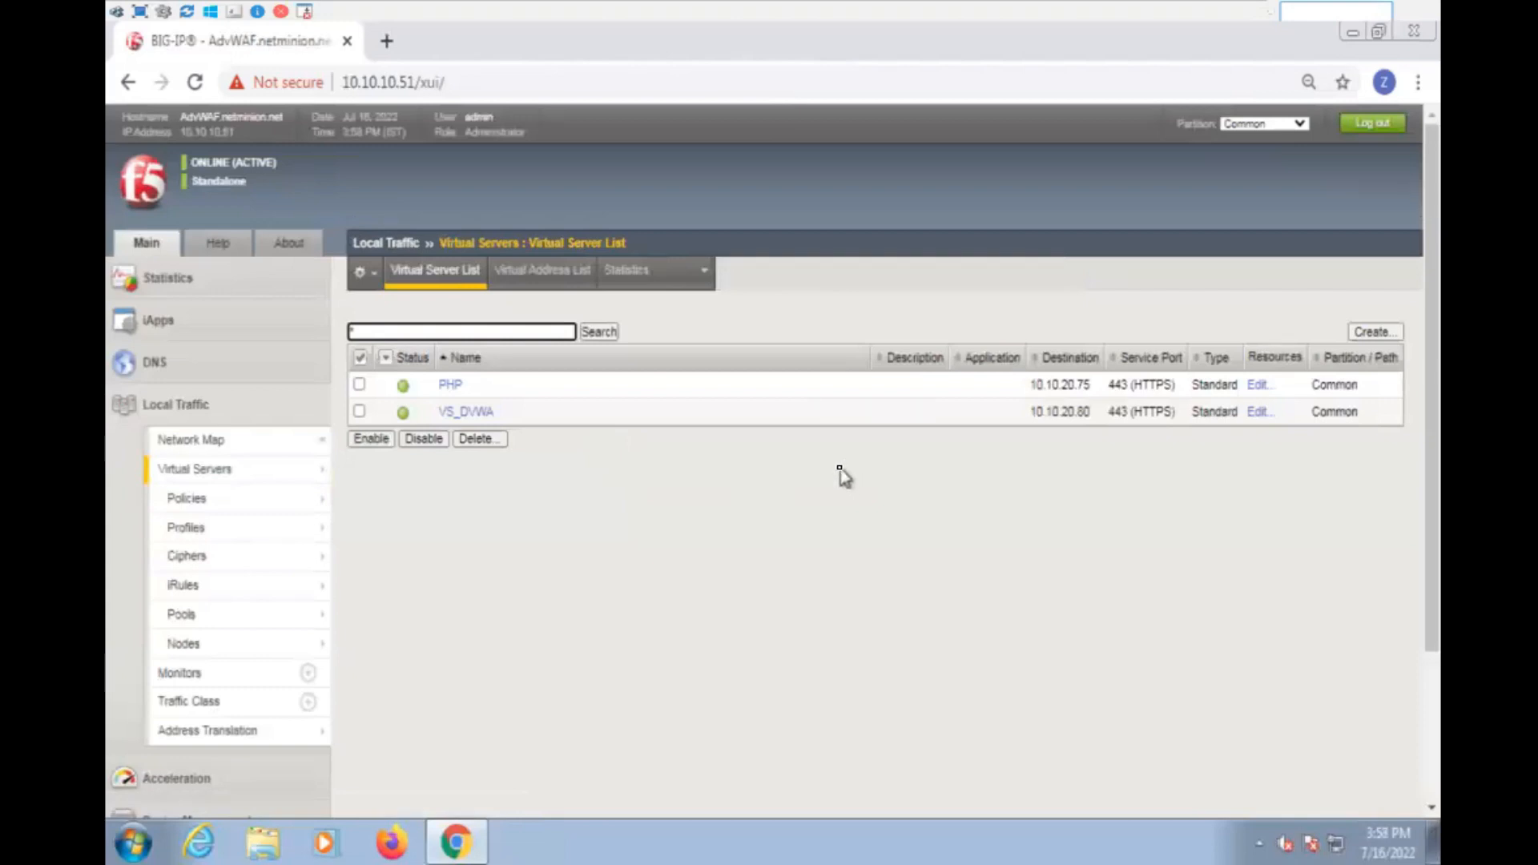
double_click(1046, 385)
right_click(1047, 384)
left_click(1074, 400)
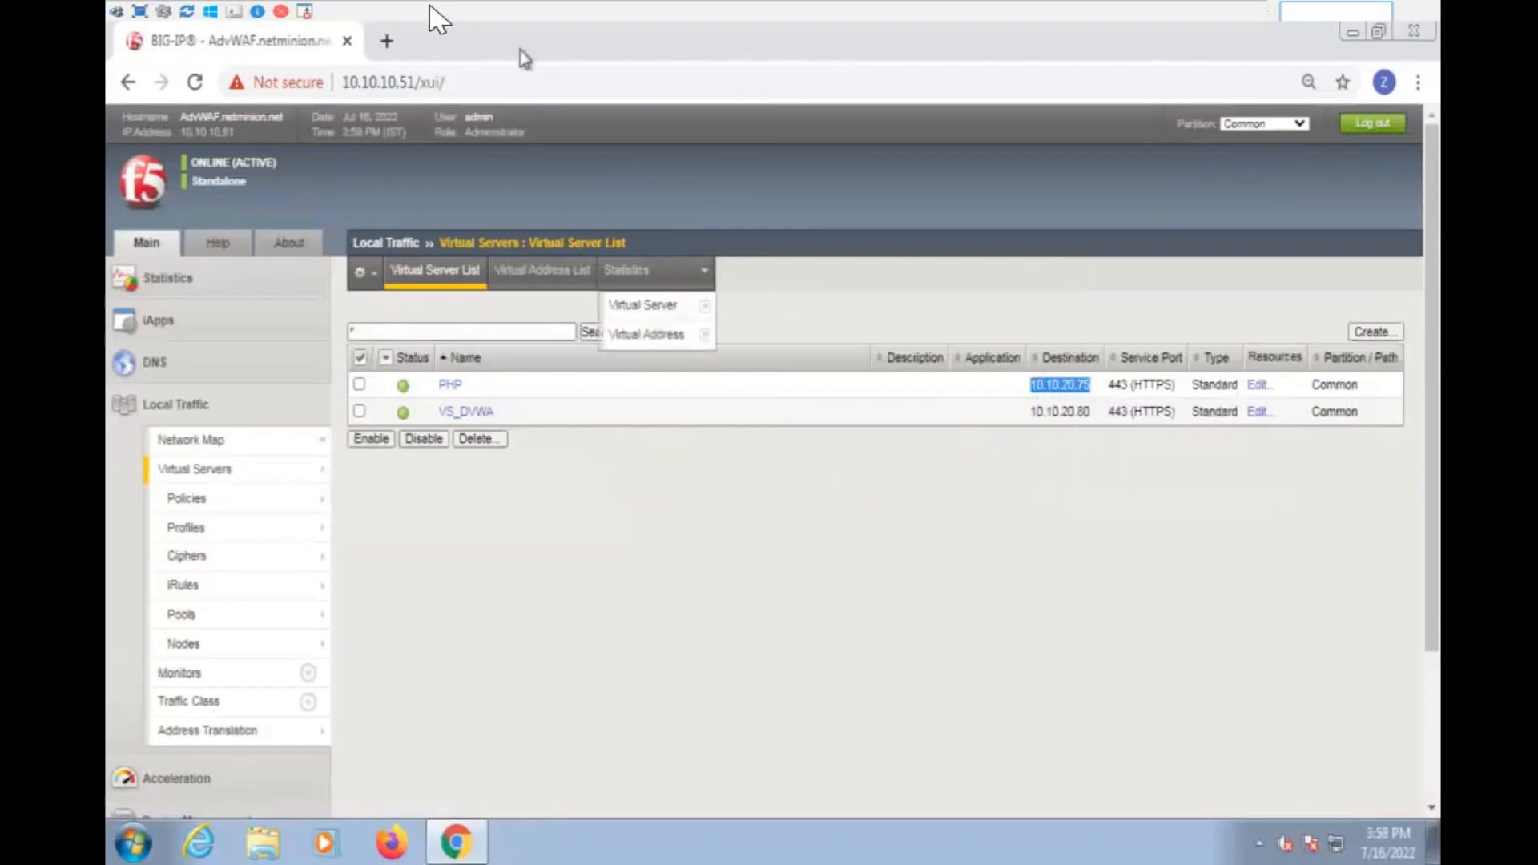
left_click(387, 41)
key("ctrl+v")
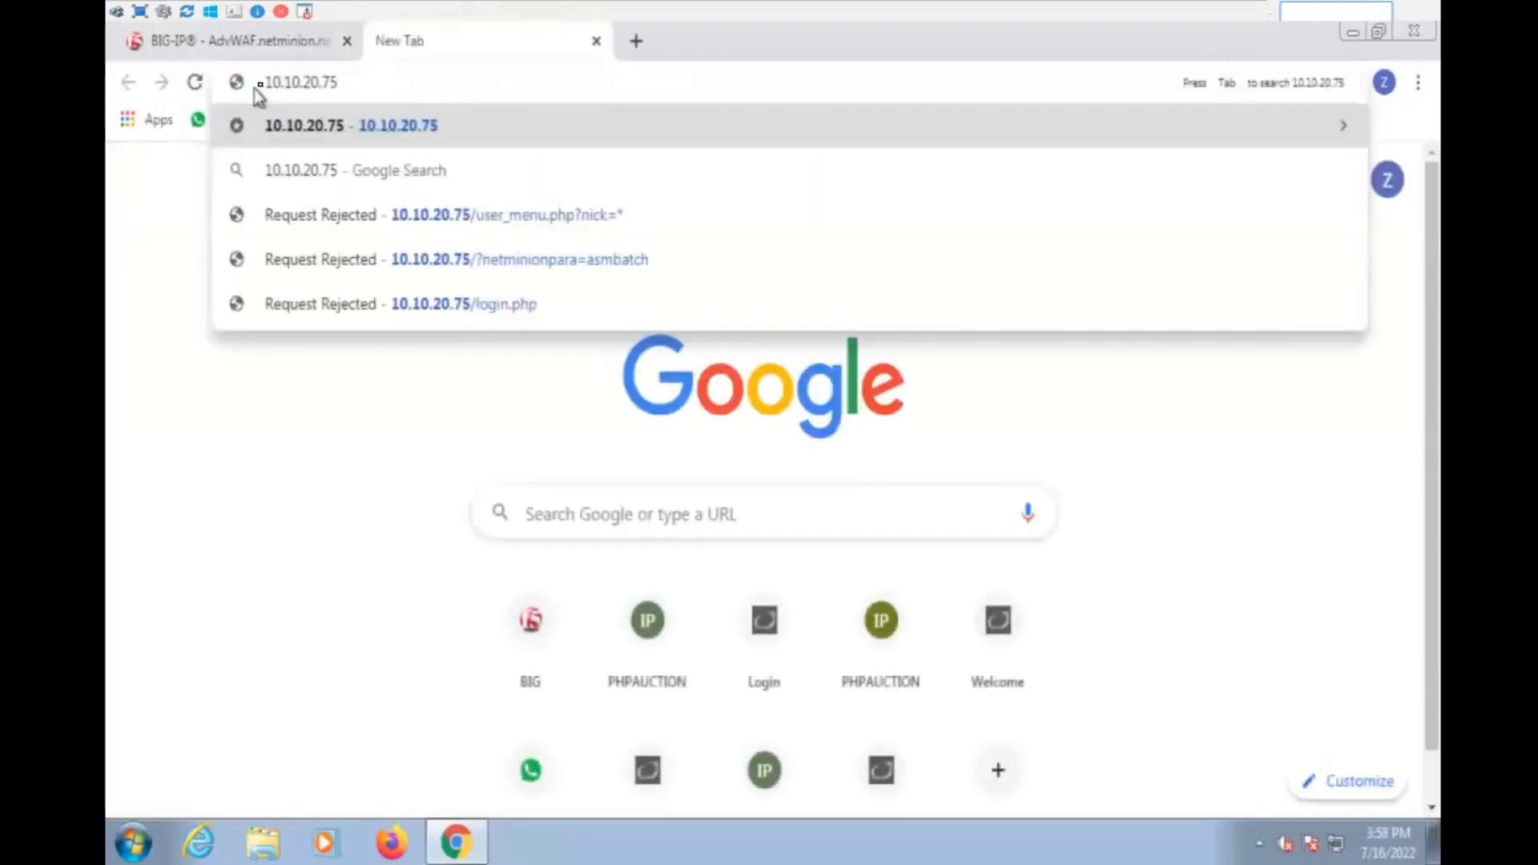
left_click(263, 79)
type("https://")
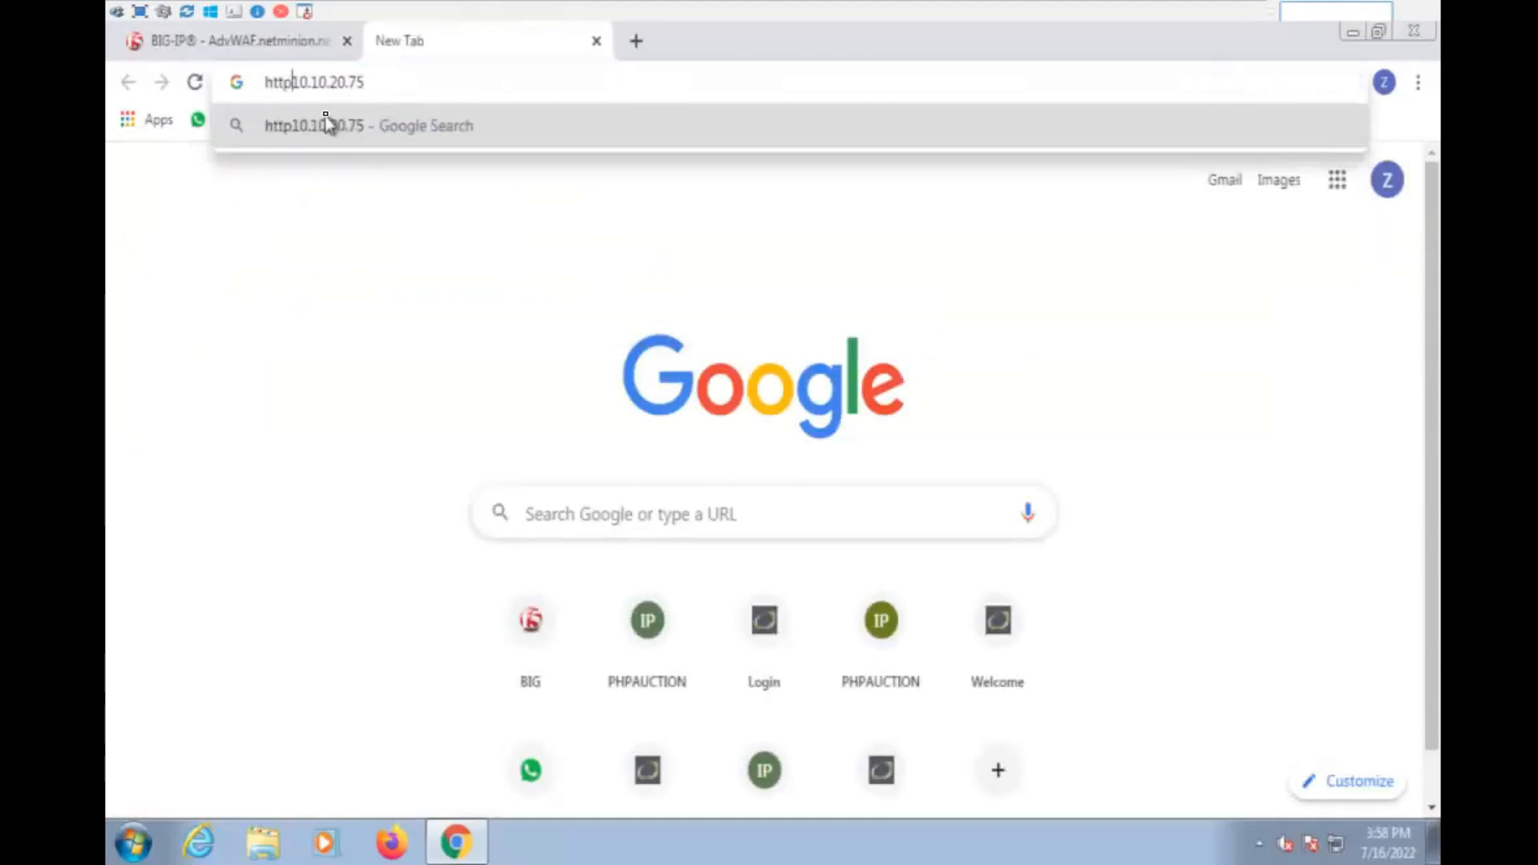
key("Return")
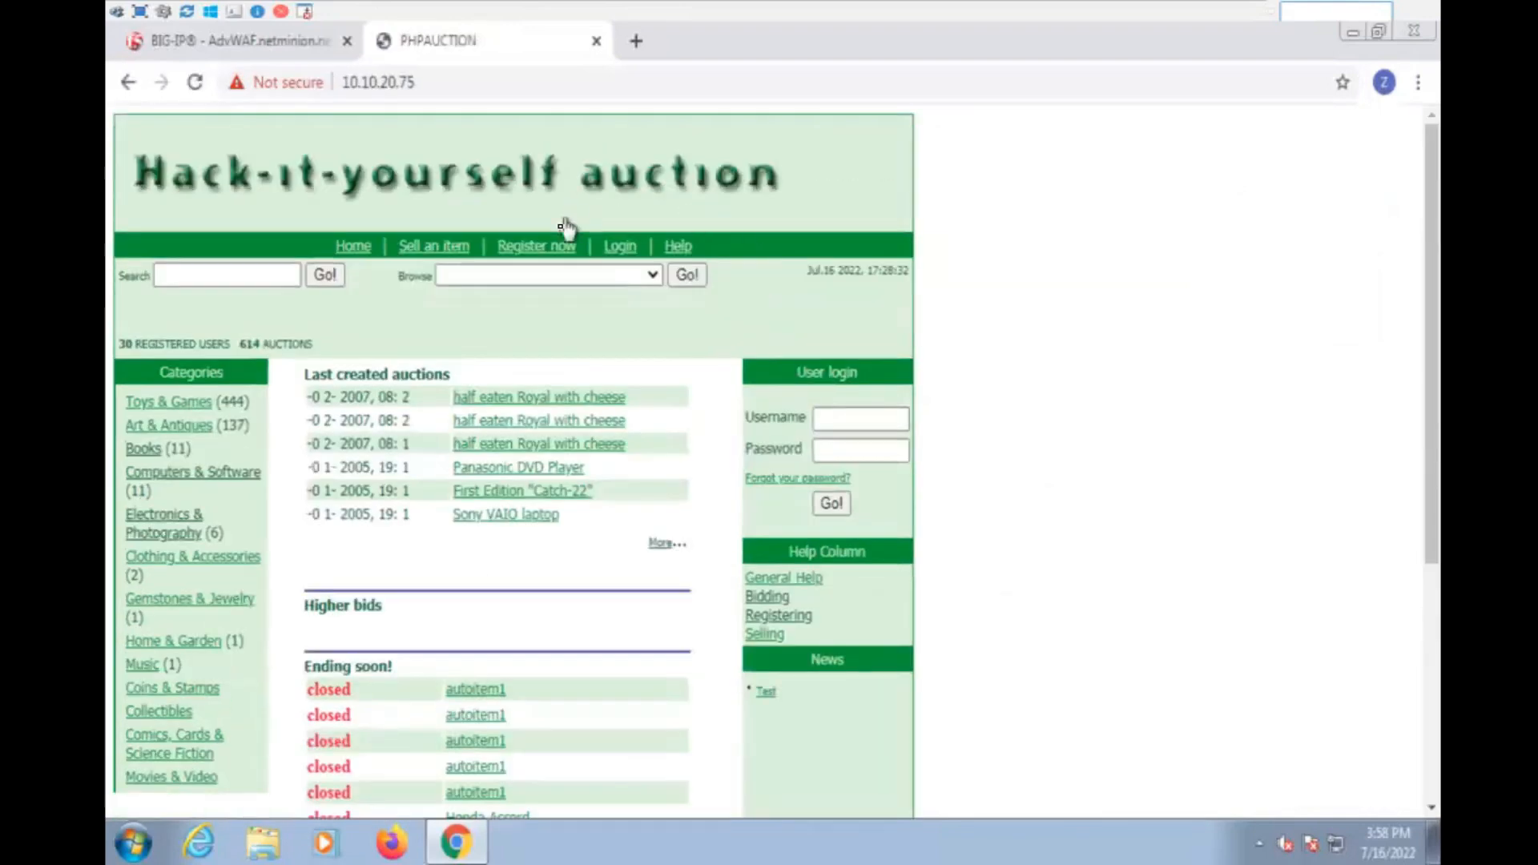
left_click(620, 246)
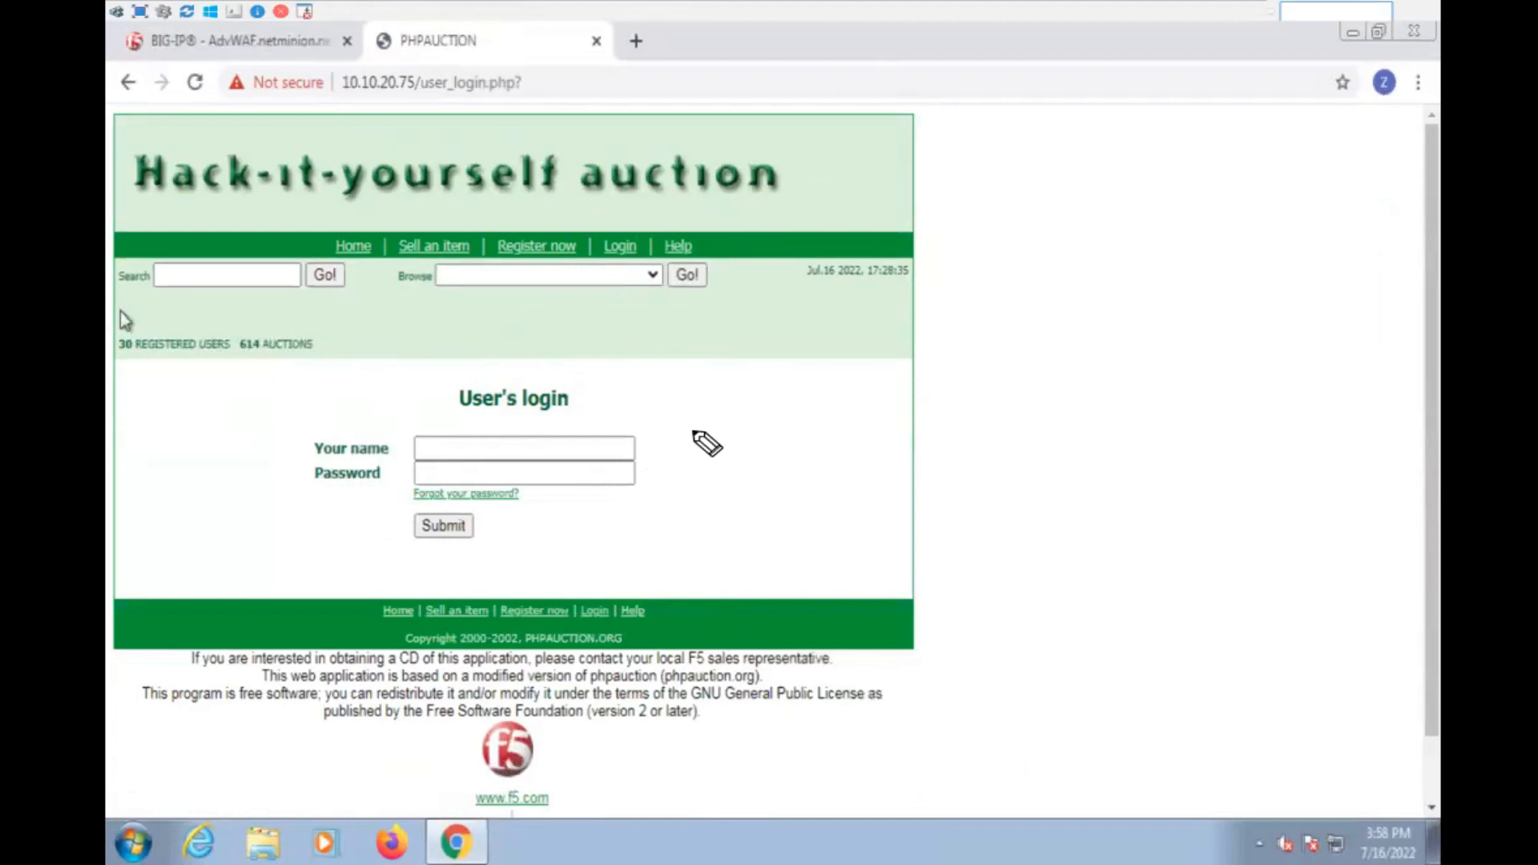
- Annotate the auction login page freehand: circle the login form, draw arrows at its fields and write "Access on this website"
mouse_move(696, 425)
left_mouse_down()
mouse_move(721, 433)
mouse_move(726, 485)
left_mouse_up()
left_click_drag(903, 439, 817, 445)
mouse_move(893, 459)
left_mouse_down()
mouse_move(837, 461)
mouse_move(885, 488)
left_mouse_up()
mouse_move(593, 373)
left_mouse_down()
mouse_move(368, 450)
mouse_move(565, 353)
left_mouse_up()
mouse_move(786, 382)
left_mouse_down()
mouse_move(633, 356)
mouse_move(799, 319)
mouse_move(851, 346)
left_mouse_up()
left_click_drag(881, 337, 929, 340)
mouse_move(946, 314)
left_mouse_down()
mouse_move(952, 340)
mouse_move(981, 338)
left_mouse_up()
left_click_drag(979, 340, 1025, 340)
left_click_drag(1082, 285, 1072, 325)
left_click_drag(1094, 284, 1122, 320)
left_click_drag(1152, 298, 1134, 320)
left_click(1001, 378)
mouse_move(1006, 393)
left_mouse_down()
mouse_move(1104, 368)
mouse_move(1151, 378)
mouse_move(1182, 351)
mouse_move(1220, 365)
left_mouse_up()
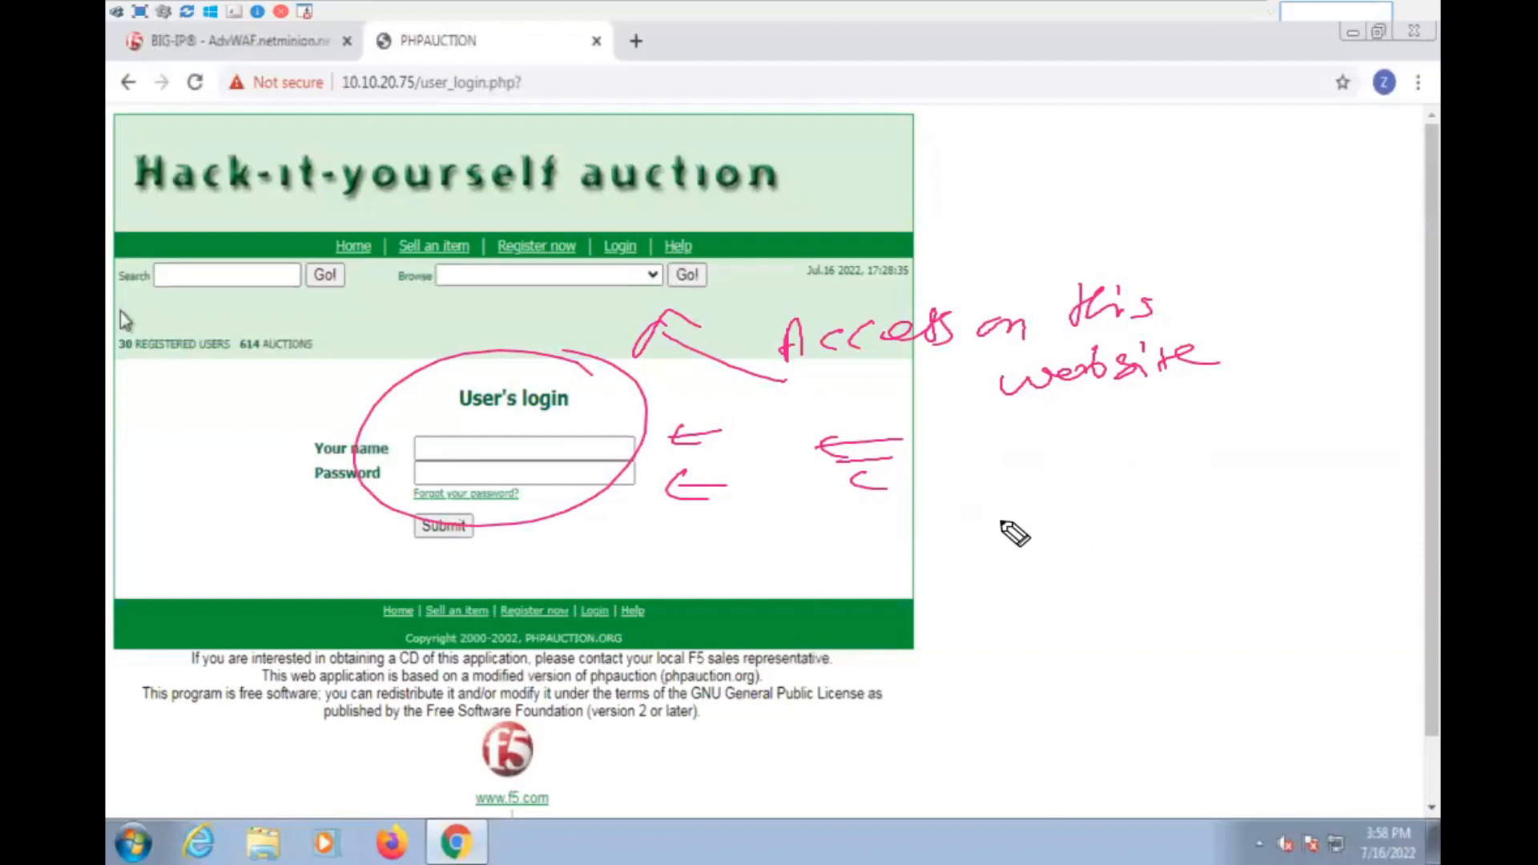
- Write "Banking" freehand in the blank area beside the auction login form and sketch two boxes with arrows below it
mouse_move(991, 521)
left_mouse_down()
mouse_move(1023, 536)
mouse_move(1203, 508)
left_mouse_up()
mouse_move(1031, 580)
left_mouse_down()
mouse_move(996, 613)
mouse_move(1031, 580)
left_mouse_up()
mouse_move(1016, 650)
left_mouse_down()
mouse_move(1060, 677)
mouse_move(1083, 650)
left_mouse_up()
left_click_drag(1153, 589, 1107, 651)
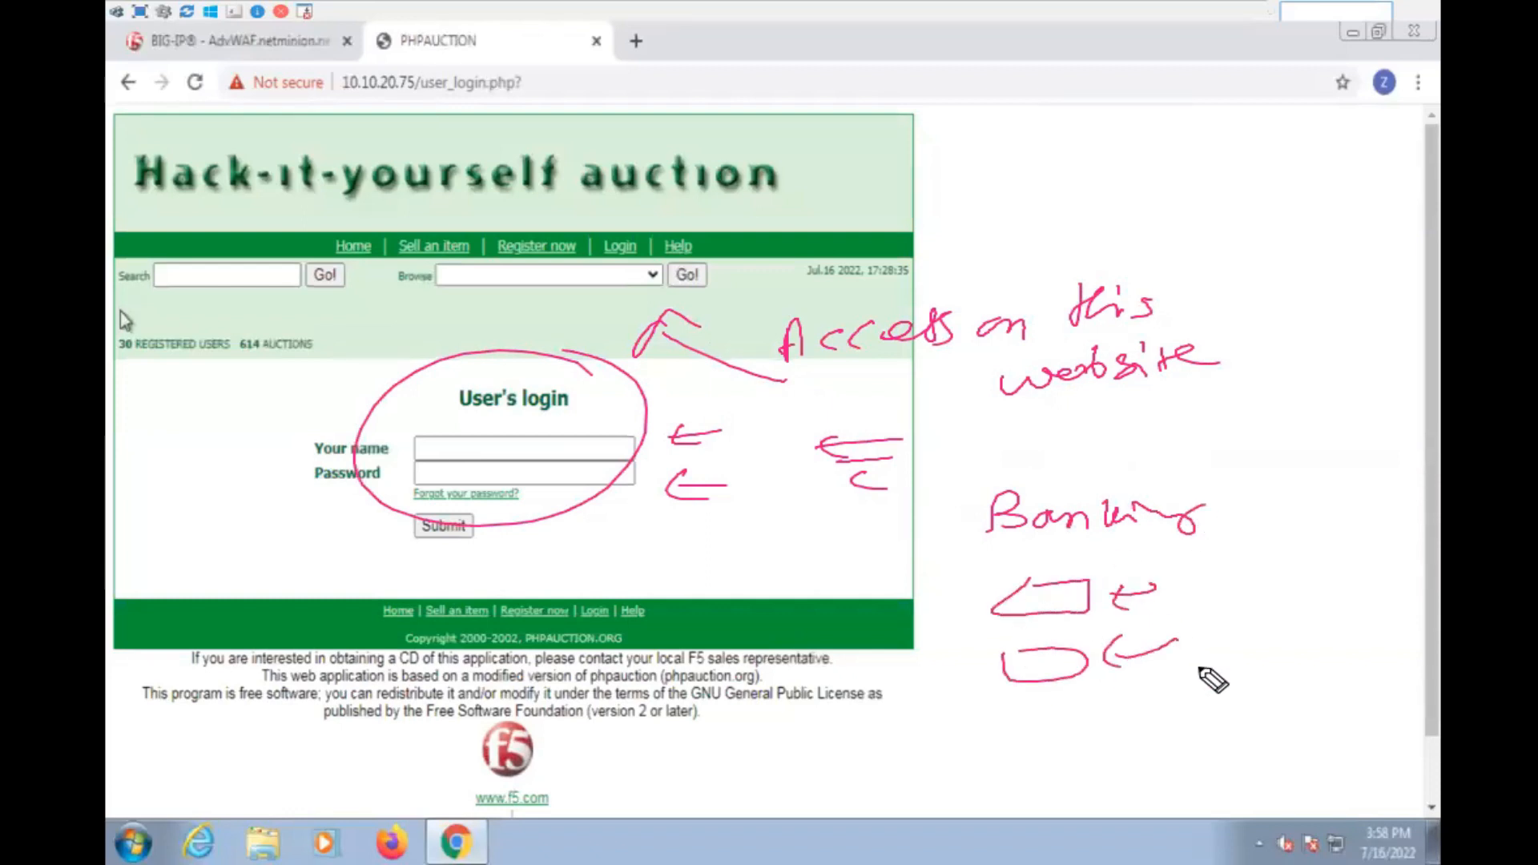
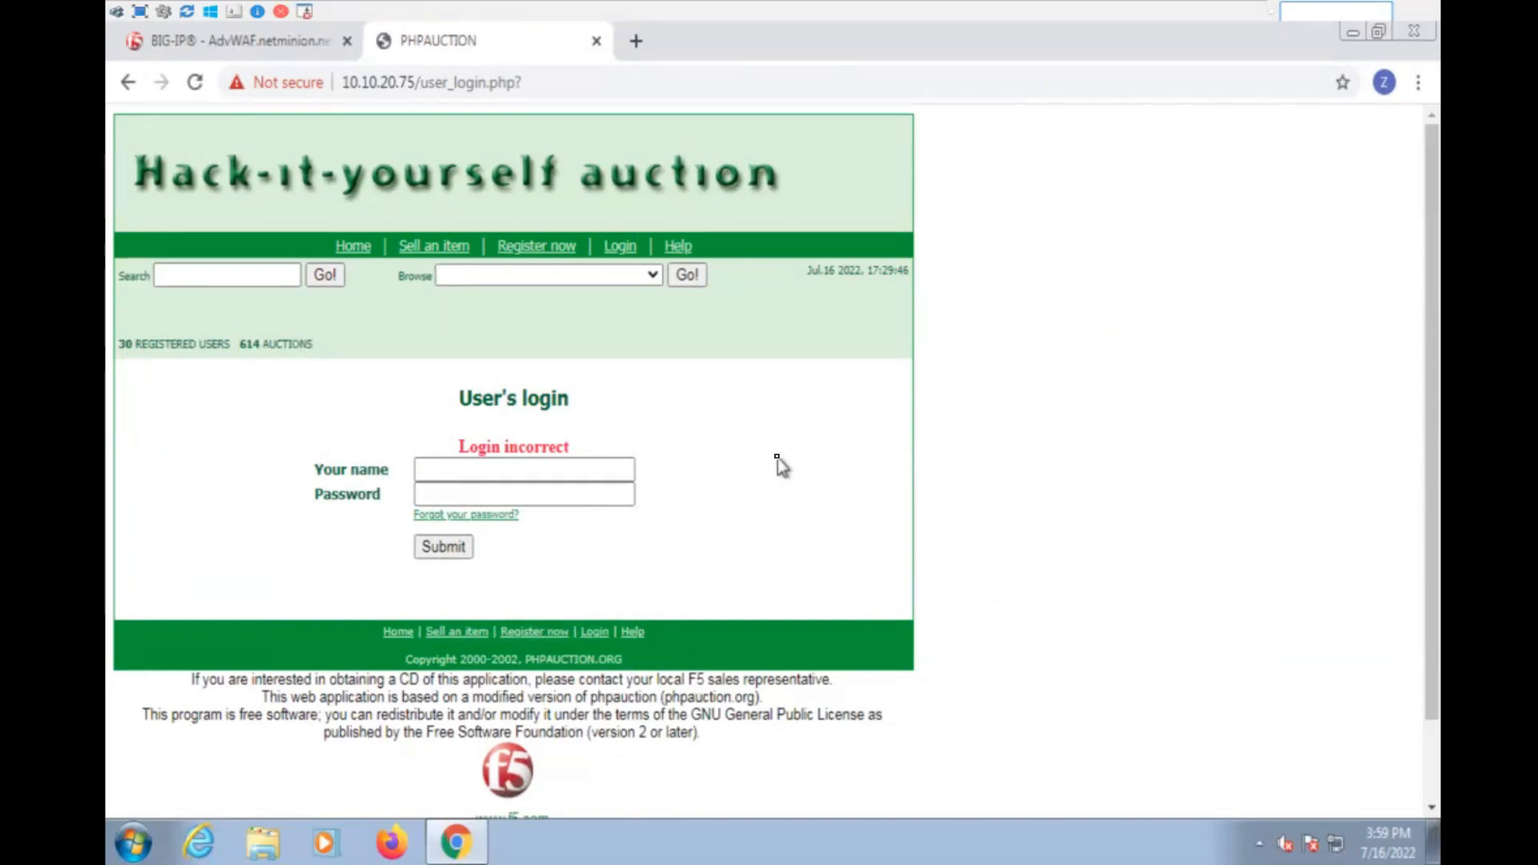
- Open the Brute Force Attack Prevention settings of the PHP_Auction security policy on the BIG-IP
left_click(213, 41)
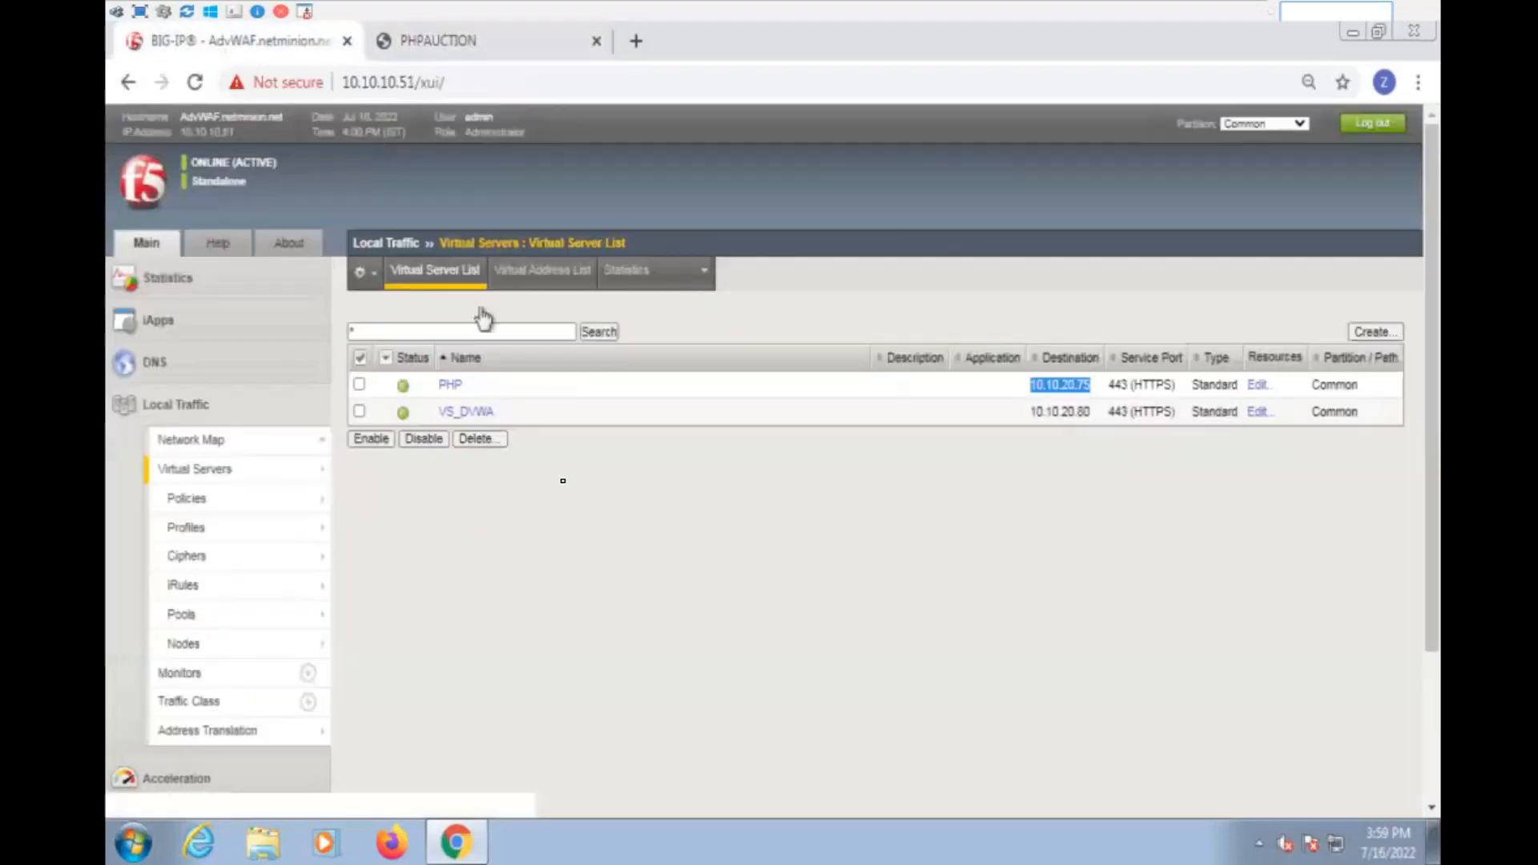
left_click(181, 415)
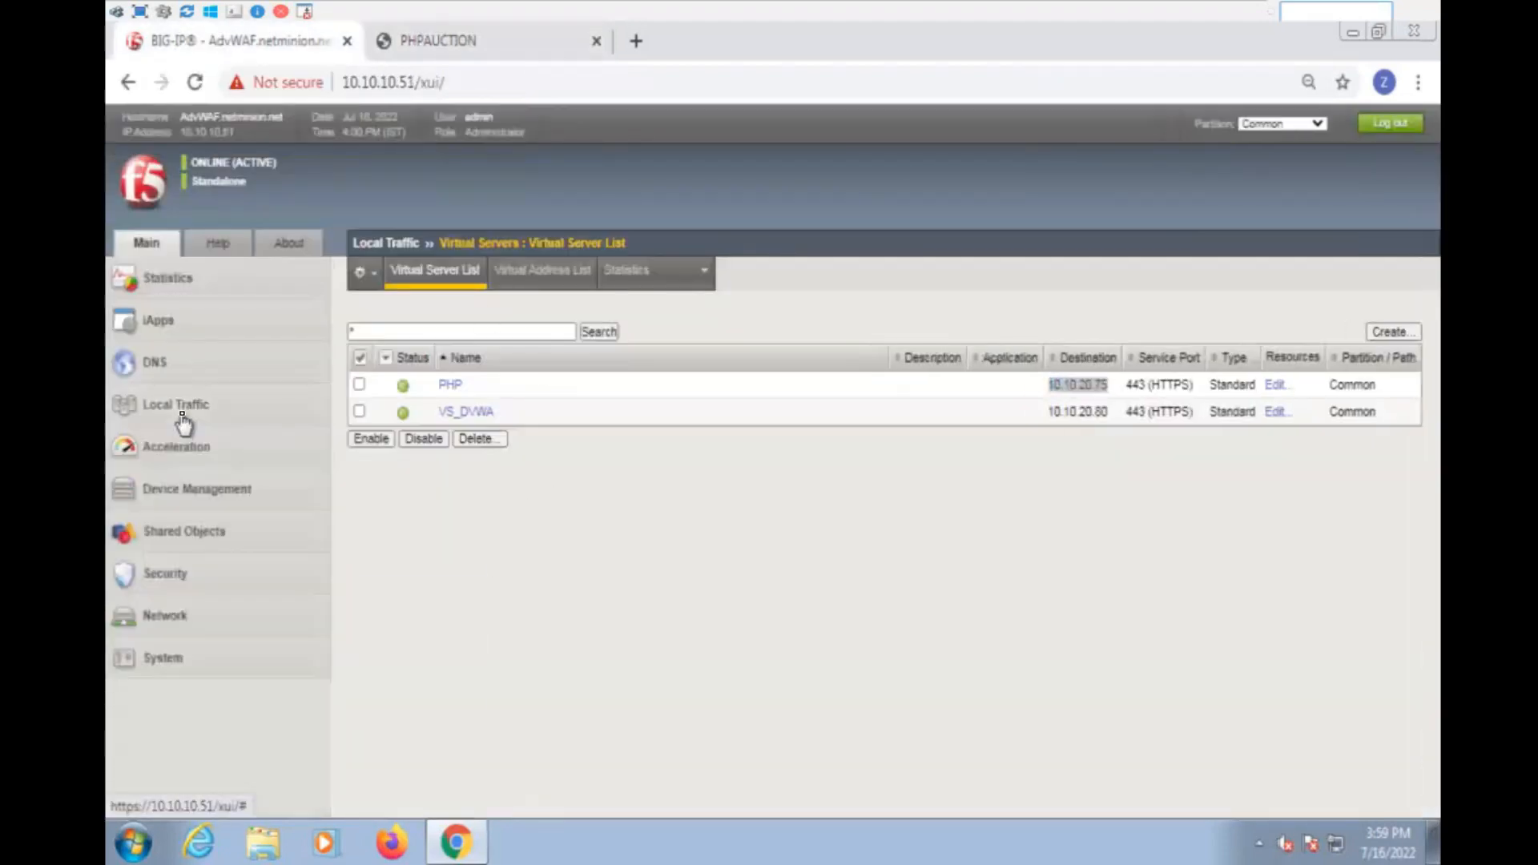
left_click(194, 584)
mouse_move(297, 599)
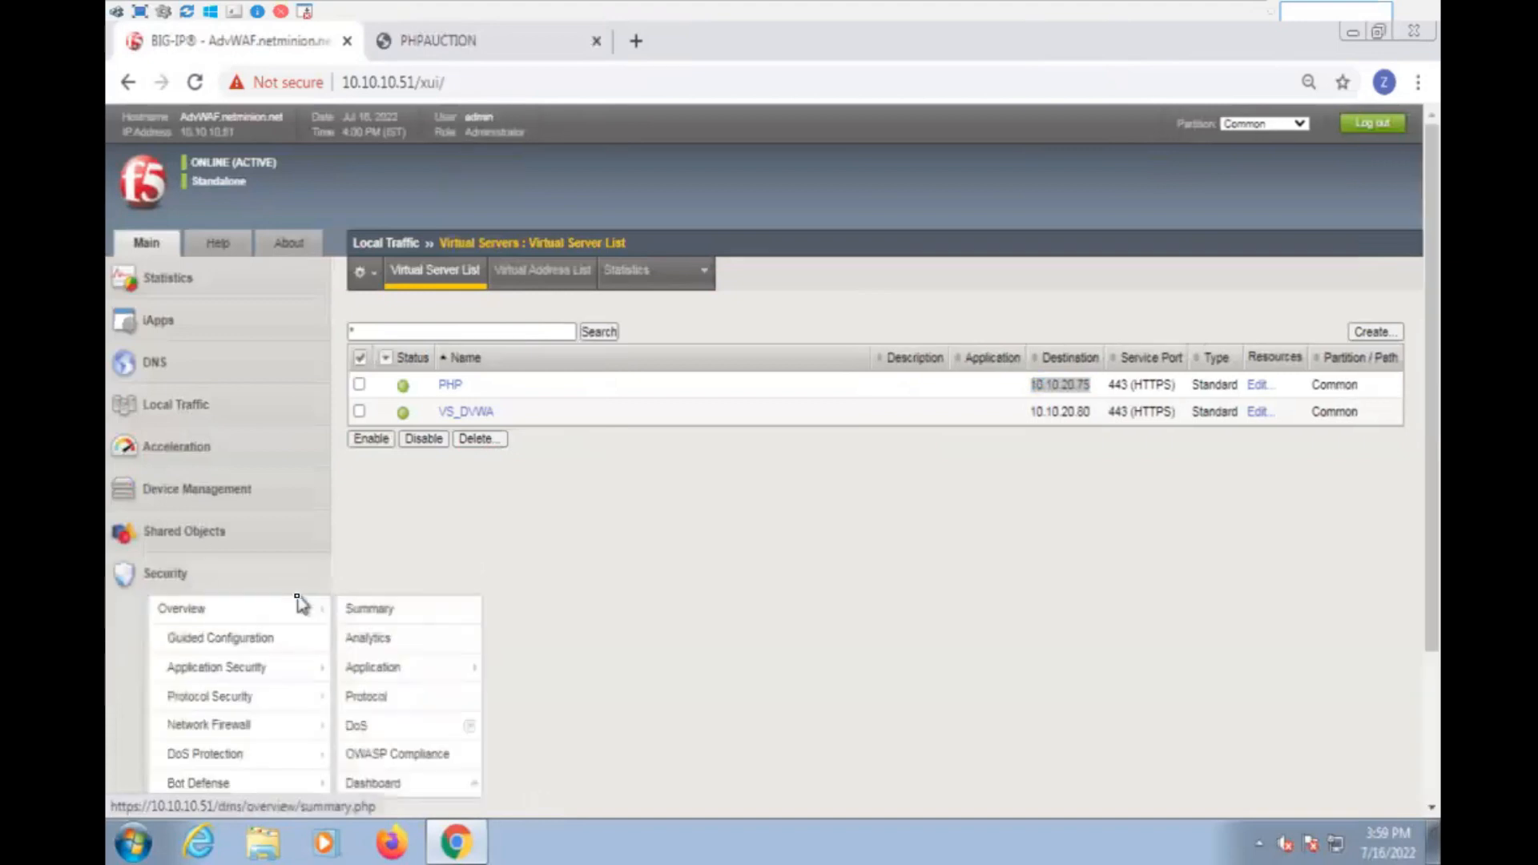
scroll(293, 617, "down", 3)
mouse_move(267, 648)
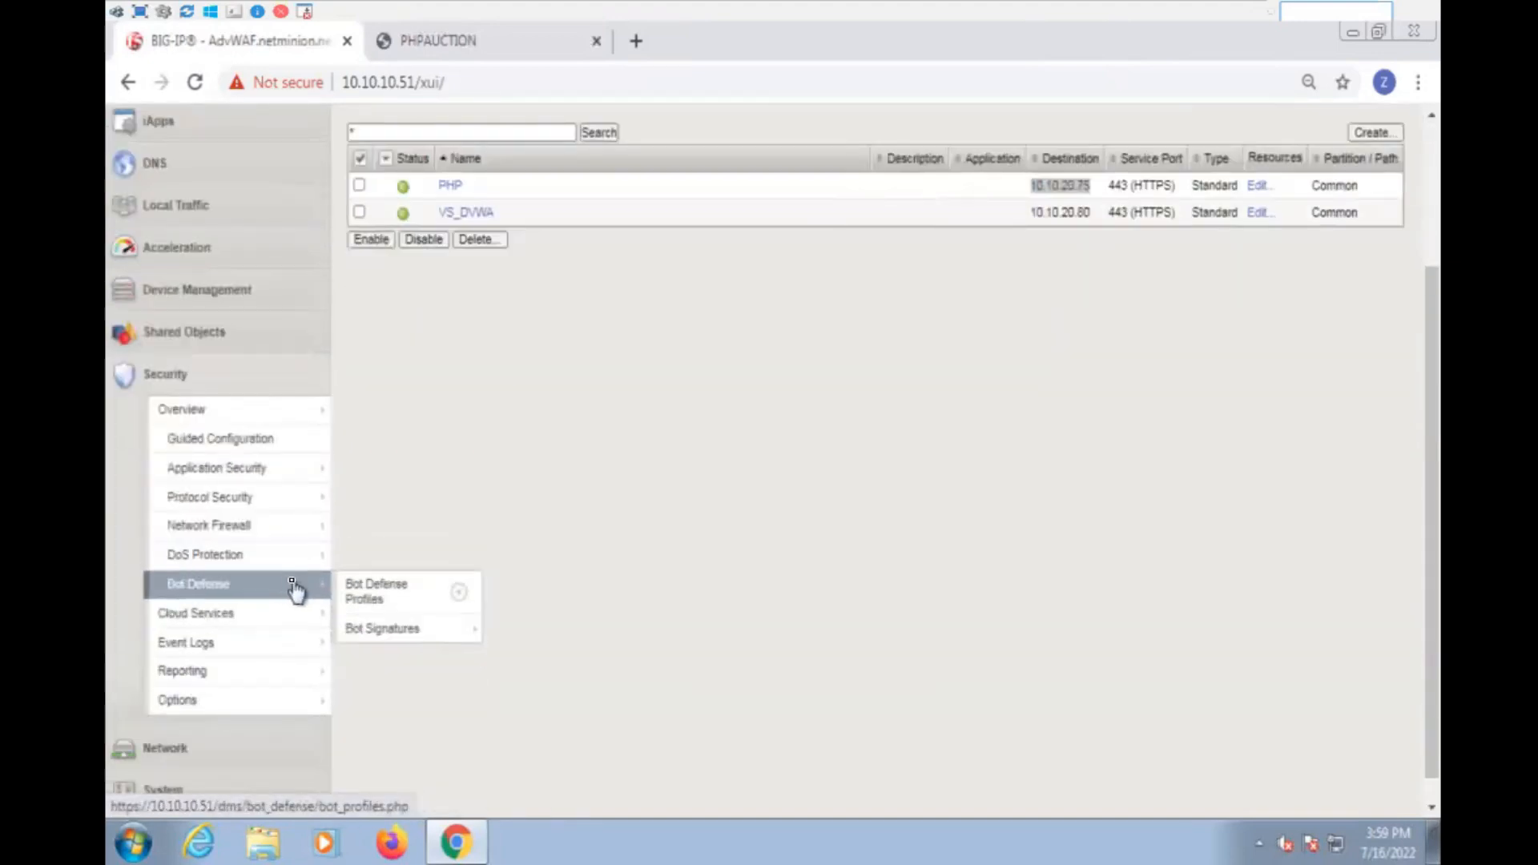
mouse_move(271, 479)
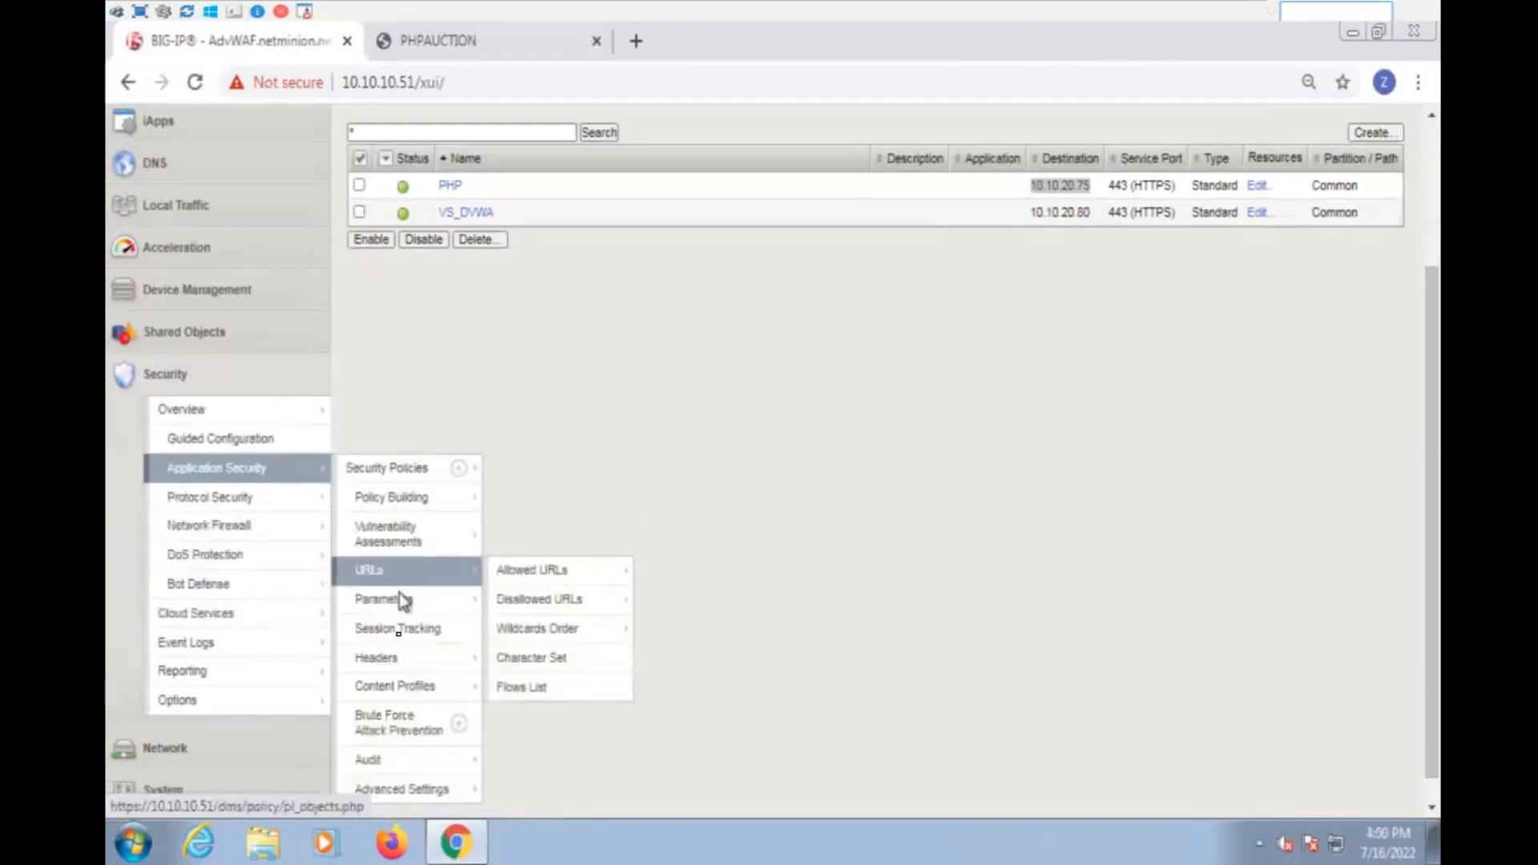
left_click(400, 725)
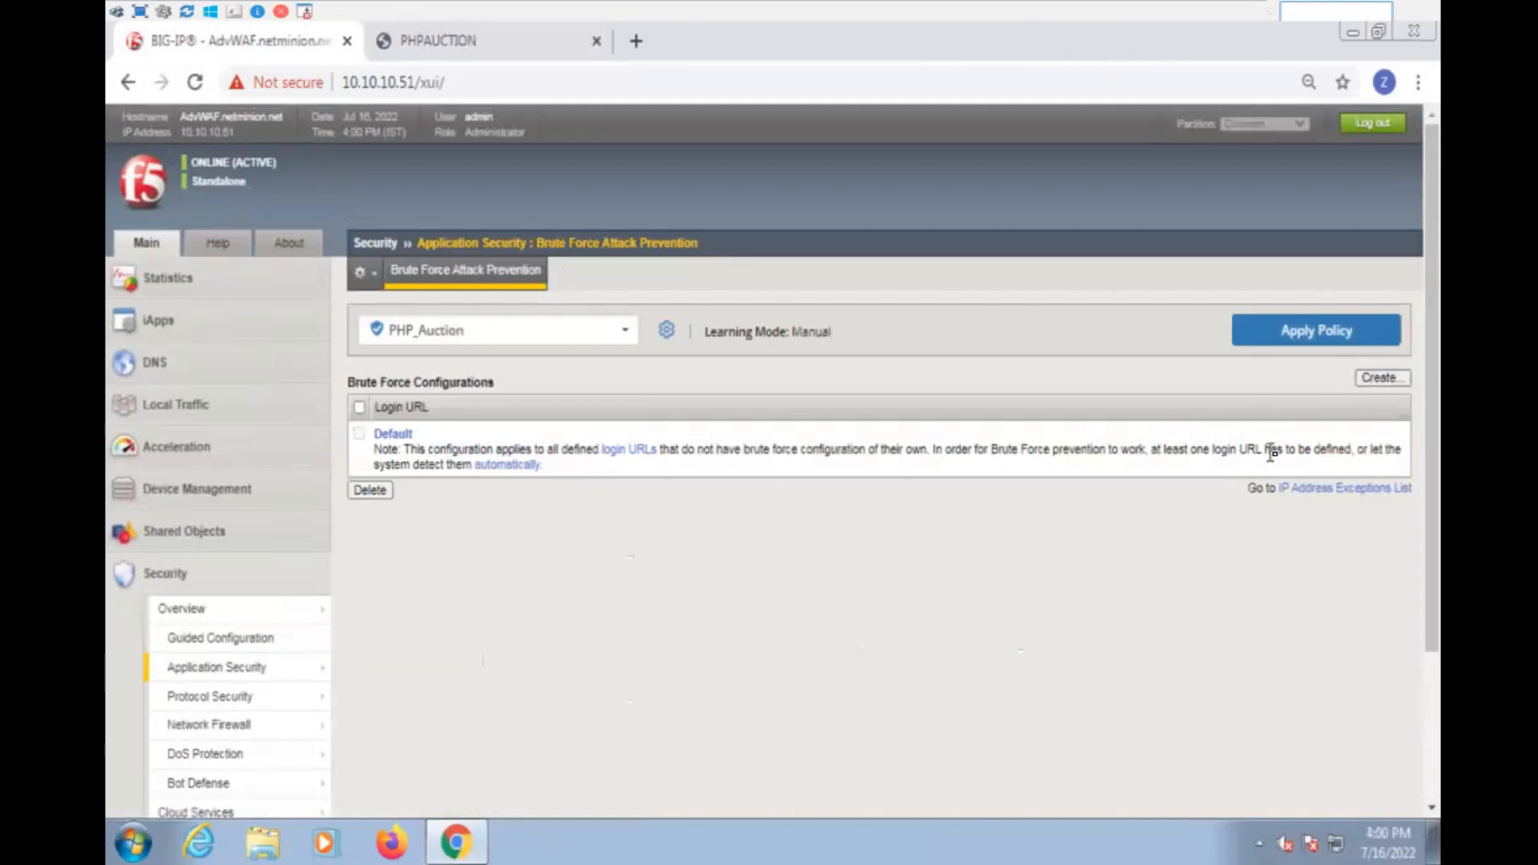
- In a new brute force configuration, start a login page with explicit HTTPS URL /user_login.php, copied from the auction site's address
left_click(1381, 381)
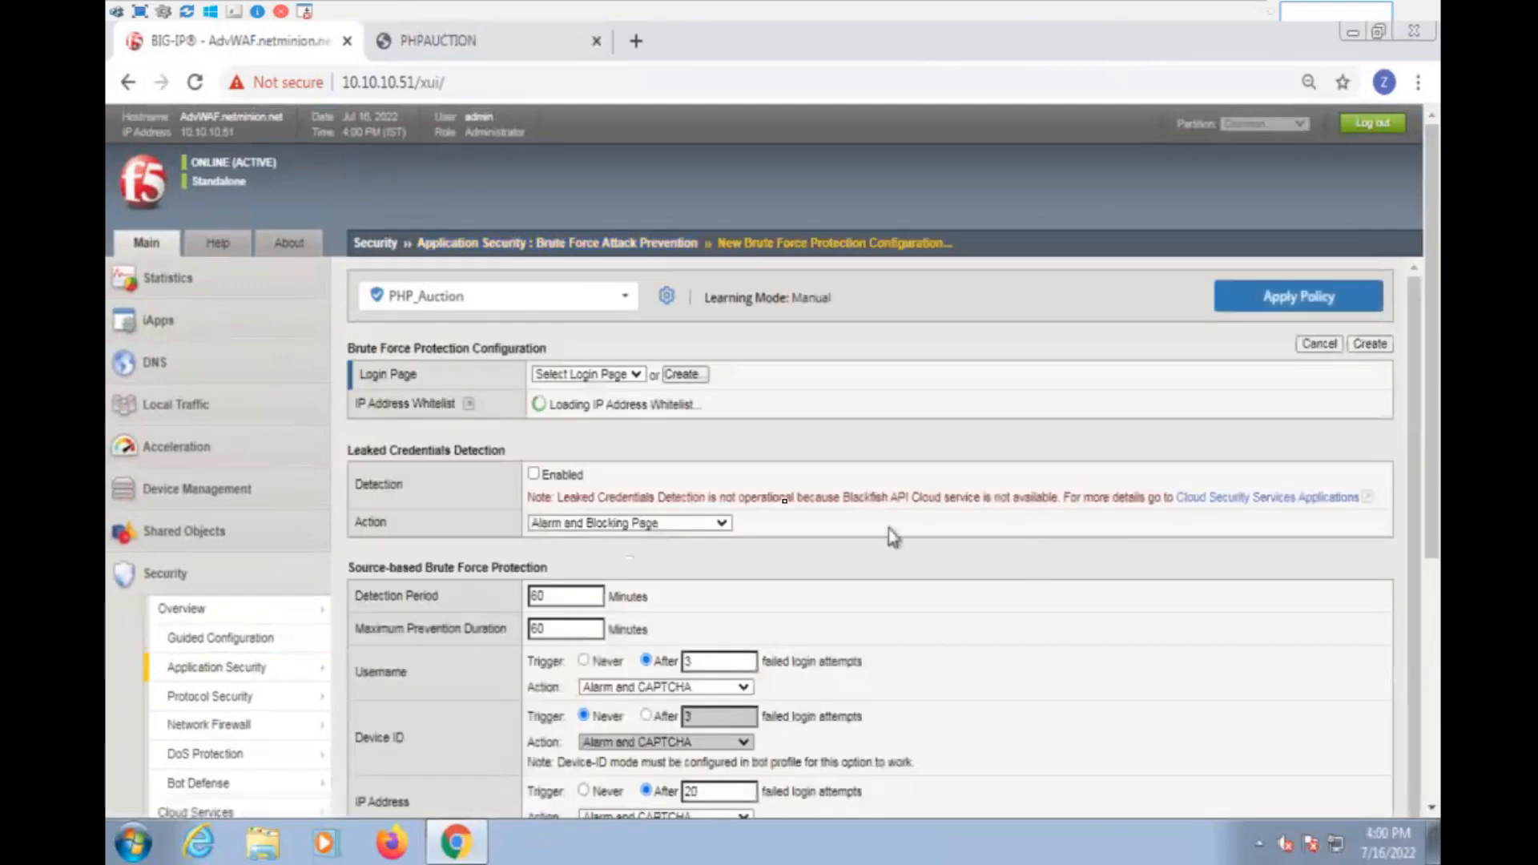
left_click(682, 374)
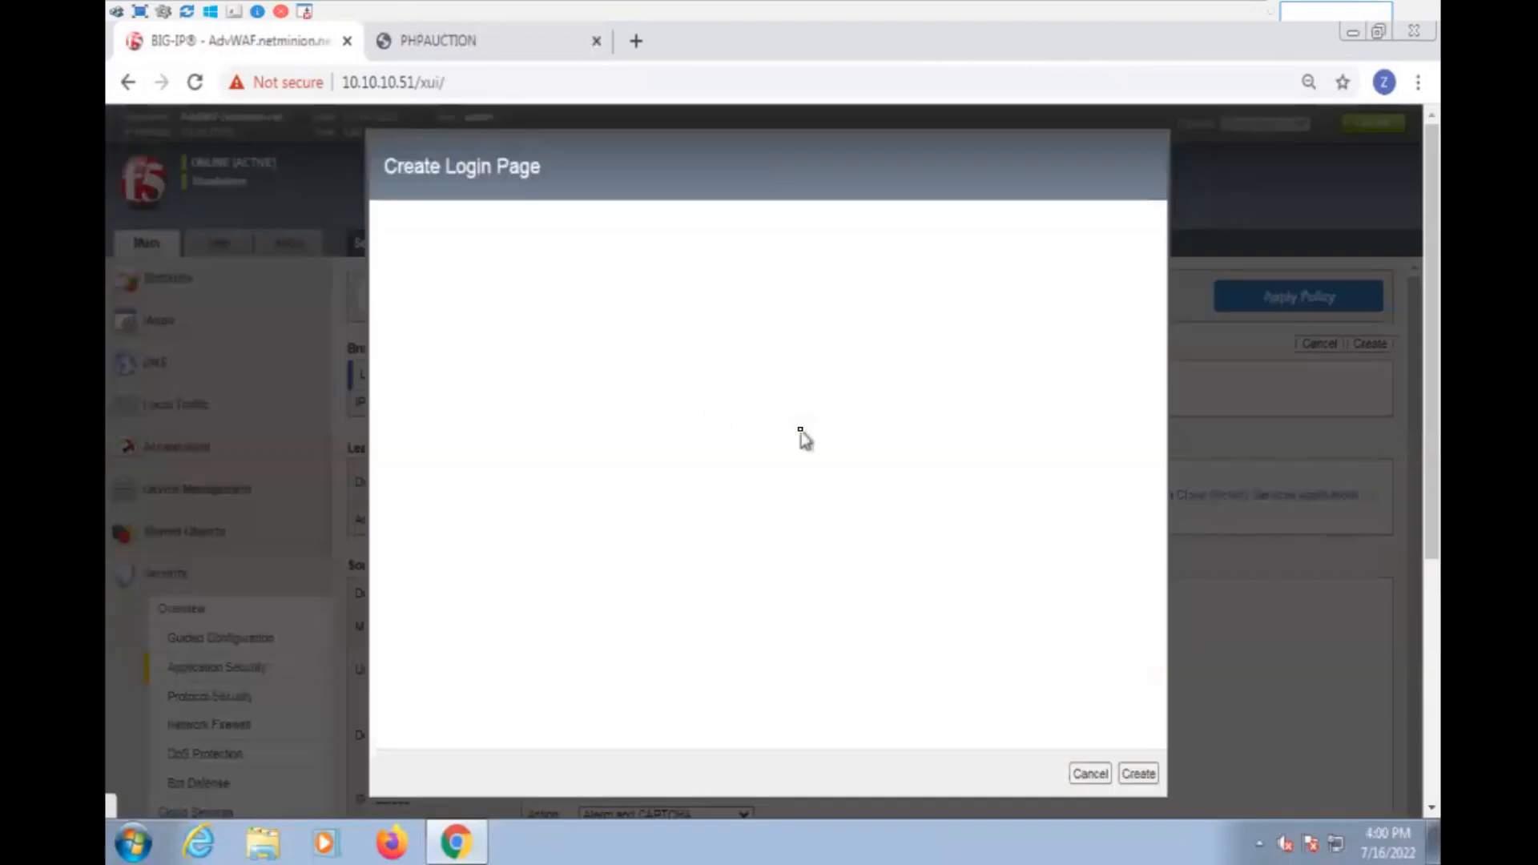
left_click(452, 40)
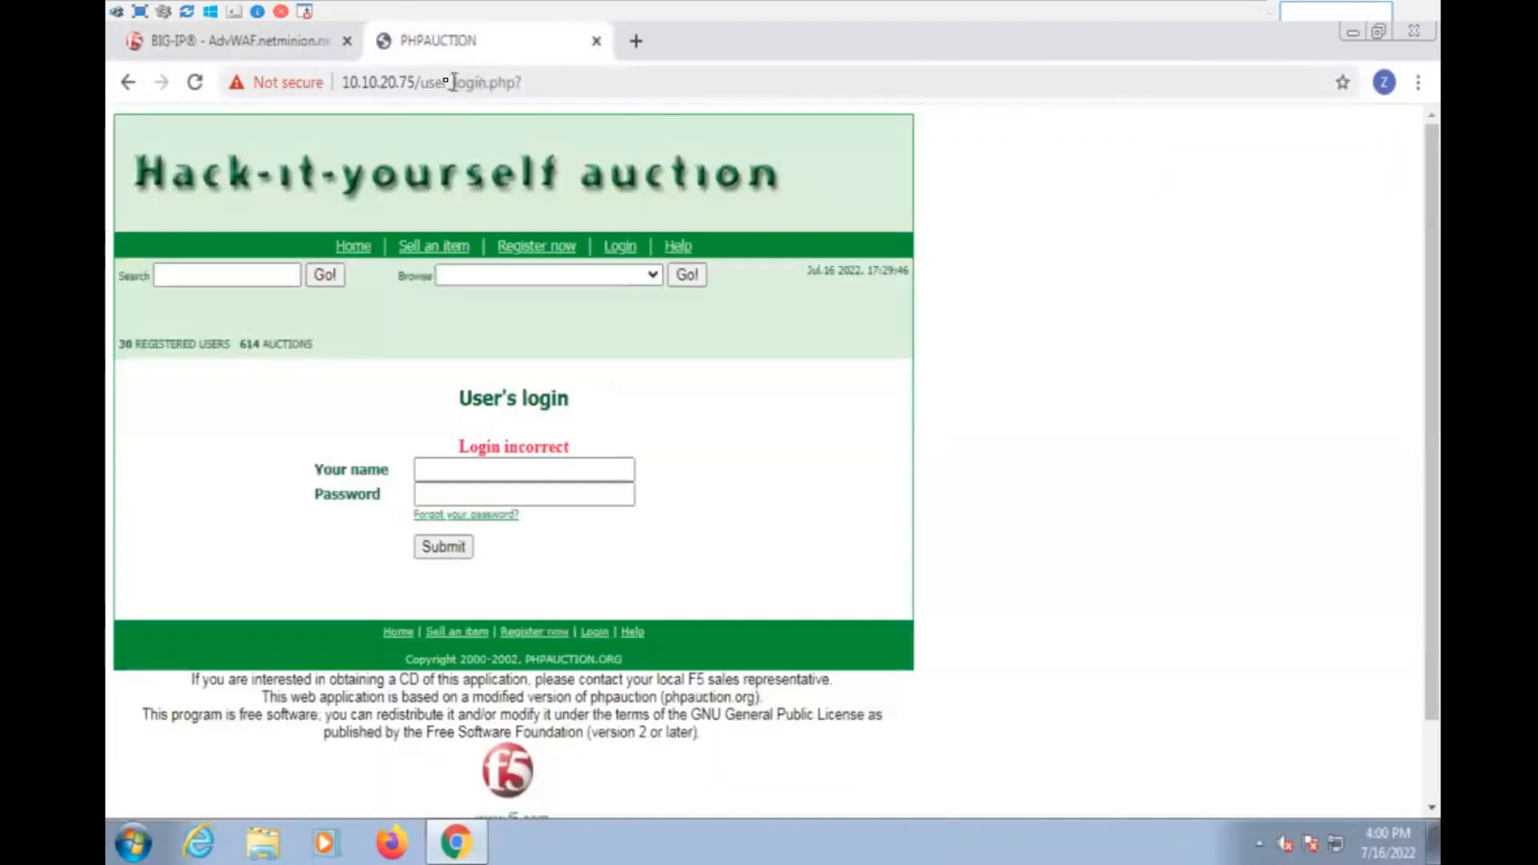
left_click_drag(417, 80, 564, 82)
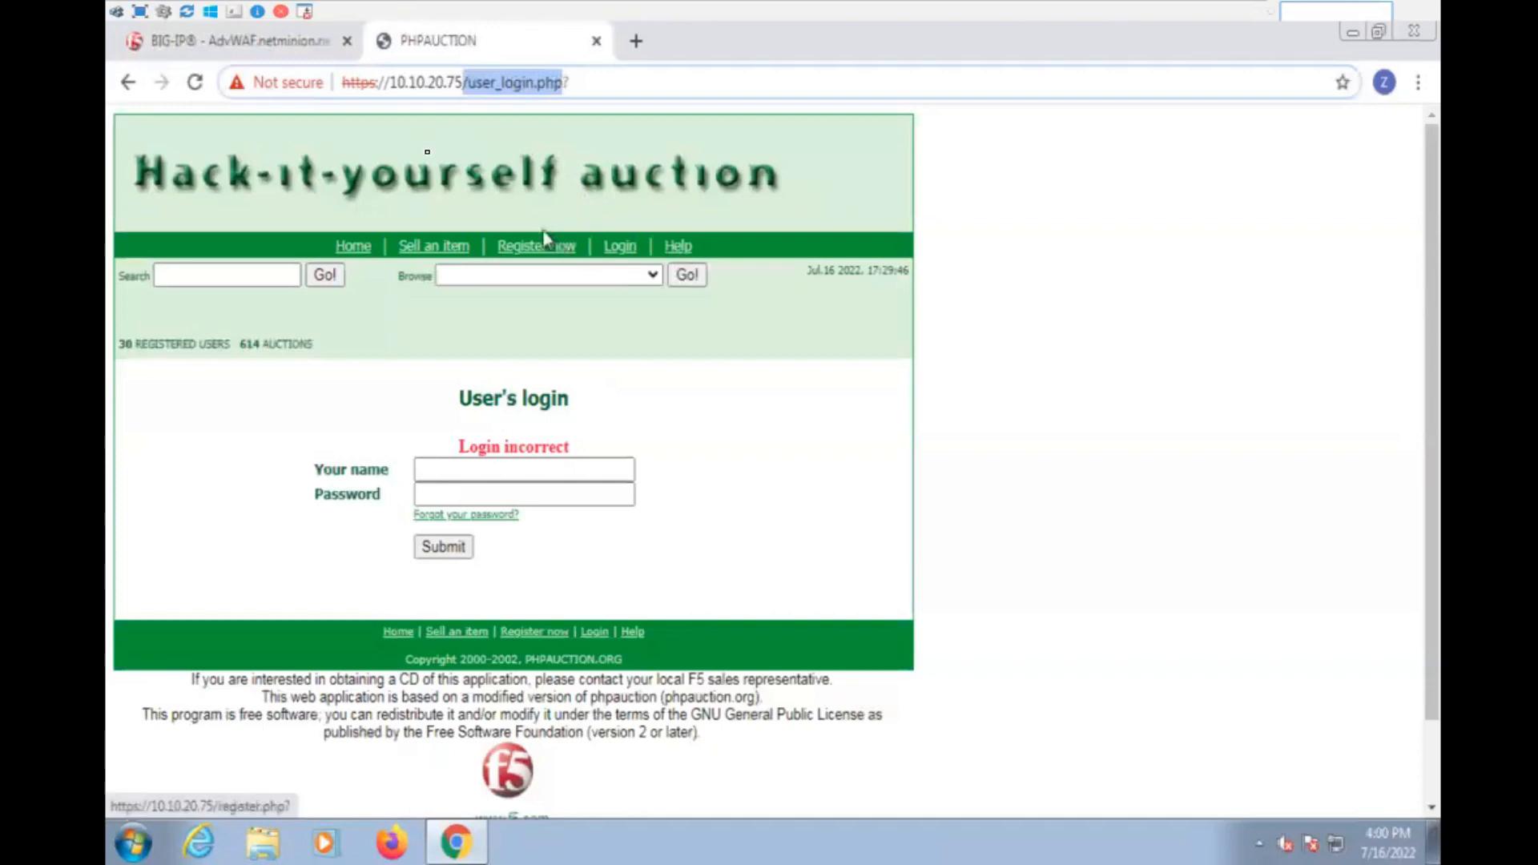
left_click(299, 36)
left_click(685, 193)
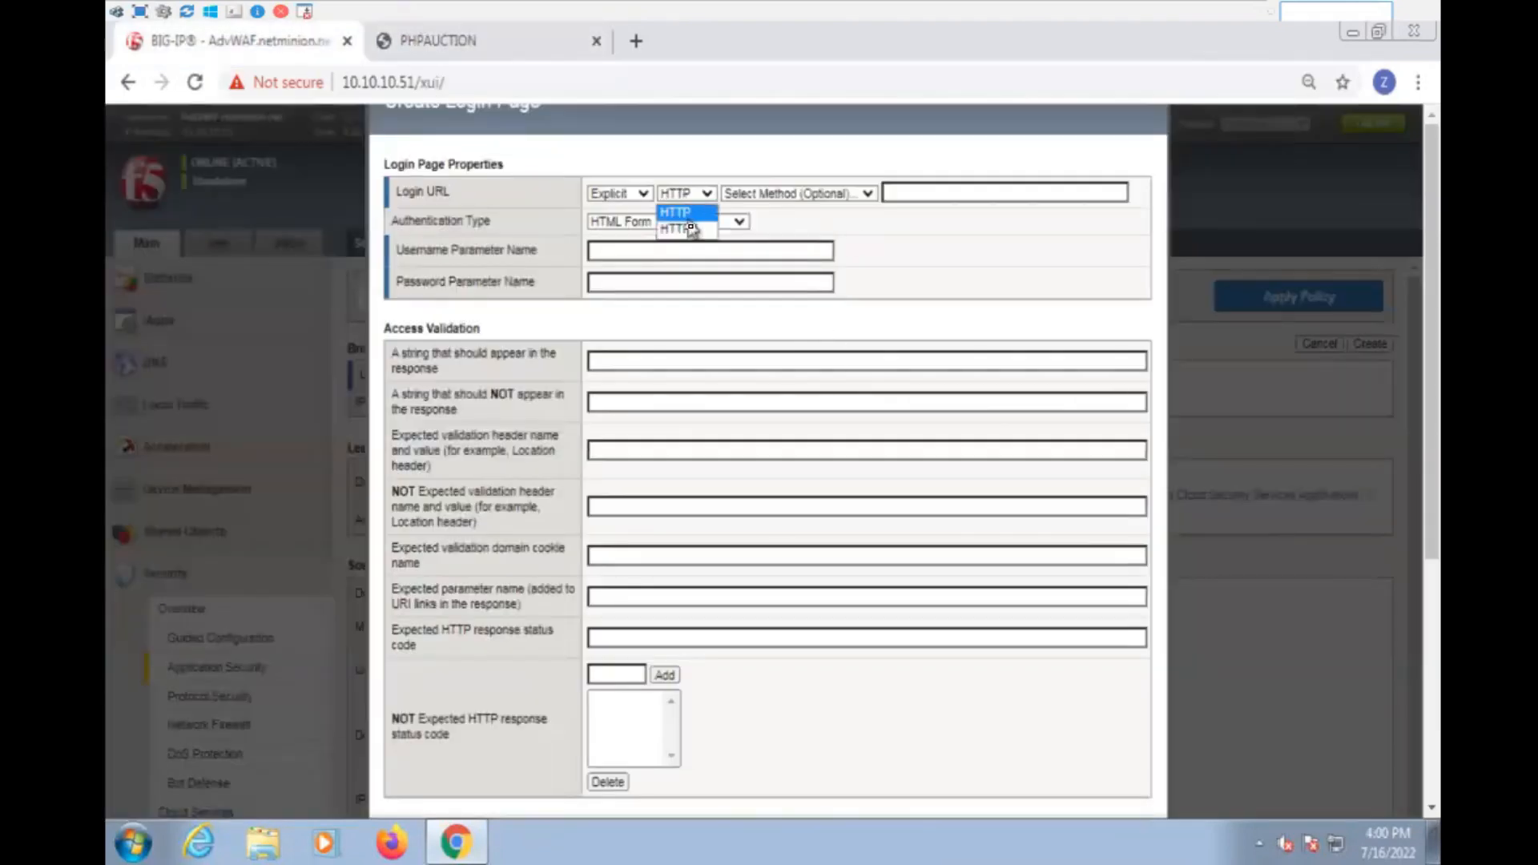
left_click(920, 191)
left_click(685, 193)
left_click(689, 229)
left_click(895, 190)
type("/user/login.php")
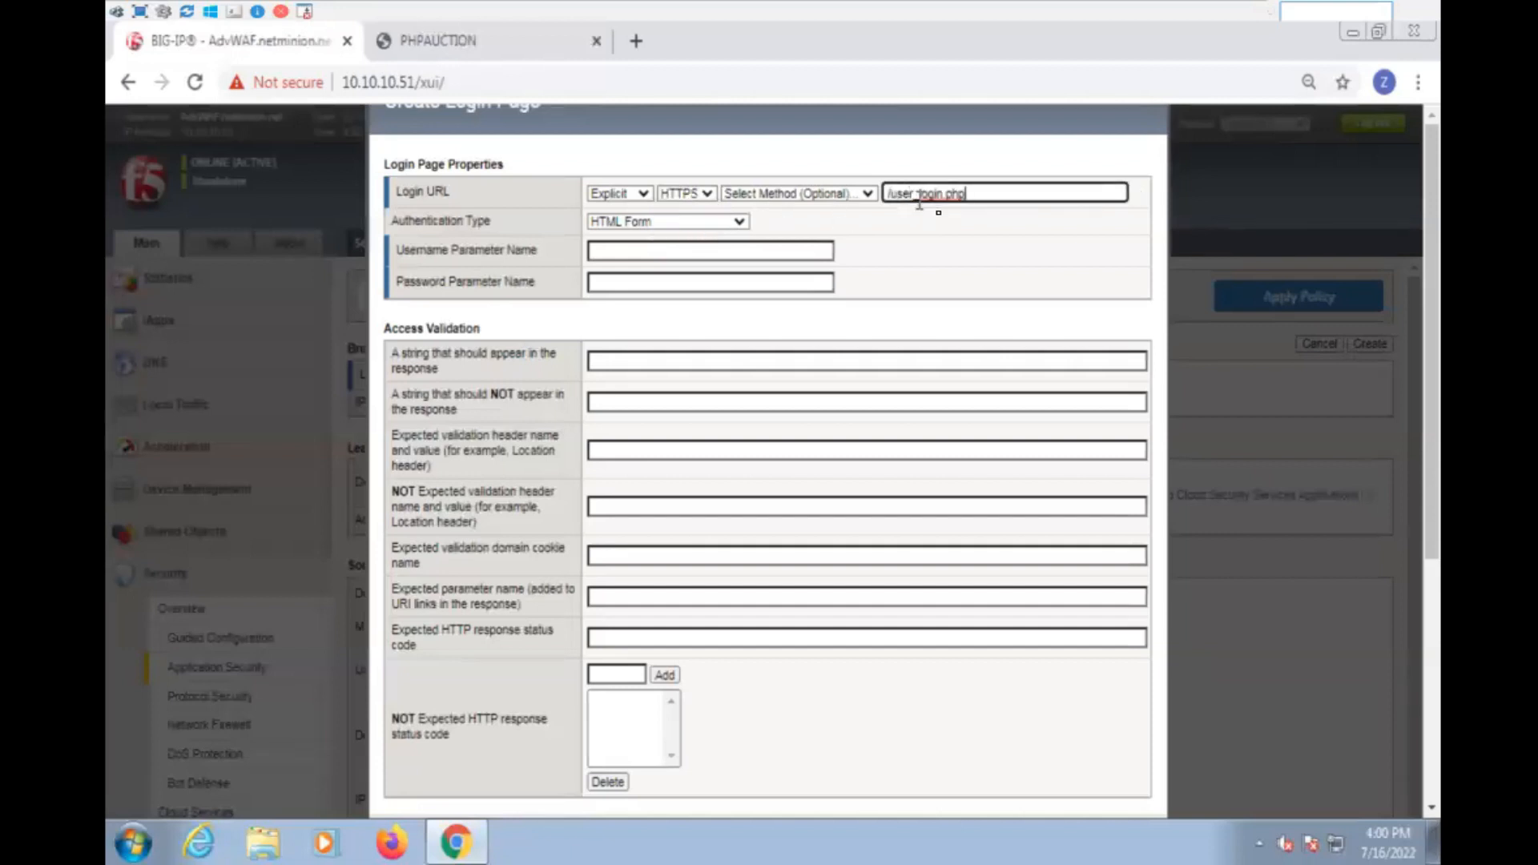
- Set the login page's username parameter name to username and its password parameter name to password
left_click(665, 254)
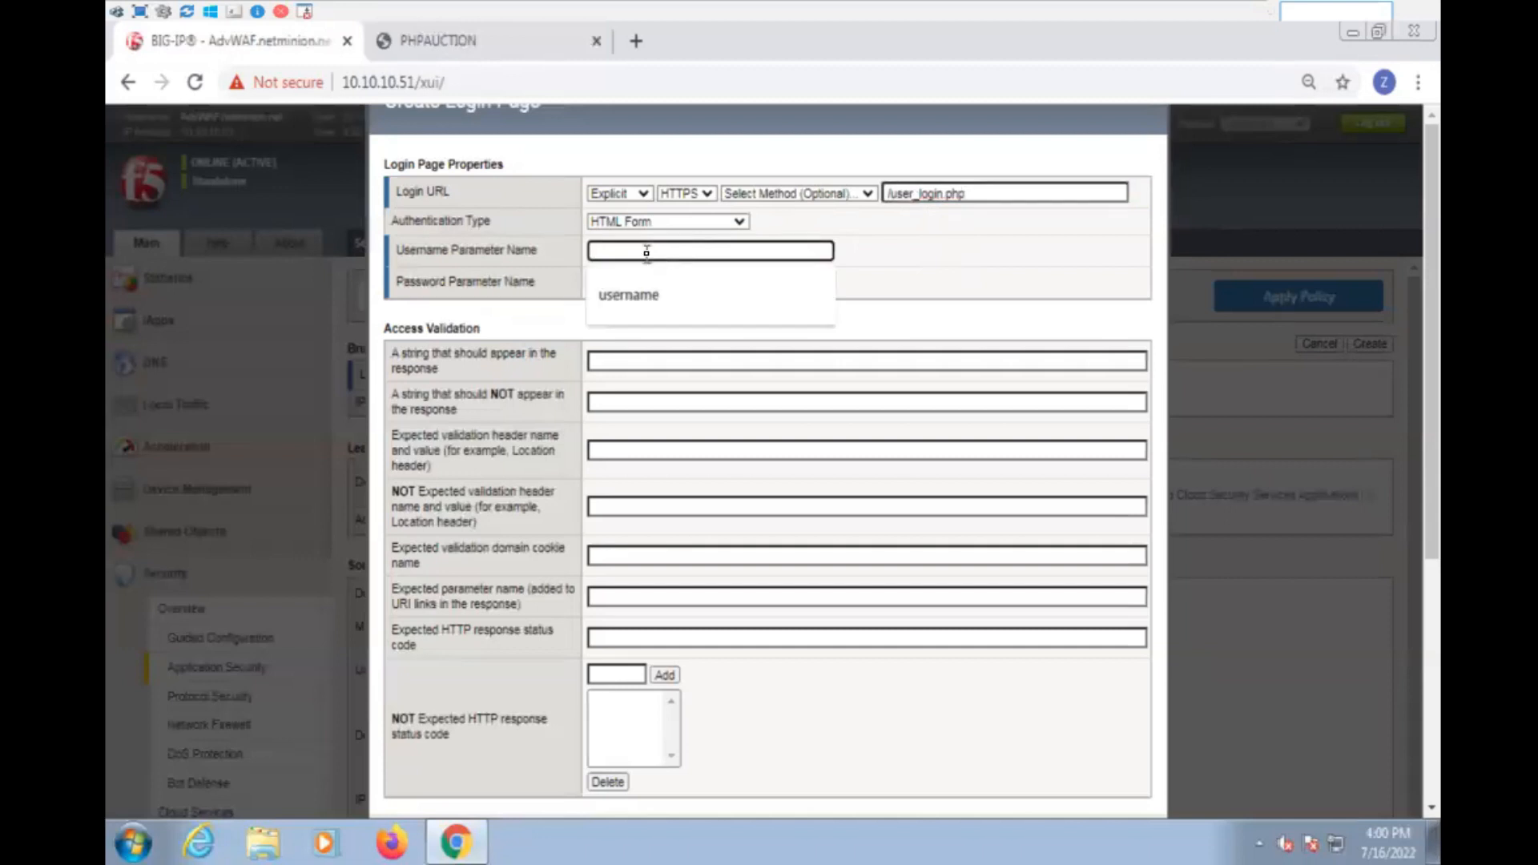
left_click(641, 295)
left_click(643, 282)
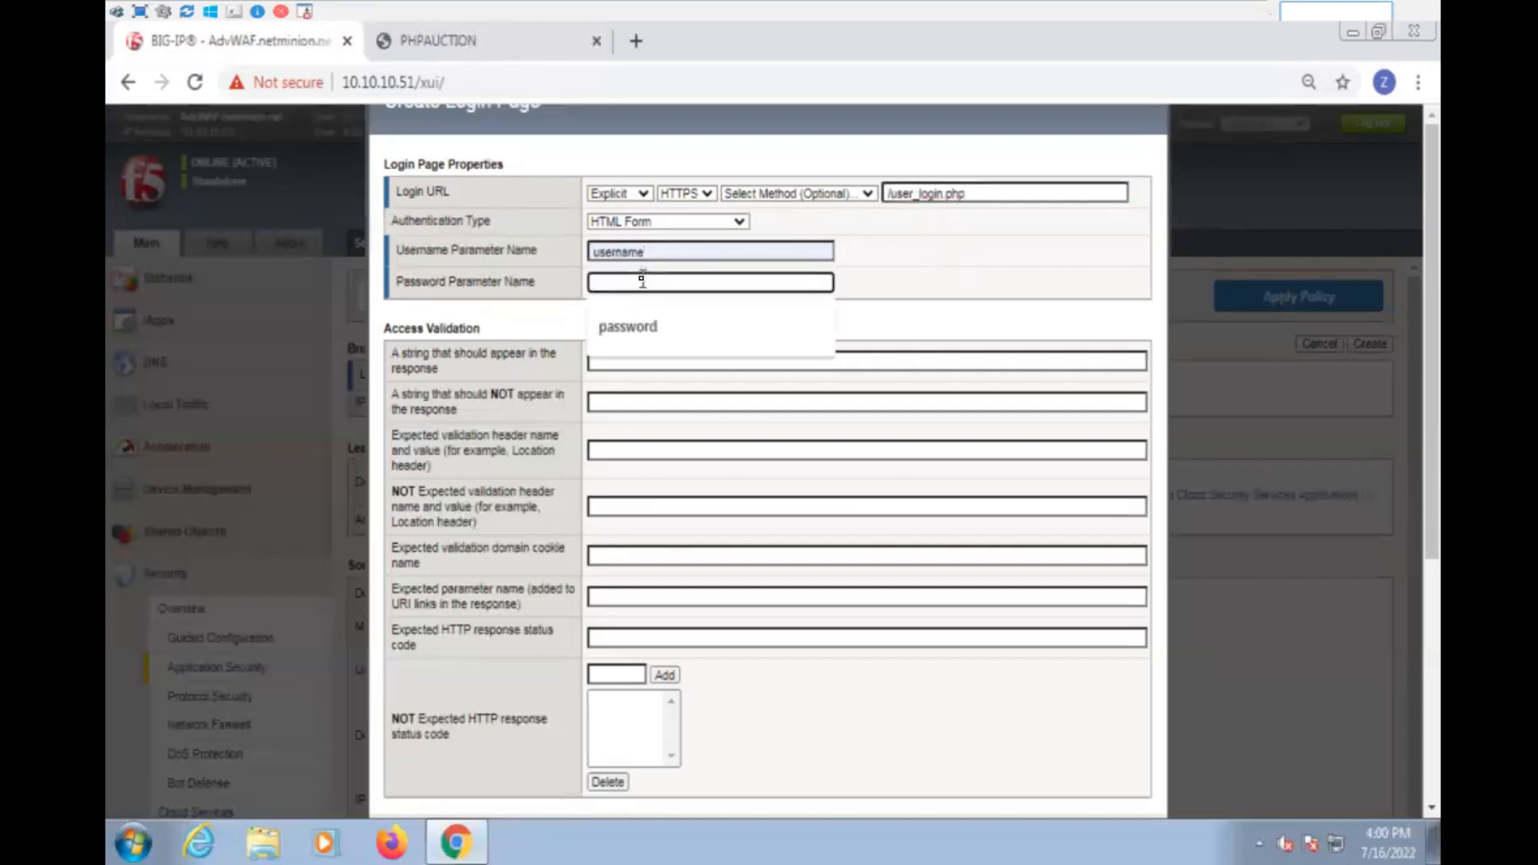
left_click(632, 325)
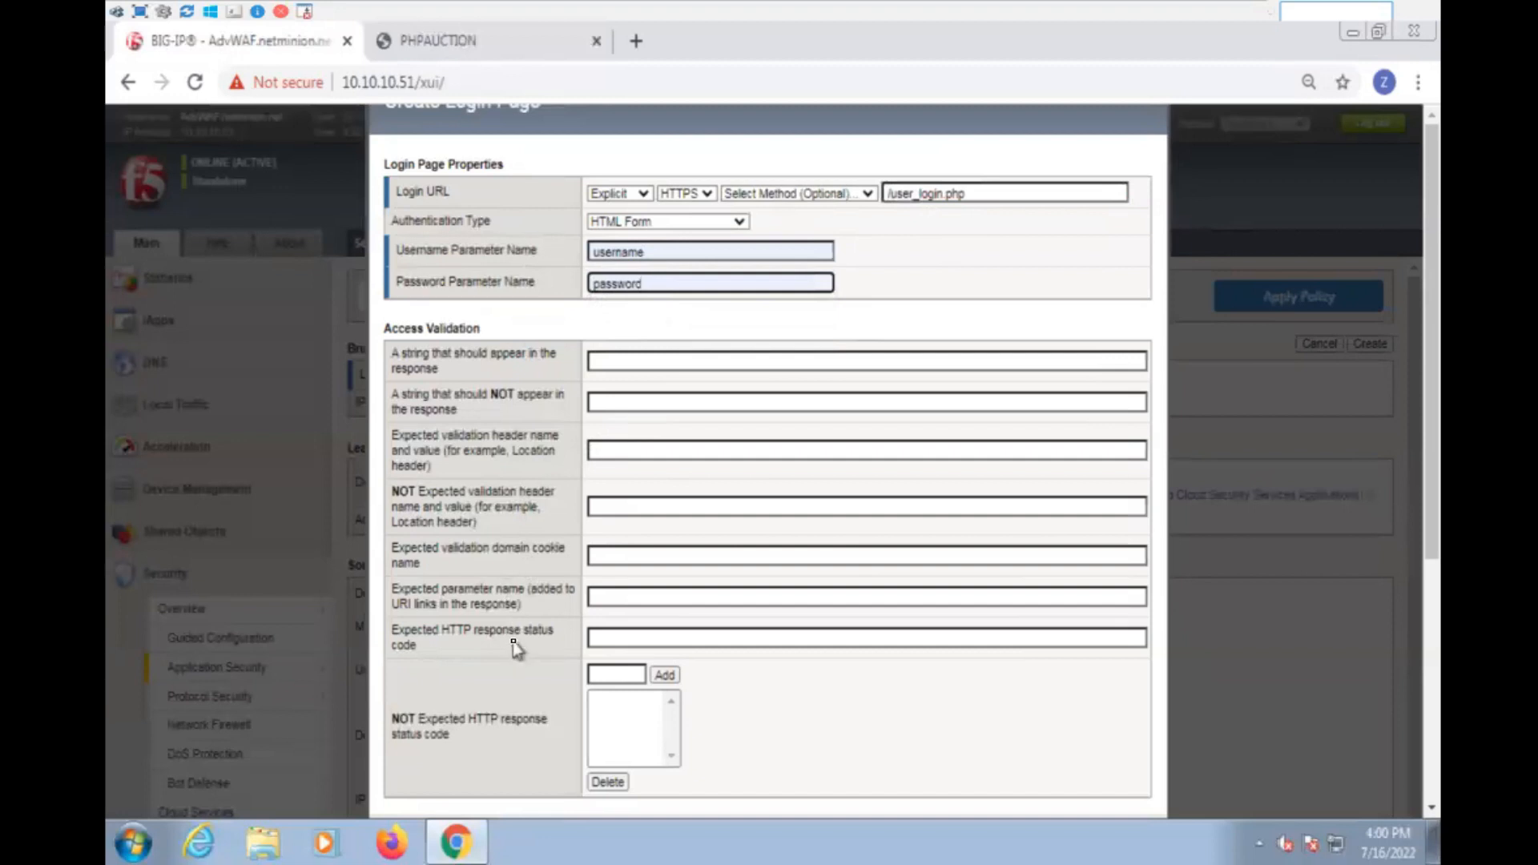
- Set the expected HTTP response status code to 302 and create the login page
left_click(604, 636)
type("302")
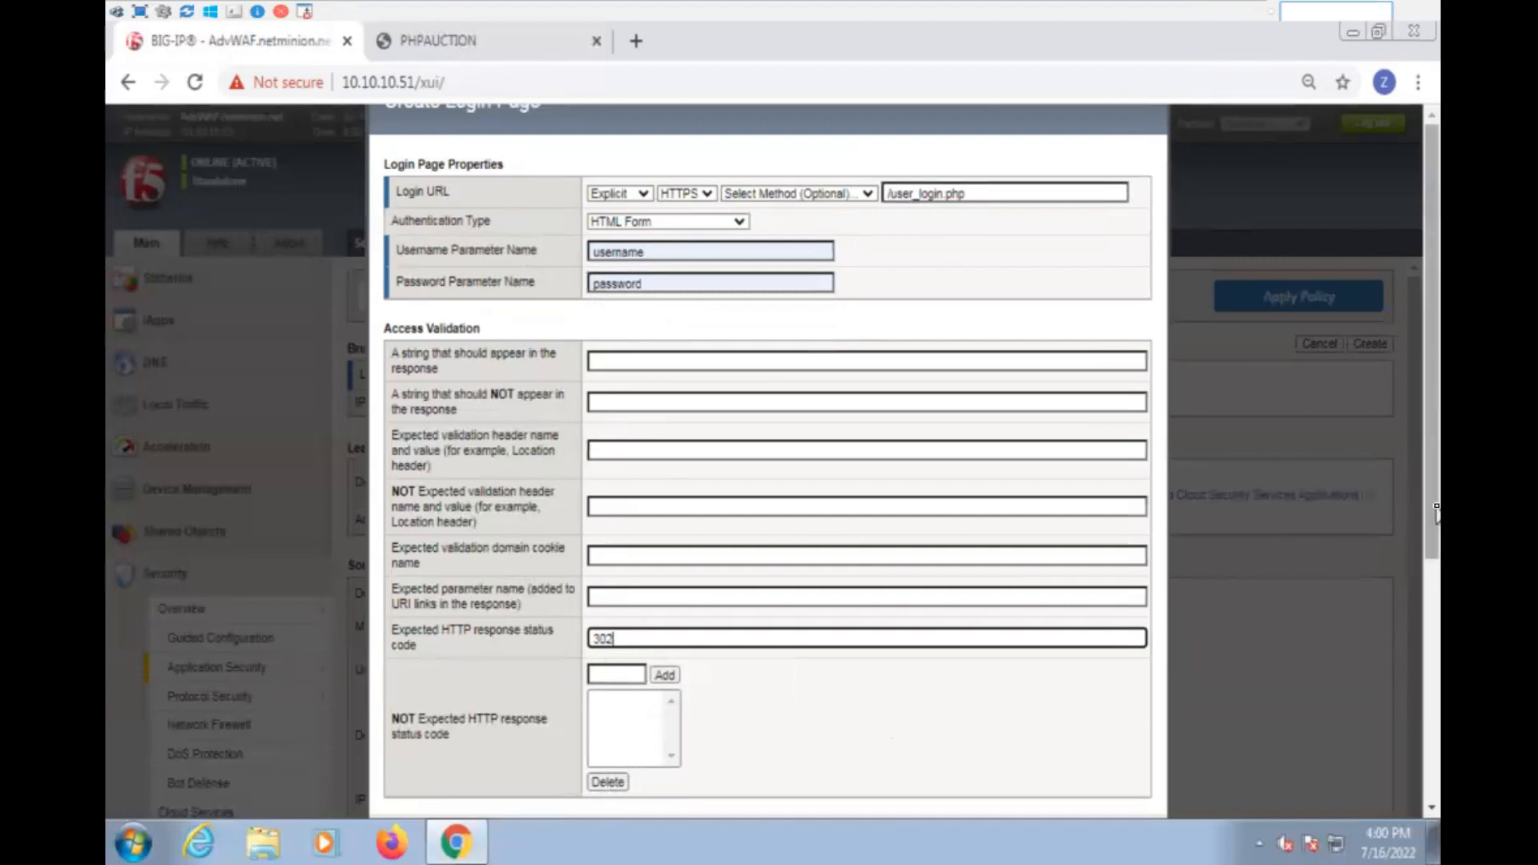
scroll(1437, 511, "down", 2)
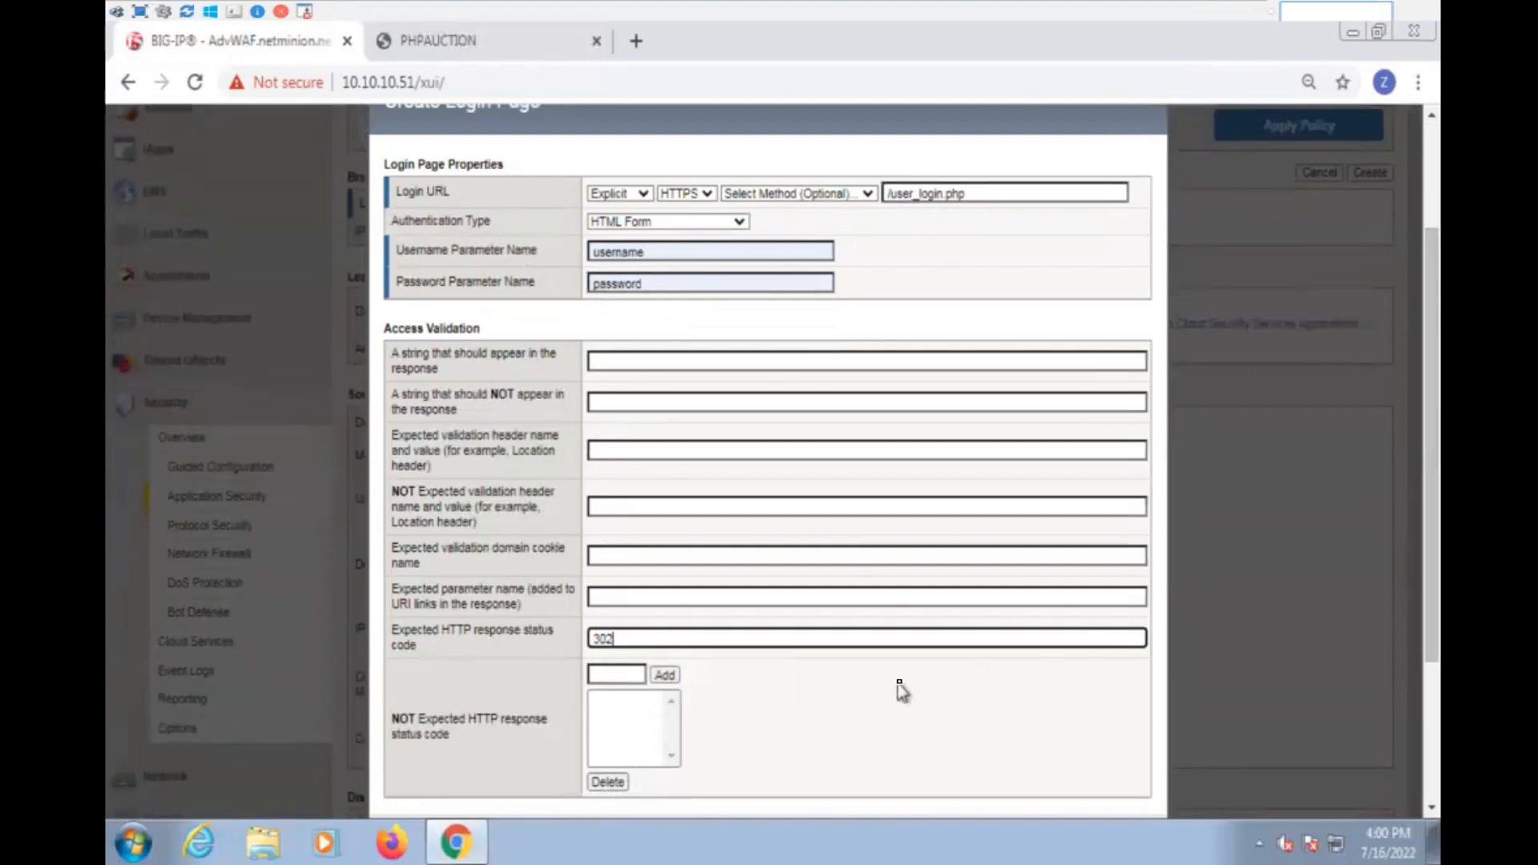
key("ctrl+minus")
key("ctrl+minus")
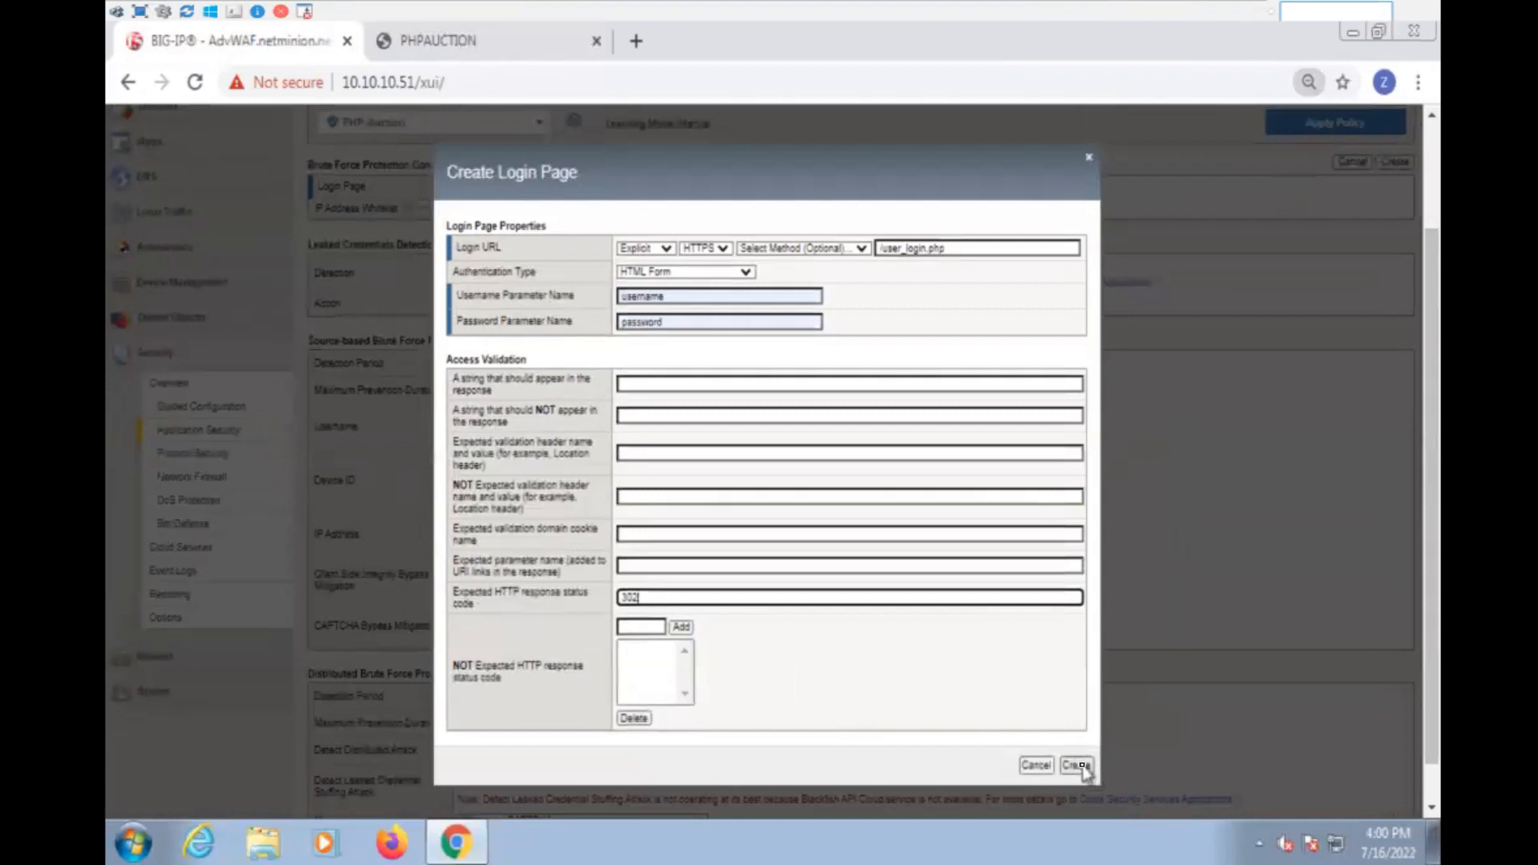
left_click(1077, 765)
key("ctrl+plus")
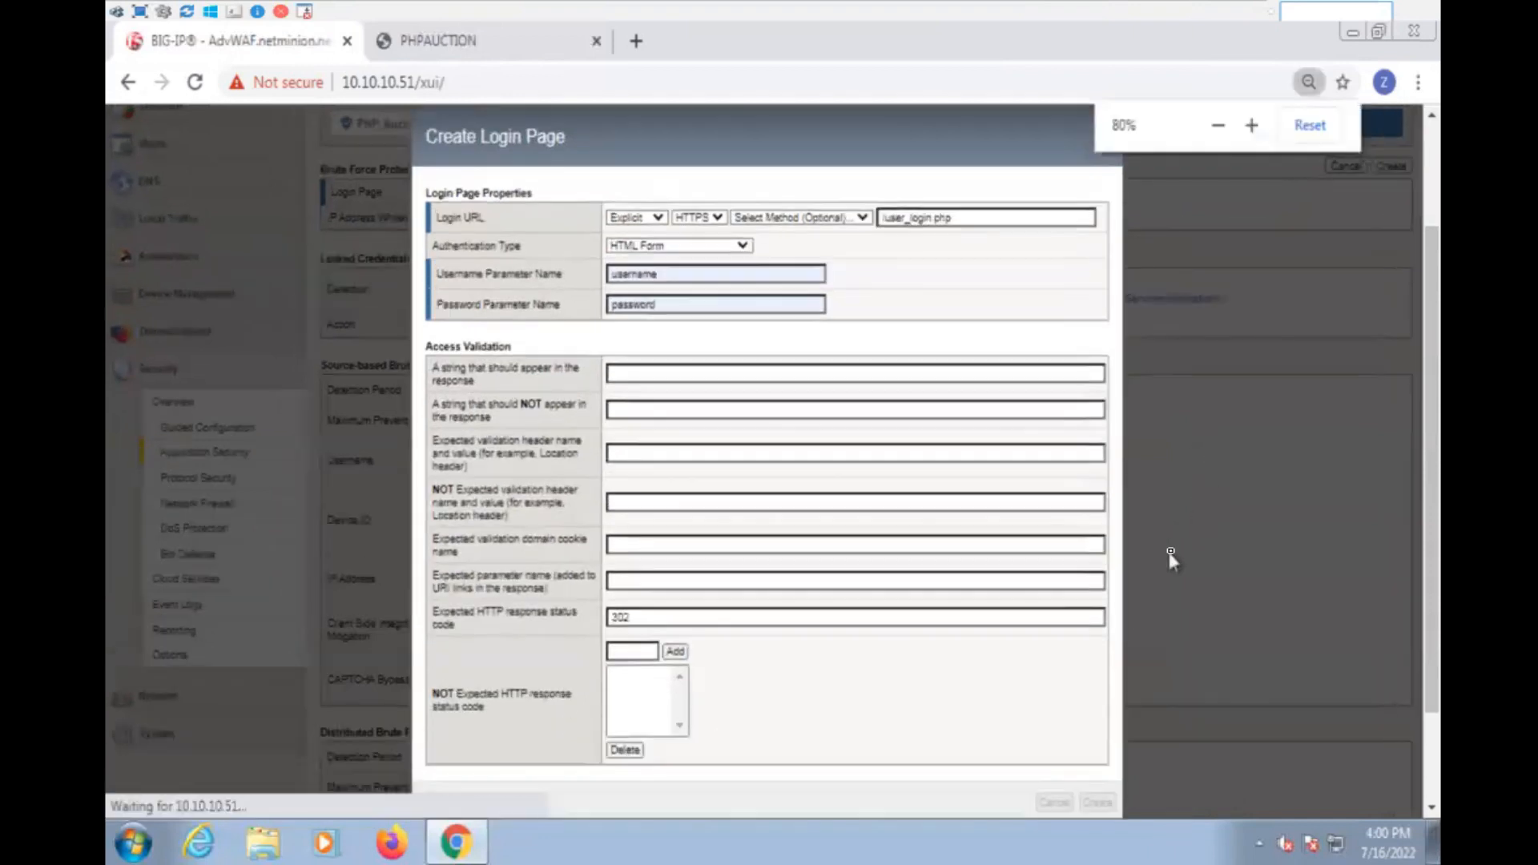
key("ctrl+plus")
key("ctrl+plus")
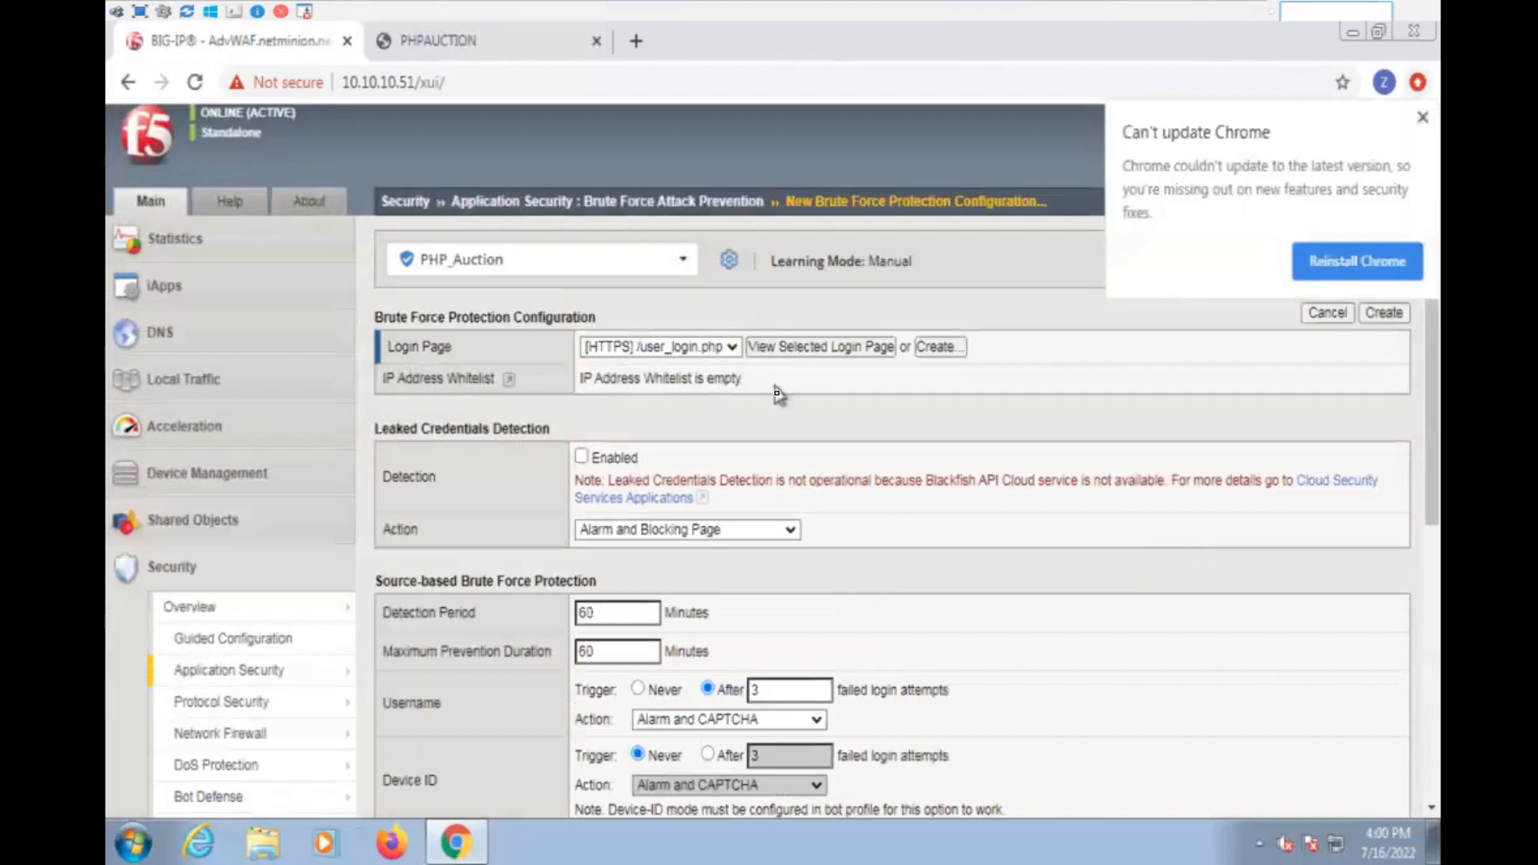
- Enable leaked credentials detection and set the source-based detection period and maximum prevention duration to 1 minute each
left_click(582, 457)
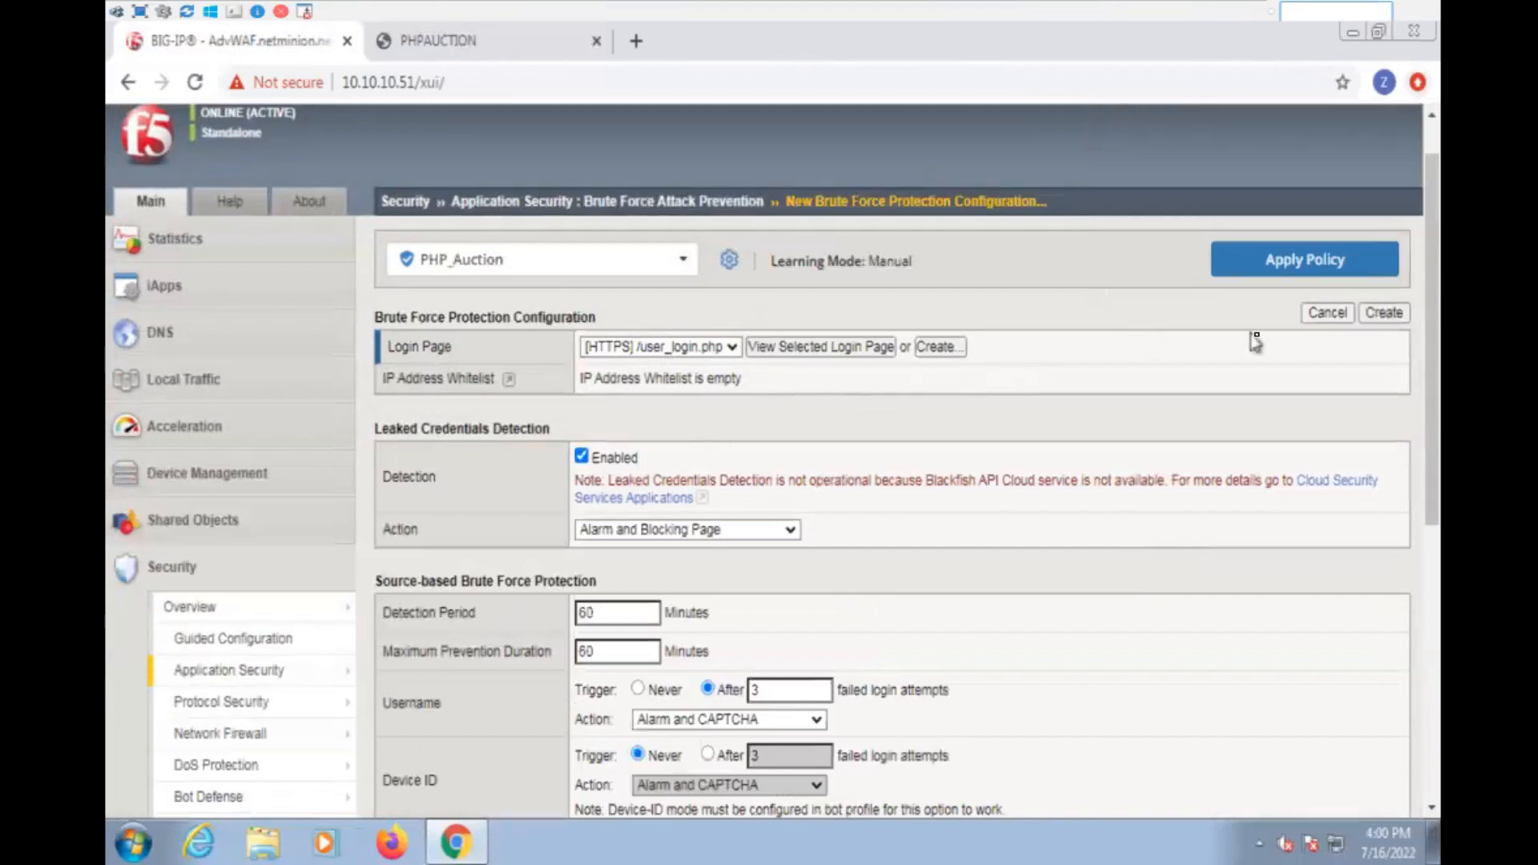
scroll(914, 519, "down", 5)
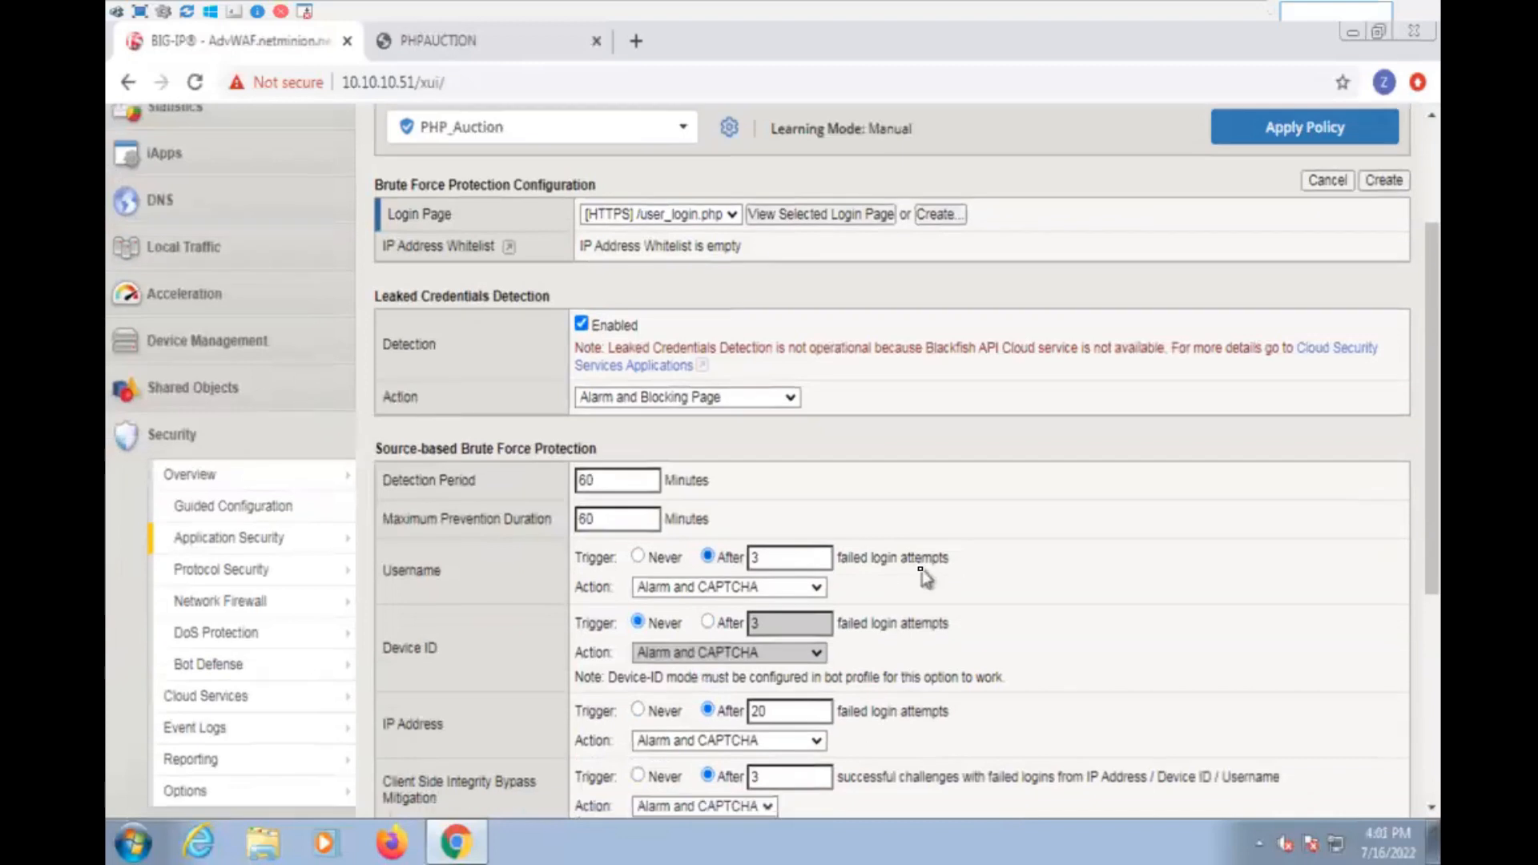
double_click(589, 261)
key("F1")
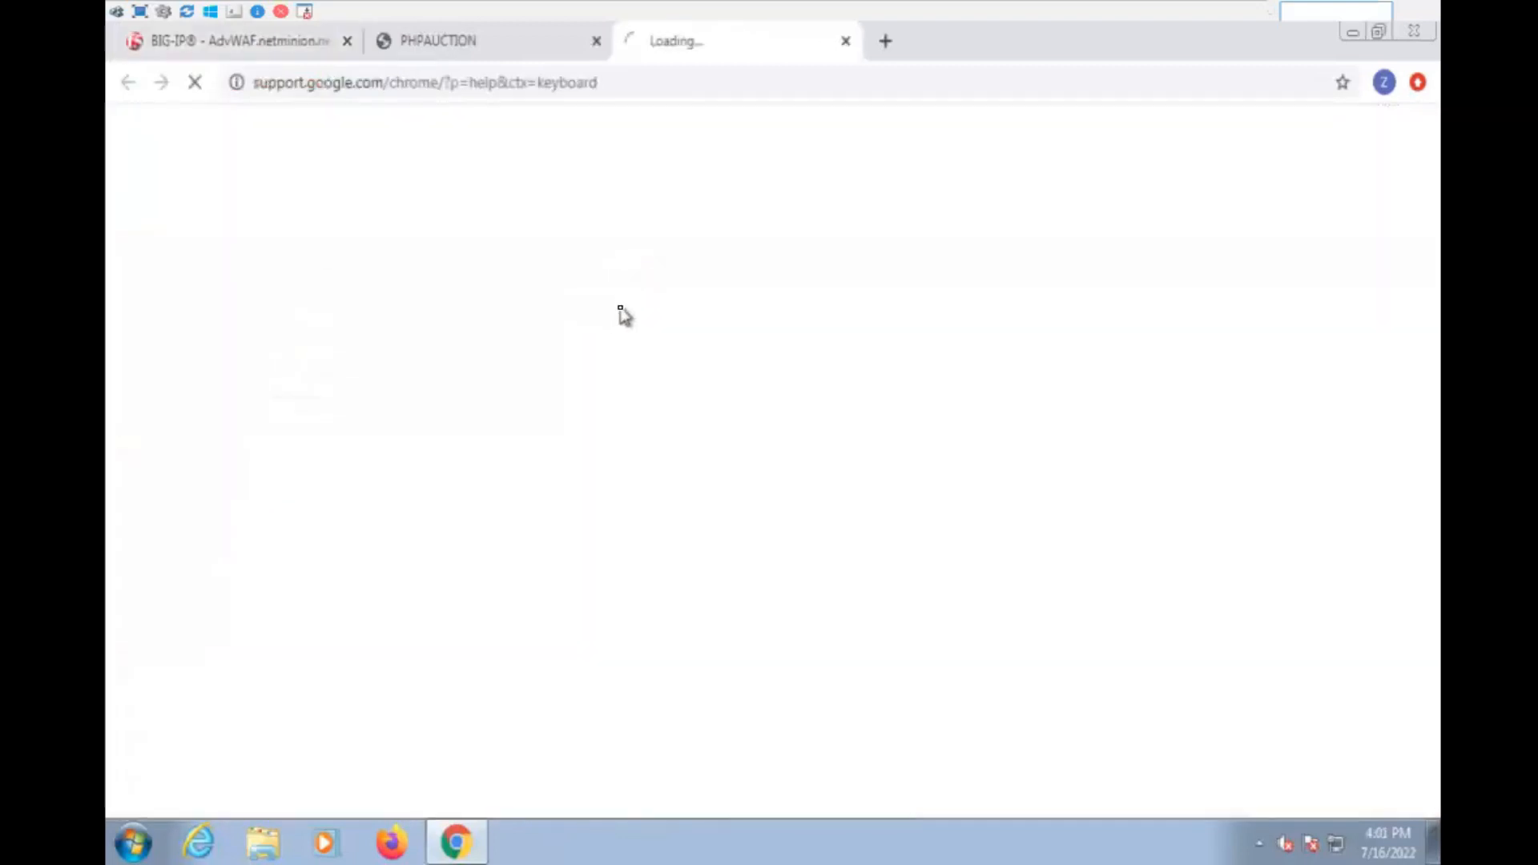
left_click(846, 41)
type("1")
double_click(630, 302)
type("1")
- Set the username, IP address, client side integrity bypass and CAPTCHA bypass triggers to 1 attempt or challenge each
double_click(773, 339)
type("1")
left_click_drag(793, 492, 720, 497)
type("1")
double_click(774, 558)
type("1")
double_click(774, 624)
type("1")
- Create the brute force configuration for /user_login.php and apply the PHP_Auction policy changes
scroll(973, 587, "down", 1)
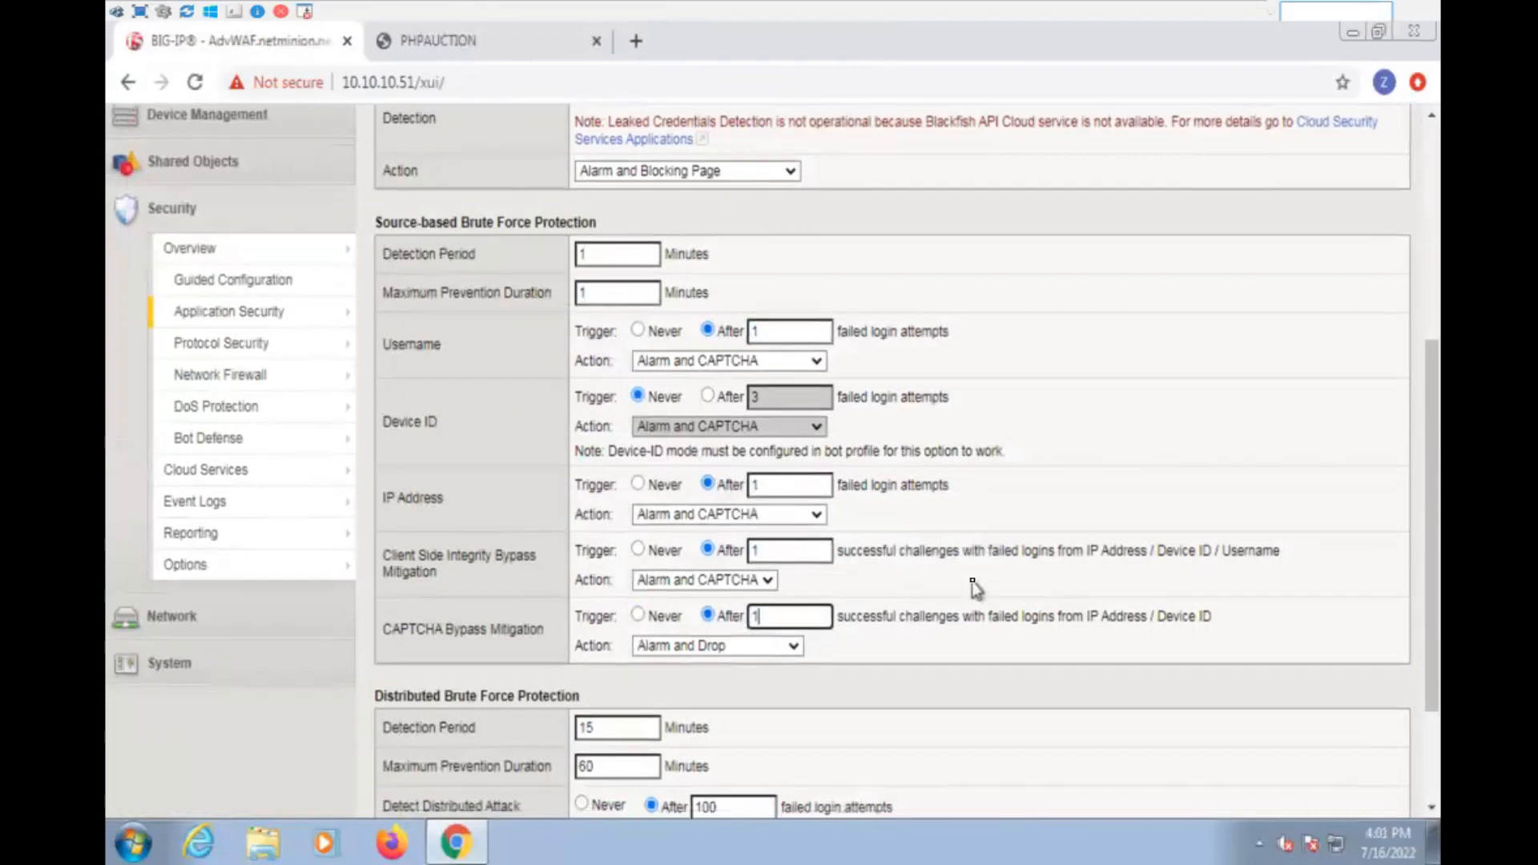
scroll(972, 587, "down", 2)
scroll(713, 653, "down", 1)
left_click(458, 790)
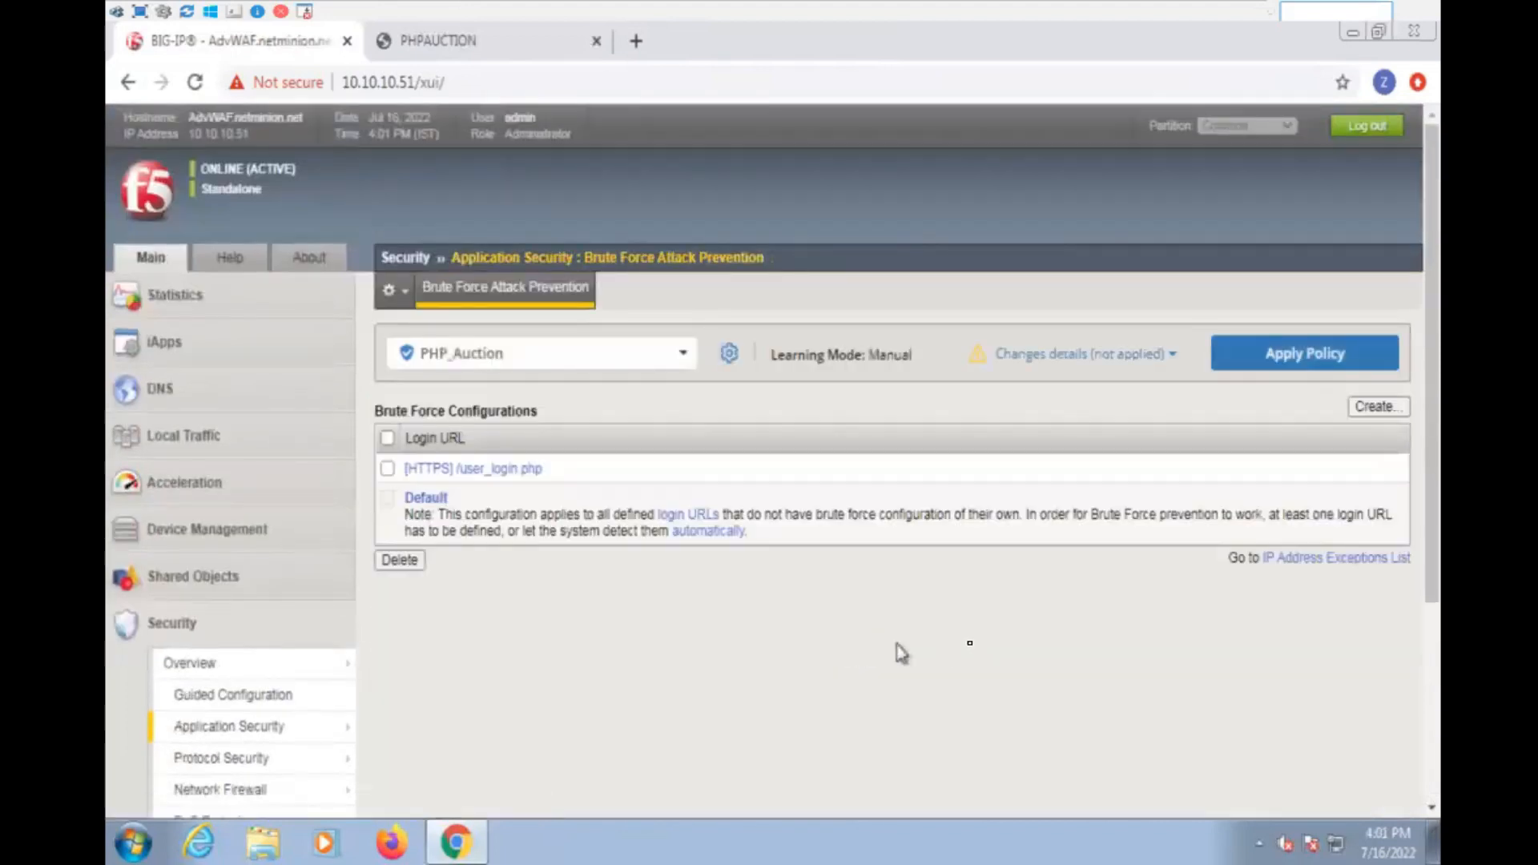
left_click(1344, 355)
left_click(908, 619)
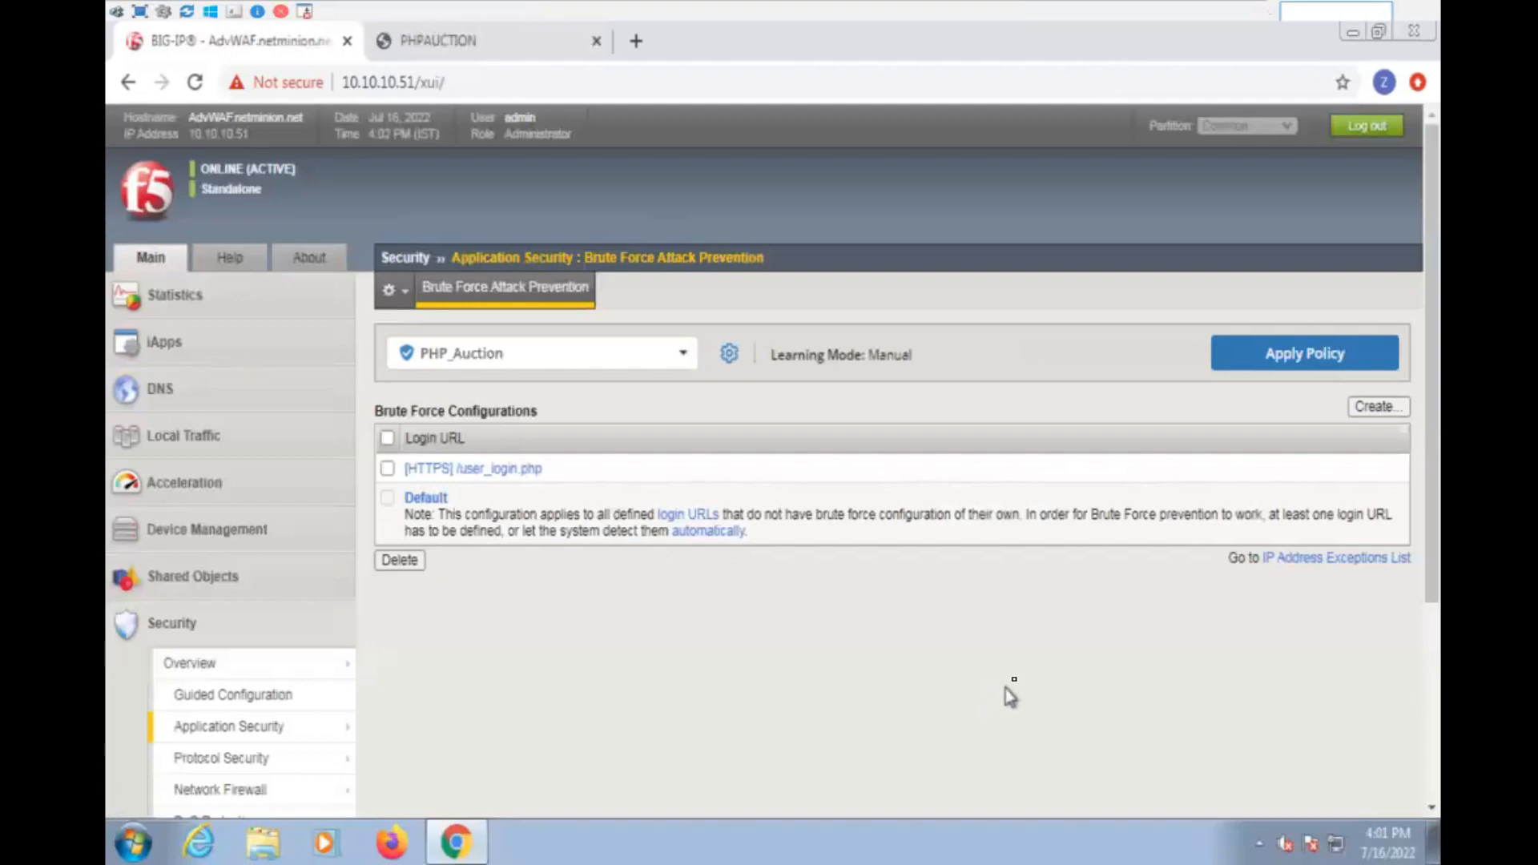
- Return to the auction site's user login page
left_click(489, 33)
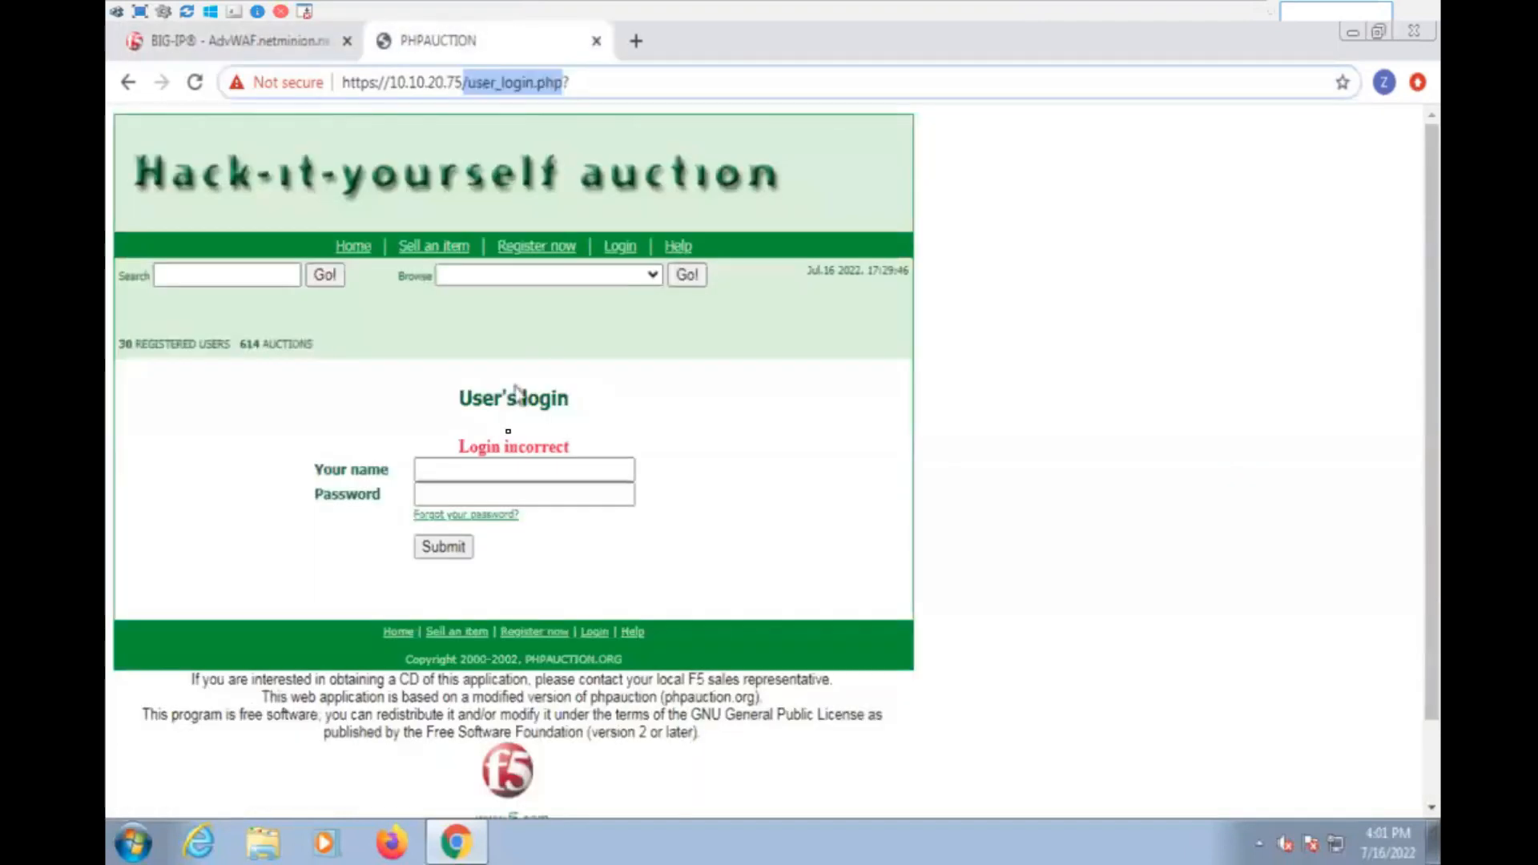
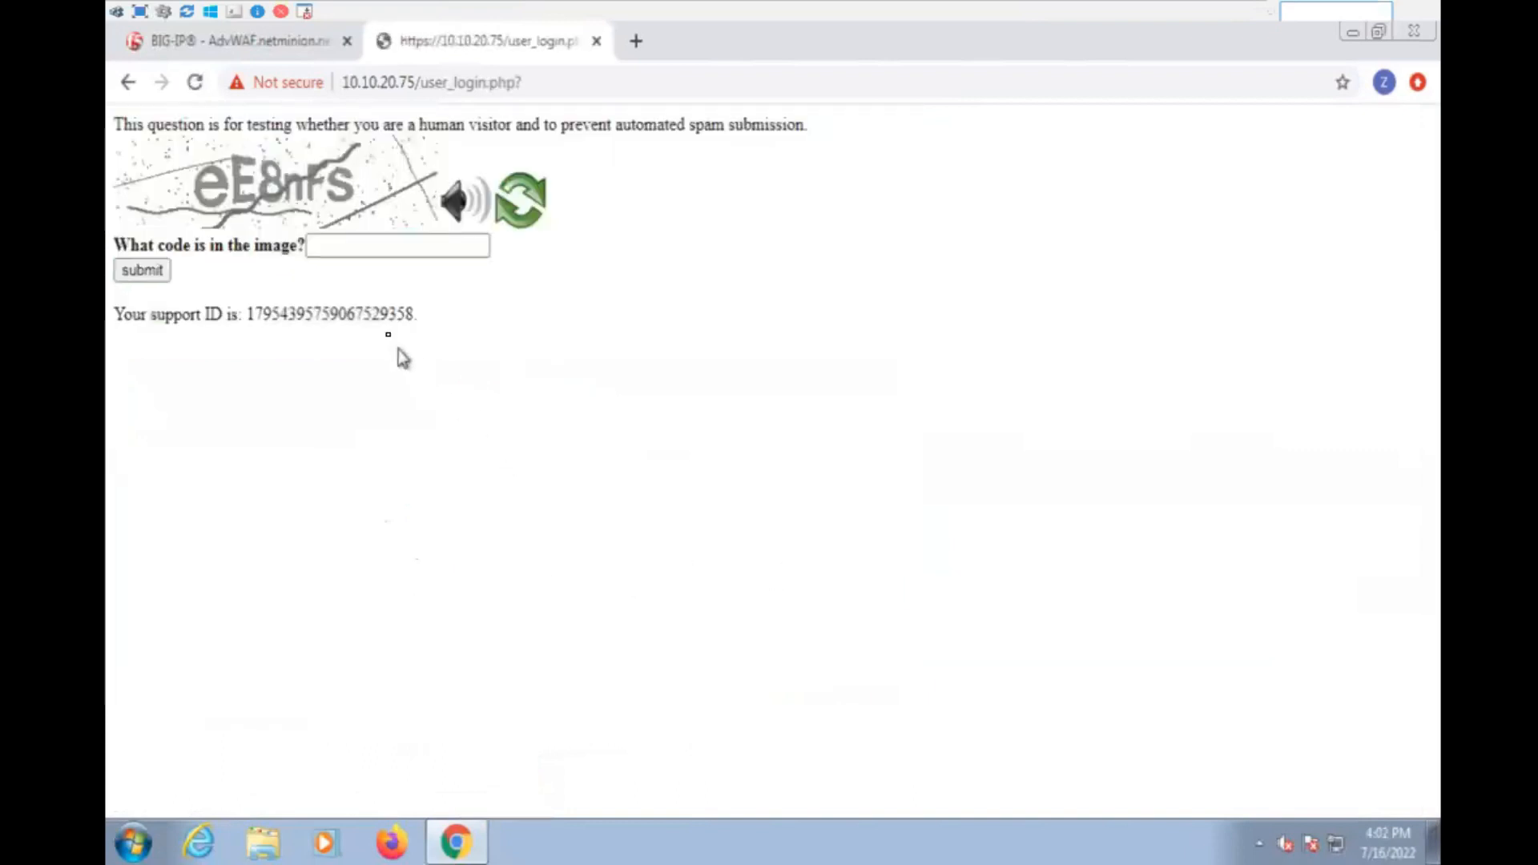
- Copy the support ID from the CAPTCHA challenge page and open the application request event logs on the BIG-IP
double_click(357, 317)
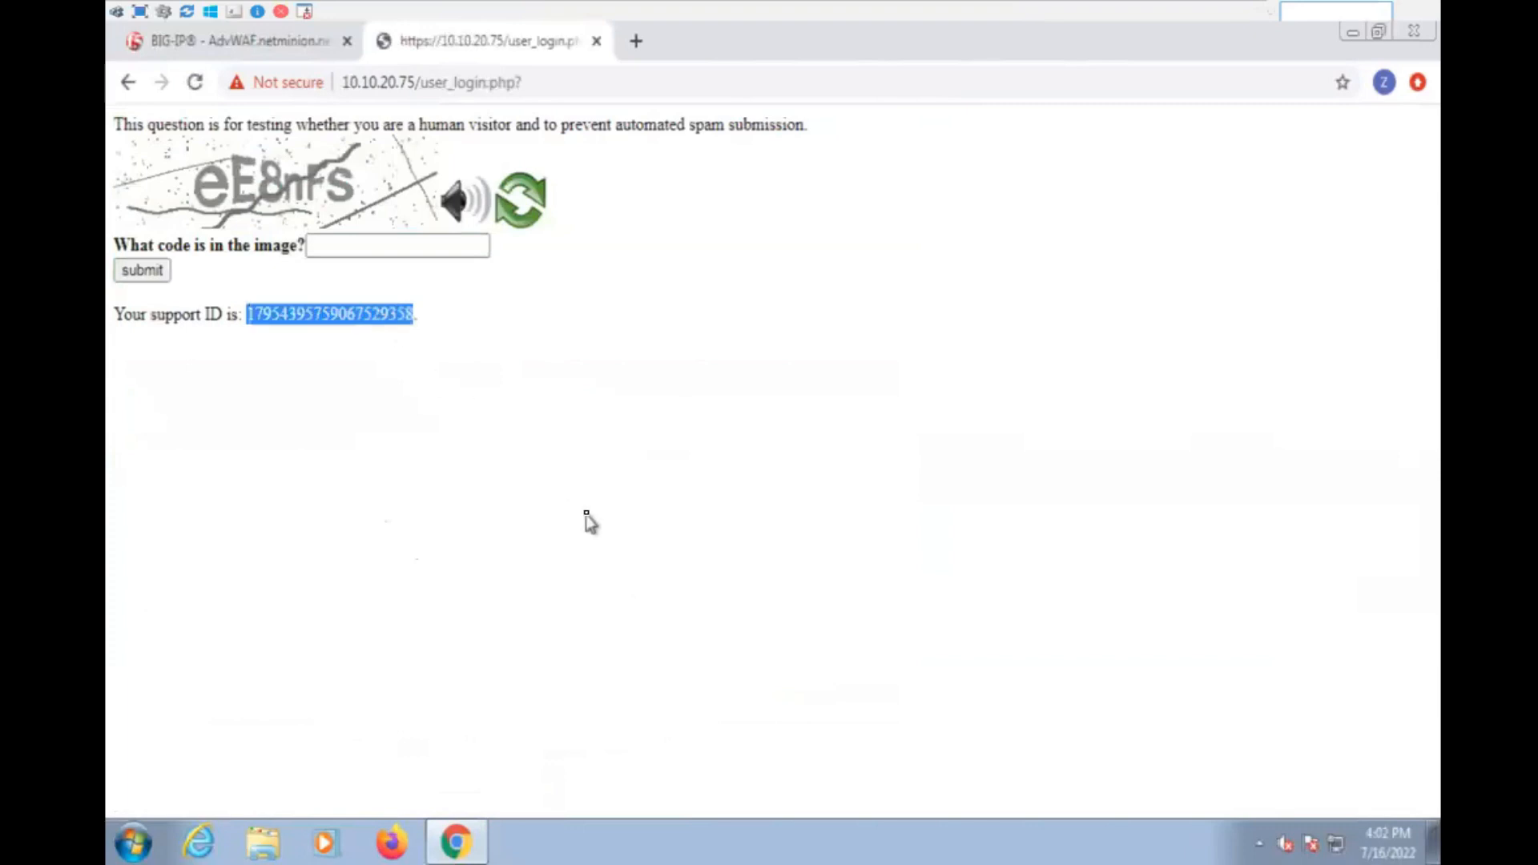
right_click(319, 322)
left_click(356, 341)
left_click(255, 41)
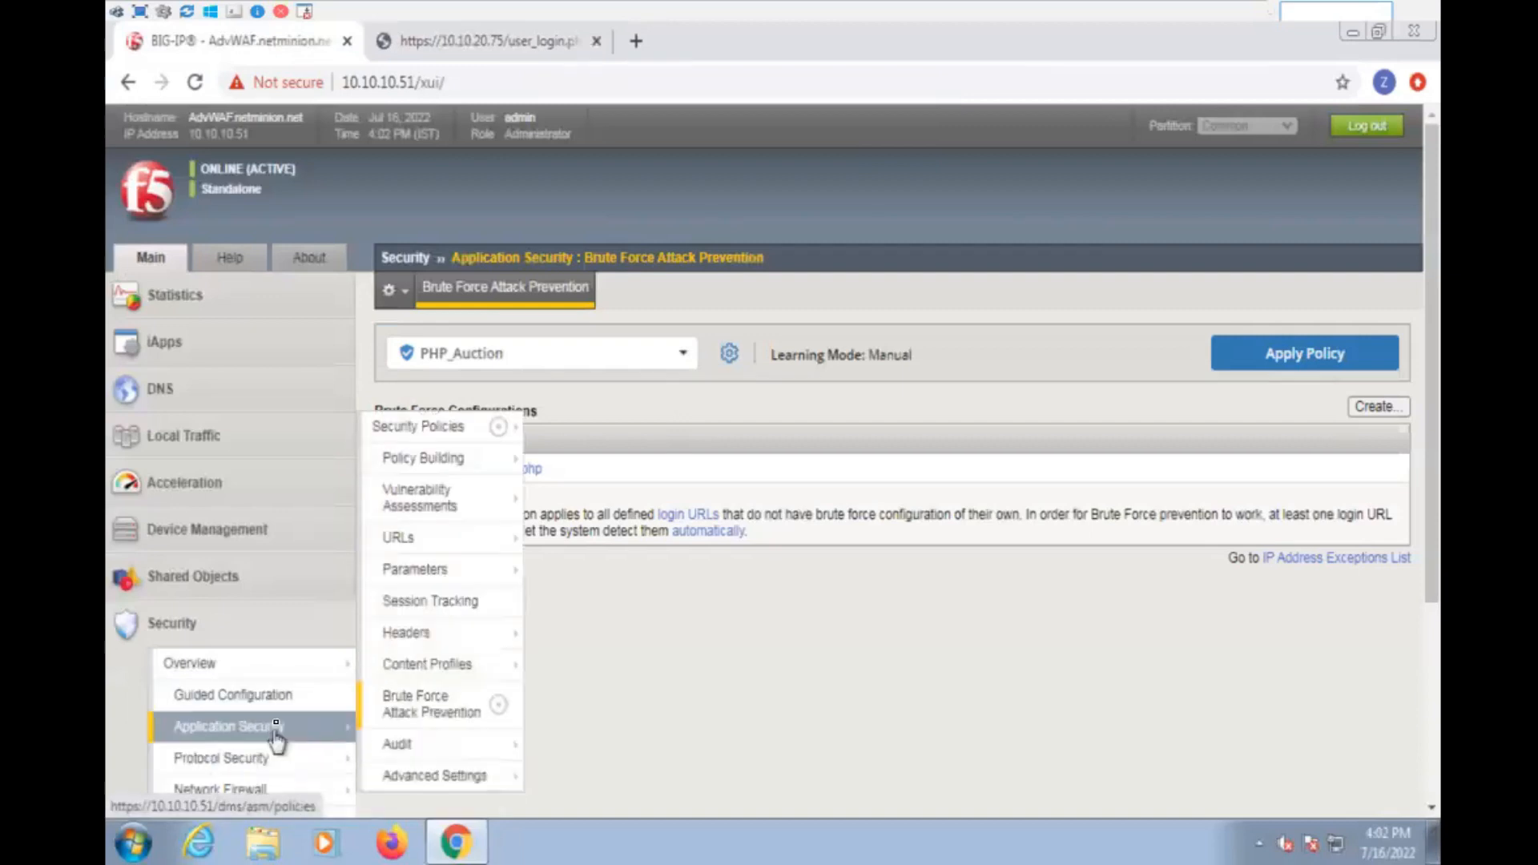
scroll(274, 729, "down", 4)
left_click(252, 621)
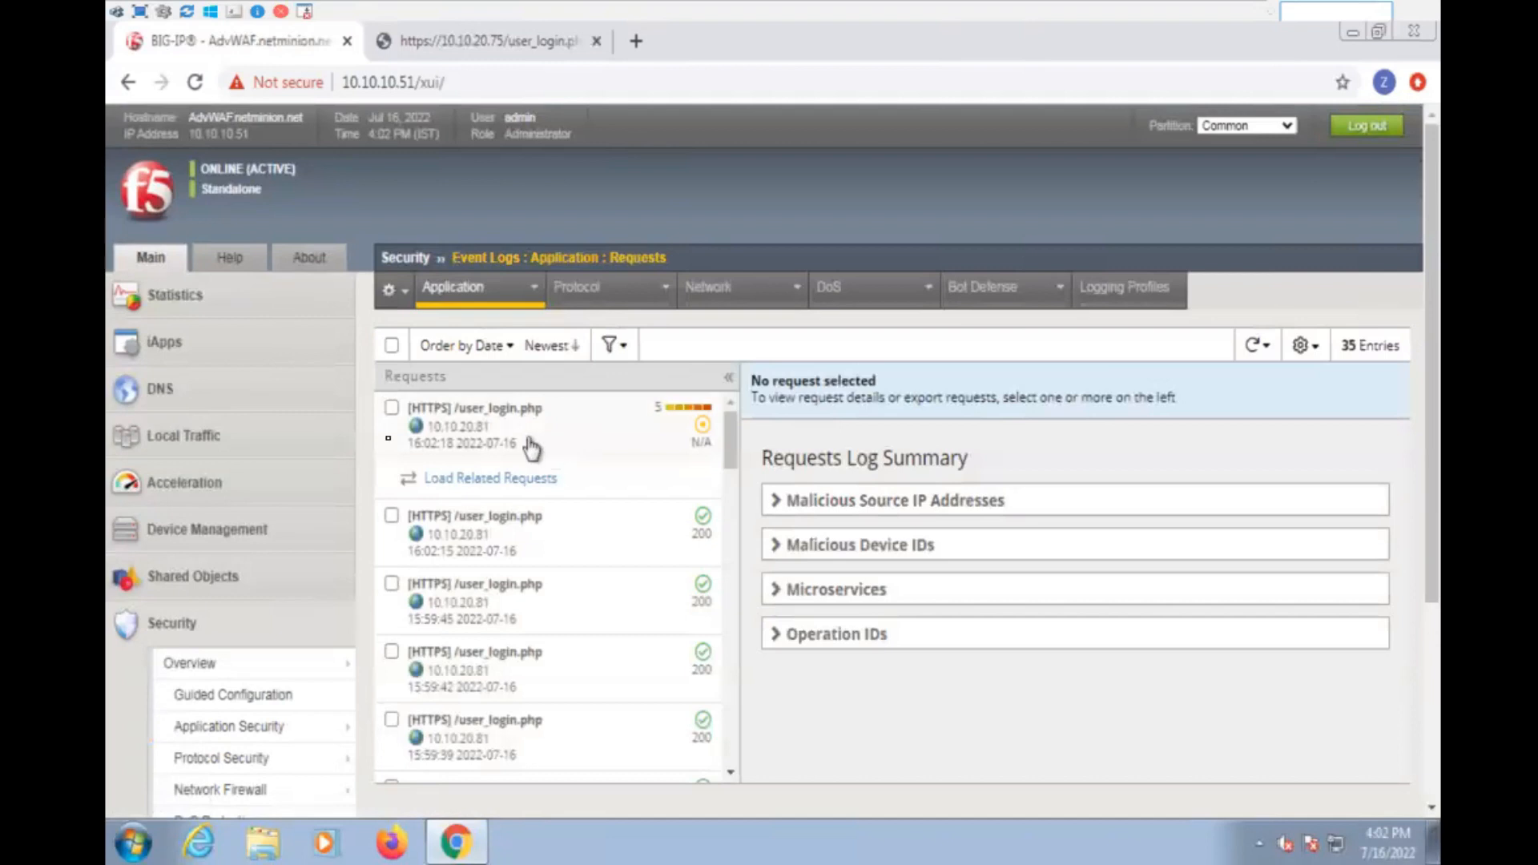
- Filter the application request log by the copied support ID
left_click(610, 345)
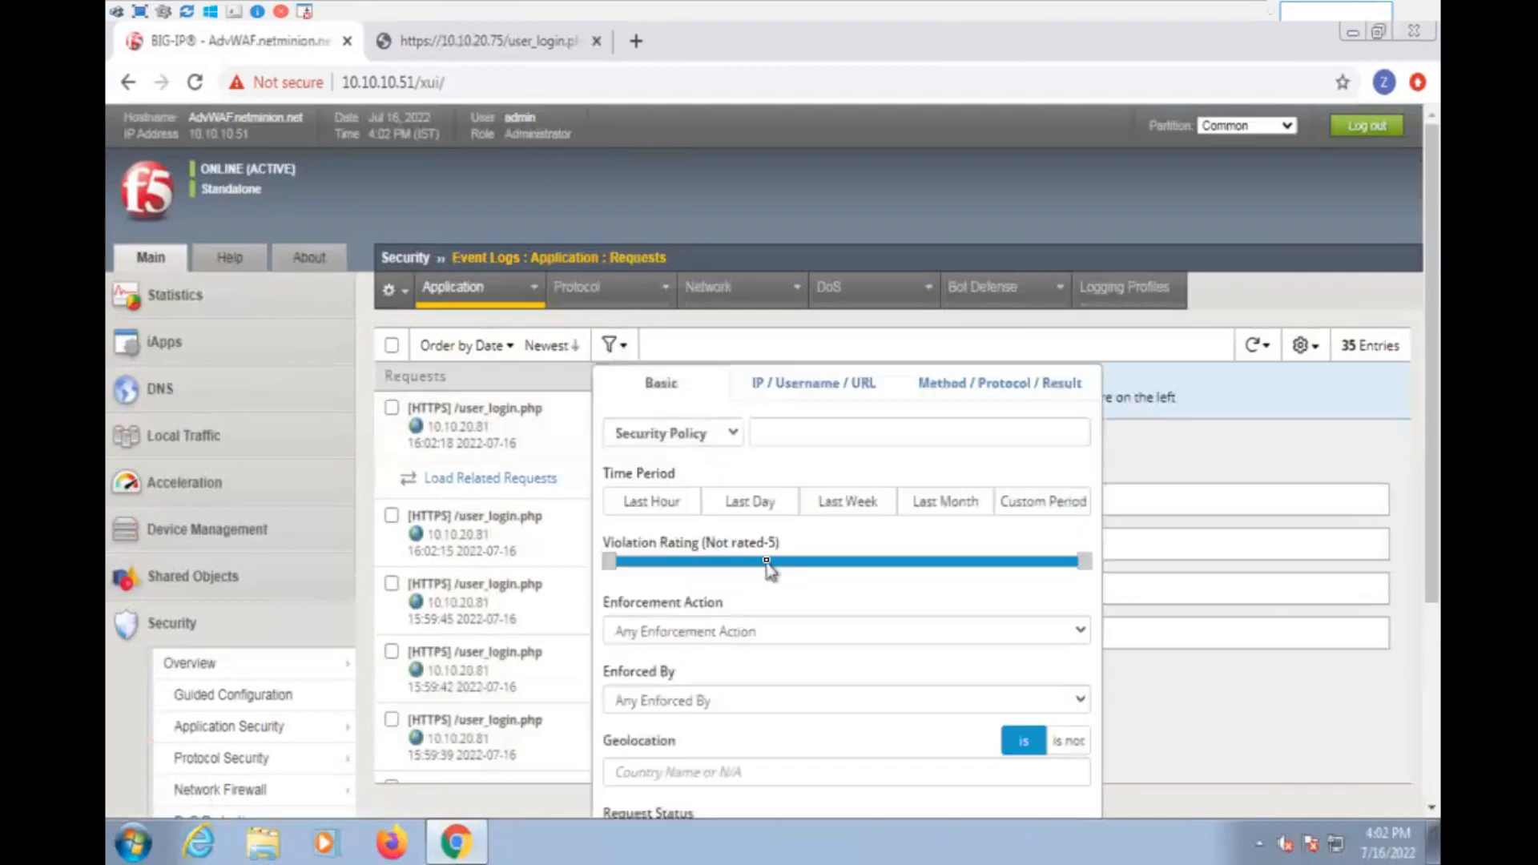
scroll(767, 565, "down", 2)
left_click(664, 793)
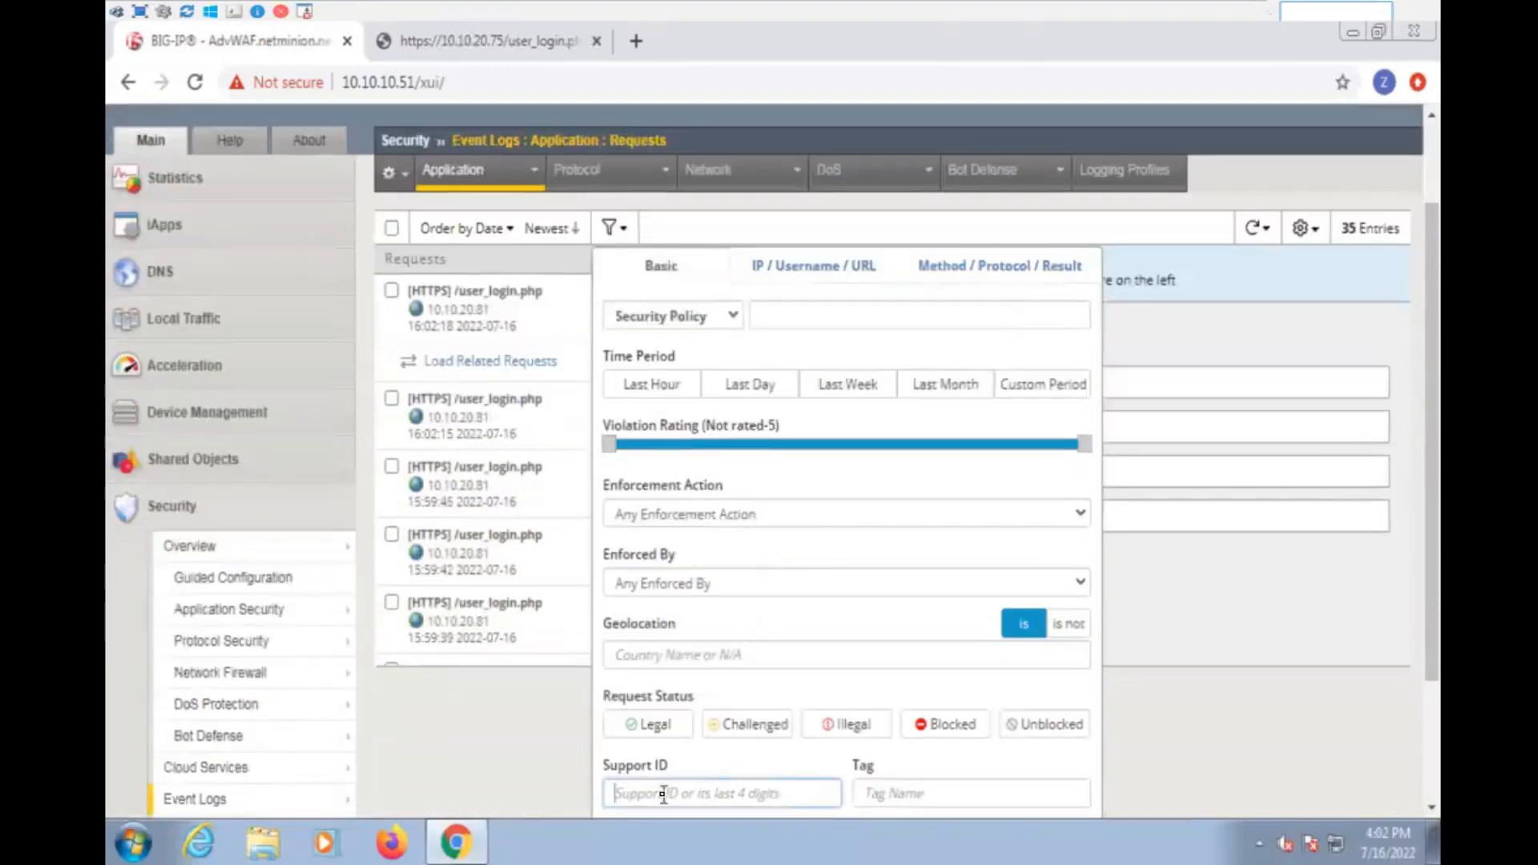
key("ctrl+v")
scroll(882, 593, "down", 3)
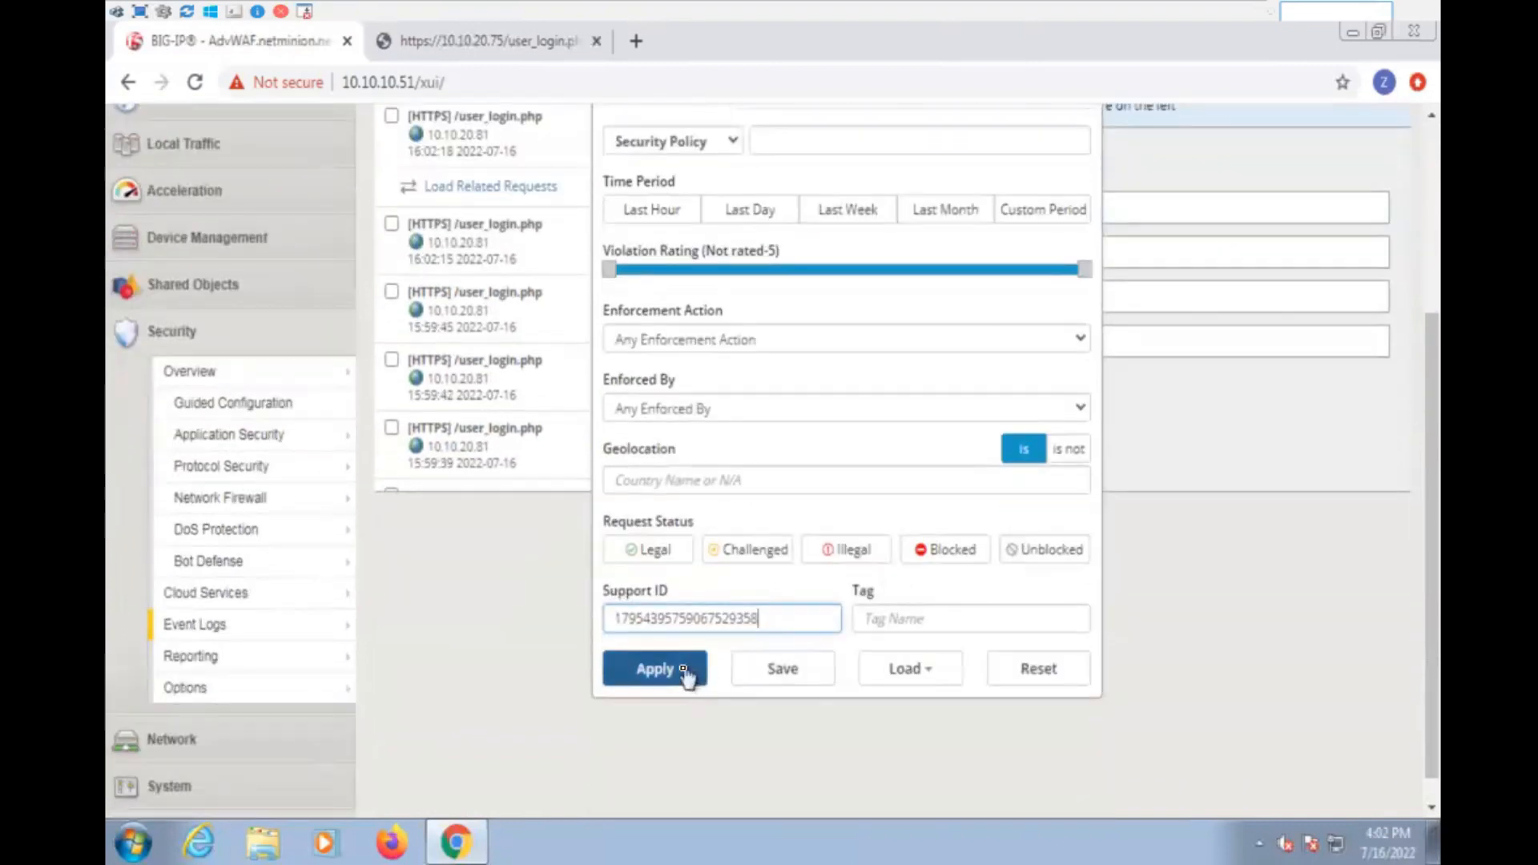
left_click(656, 669)
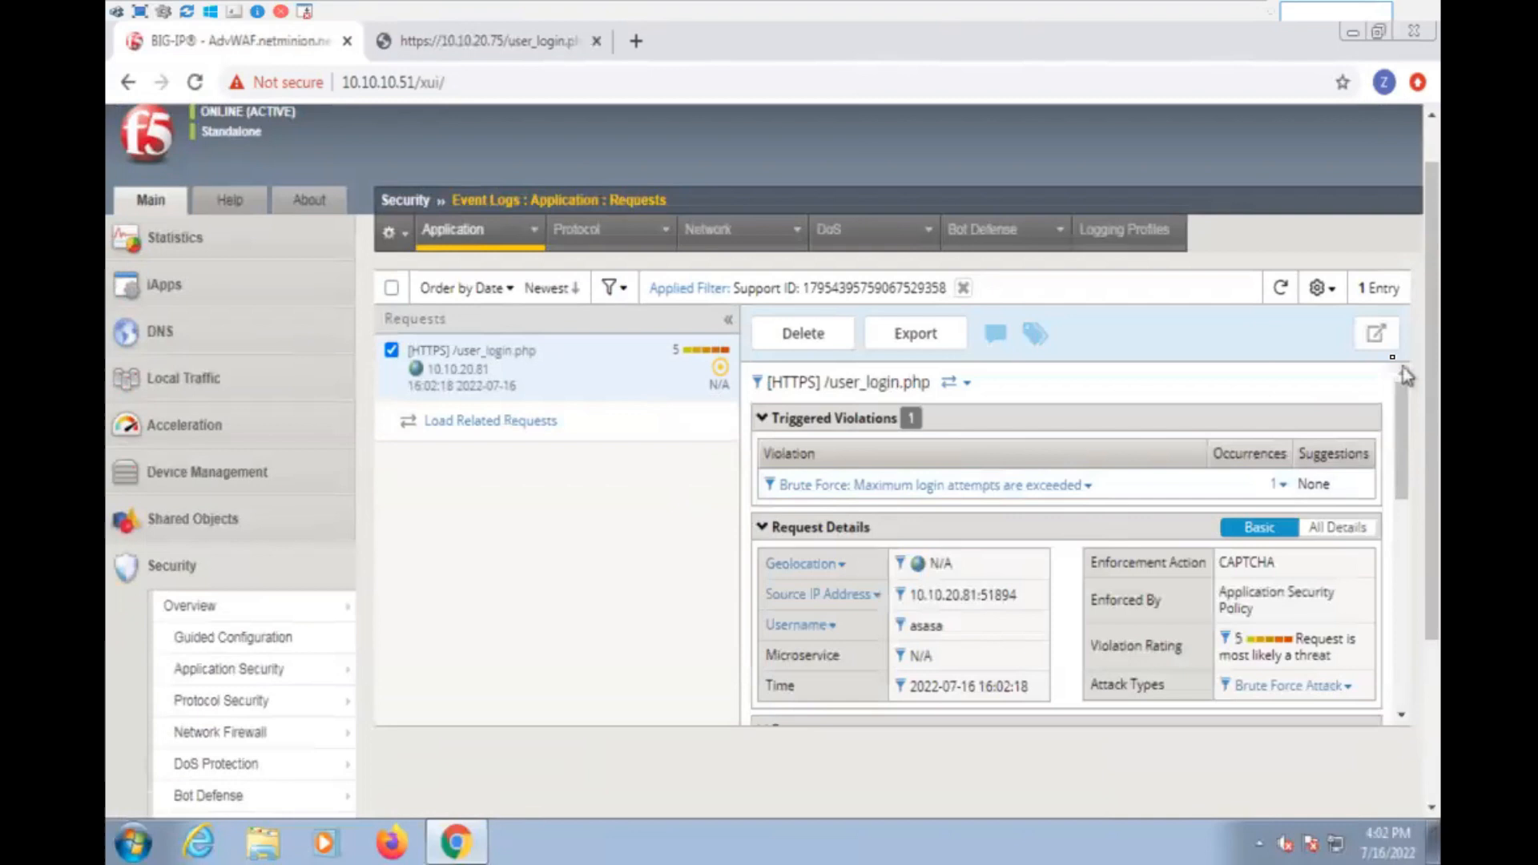
- Open the filtered /user_login.php request in its own tab and examine the occurrence details of its brute force violation
left_click(1377, 338)
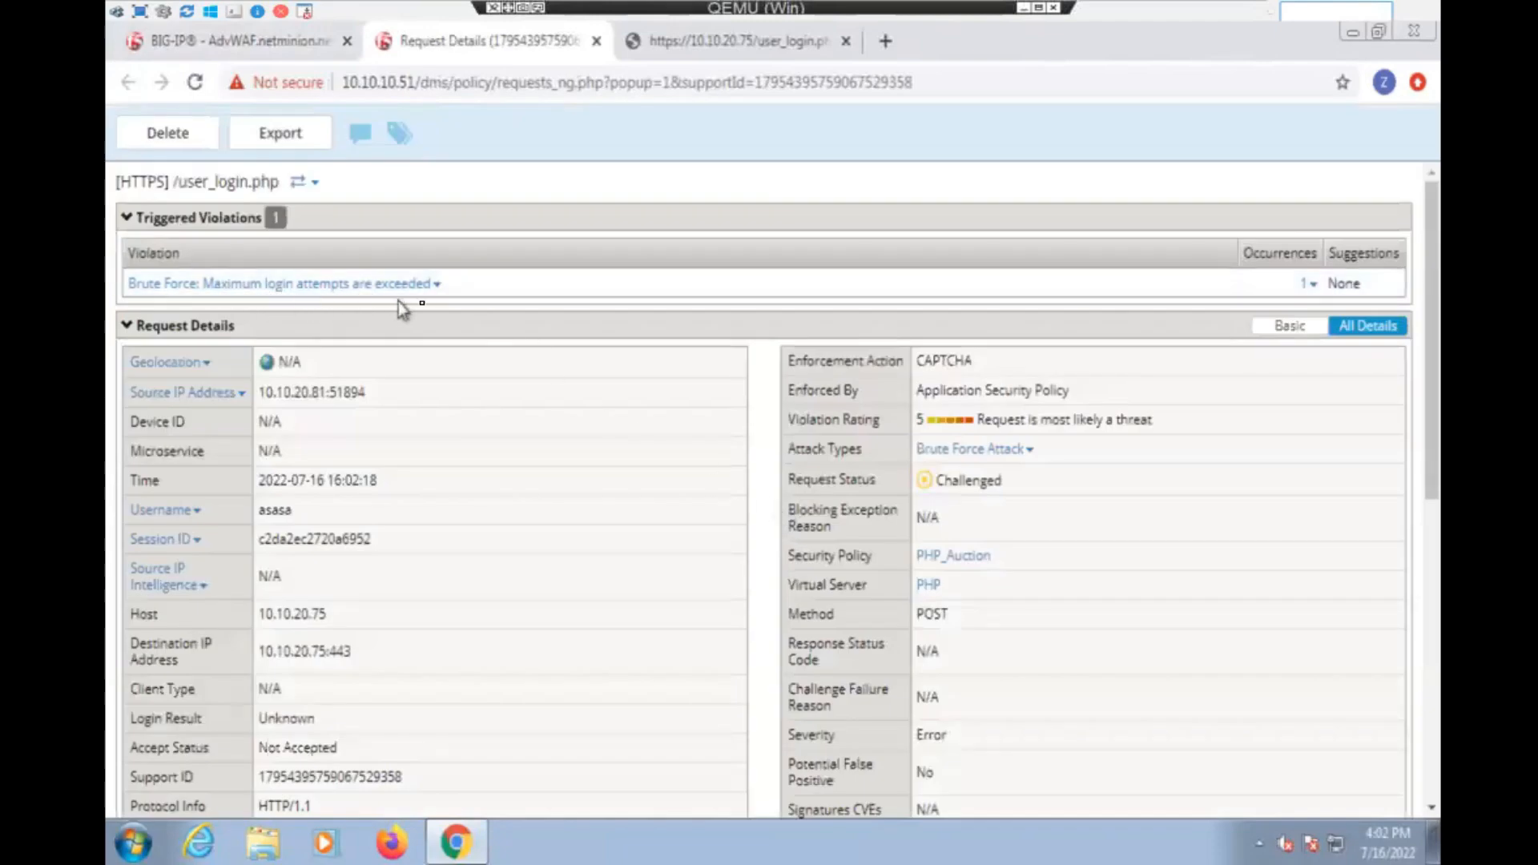
left_click(1308, 284)
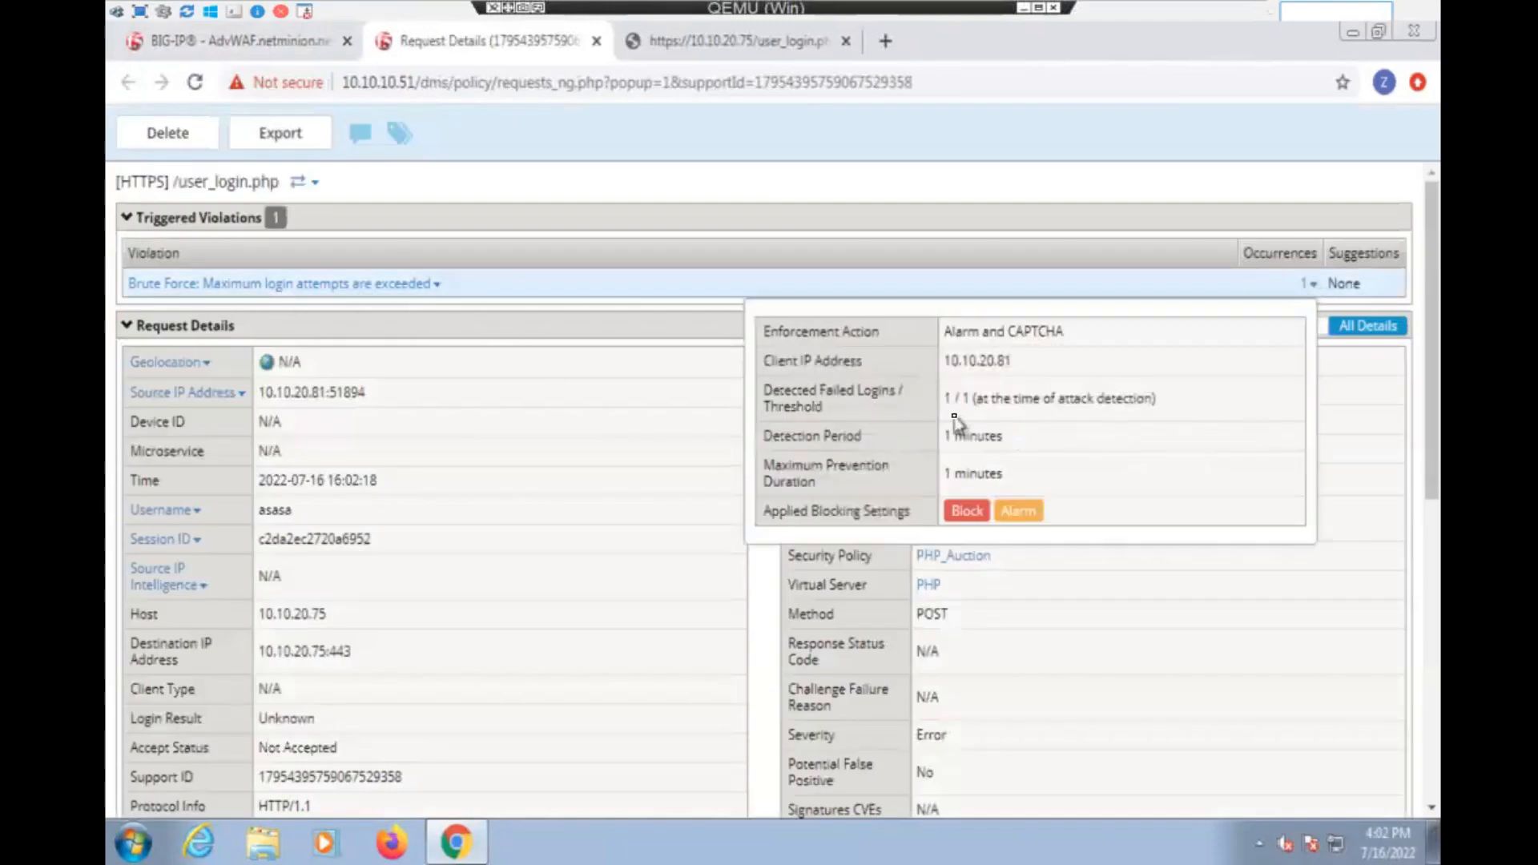
left_click_drag(950, 401, 1174, 473)
left_click(1177, 476)
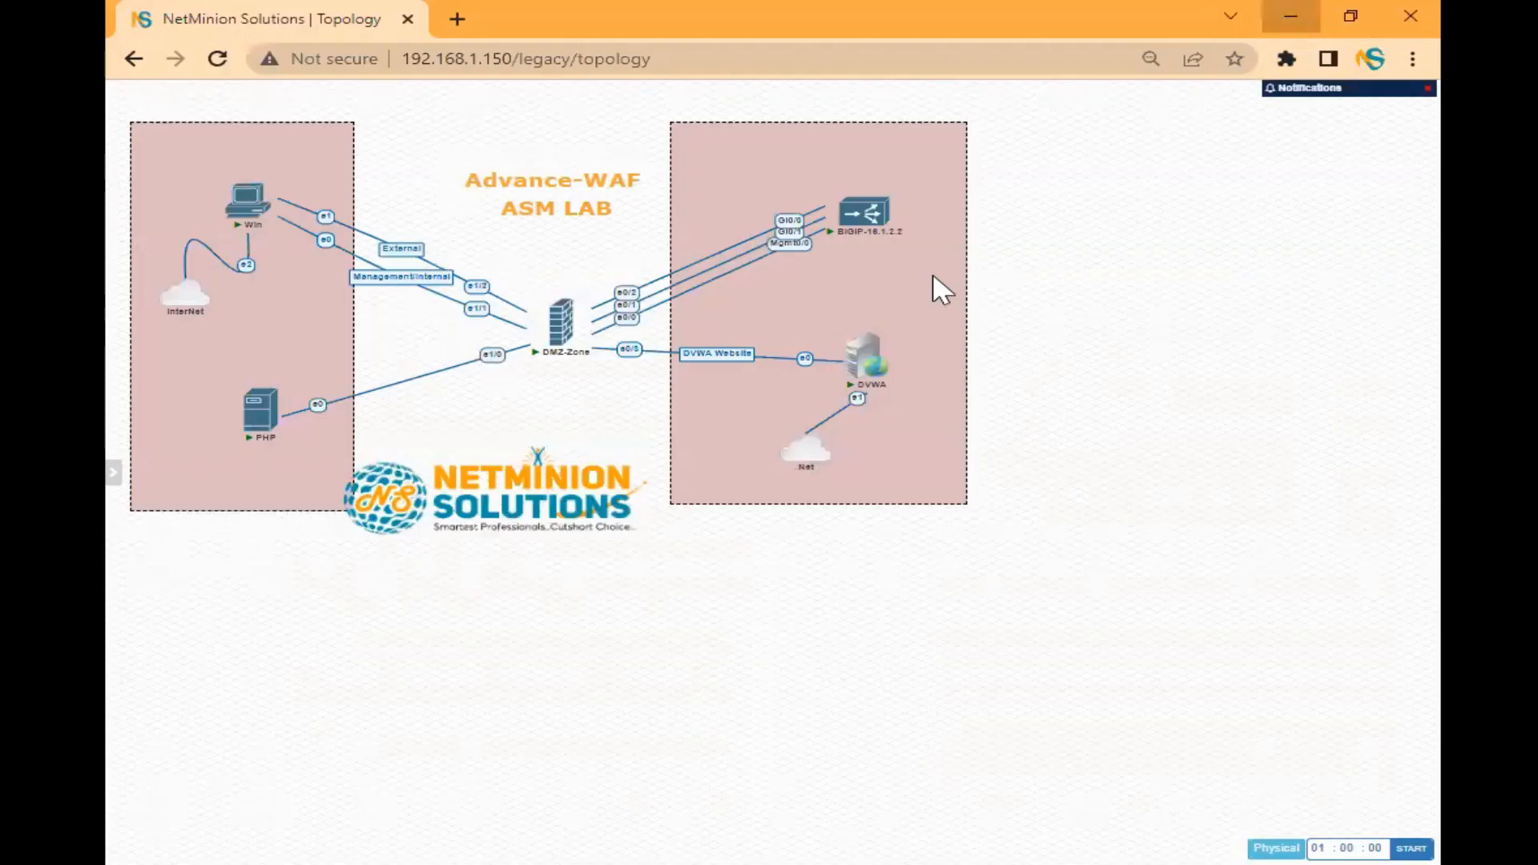
left_click(1290, 16)
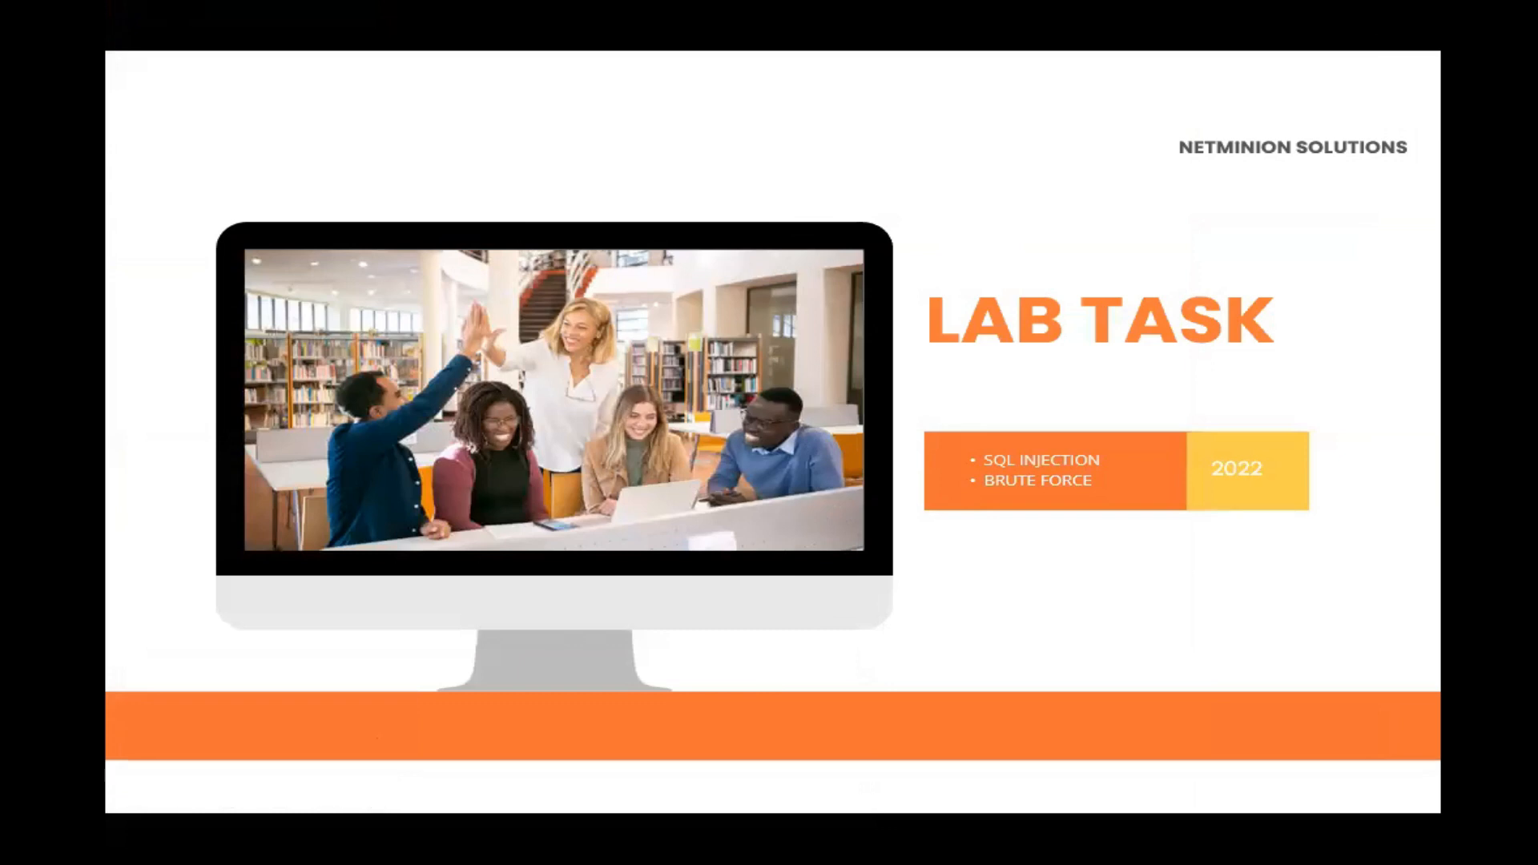
left_click(739, 729)
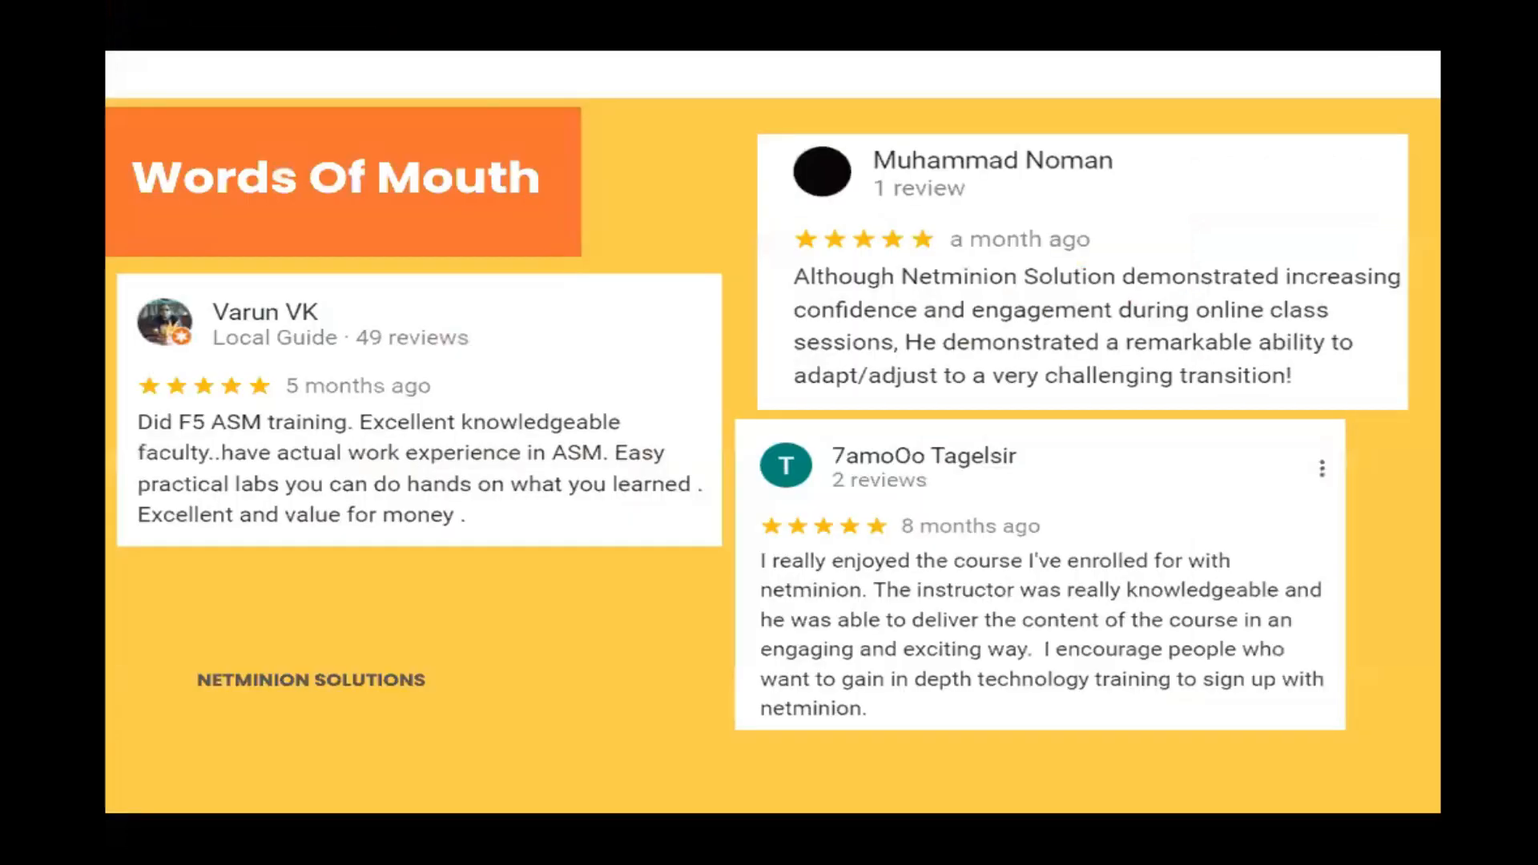